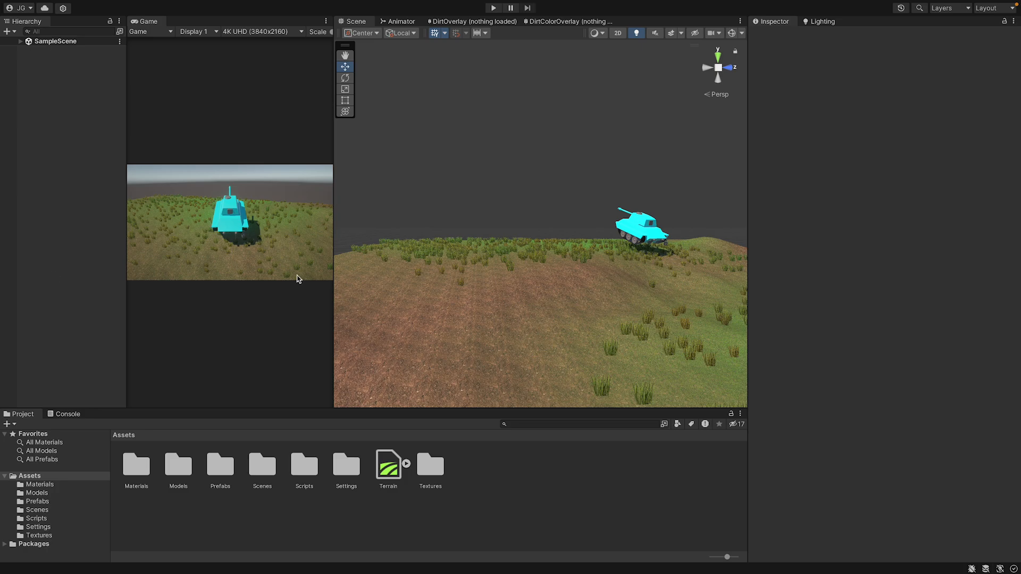
pyautogui.moveTo(410, 282); pyautogui.dragTo(709, 263, button='right')
pyautogui.moveTo(625, 228); pyautogui.dragTo(1014, 221, button='right')
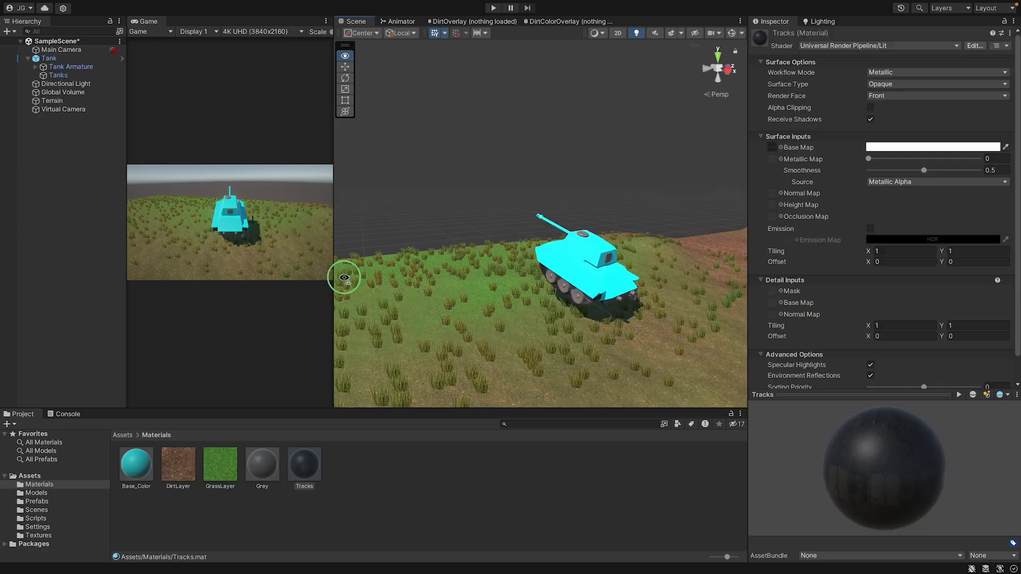
pyautogui.moveTo(342, 278); pyautogui.dragTo(466, 216, button='right')
pyautogui.press('w')
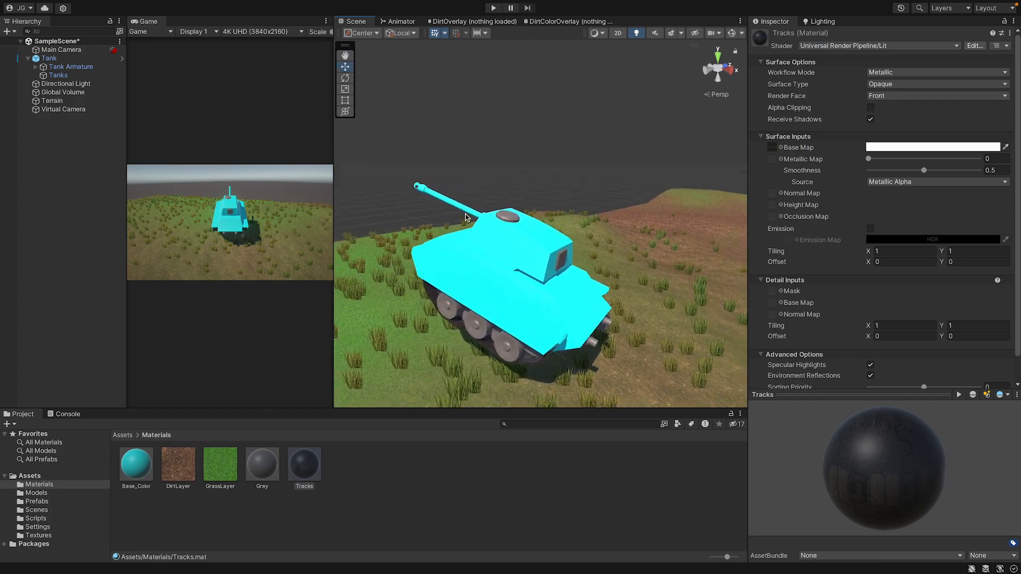
# Step: Play-test the scene by driving and turning the tank across the grassy terrain, and end the test run
pyautogui.click(491, 8)
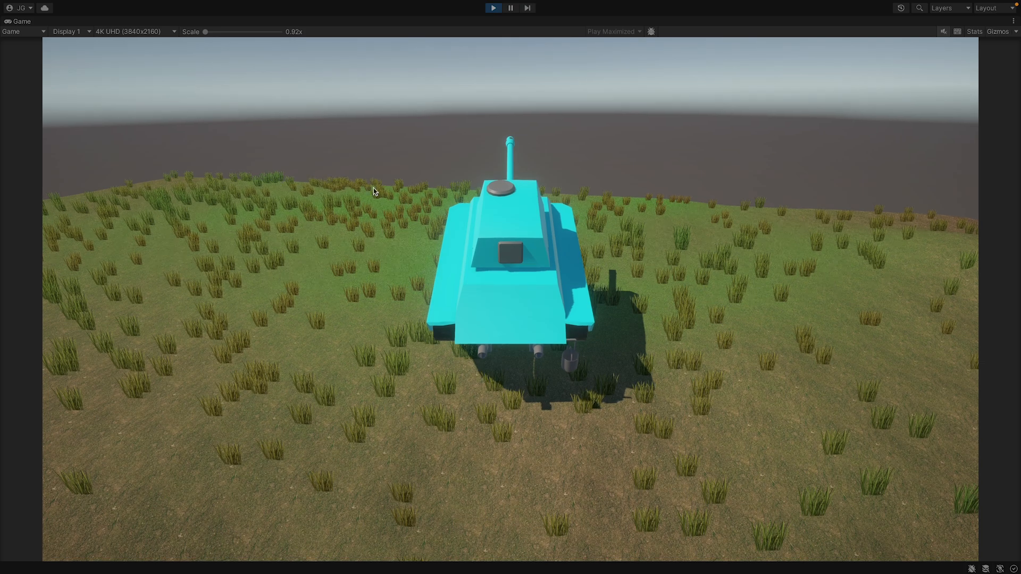
pyautogui.press('a')
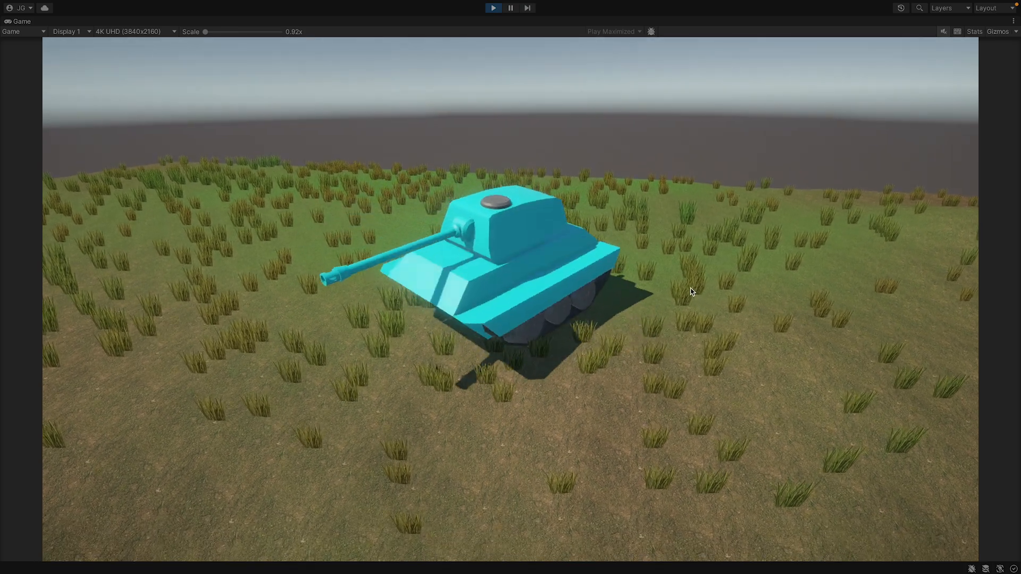
pyautogui.press('d')
pyautogui.press('w')
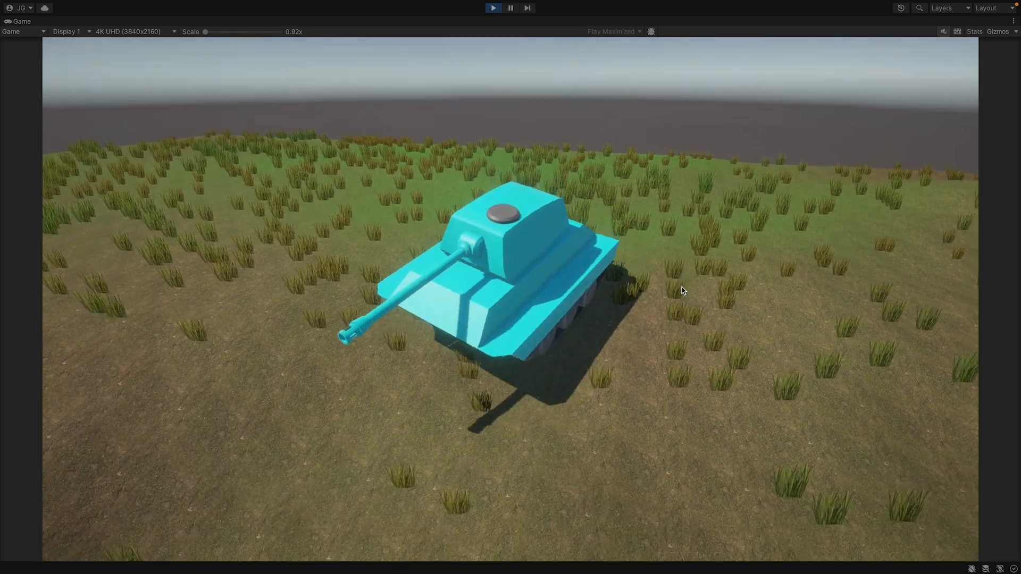
pyautogui.press('a')
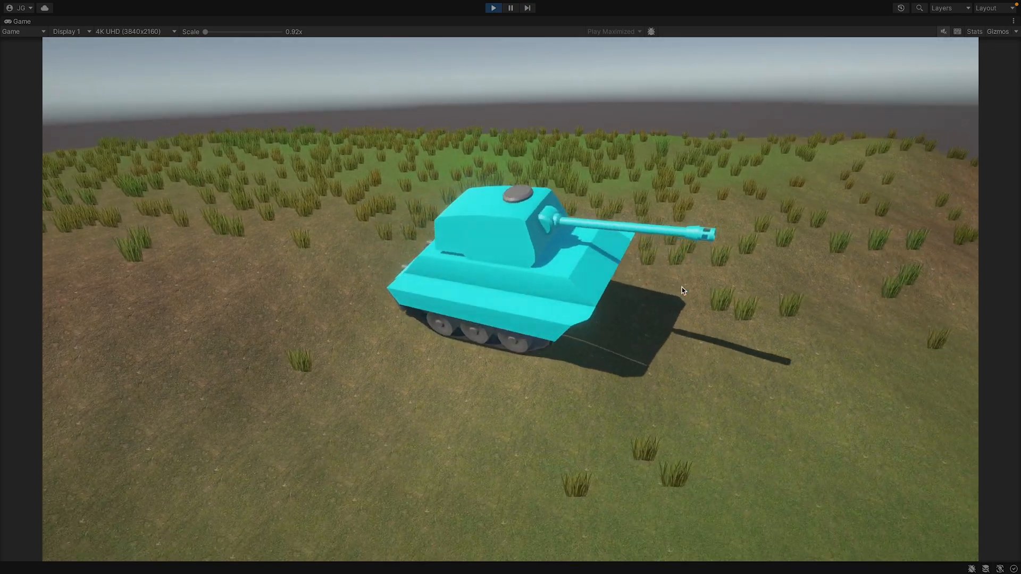
pyautogui.press('d')
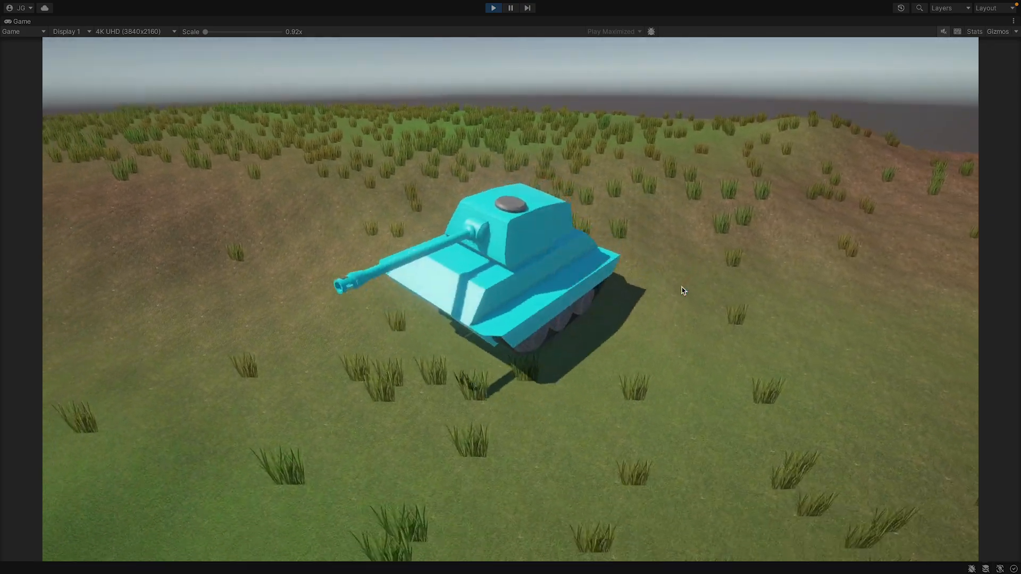
pyautogui.press('a')
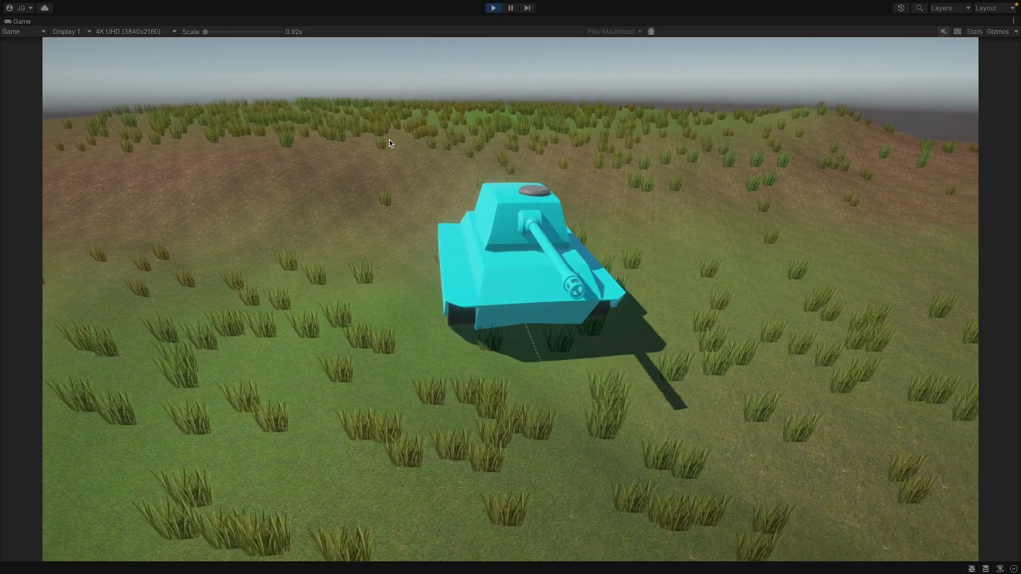
pyautogui.press('d')
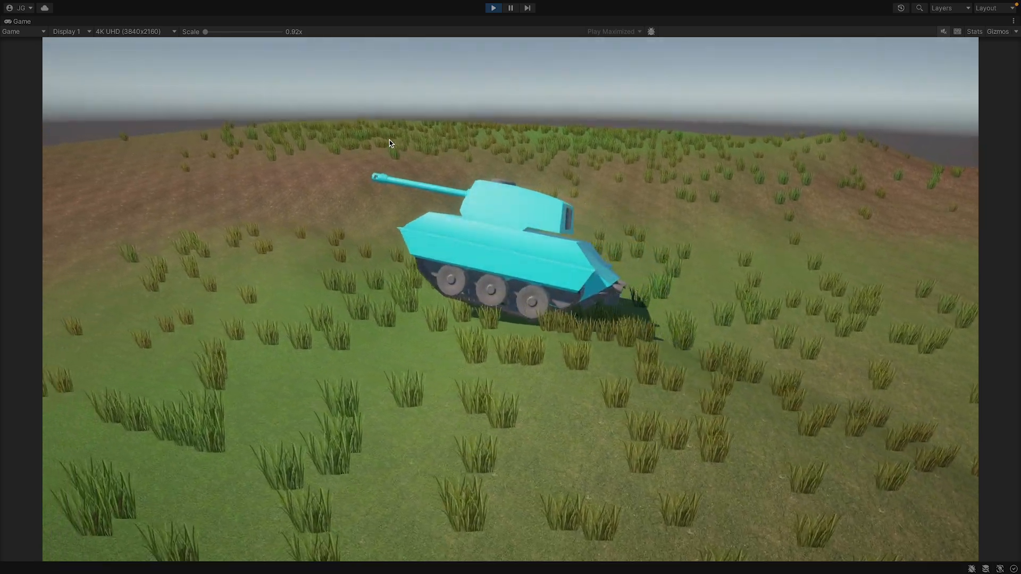
pyautogui.press('d')
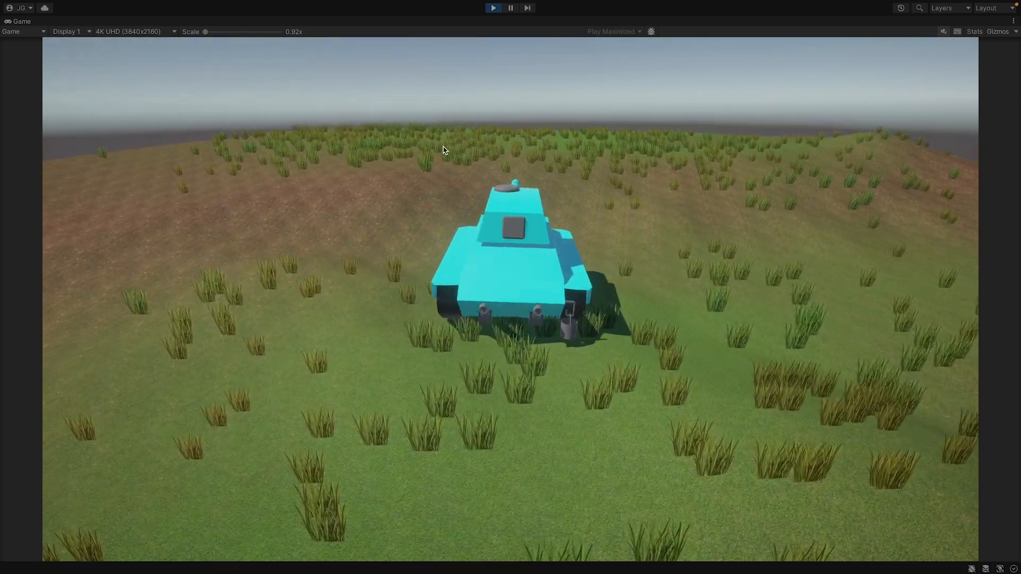
pyautogui.press('d')
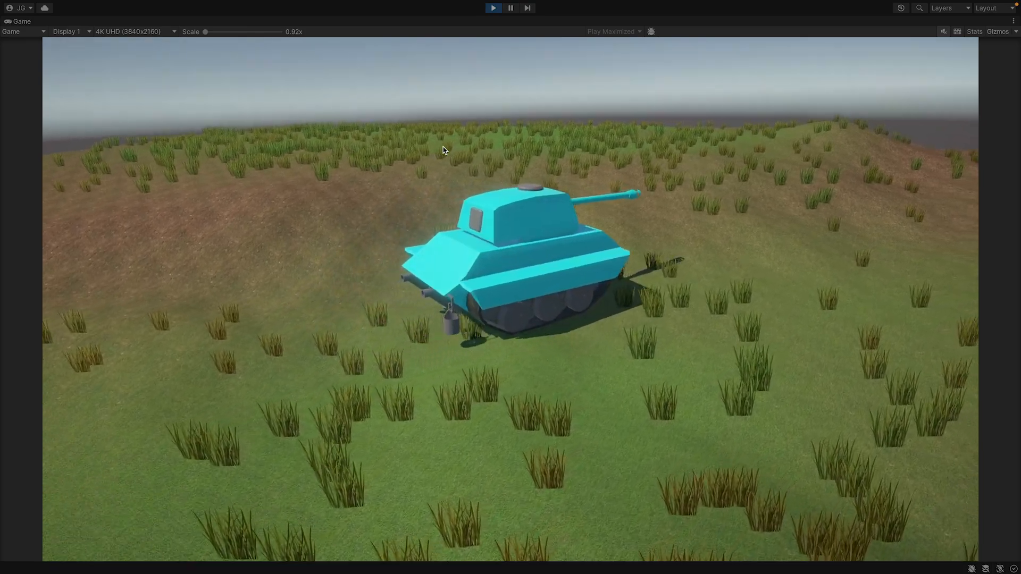
pyautogui.press('d')
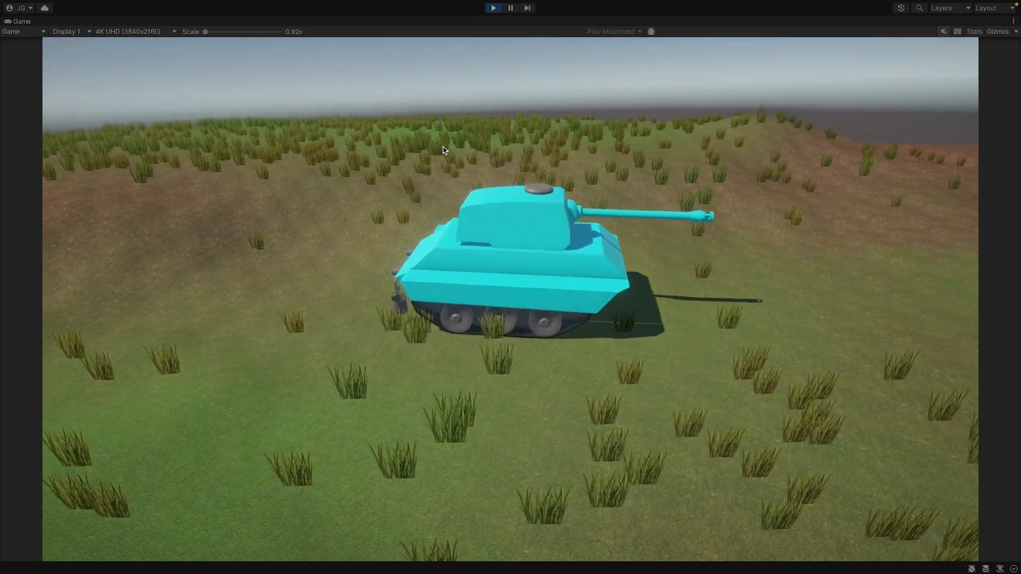
pyautogui.press('w')
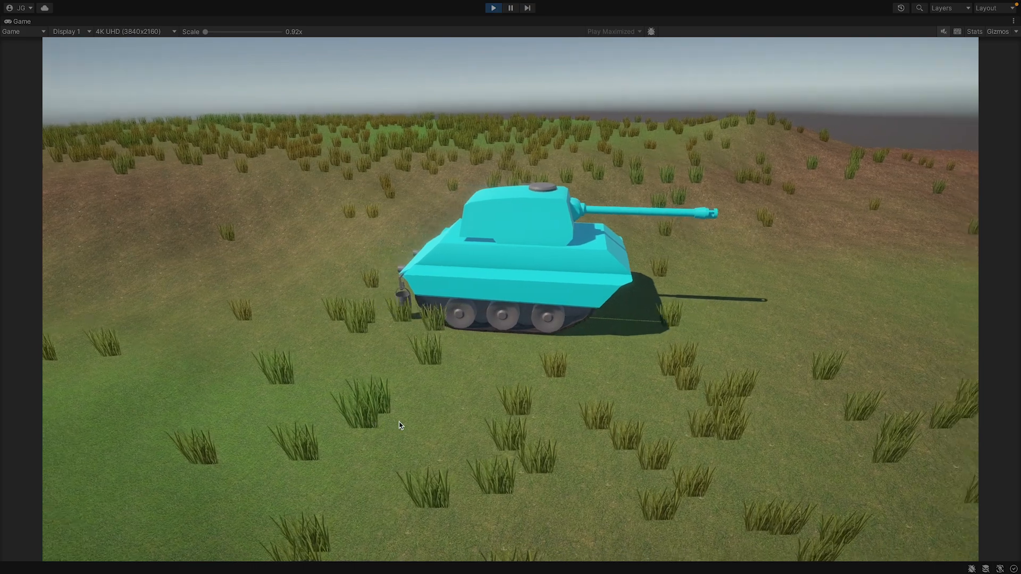
pyautogui.press('a')
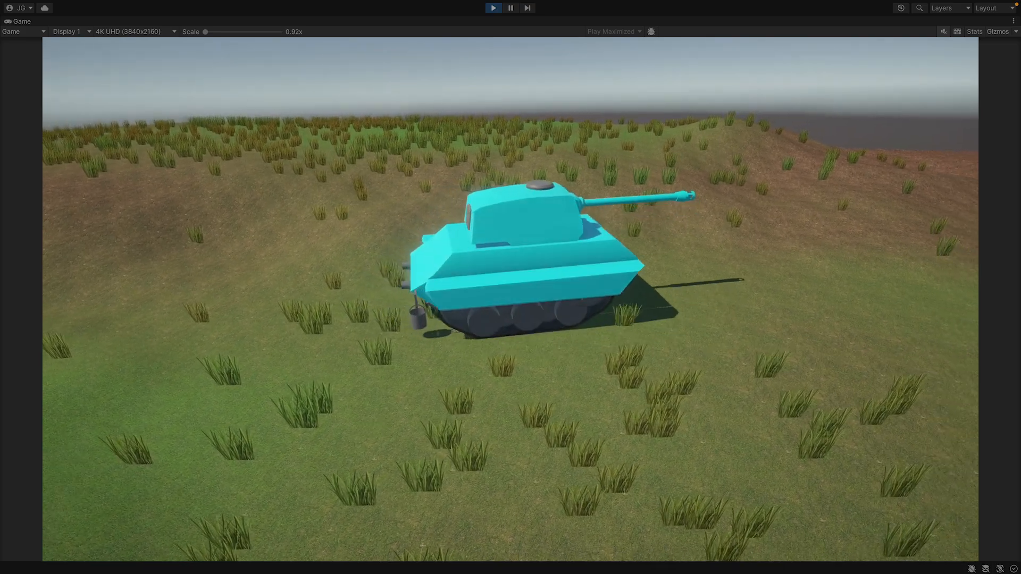
pyautogui.press('w')
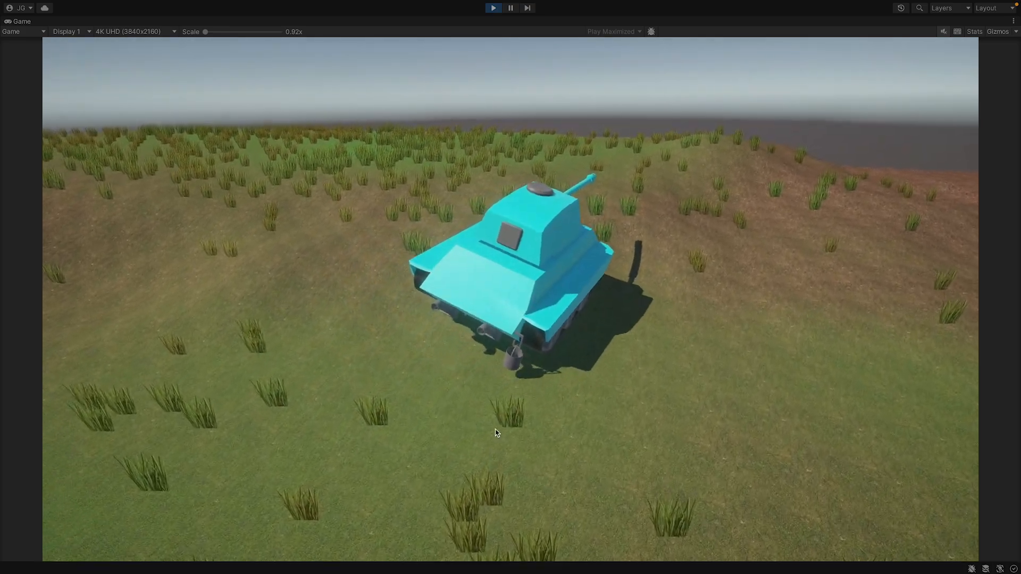
pyautogui.press('a')
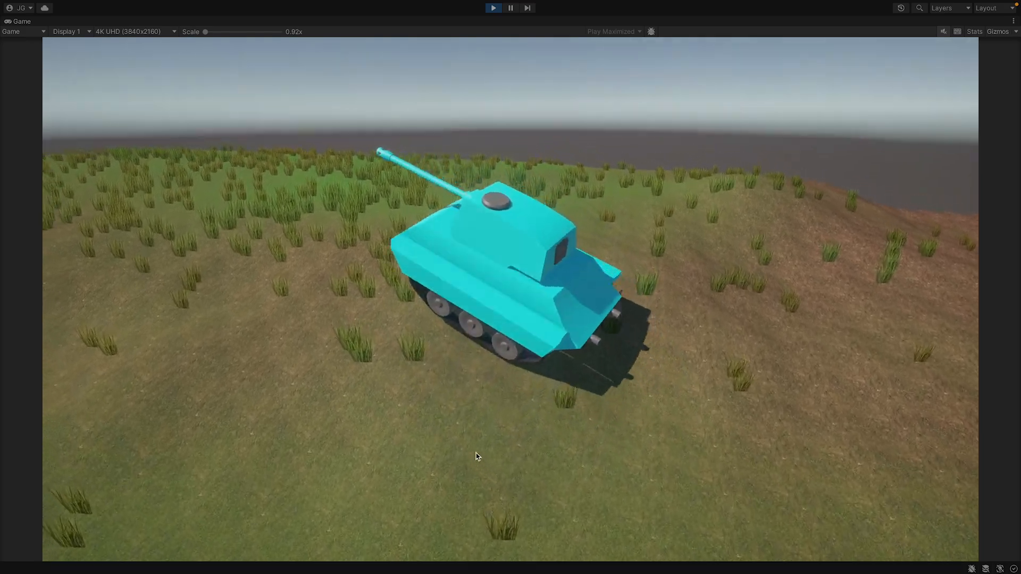
pyautogui.click(493, 8)
pyautogui.click(110, 109)
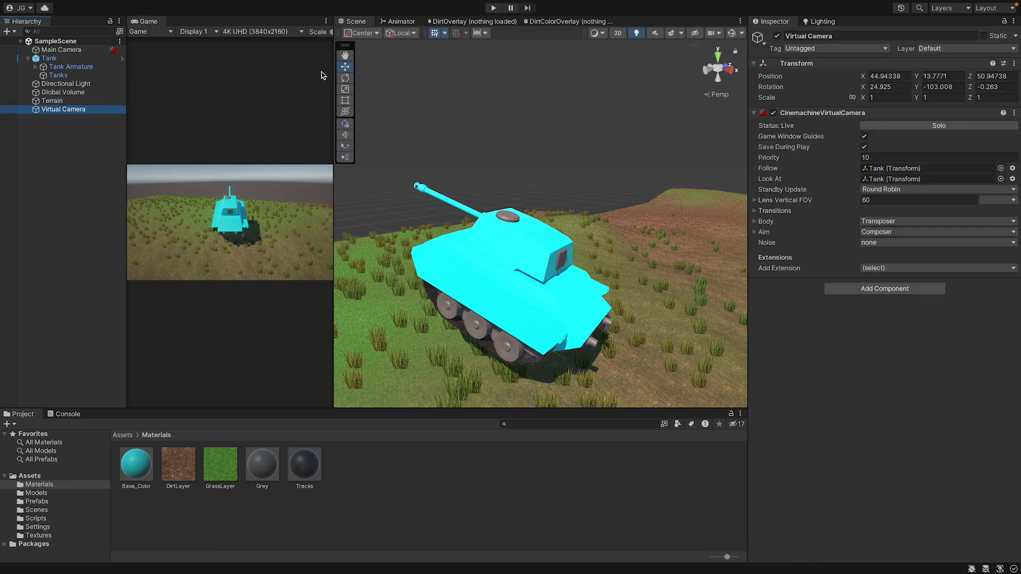
pyautogui.moveTo(486, 220); pyautogui.dragTo(770, 229, button='right')
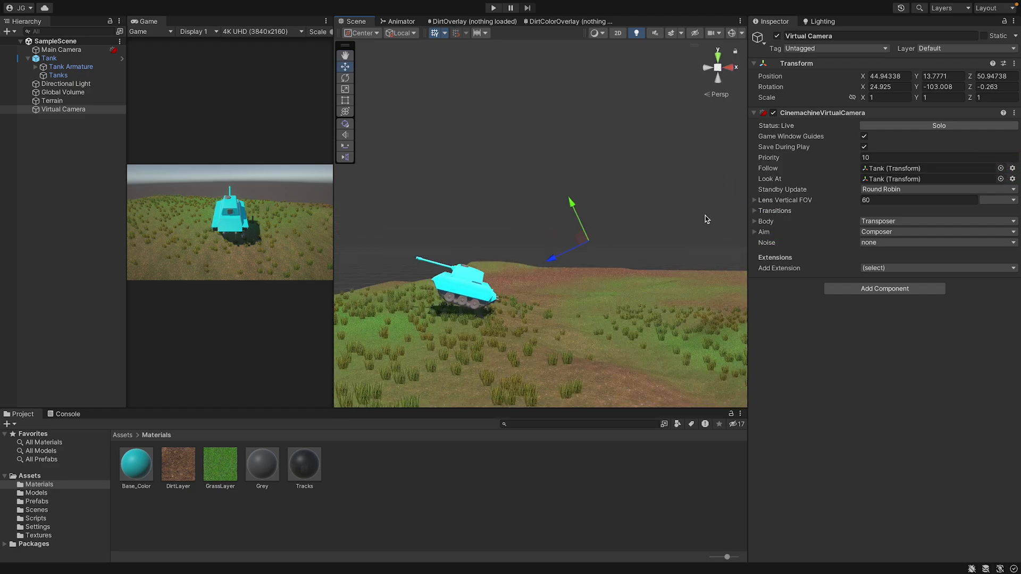
pyautogui.moveTo(661, 211); pyautogui.dragTo(664, 264, button='right')
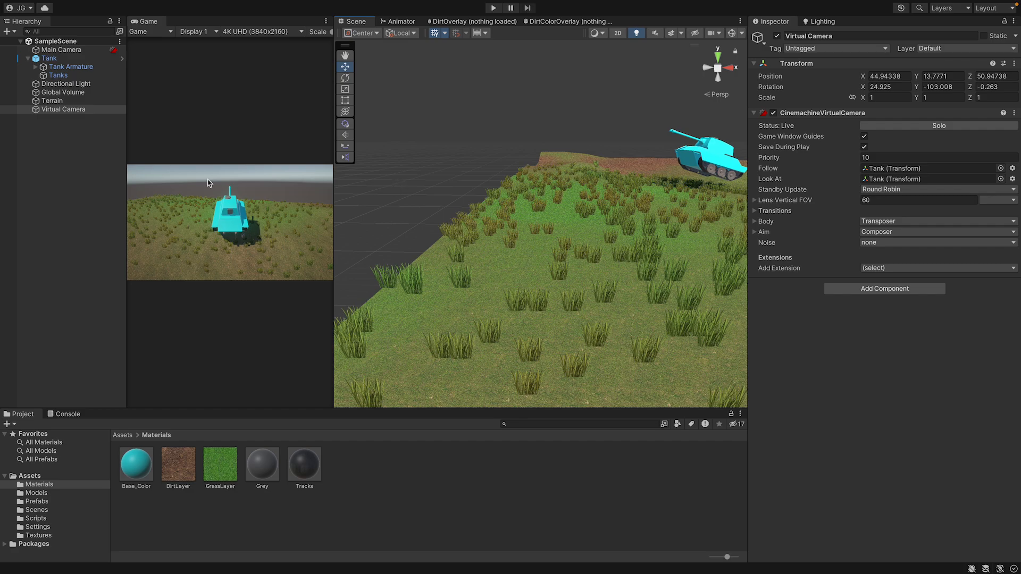
pyautogui.click(78, 130)
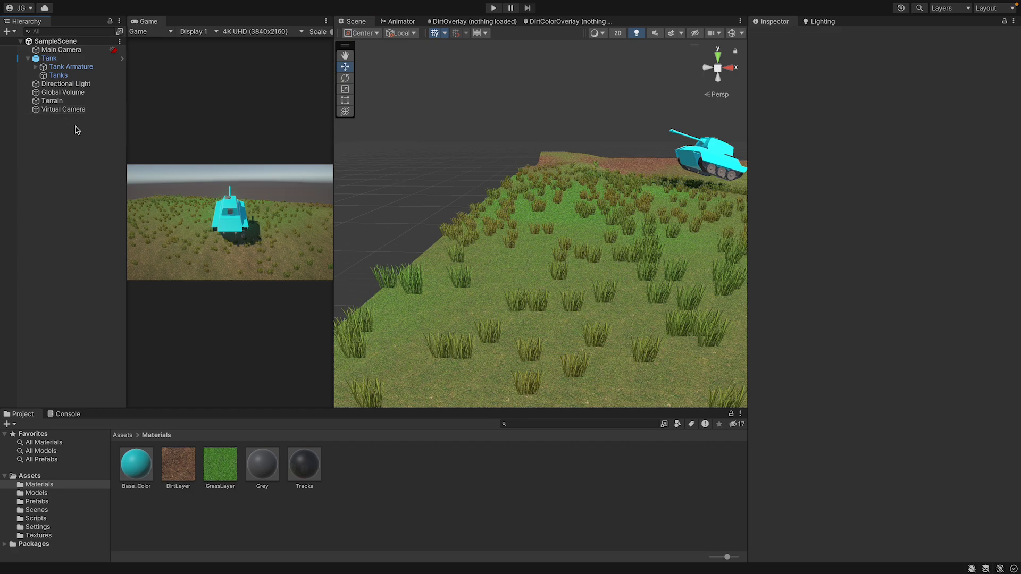
pyautogui.moveTo(390, 305); pyautogui.dragTo(422, 248, button='right')
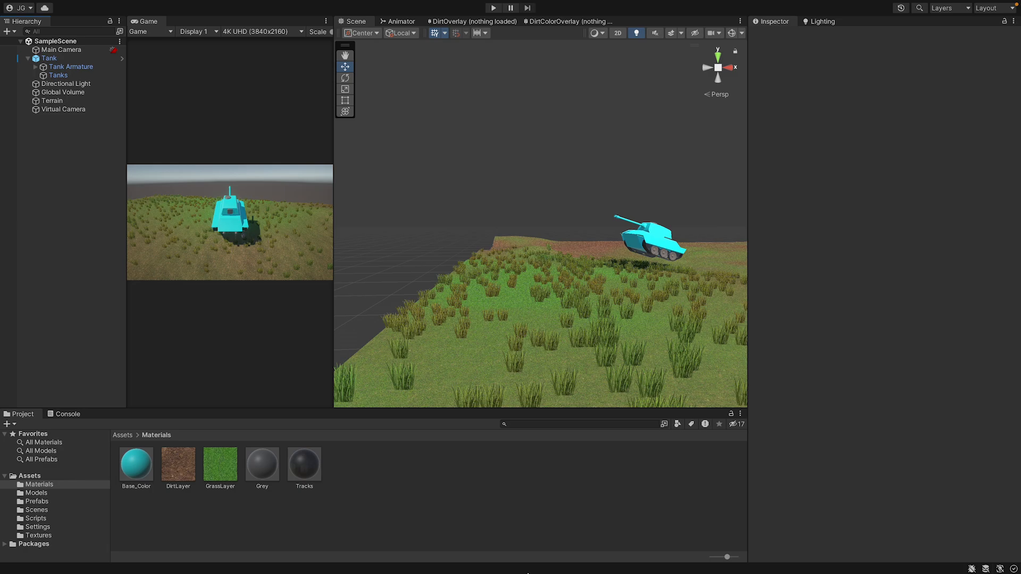
# Step: Switch to Blender, rename the tank's collection to "Tanks" and exclude that collection from the view layer
pyautogui.moveTo(535, 571)
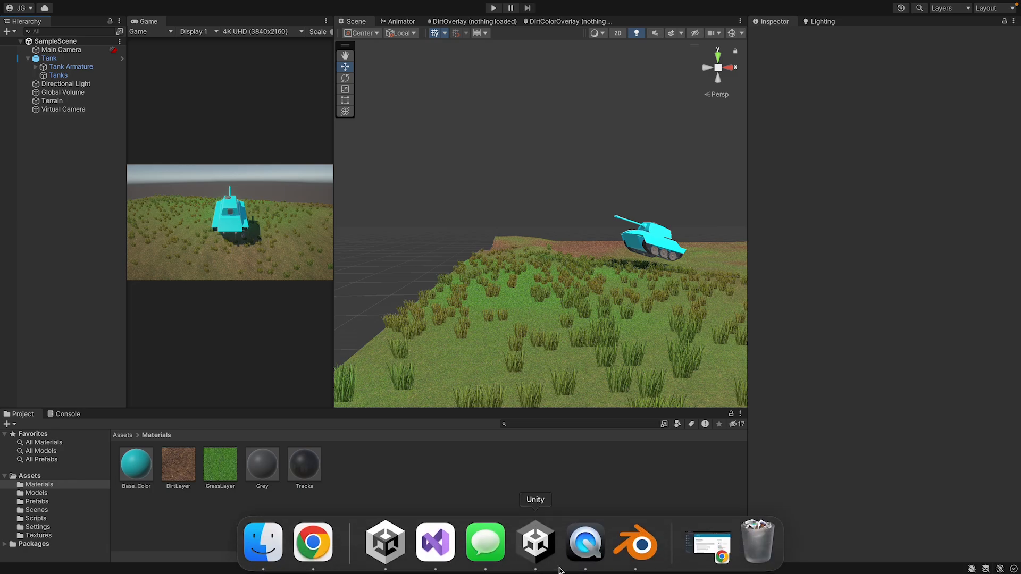
pyautogui.click(632, 545)
pyautogui.scroll(-4, 550, 367)
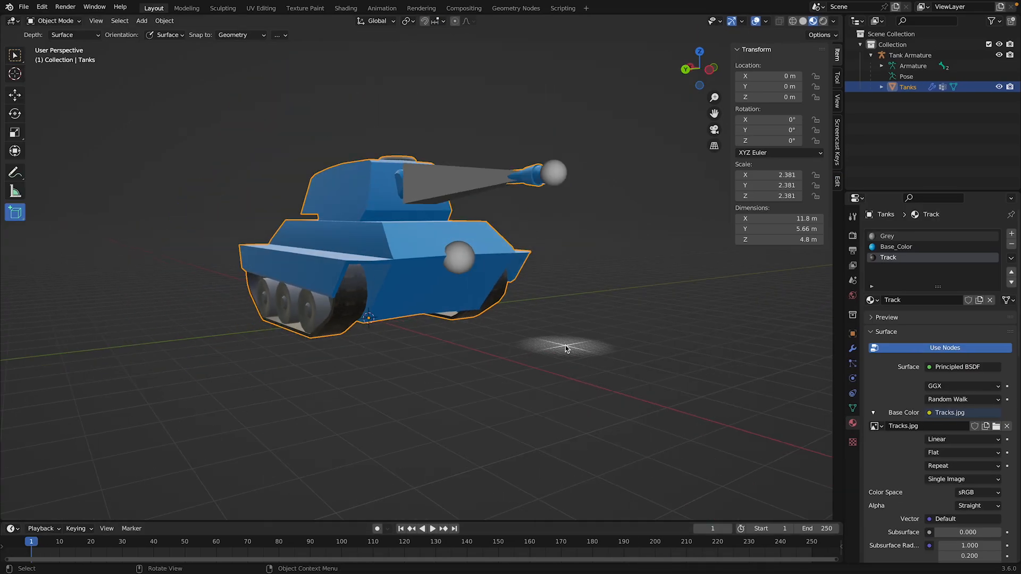
pyautogui.moveTo(691, 66); pyautogui.dragTo(730, 82)
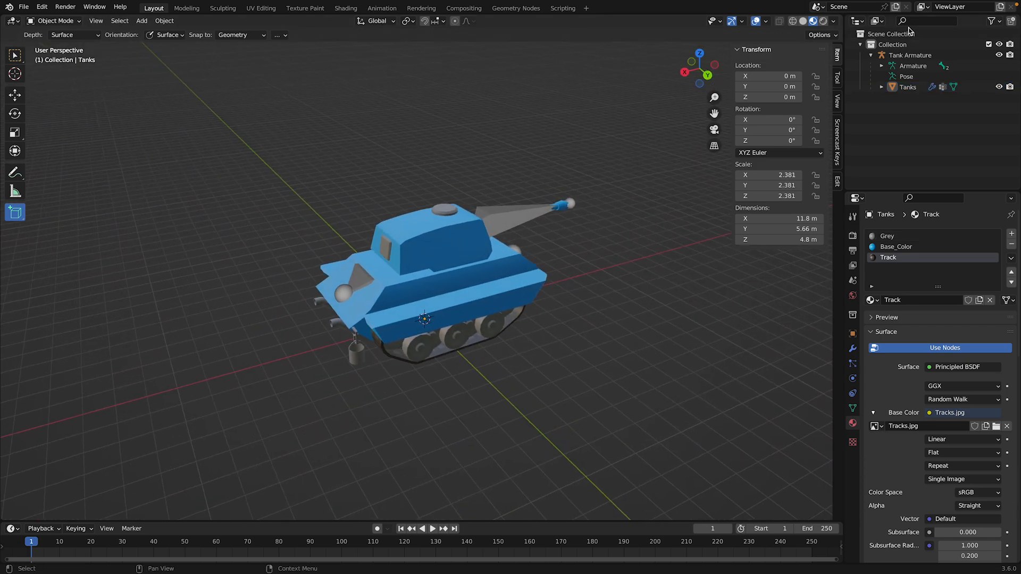
pyautogui.doubleClick(904, 45)
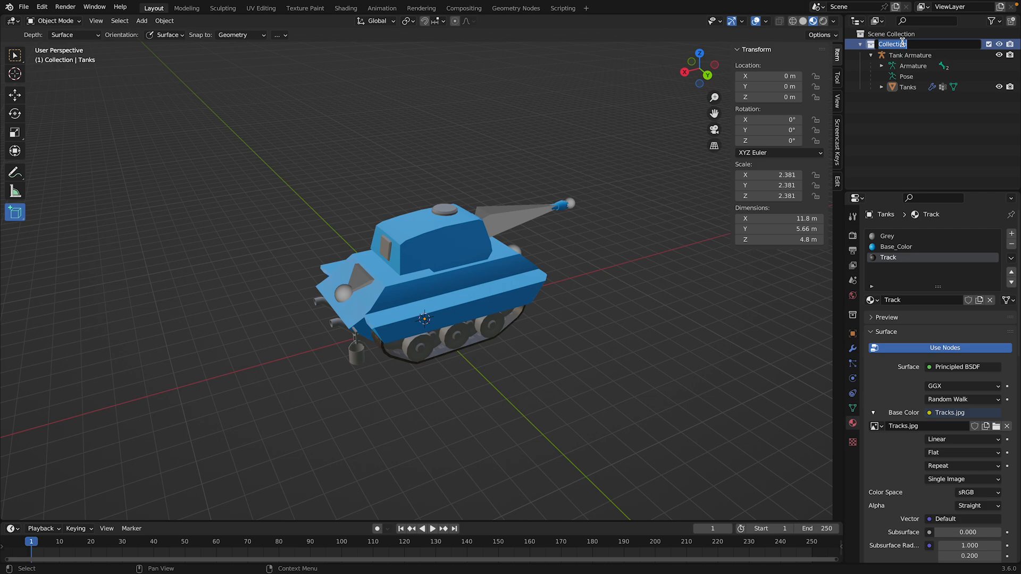
pyautogui.write('Tanks')
pyautogui.press('Return')
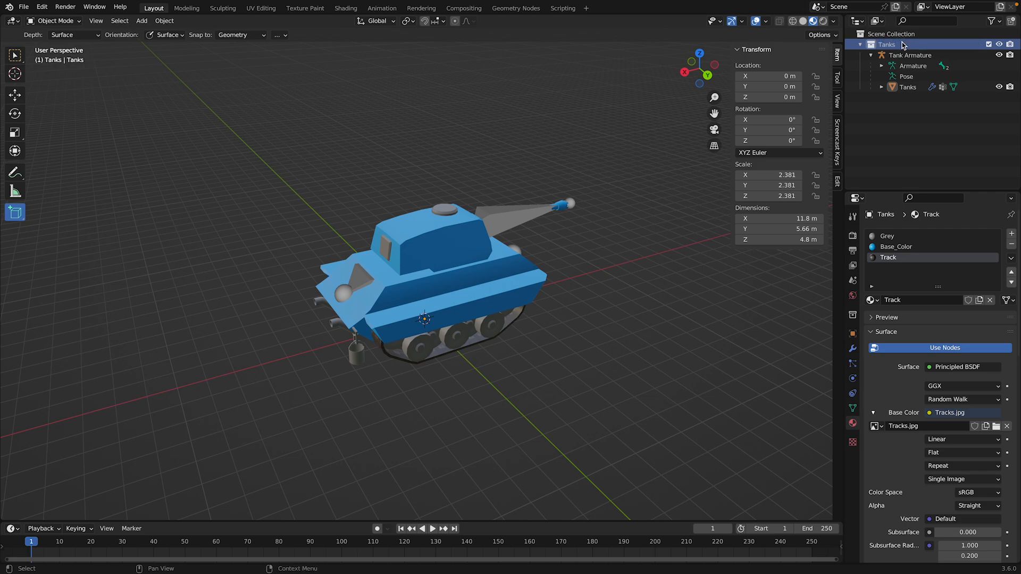
pyautogui.click(988, 45)
pyautogui.rightClick(944, 83)
pyautogui.click(925, 77)
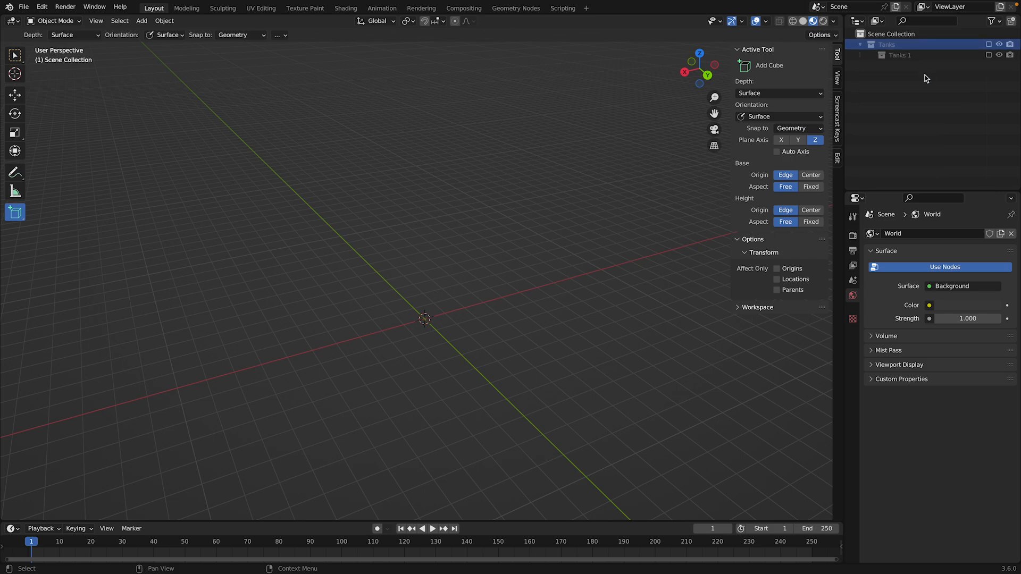
pyautogui.press('super+z')
# Step: Create a new collection named "Walls" directly under the Scene Collection and save the file
pyautogui.rightClick(916, 71)
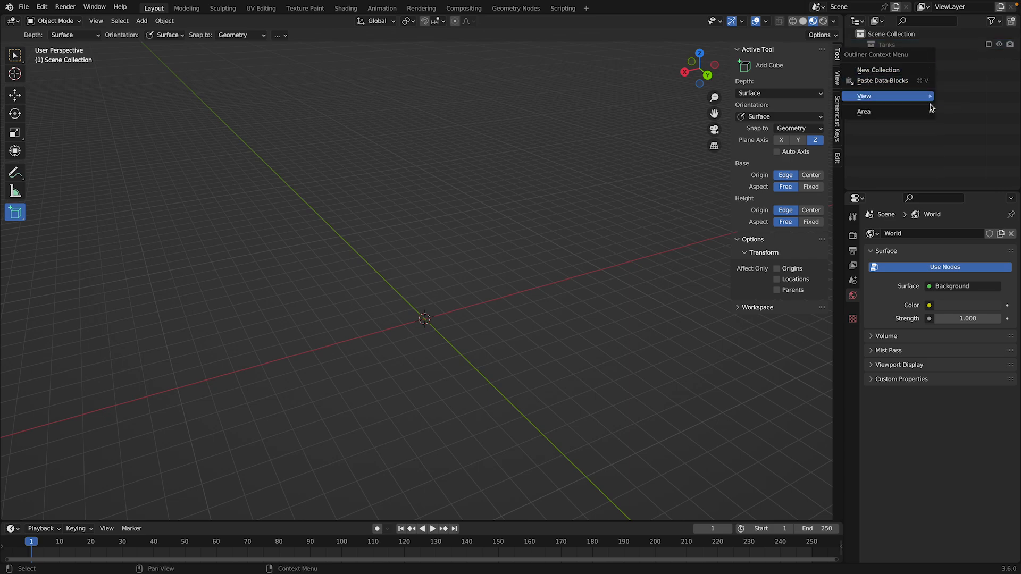
pyautogui.click(917, 69)
pyautogui.doubleClick(908, 55)
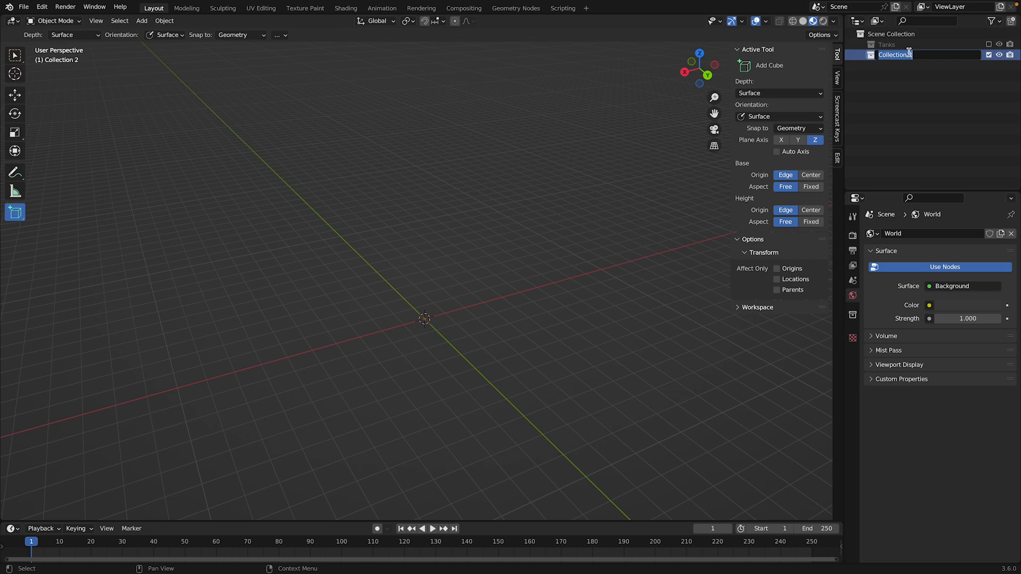
pyautogui.write('Walls')
pyautogui.press('Return')
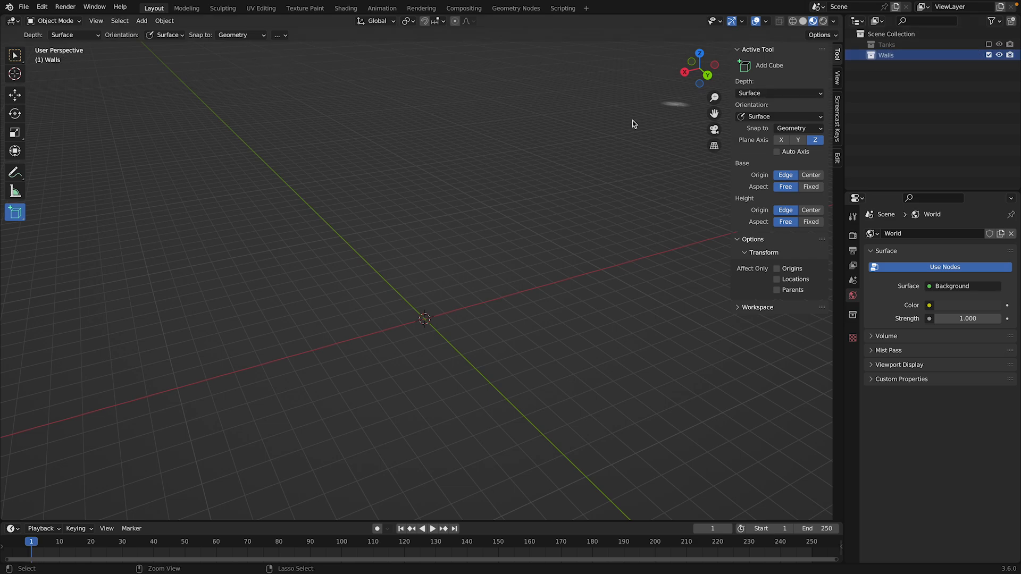
pyautogui.hotkey('ctrl', 's')
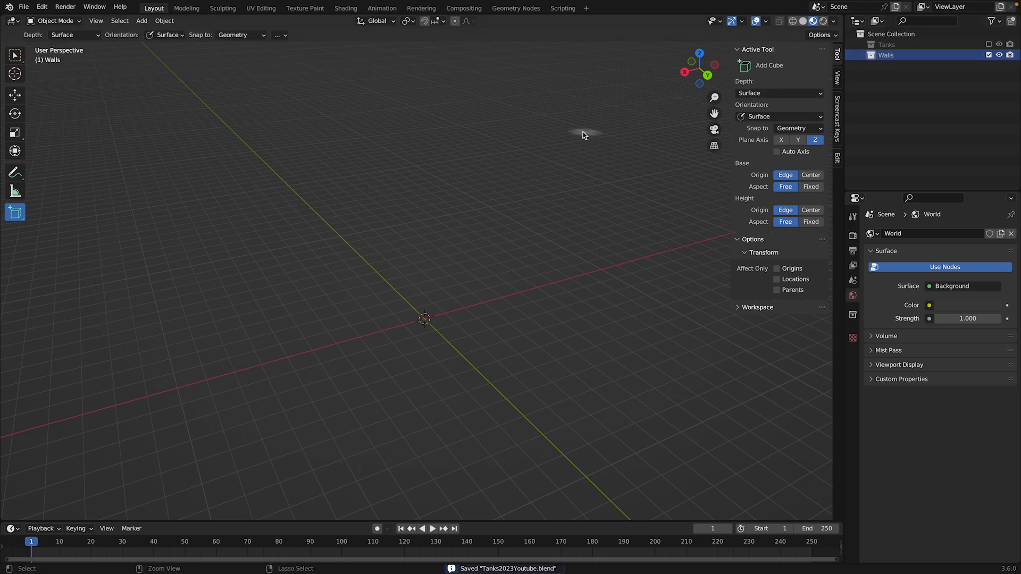
pyautogui.click(142, 20)
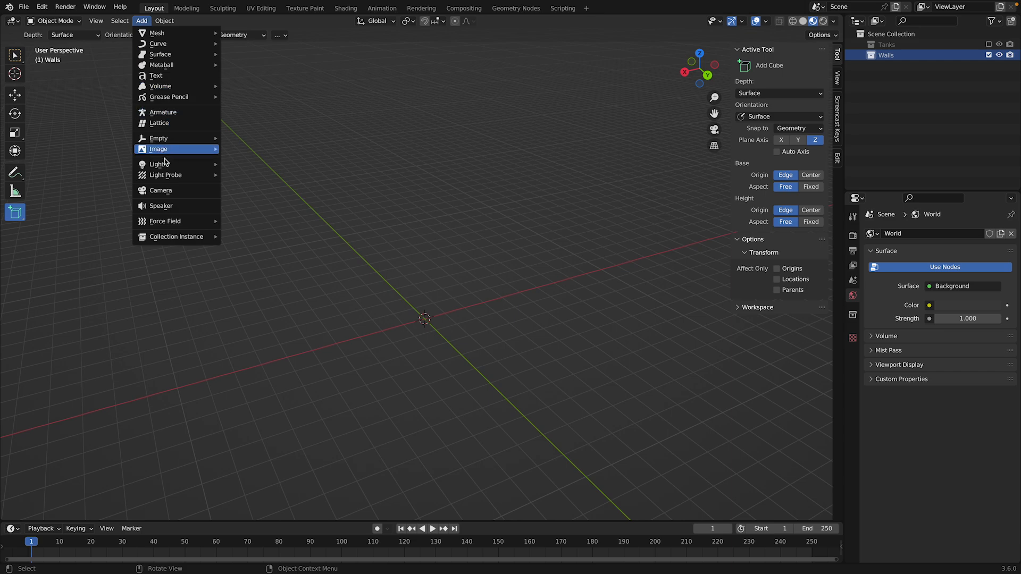
pyautogui.moveTo(165, 151)
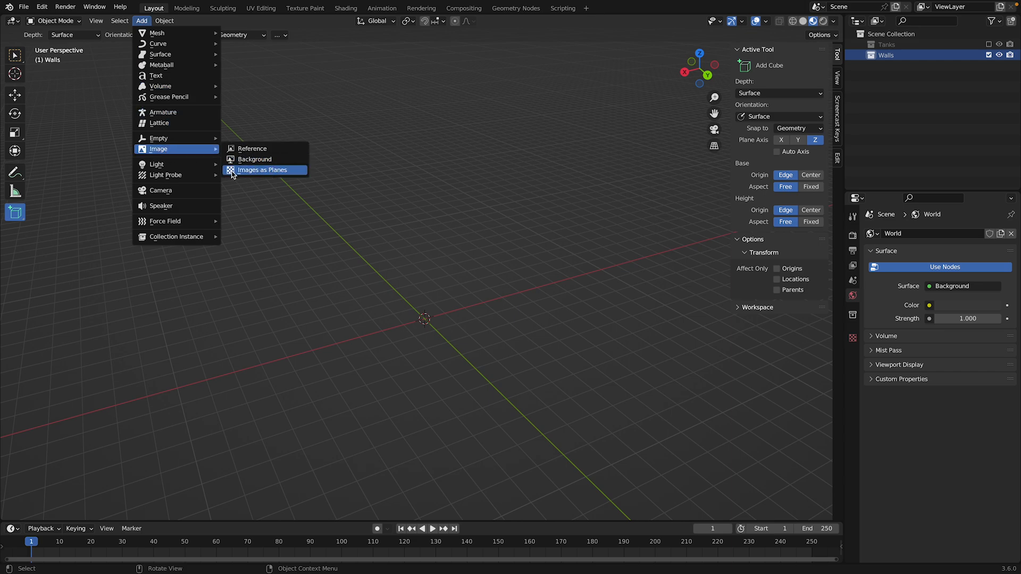
pyautogui.click(234, 170)
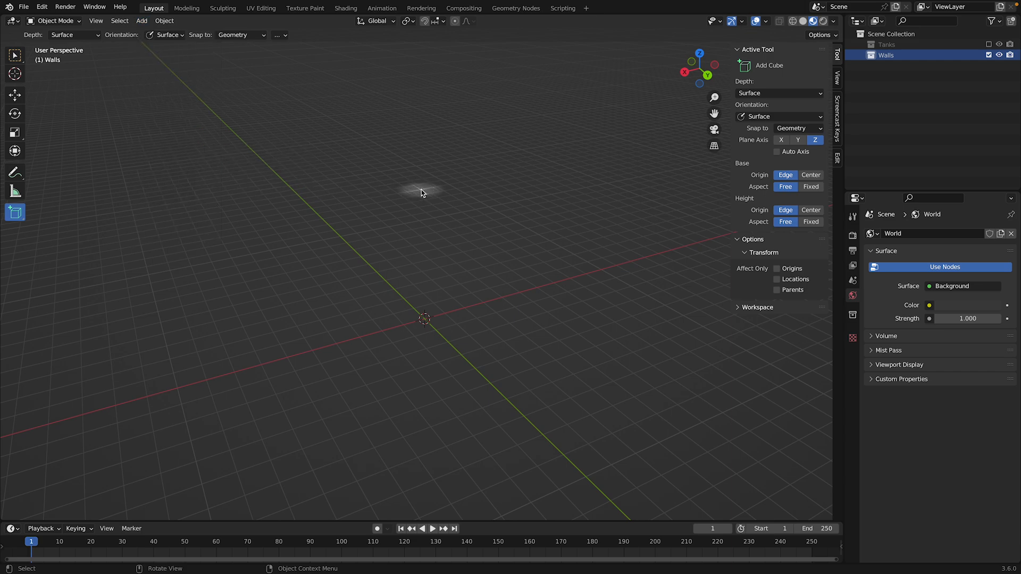
# Step: Turn on the Screencast Keys overlay in the 3D viewport
pyautogui.press('super+comma')
pyautogui.click(254, 61)
pyautogui.press('super+shift+c')
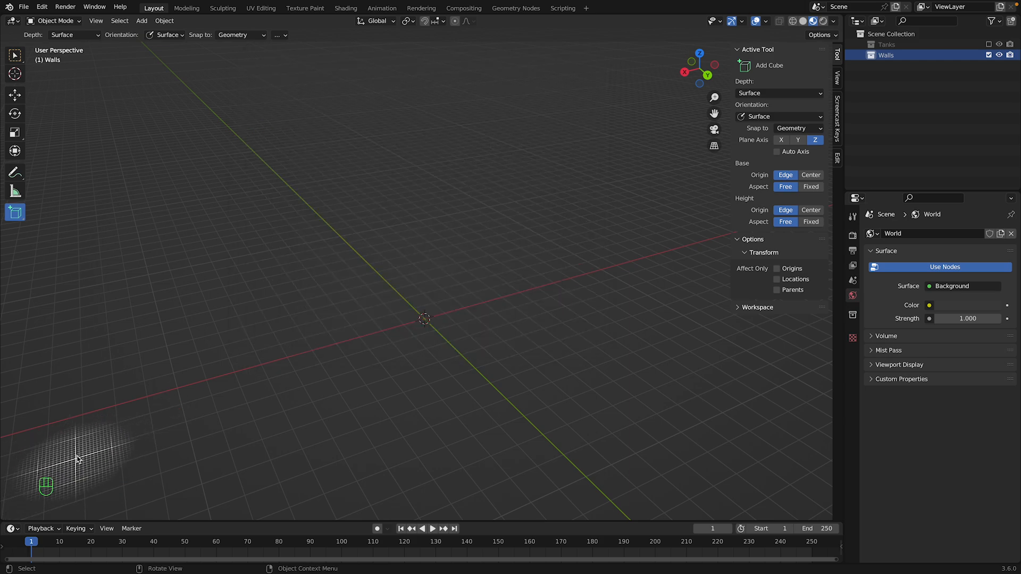
# Step: Check in the preferences that the Import Images as Planes add-on is enabled, and view its details
pyautogui.press('super+comma')
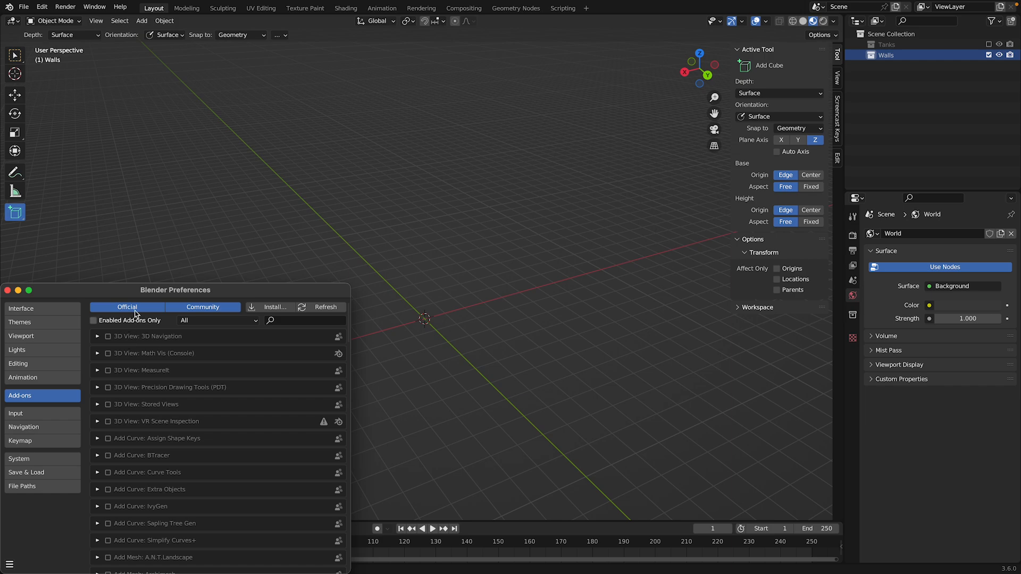
pyautogui.moveTo(149, 292); pyautogui.dragTo(463, 129)
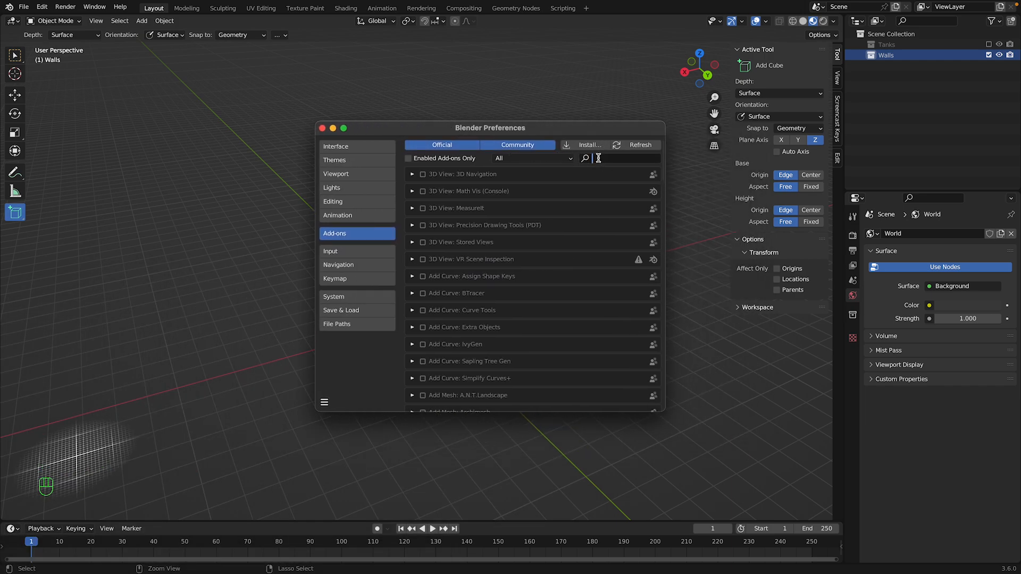
pyautogui.write('ad')
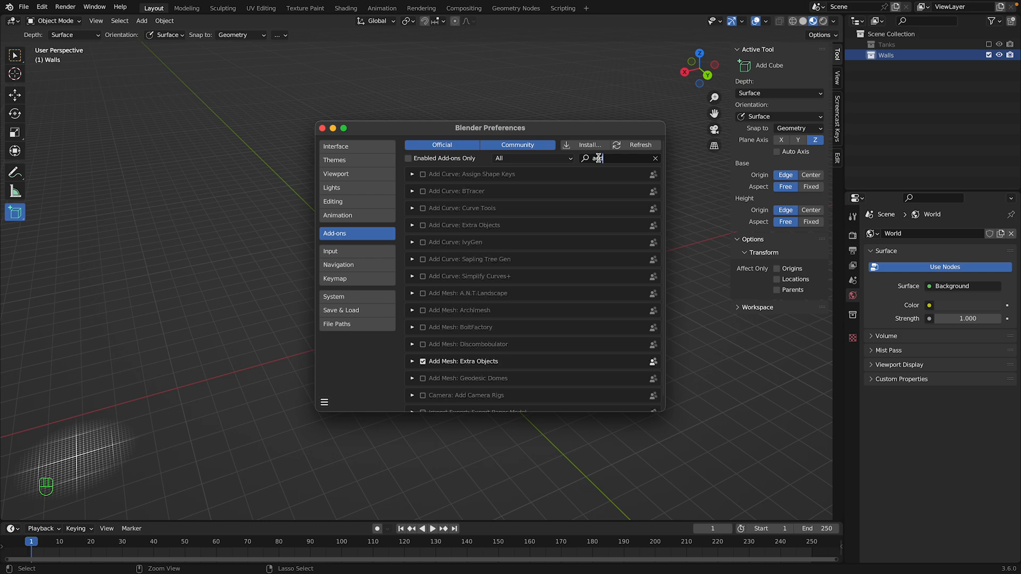
pyautogui.write('d ima')
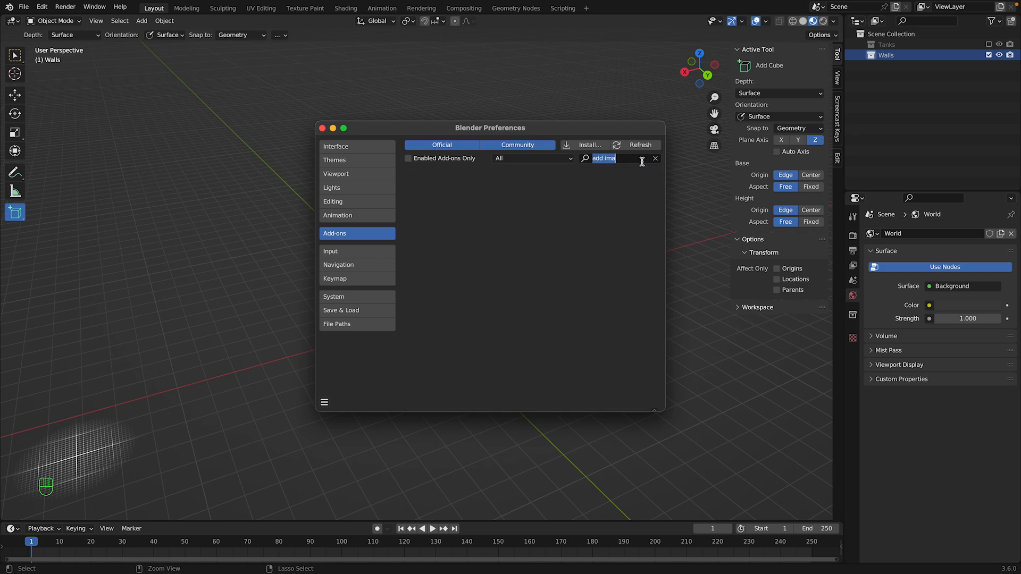
pyautogui.write('image')
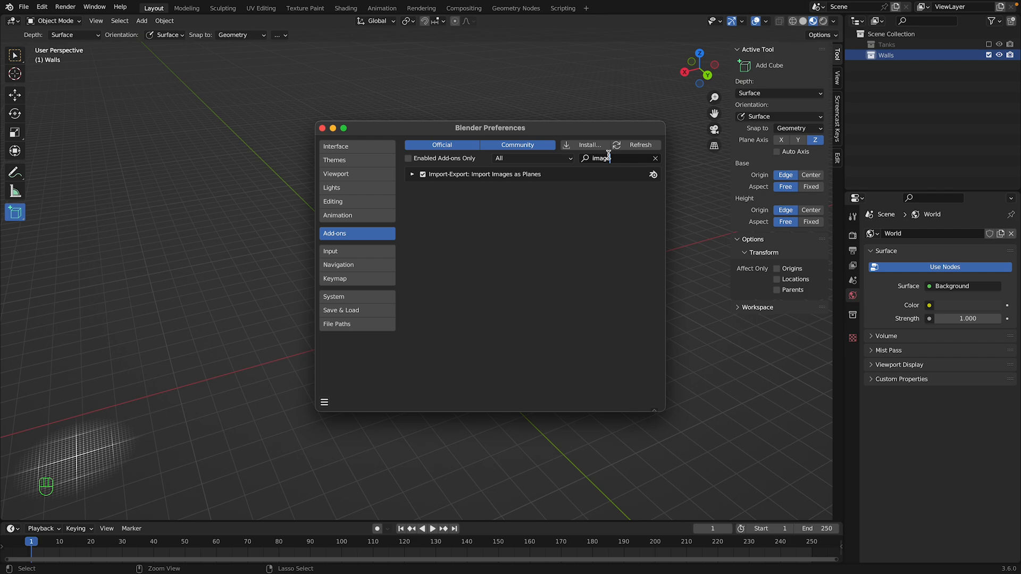
pyautogui.click(412, 175)
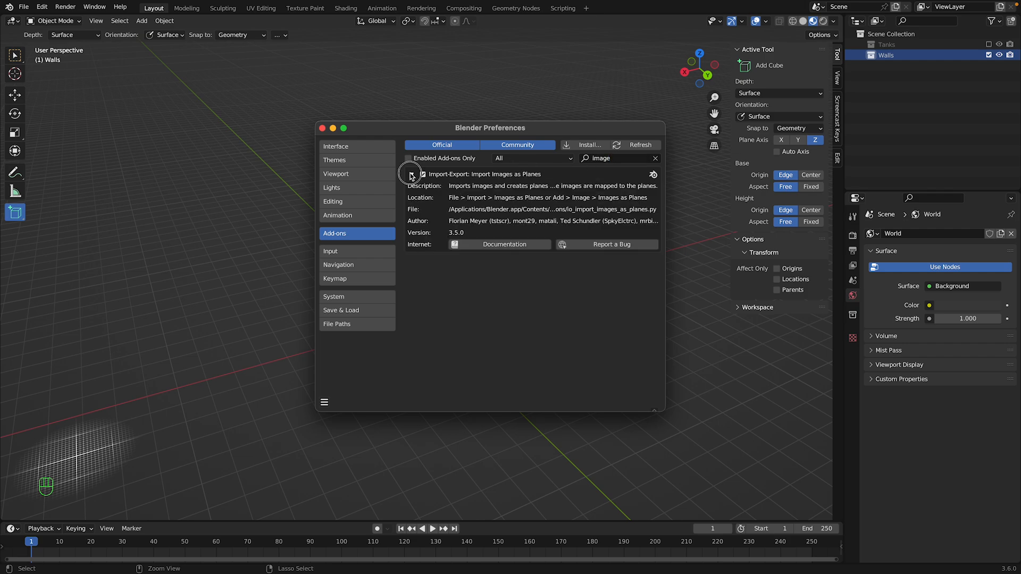
pyautogui.click(412, 175)
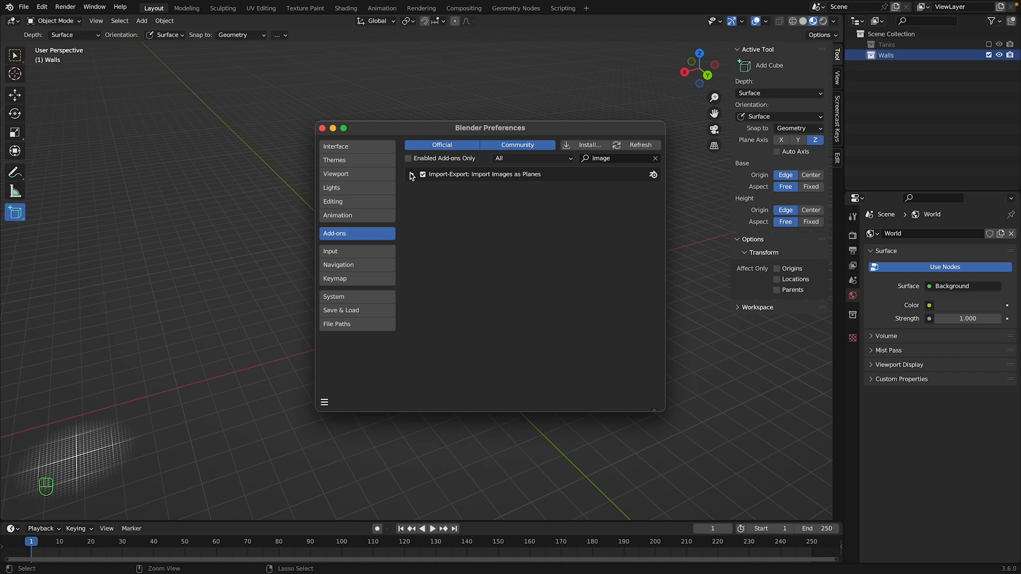
pyautogui.click(322, 128)
# Step: Import Border_Wall.png from the Textures folder as an image plane in the Walls collection
pyautogui.click(142, 20)
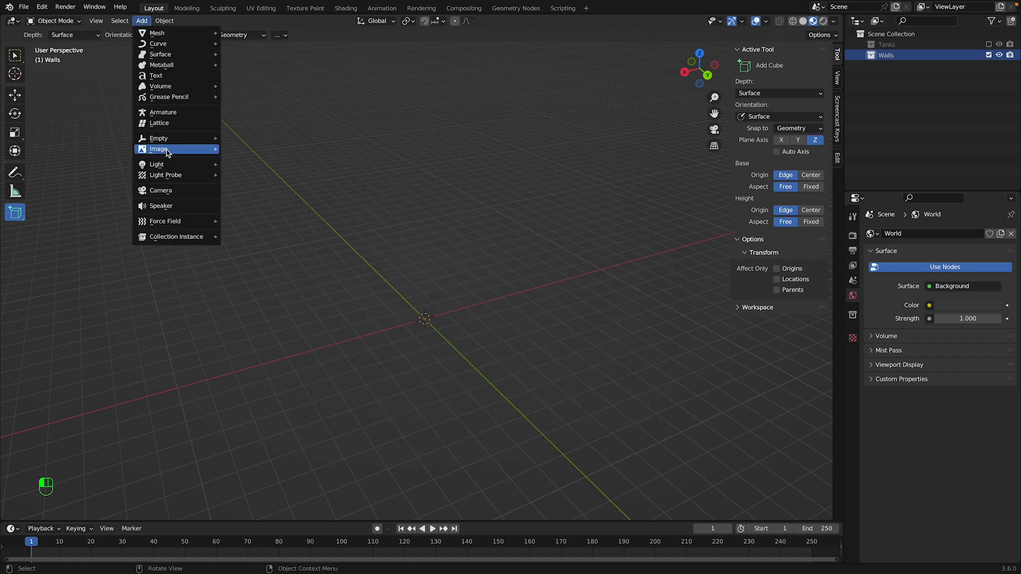
pyautogui.moveTo(168, 152)
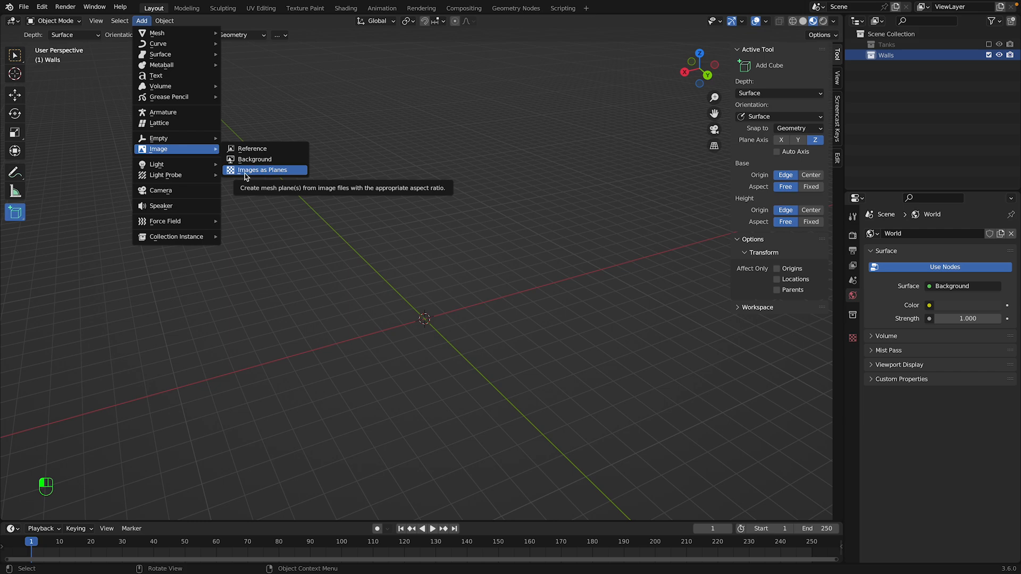
pyautogui.click(244, 171)
pyautogui.scroll(-2, 431, 221)
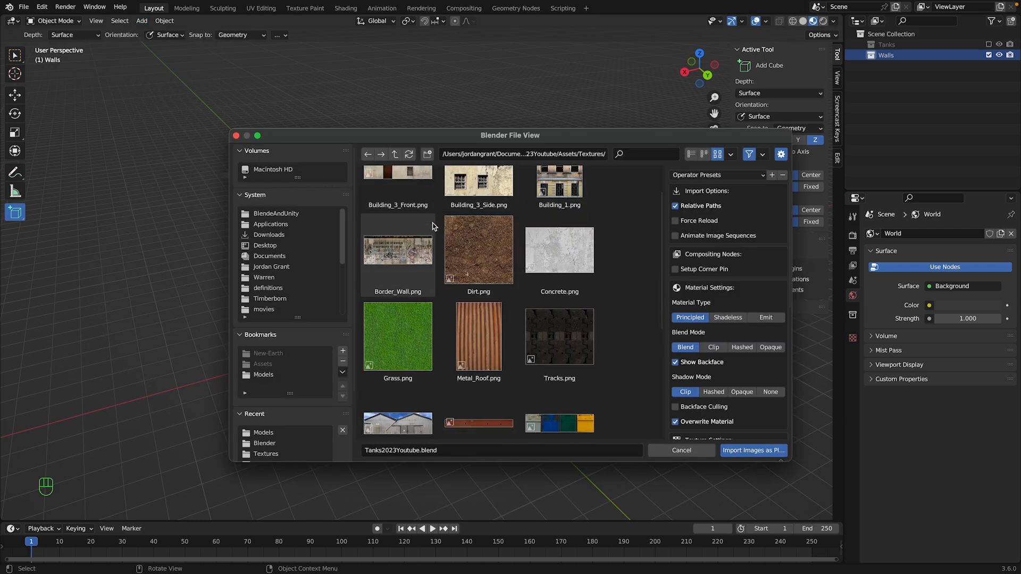
pyautogui.scroll(-6, 432, 222)
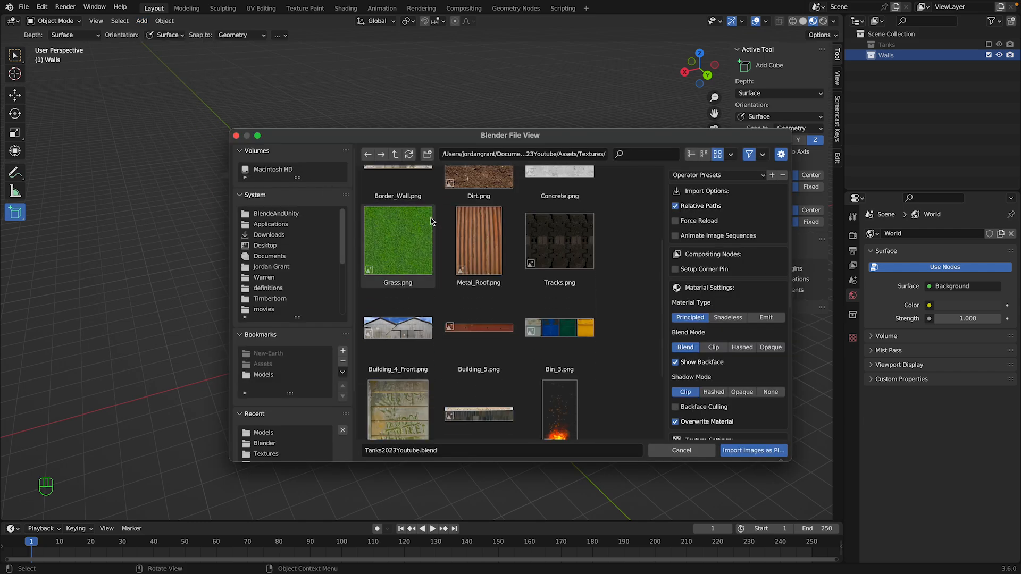
pyautogui.scroll(-2, 432, 215)
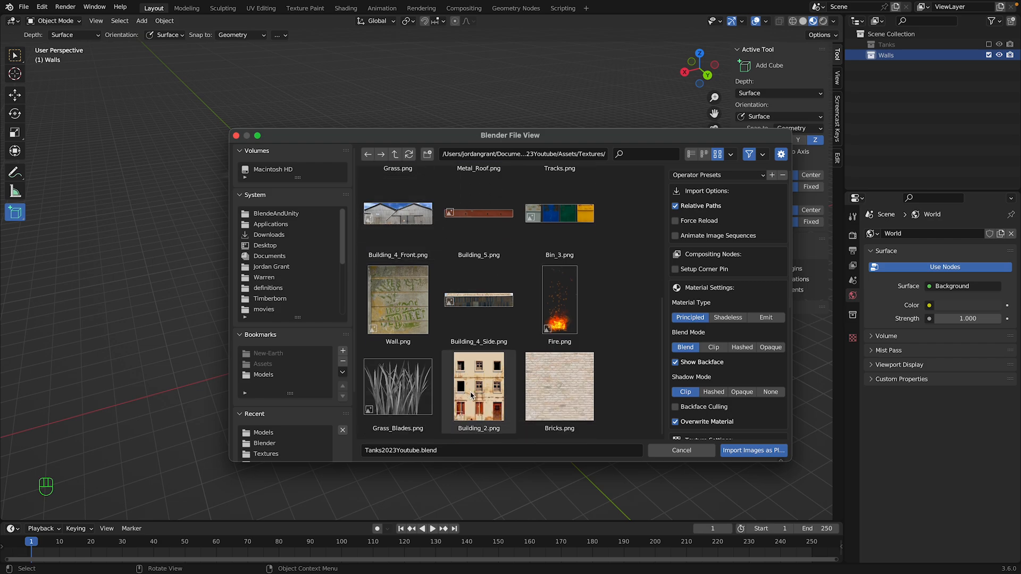
pyautogui.scroll(6, 467, 375)
pyautogui.scroll(3, 466, 375)
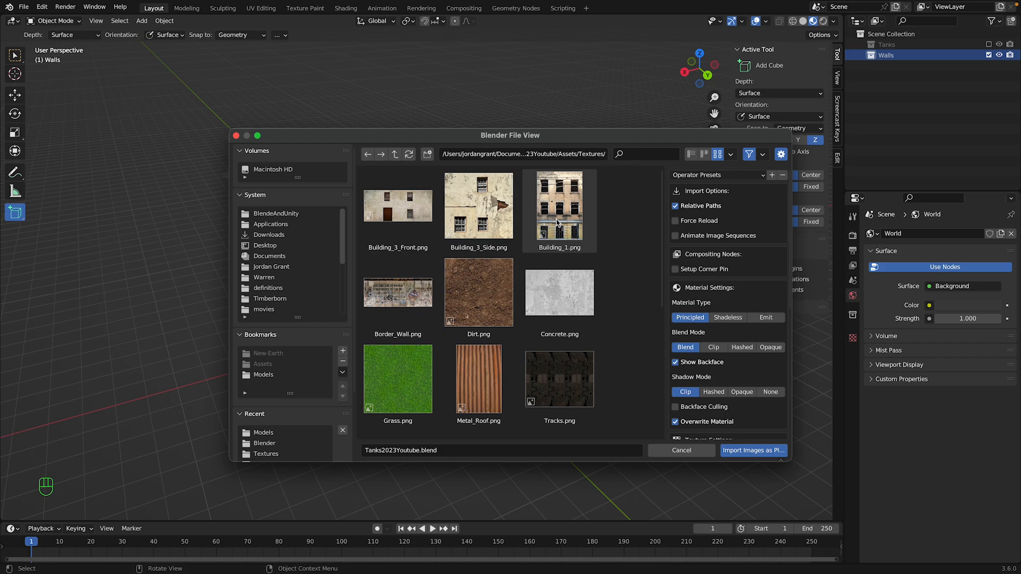
pyautogui.scroll(-1, 368, 271)
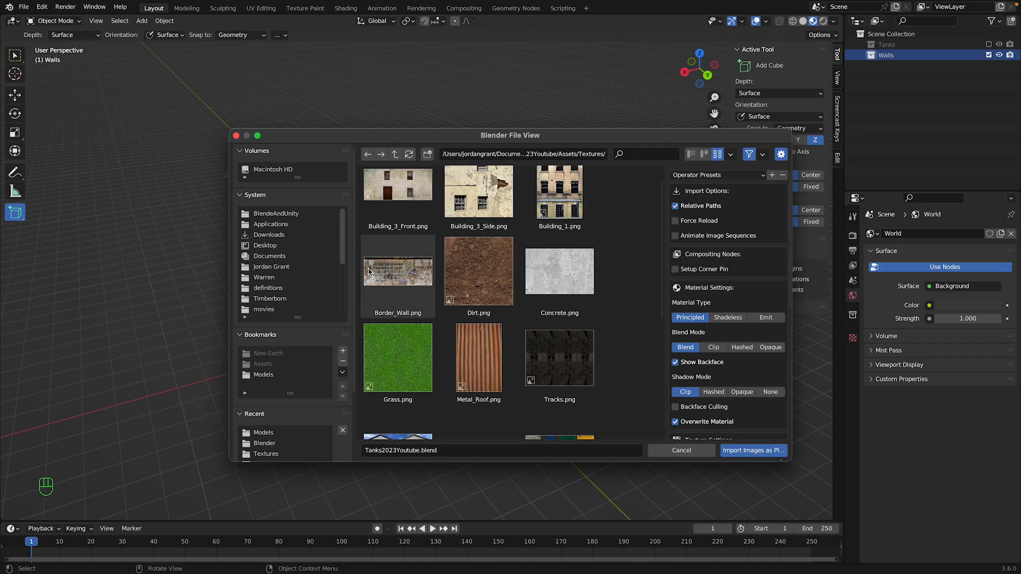
pyautogui.click(404, 288)
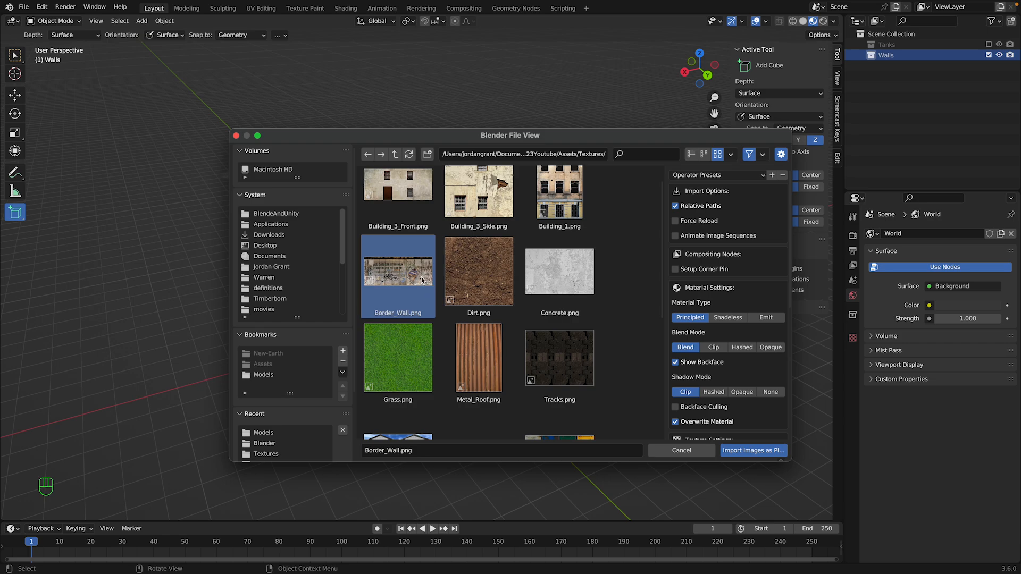
pyautogui.doubleClick(422, 280)
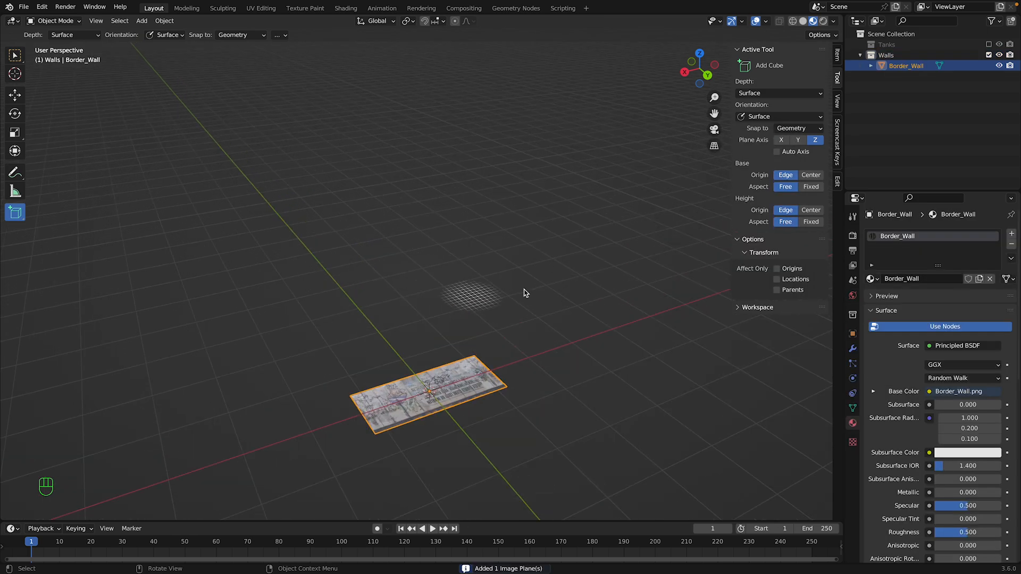
# Step: Stand the Border_Wall plane upright by rotating it 90° about the X axis
pyautogui.press('r')
pyautogui.press('x')
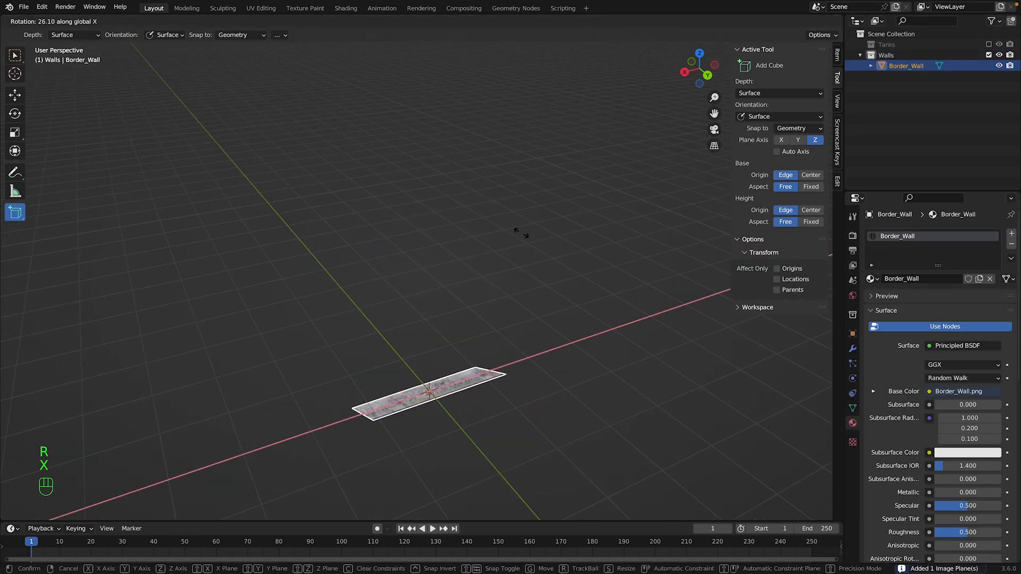
pyautogui.press('KP_9')
pyautogui.press('KP_0')
pyautogui.click(488, 189)
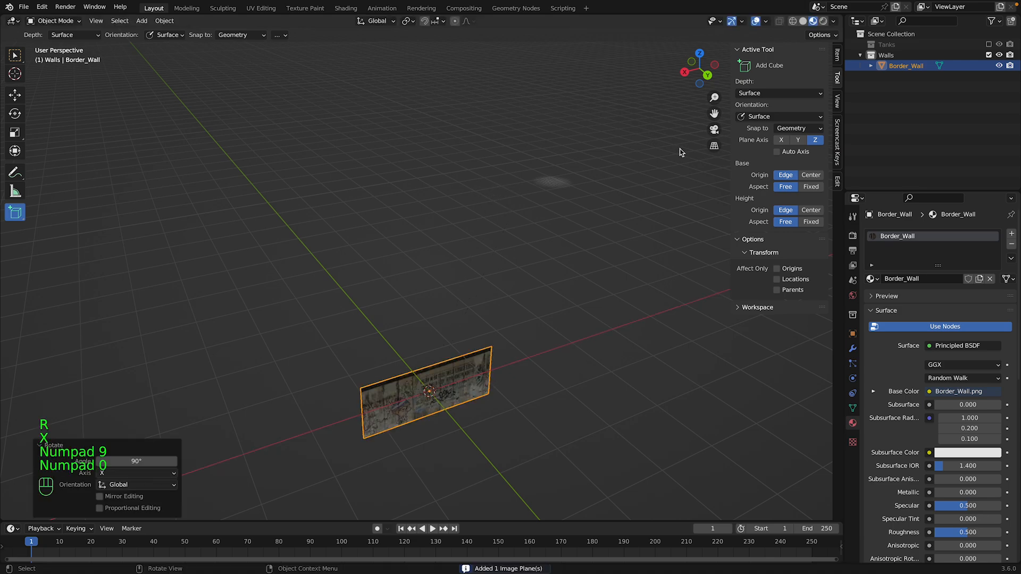
# Step: Examine the upright wall plane and its graffiti texture in the back orthographic view
pyautogui.click(706, 73)
pyautogui.scroll(7, 618, 211)
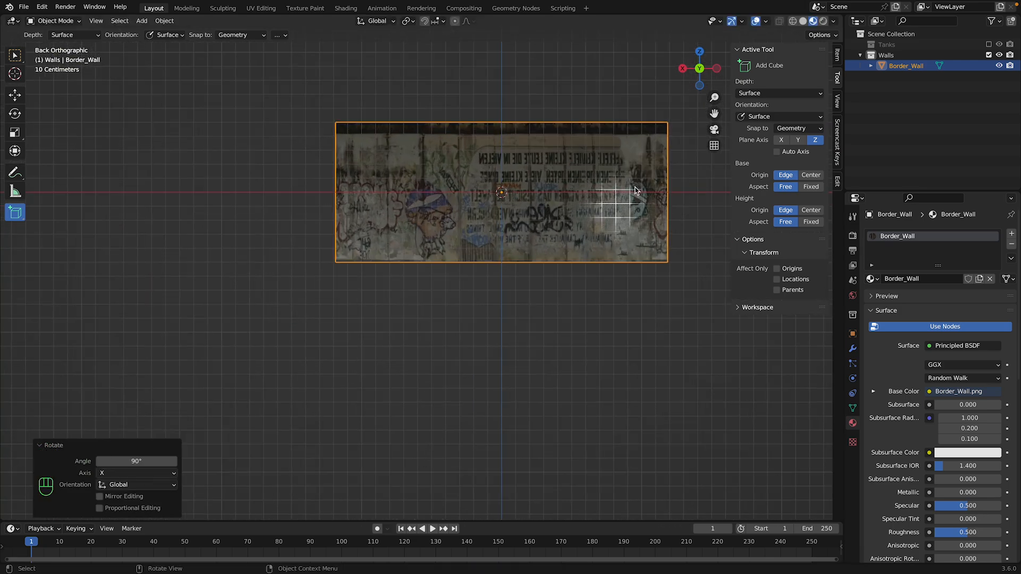
pyautogui.moveTo(714, 113); pyautogui.dragTo(572, 222)
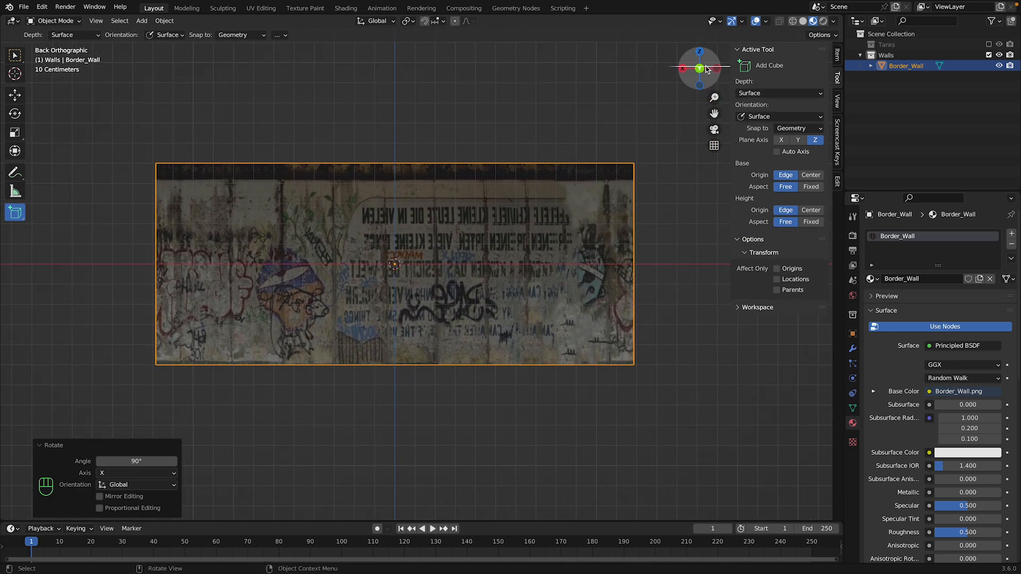
pyautogui.moveTo(706, 70); pyautogui.dragTo(622, 98)
pyautogui.scroll(-3, 581, 187)
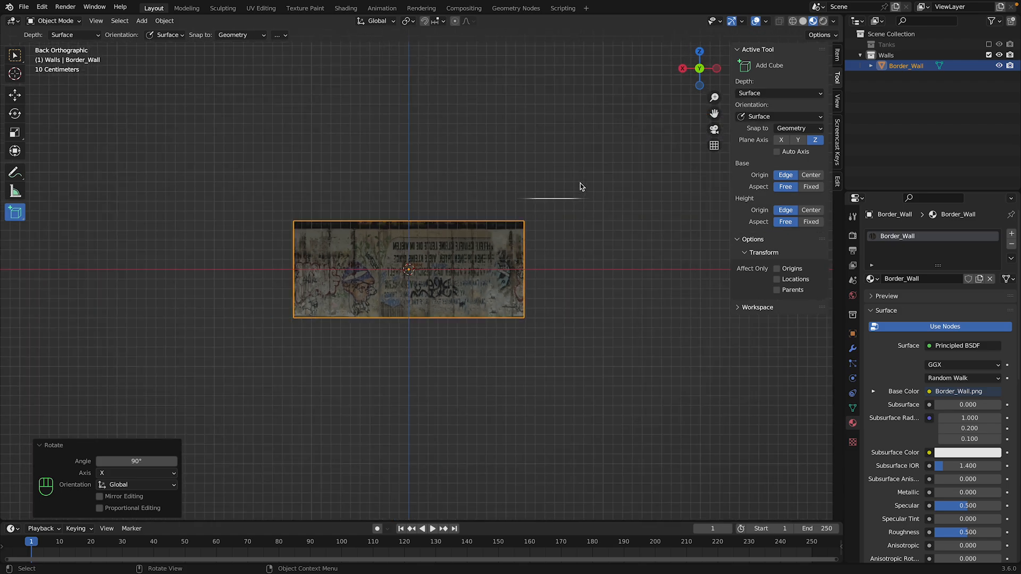
pyautogui.scroll(3, 619, 215)
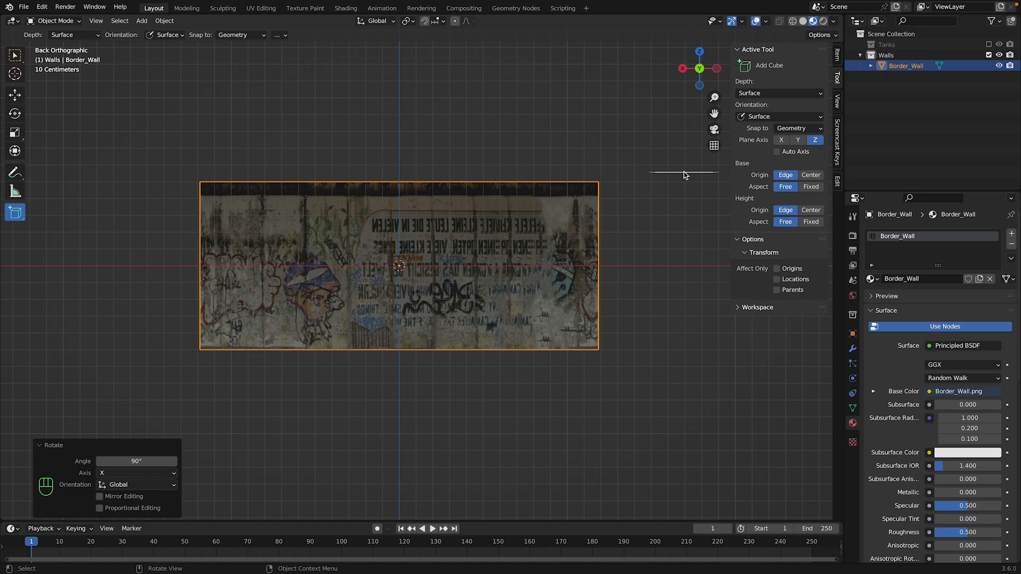
pyautogui.scroll(-3, 623, 178)
pyautogui.scroll(3, 626, 175)
# Step: In Edit Mode, add one horizontal loop cut just below the wall's dark top strip, with a slide factor of -0.806
pyautogui.press('Tab')
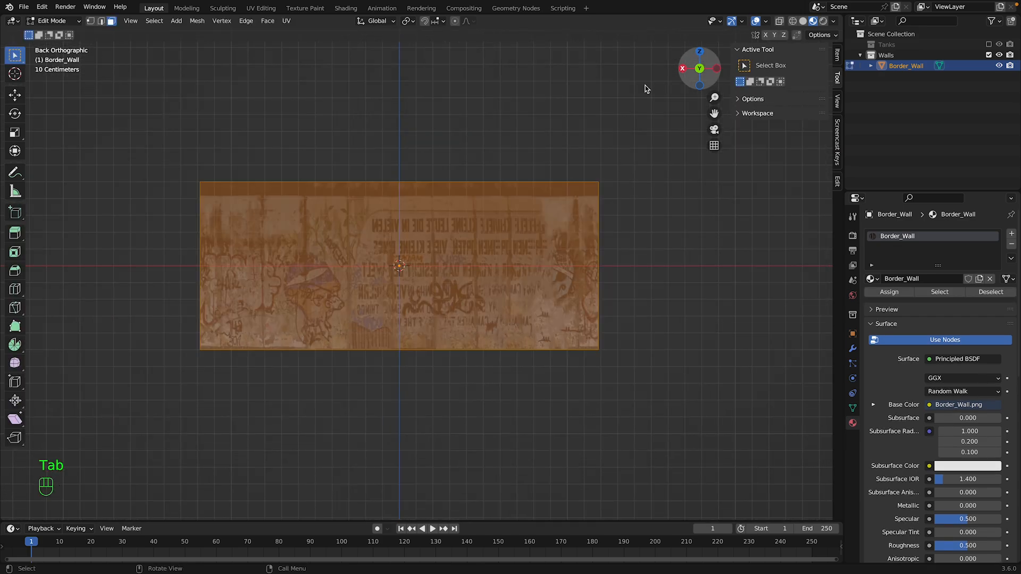
pyautogui.click(171, 190)
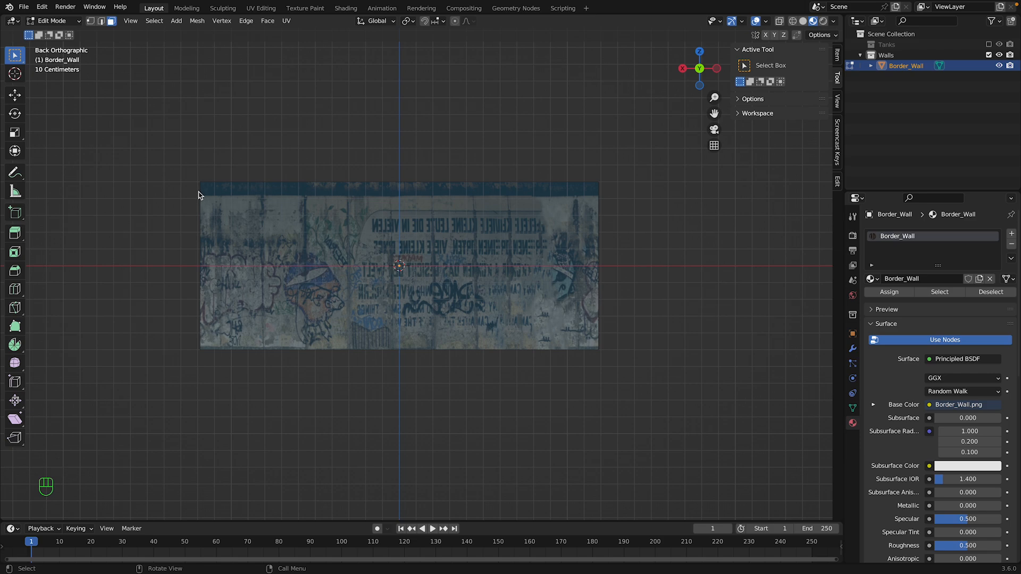
pyautogui.press('x')
pyautogui.press('super+r')
pyautogui.click(218, 195)
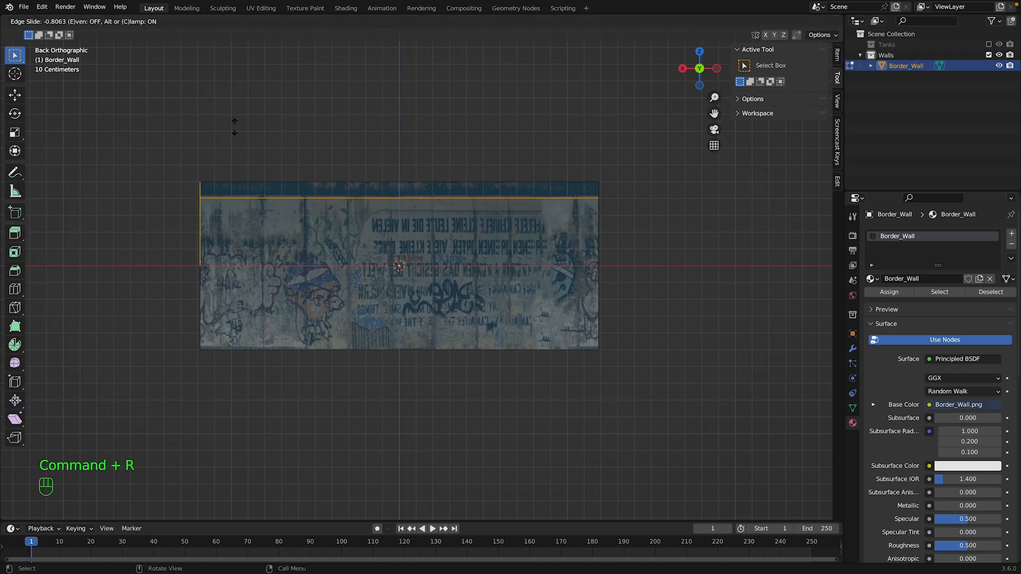
pyautogui.click(231, 120)
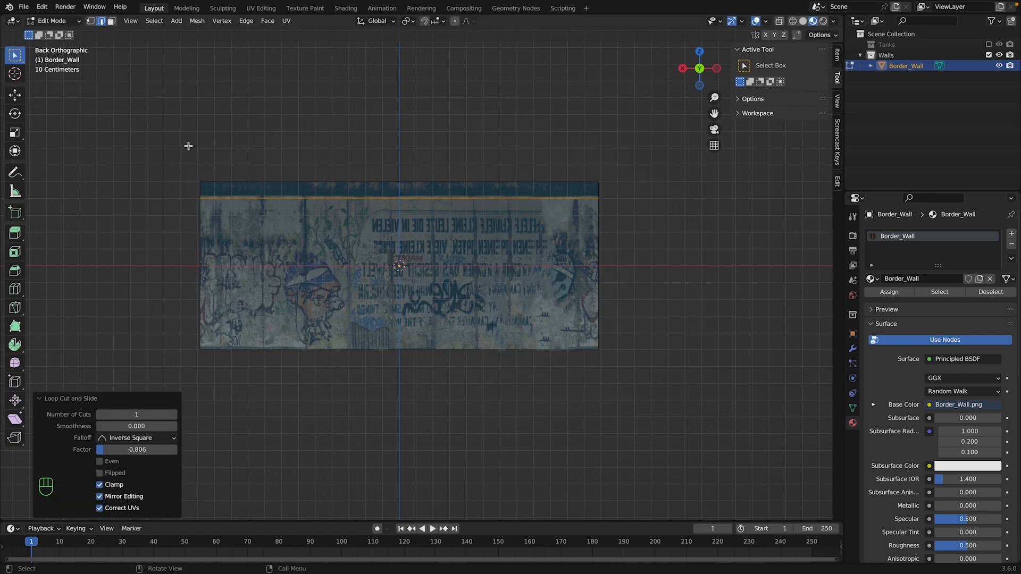
# Step: Switch to face selection and select the narrow strip face along the wall's top edge
pyautogui.scroll(2, 223, 183)
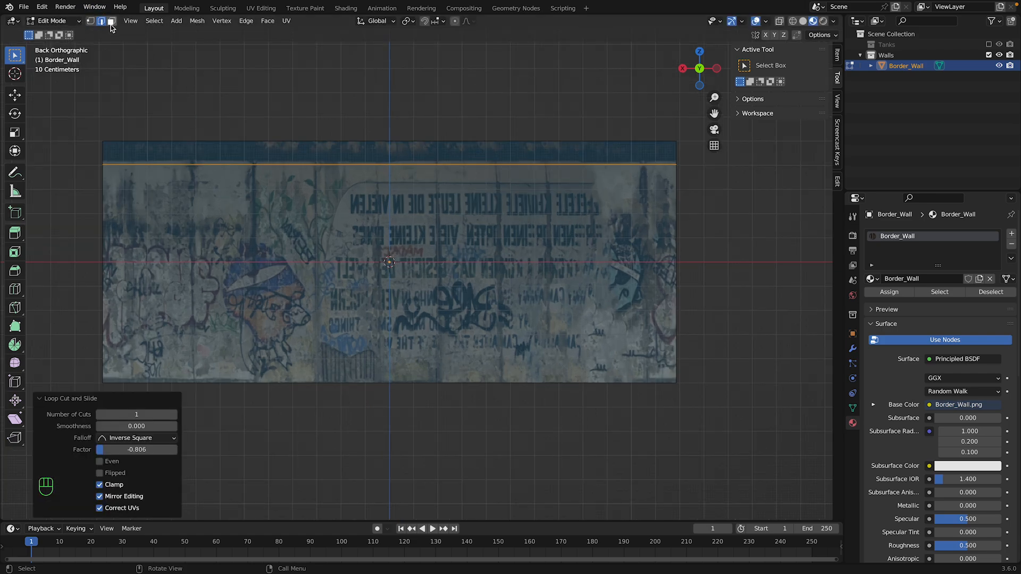
pyautogui.click(111, 22)
pyautogui.click(170, 141)
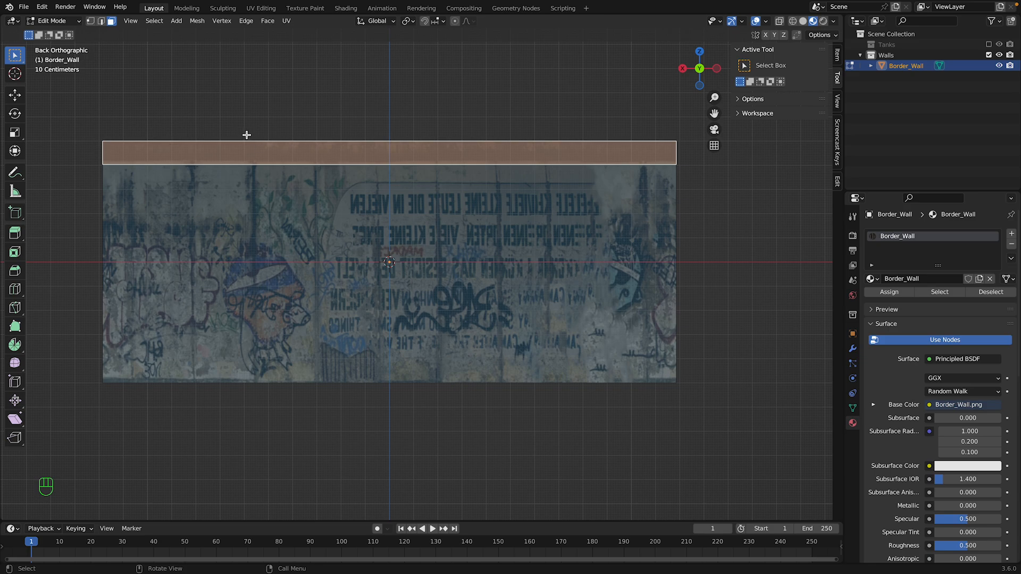
pyautogui.press('x')
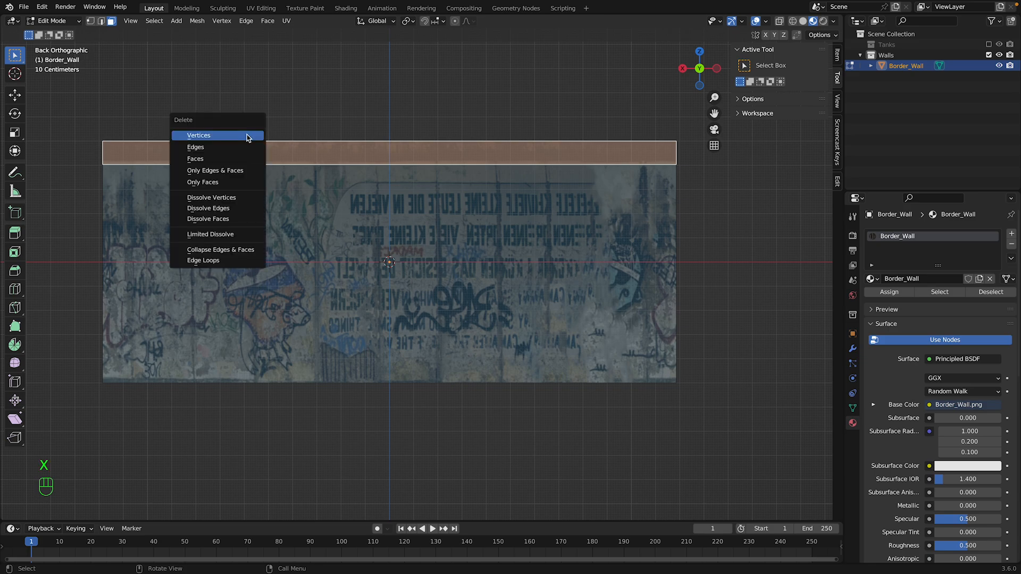
pyautogui.click(229, 159)
pyautogui.press('super+z')
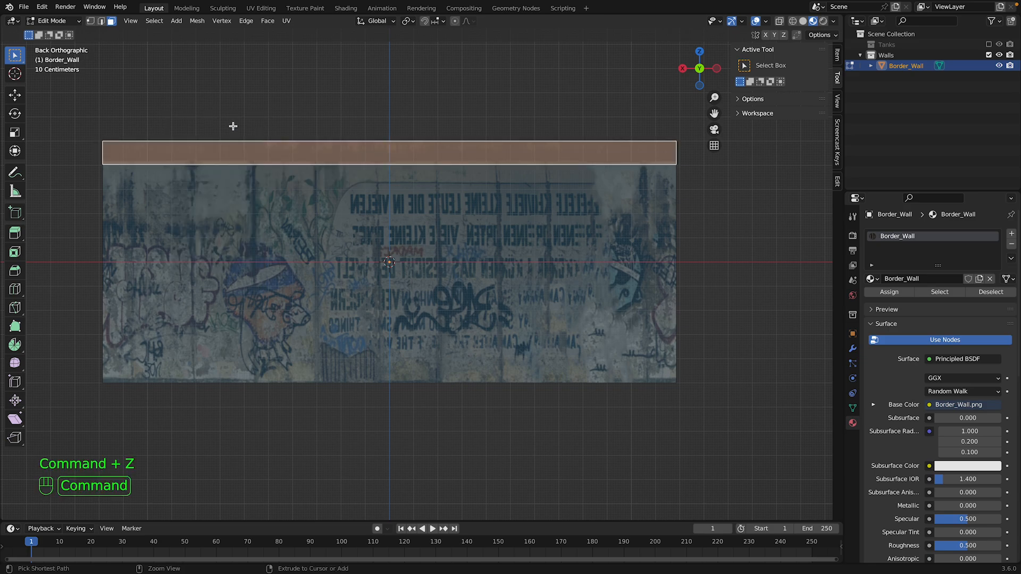
# Step: Snap the 3D cursor to the selected top strip and delete the strip's face
pyautogui.hotkey('shift', 's')
pyautogui.click(266, 128)
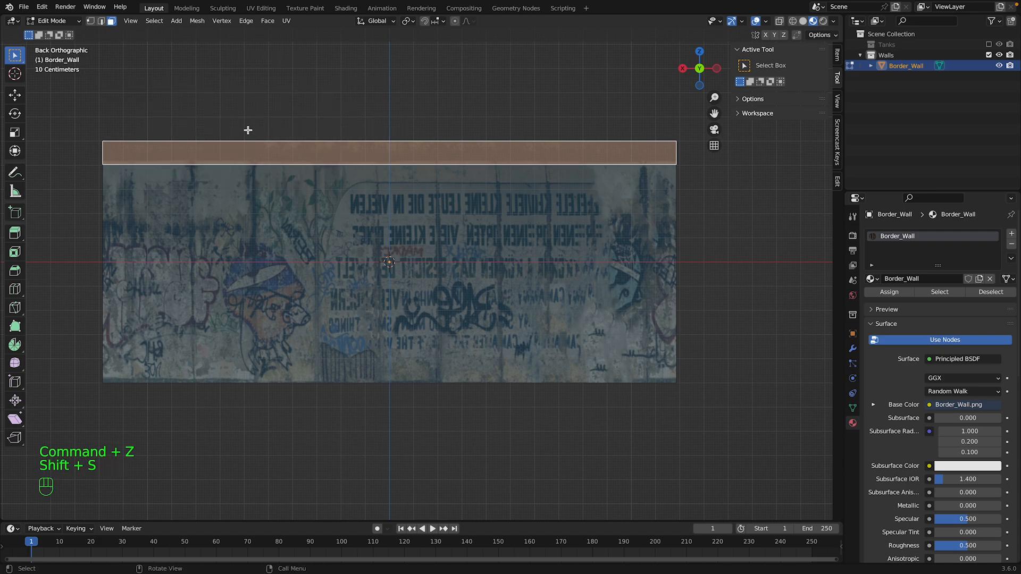
pyautogui.hotkey('shift', 's')
pyautogui.click(248, 187)
pyautogui.press('x')
pyautogui.click(253, 159)
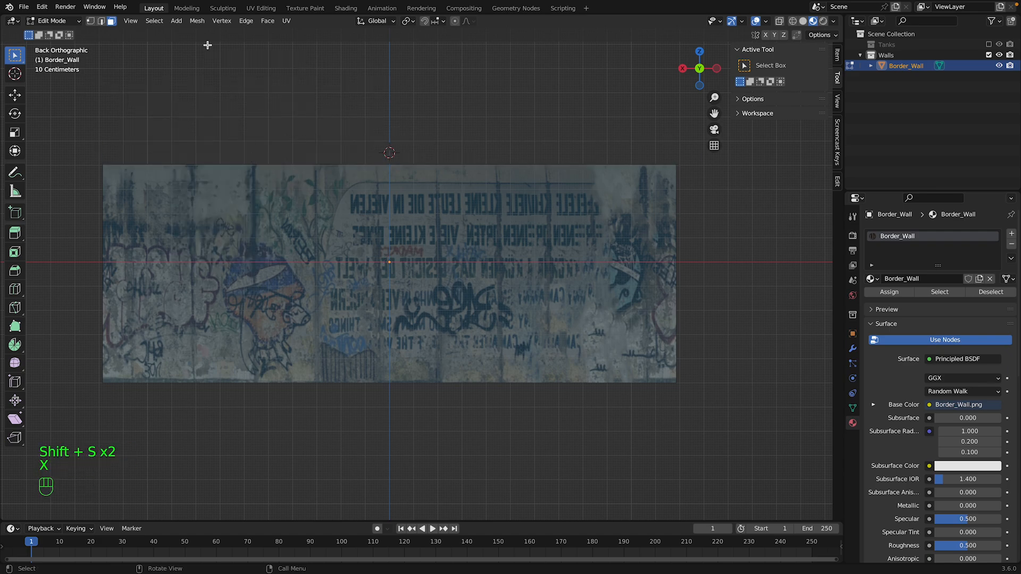
# Step: Add a cylinder with 15 vertices at the 3D cursor, above the wall face
pyautogui.click(176, 21)
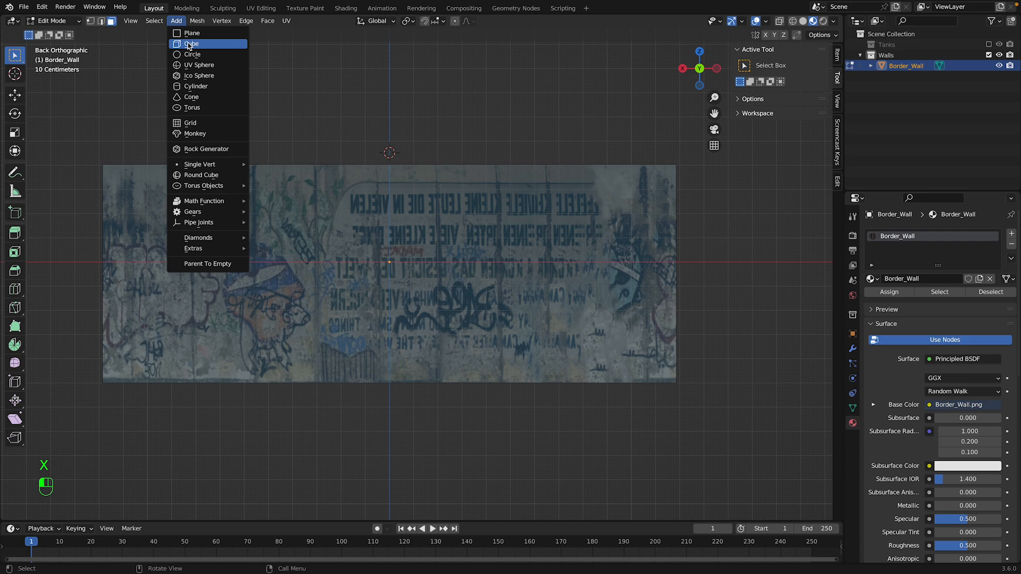
pyautogui.click(194, 87)
pyautogui.click(154, 379)
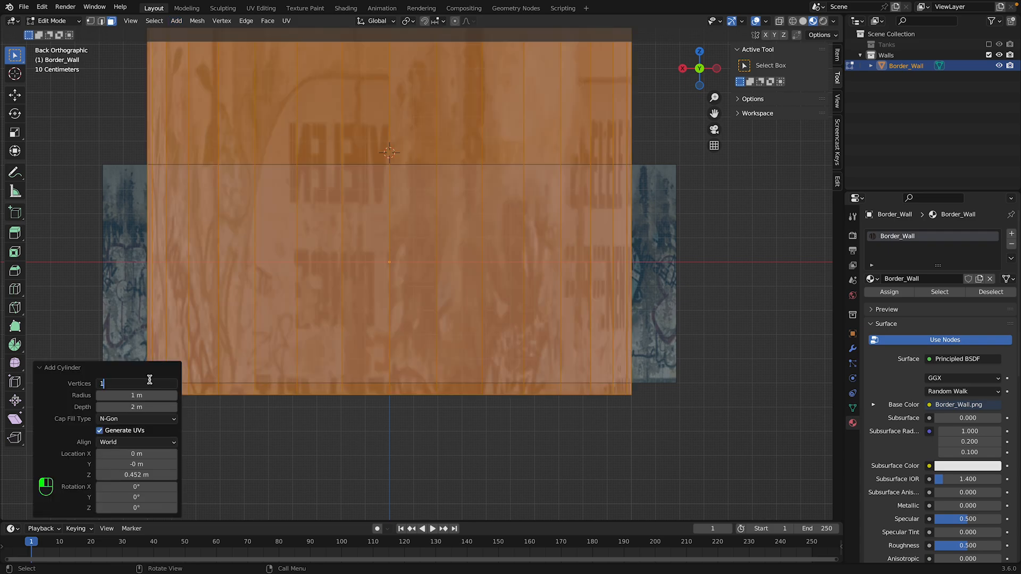
pyautogui.write('15')
pyautogui.press('Return')
# Step: Rotate the cylinder 90° around X and 90° around Z so it lies lengthwise along the wall
pyautogui.write('rx899')
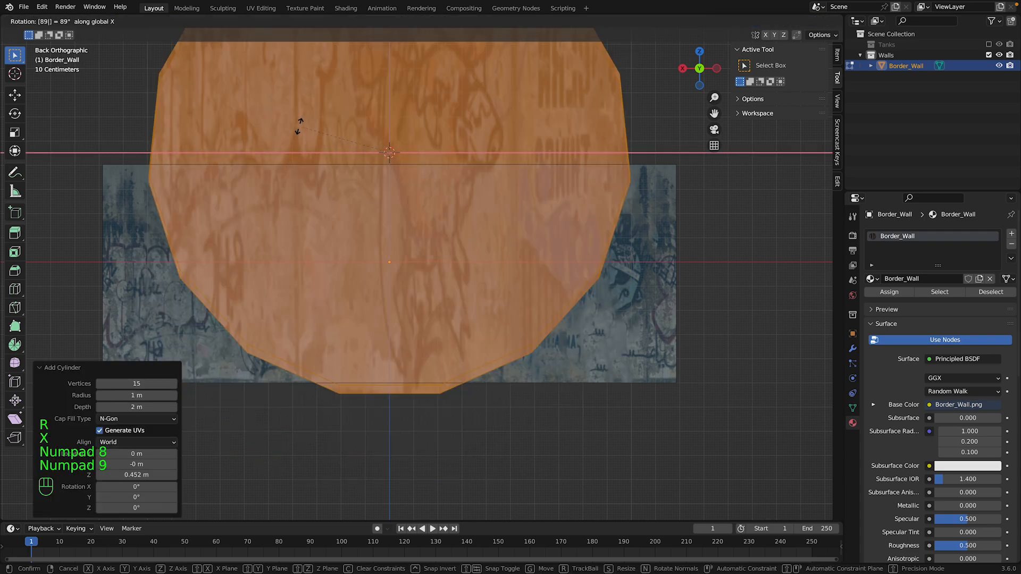
pyautogui.press('BackSpace')
pyautogui.press('BackSpace')
pyautogui.press('BackSpace')
pyautogui.write('90')
pyautogui.click(299, 126)
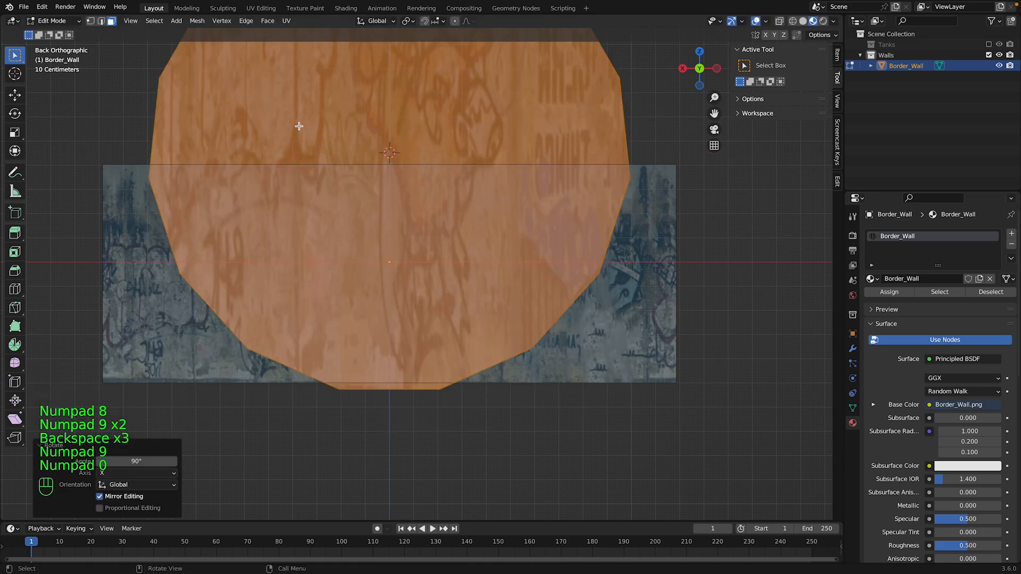
pyautogui.write('rz90')
pyautogui.click(307, 126)
# Step: Scale the cylinder down to 0.05, then stretch it about 23.7 times along X to match the wall's width
pyautogui.press('s')
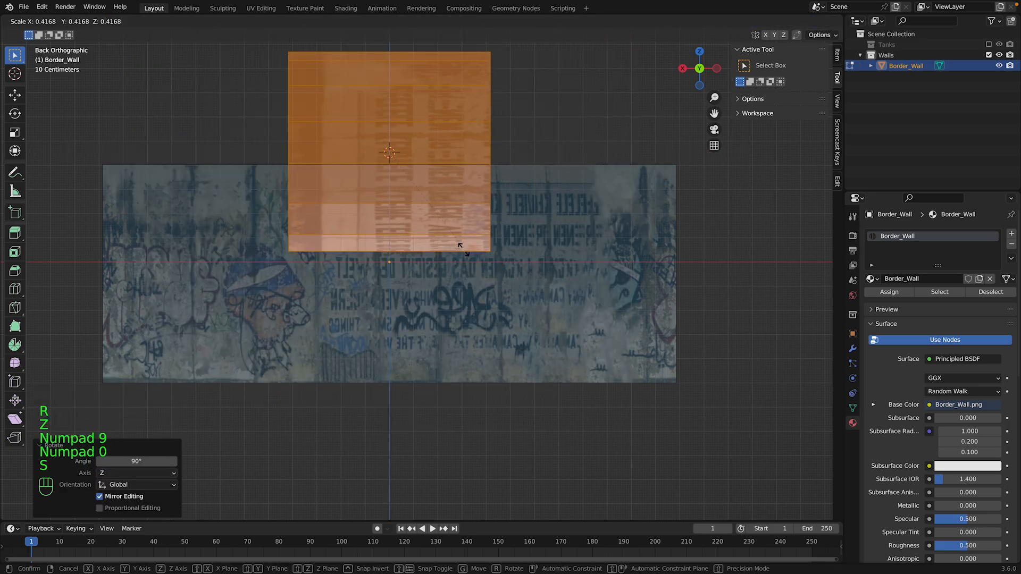
pyautogui.click(397, 154)
pyautogui.press('s')
pyautogui.press('x')
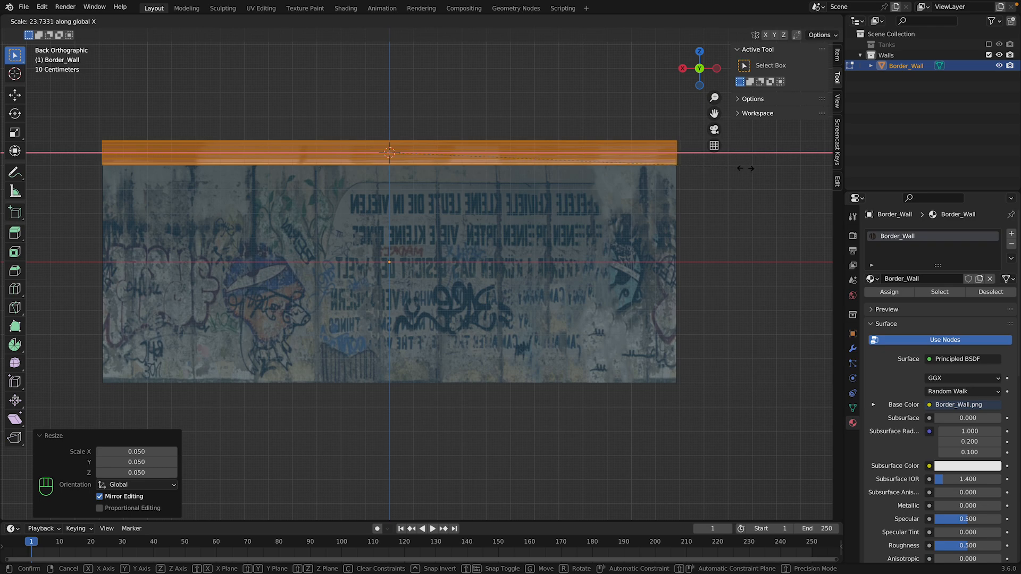
pyautogui.click(743, 168)
# Step: Switch to vertex selection for the wall mesh in Edit Mode
pyautogui.press('Tab')
pyautogui.press('Tab')
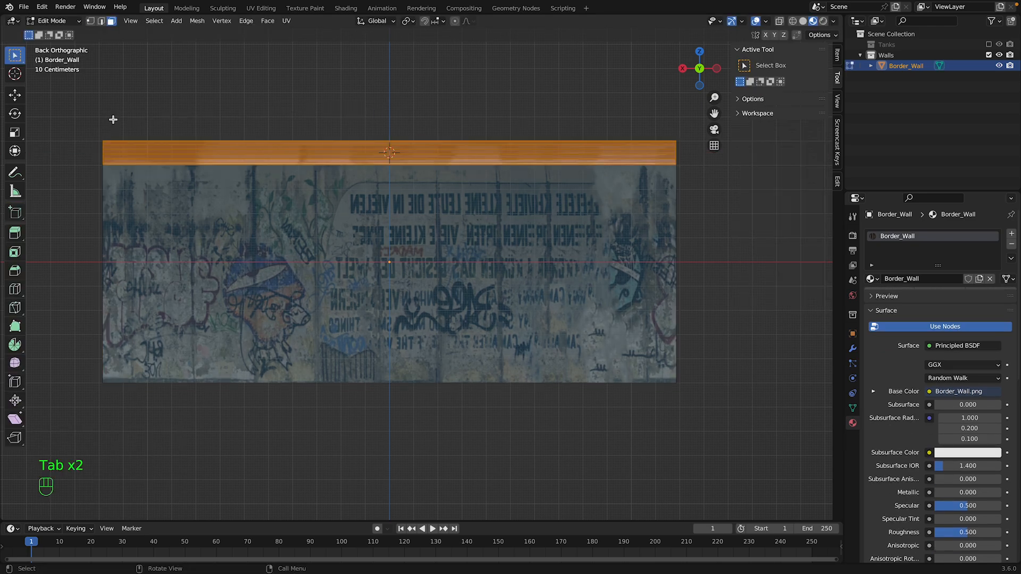
pyautogui.click(91, 21)
pyautogui.moveTo(78, 99); pyautogui.dragTo(133, 373)
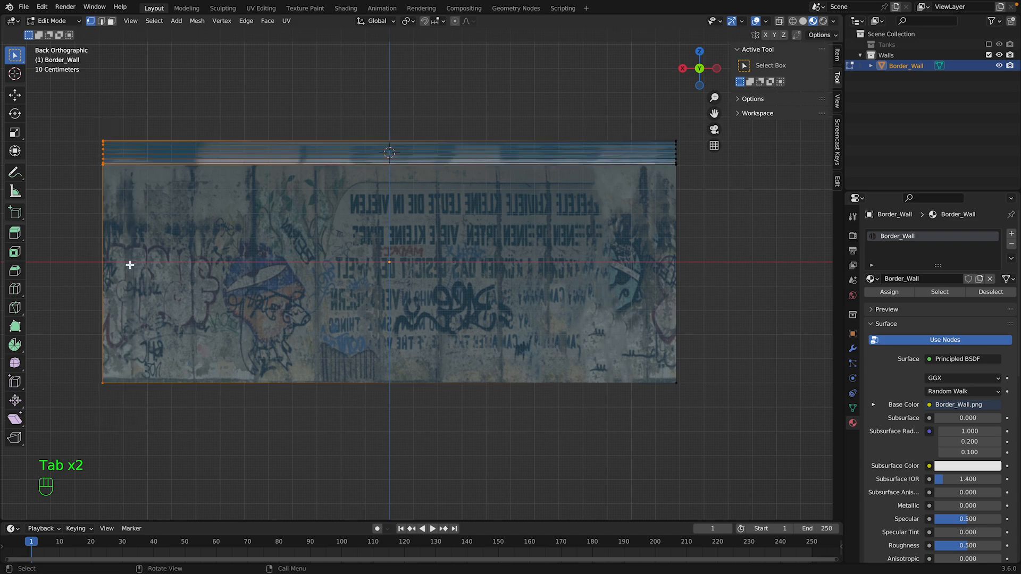
pyautogui.press('s')
pyautogui.press('x')
pyautogui.press('super+z')
# Step: With X-ray toggled, select all vertices at the +X end of wall and cylinder and scale them to 0 along X
pyautogui.hotkey('alt', 'z')
pyautogui.moveTo(96, 116); pyautogui.dragTo(146, 424)
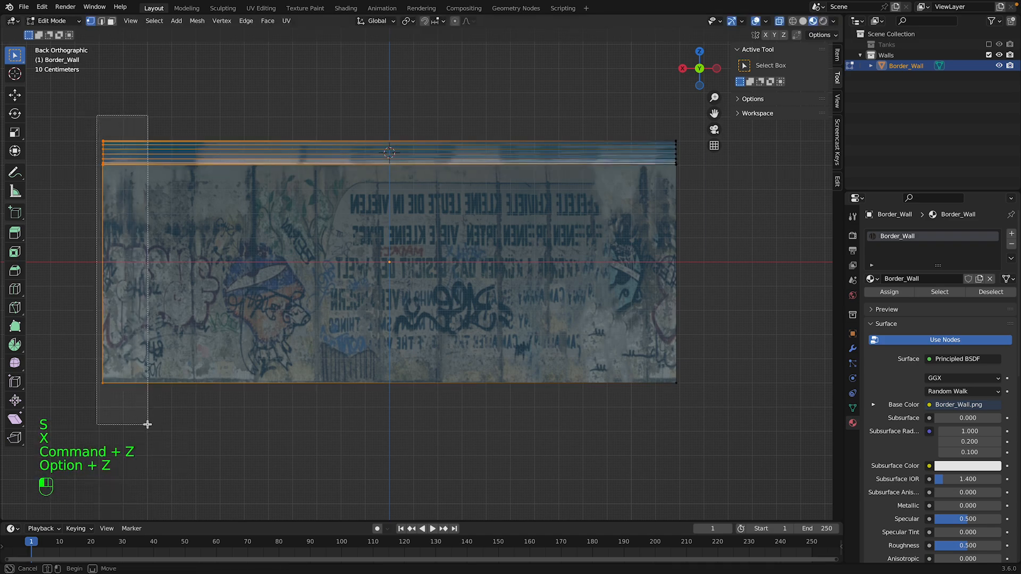
pyautogui.press('s')
pyautogui.press('x')
pyautogui.press('KP_0')
pyautogui.click(165, 301)
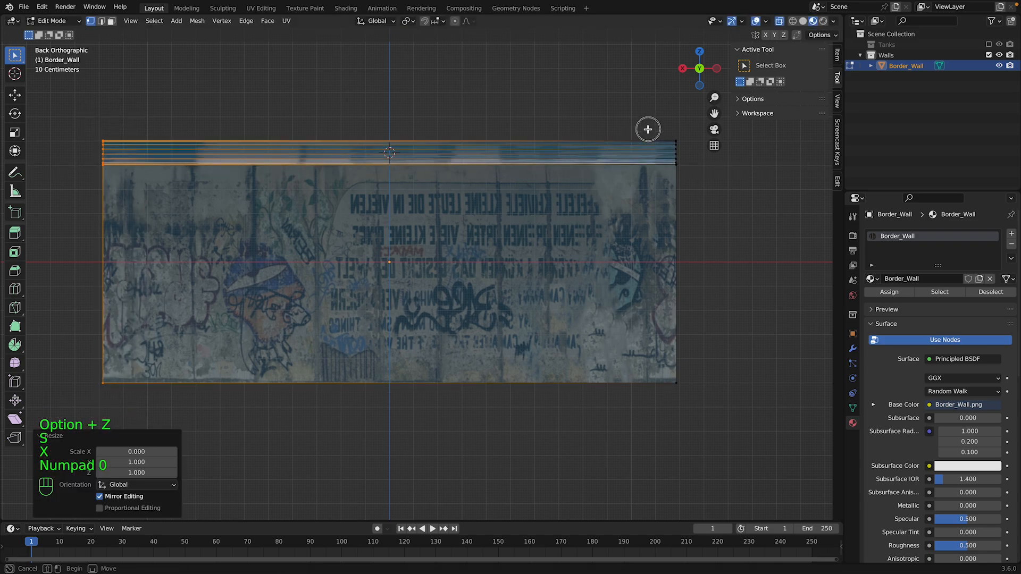
# Step: Select all vertices at the wall's opposite, -X end and align them by scaling to 0 along X
pyautogui.moveTo(646, 125); pyautogui.dragTo(713, 457)
pyautogui.press('s')
pyautogui.press('x')
pyautogui.press('KP_0')
pyautogui.click(655, 280)
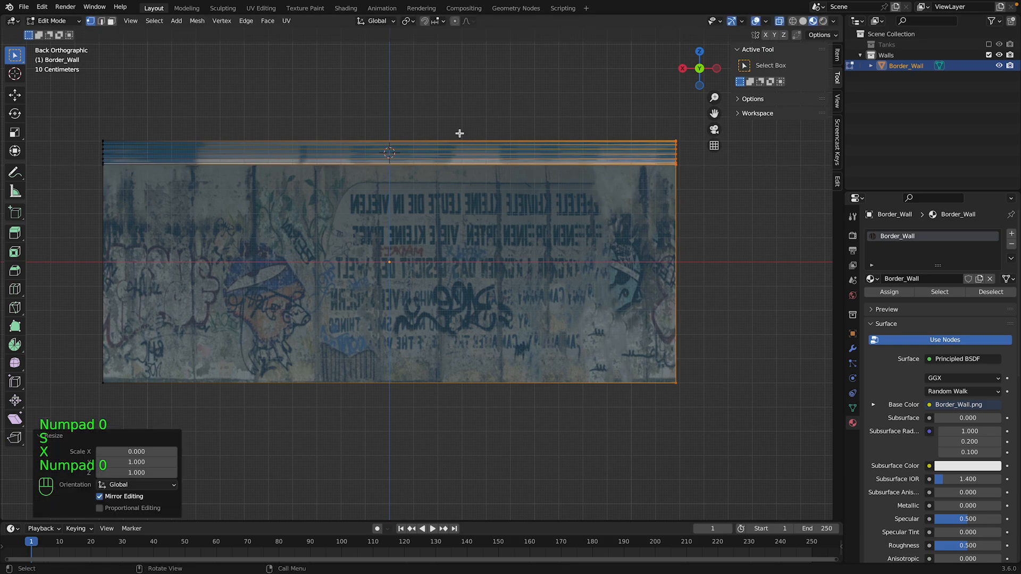
# Step: Clear the selection, select the whole cylinder along the wall's top, and select all of its UVs
pyautogui.press('a')
pyautogui.press('a')
pyautogui.press('l')
pyautogui.press('k')
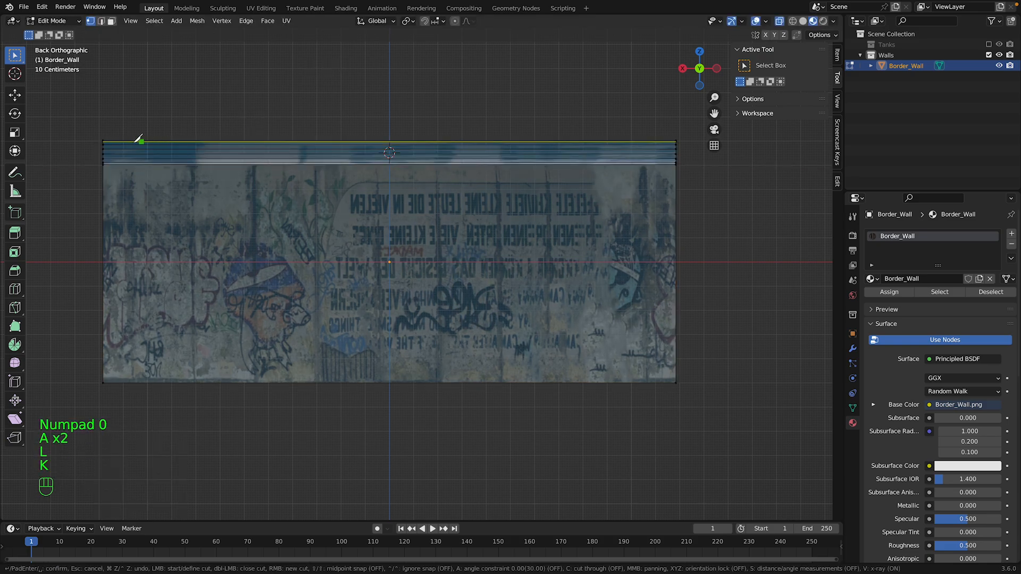
pyautogui.rightClick(105, 125)
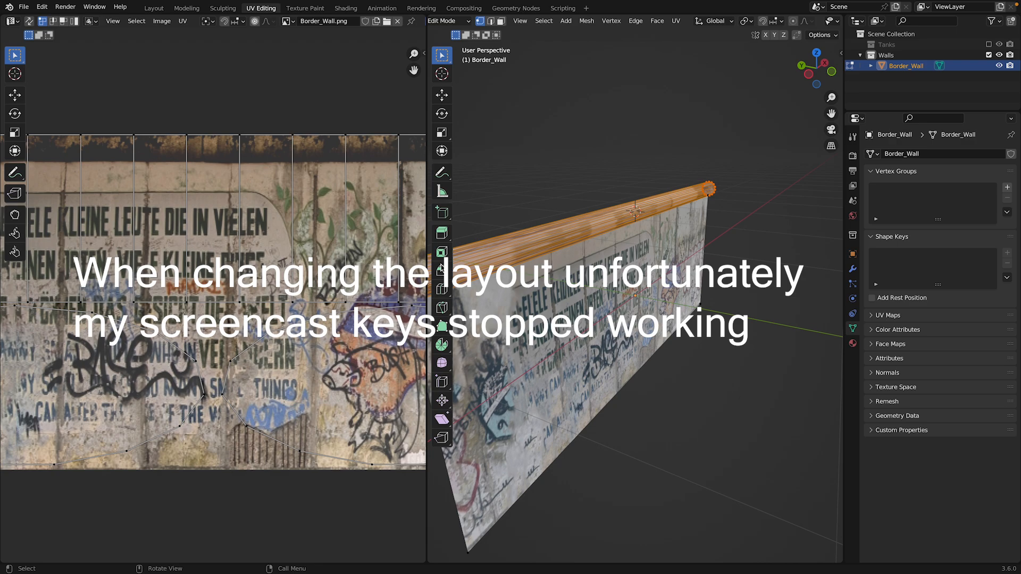
pyautogui.scroll(-4, 212, 297)
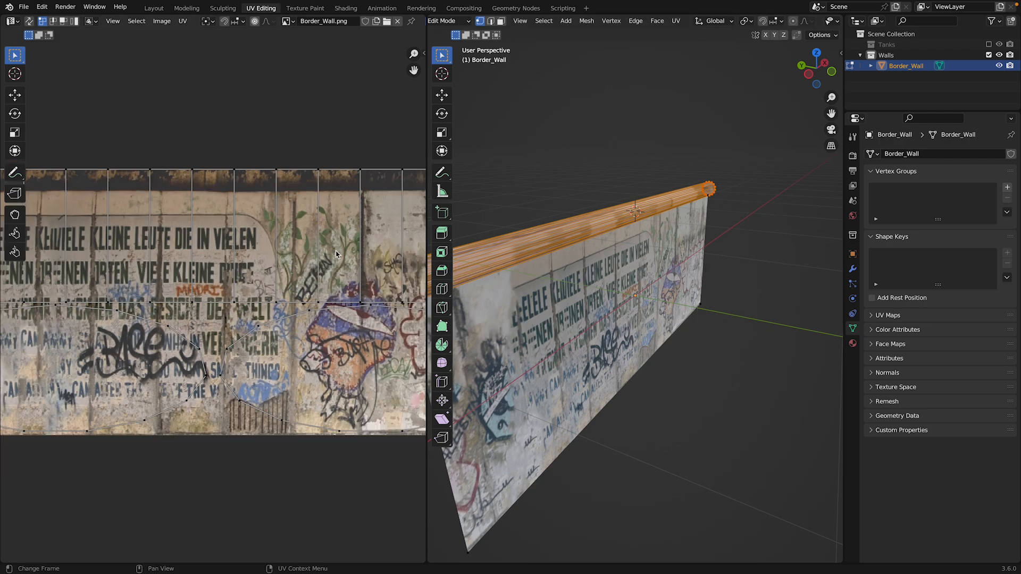
pyautogui.press('a')
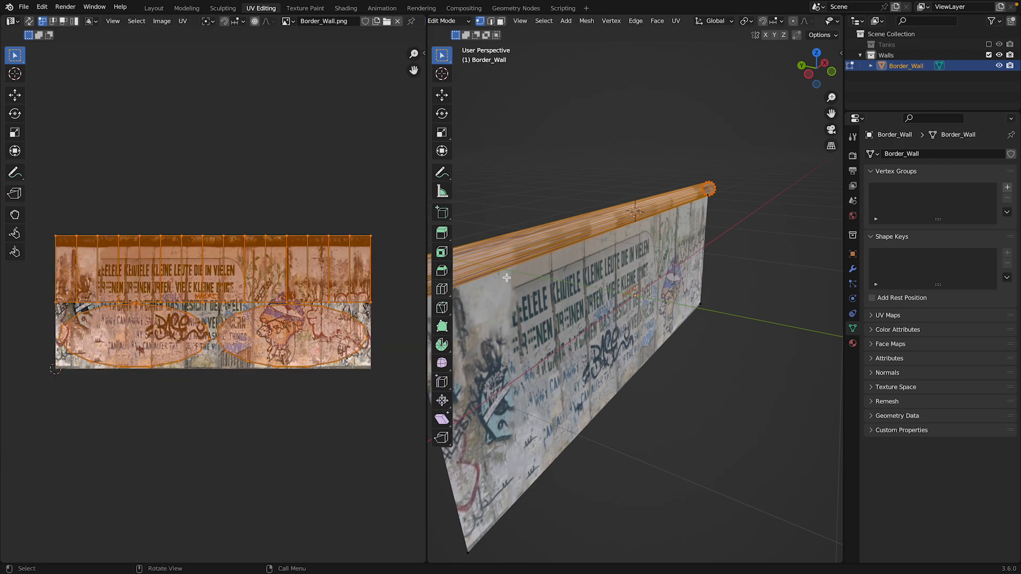
# Step: Try unwrapping the cylinder with Cylinder Projection from the perspective view
pyautogui.press('u')
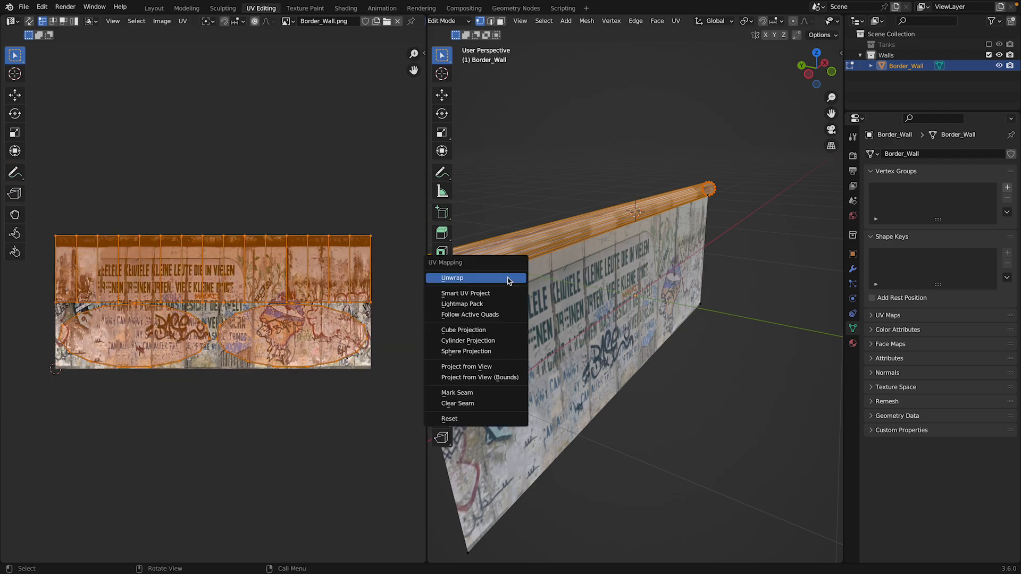
pyautogui.click(485, 342)
pyautogui.scroll(2, 213, 298)
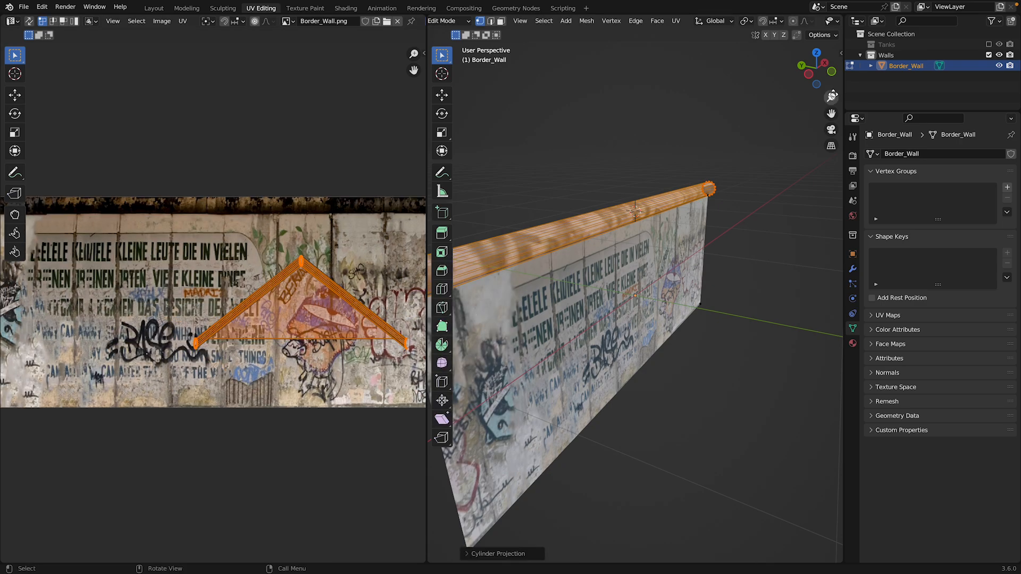
# Step: Try unwrapping the cylinder with Cylinder Projection from the front orthographic view
pyautogui.click(833, 72)
pyautogui.press('u')
pyautogui.click(686, 221)
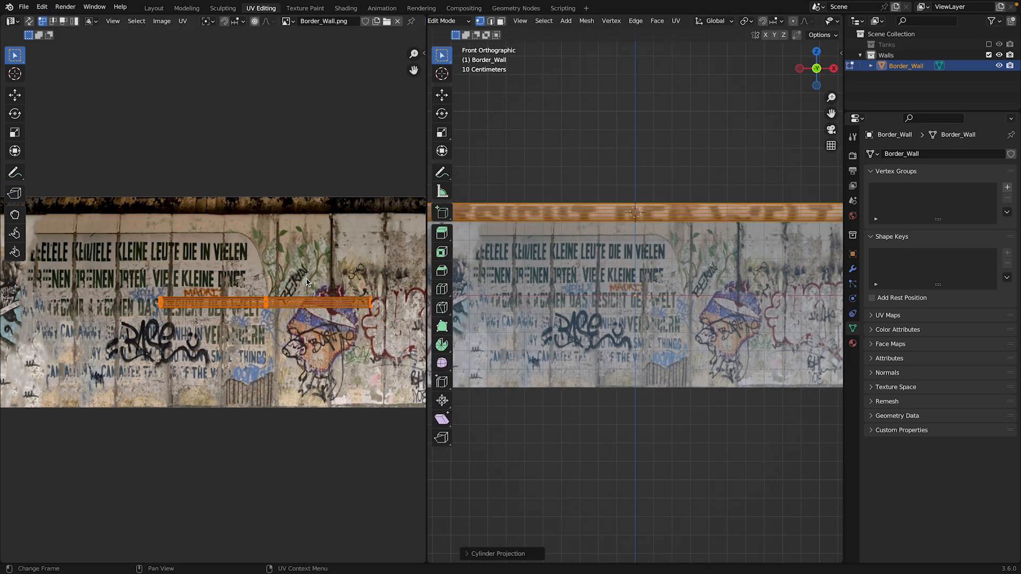
pyautogui.scroll(3, 309, 282)
pyautogui.press('u')
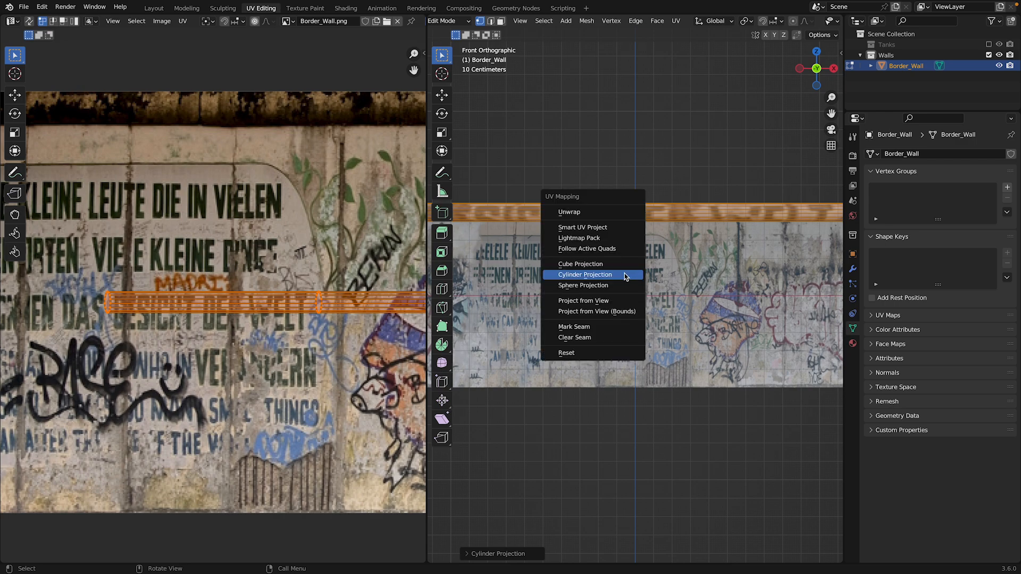
pyautogui.click(625, 275)
pyautogui.scroll(-4, 295, 270)
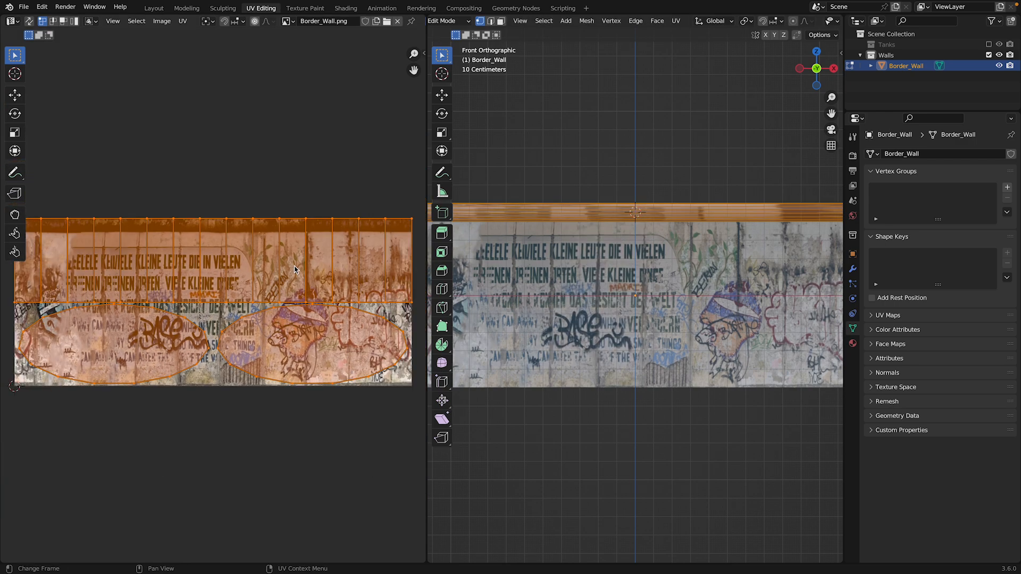
# Step: Scale all the cylinder's UVs along X to less than half the texture's width, then deselect them
pyautogui.scroll(-1, 168, 302)
pyautogui.press('s')
pyautogui.press('x')
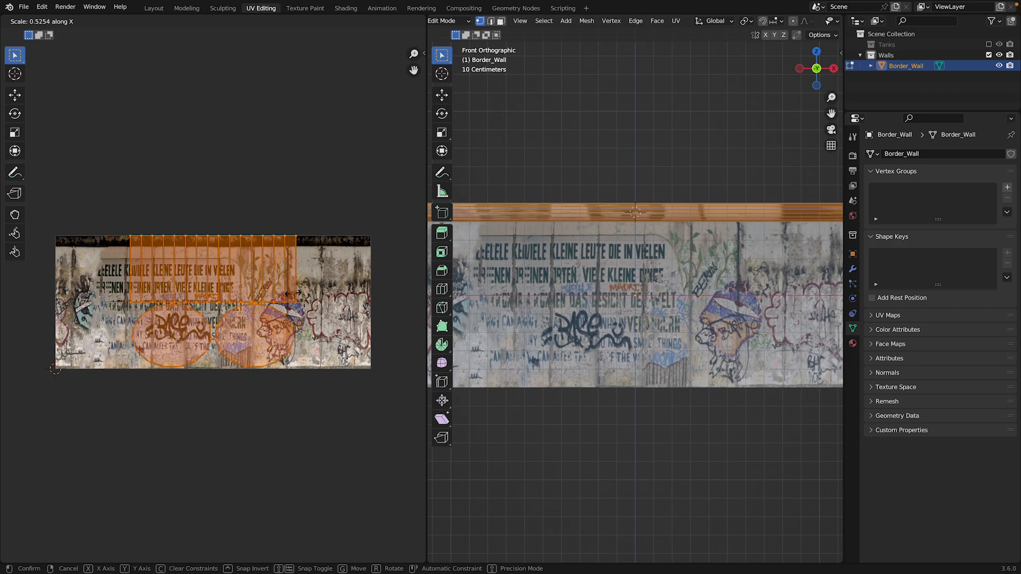
pyautogui.click(270, 296)
pyautogui.click(237, 266)
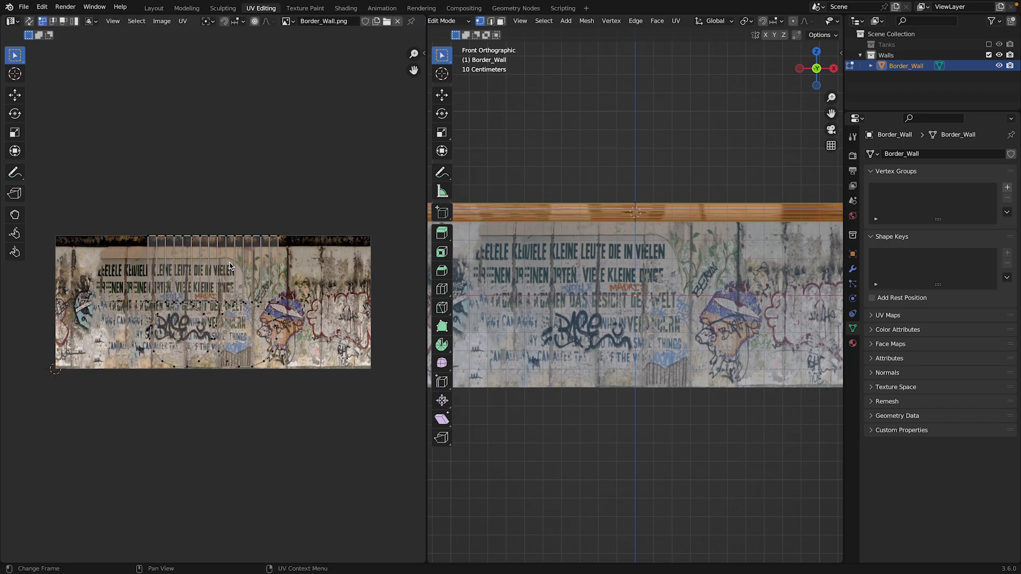
# Step: Select the UV island of the cylinder's sides, scale it to about 0.32 along Y, and move it over the texture's dark top strip
pyautogui.press('l')
pyautogui.press('s')
pyautogui.press('y')
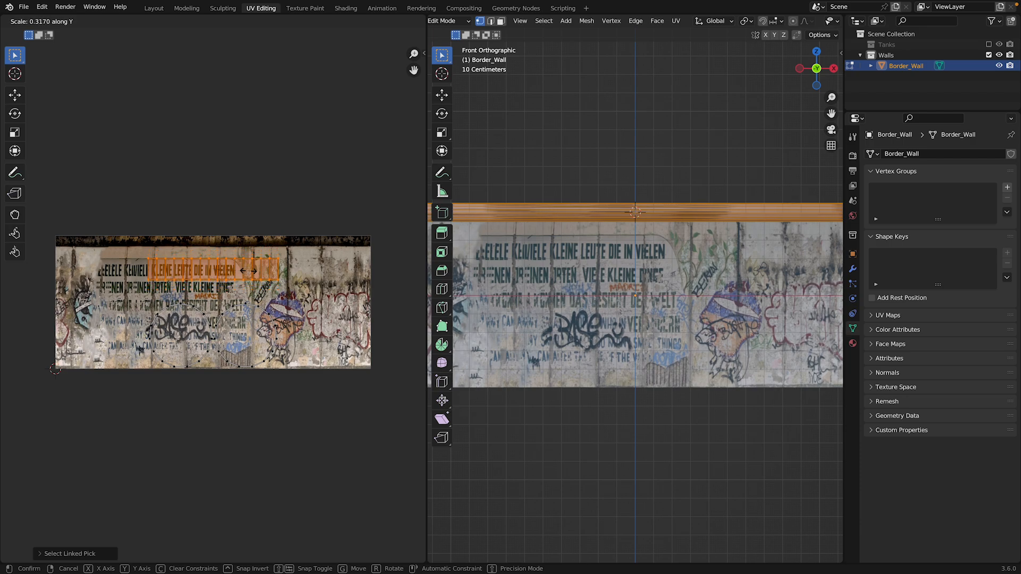
pyautogui.click(264, 277)
pyautogui.press('g')
pyautogui.click(248, 236)
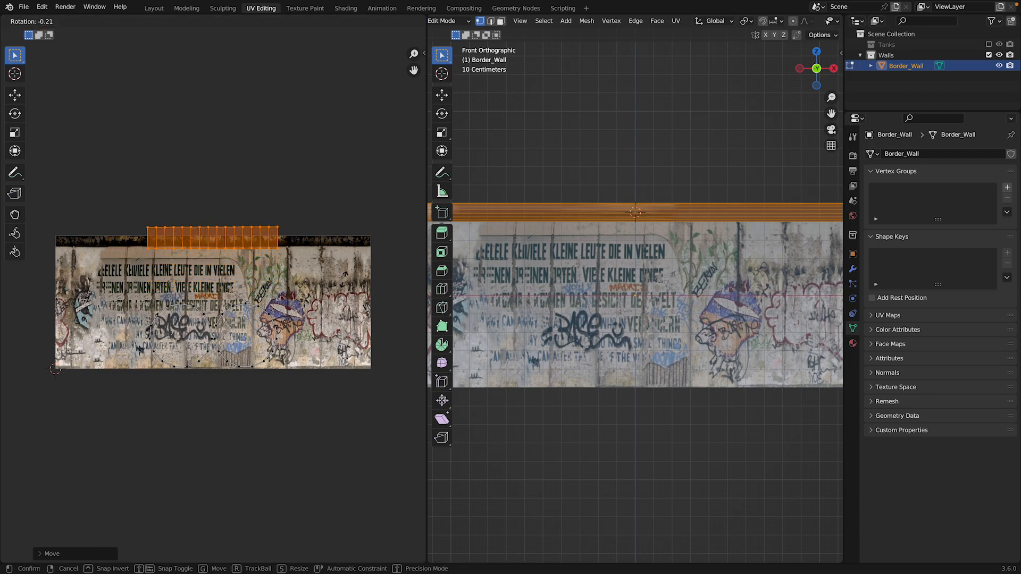
# Step: Rotate the side UV island about 90° and shrink it along Y to fit inside the texture's dark top strip
pyautogui.press('r')
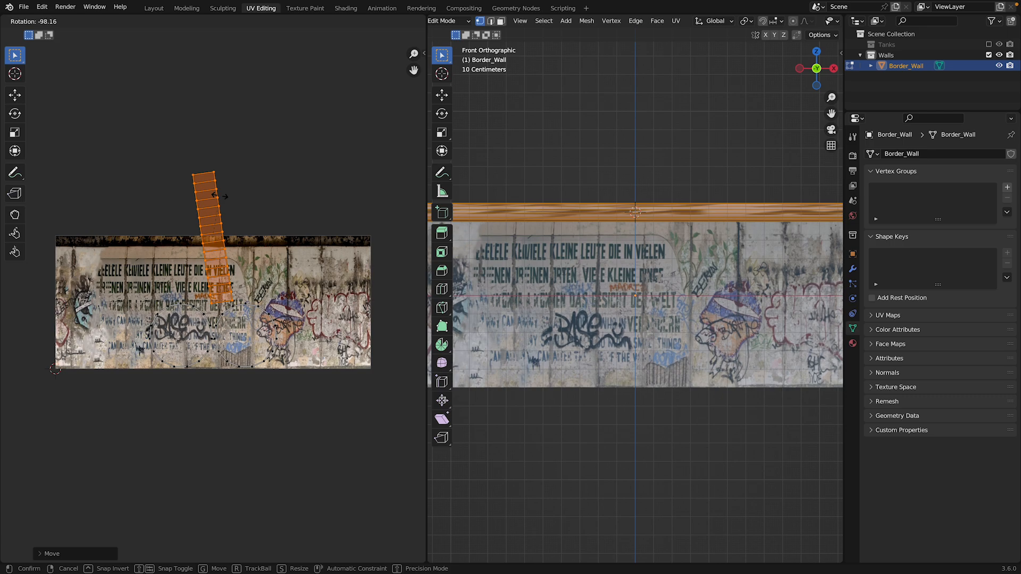
pyautogui.click(221, 199)
pyautogui.press('s')
pyautogui.press('y')
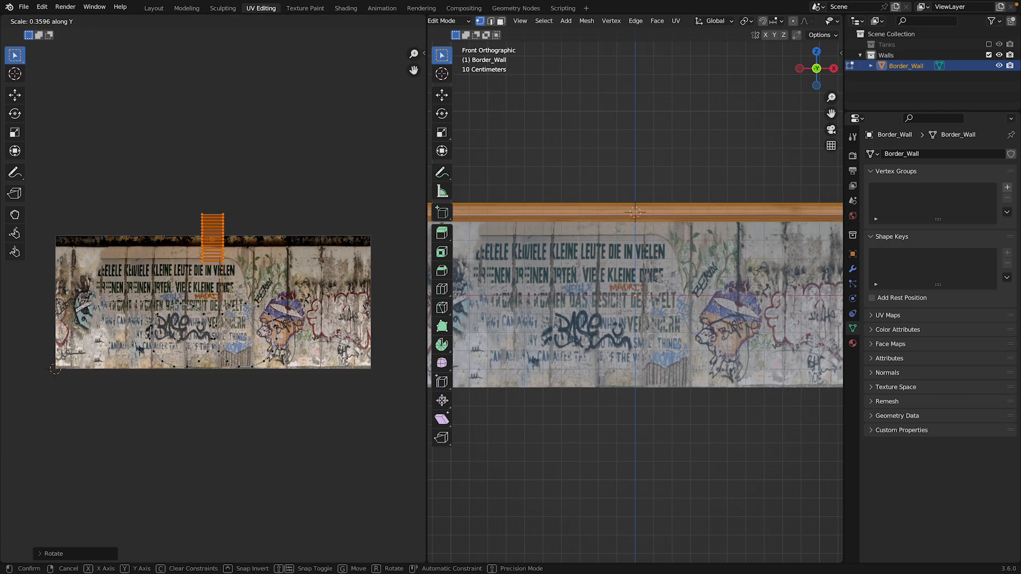
pyautogui.click(218, 238)
pyautogui.press('g')
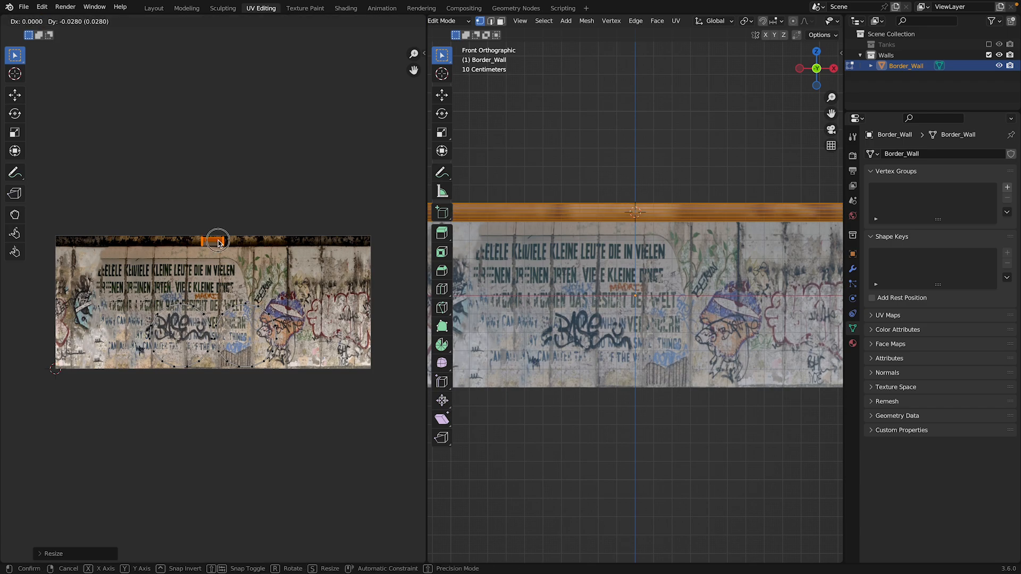
pyautogui.click(218, 239)
# Step: Stretch the side UV island about 14.7 times along X across the dark strip and check the wall in Object Mode
pyautogui.press('s')
pyautogui.press('x')
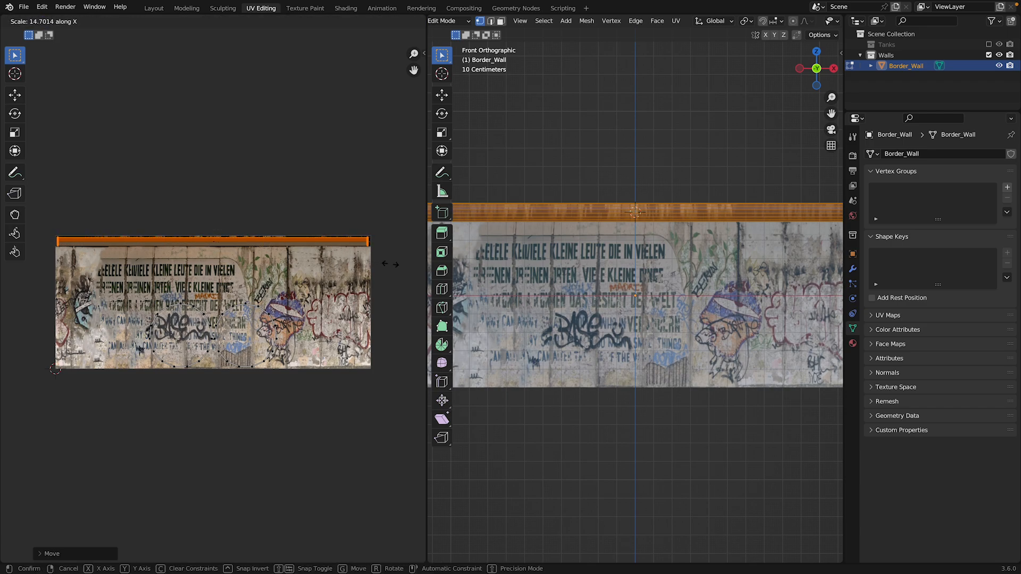
pyautogui.click(388, 266)
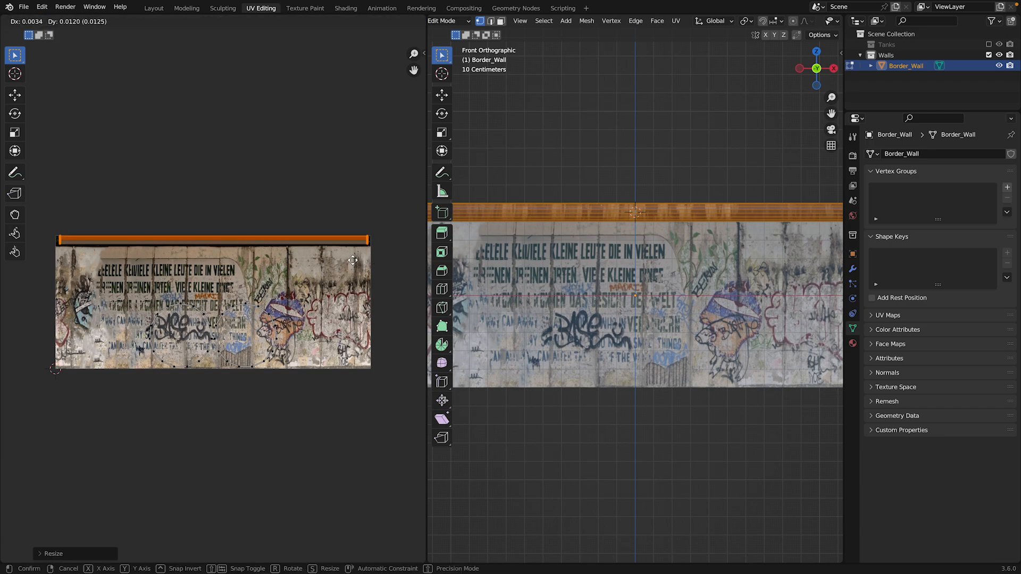
pyautogui.press('Tab')
pyautogui.scroll(-3, 529, 293)
pyautogui.scroll(2, 529, 292)
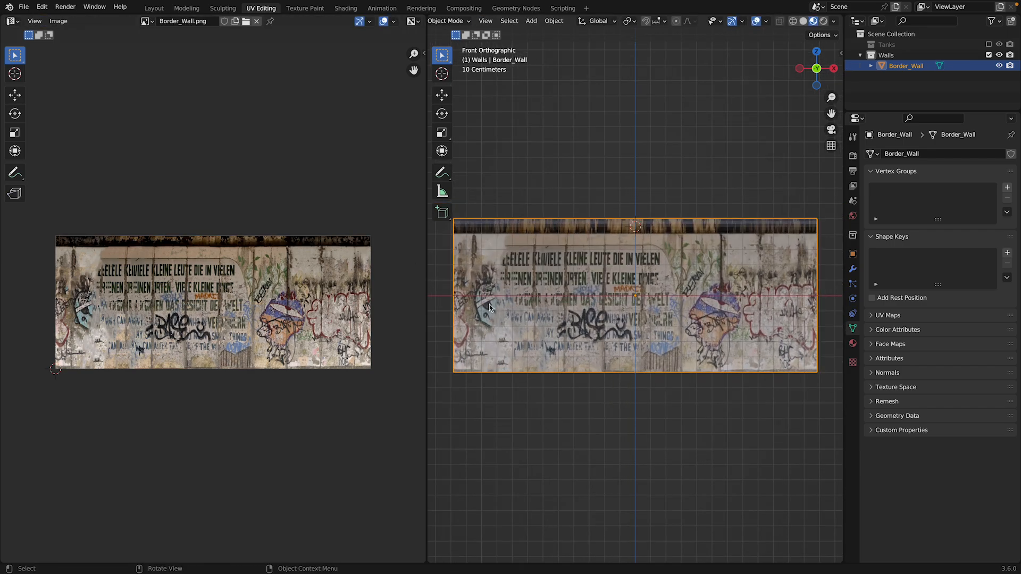
# Step: In the back view, use face selection to box-select the cylinder's end cap at the +X end and delete it
pyautogui.press('Tab')
pyautogui.click(817, 68)
pyautogui.scroll(-2, 661, 67)
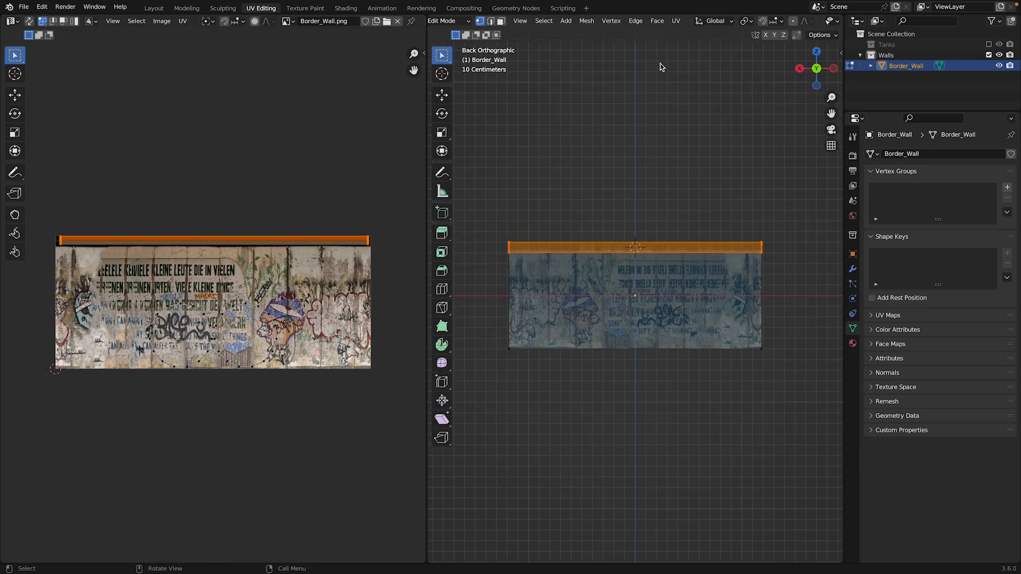
pyautogui.click(501, 21)
pyautogui.moveTo(495, 178); pyautogui.dragTo(528, 402)
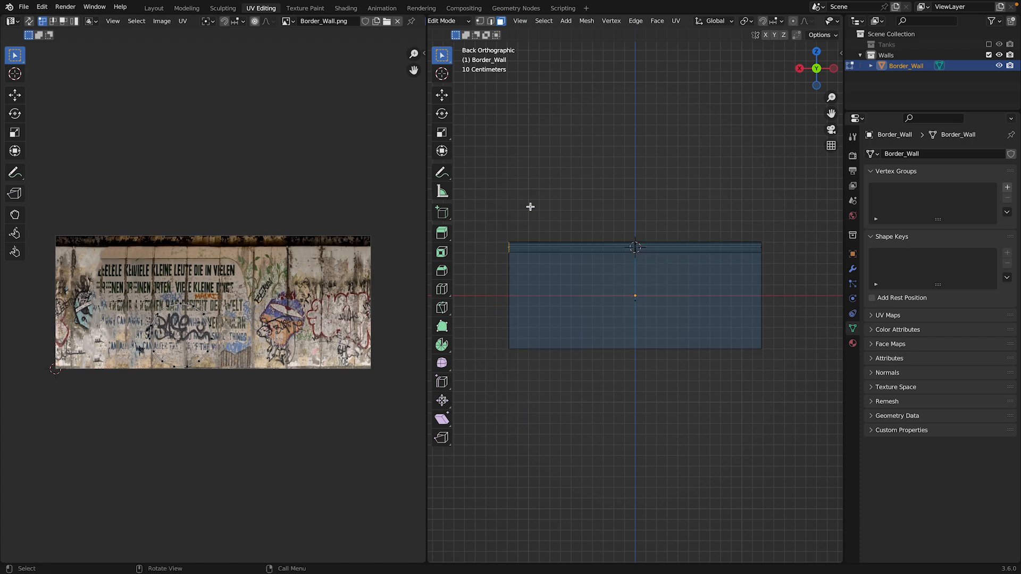
pyautogui.press('x')
pyautogui.press('x')
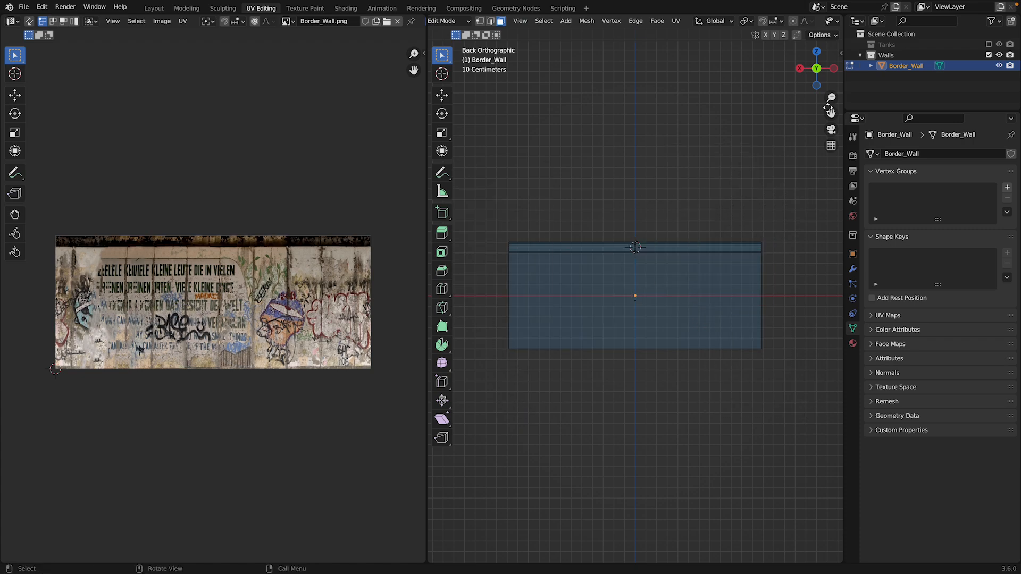
# Step: Examine the textured wall and its cylinder top from several angles in Object Mode and Edit Mode
pyautogui.press('Tab')
pyautogui.moveTo(823, 78); pyautogui.dragTo(745, 75)
pyautogui.press('Tab')
pyautogui.press('Tab')
pyautogui.click(813, 21)
pyautogui.press('Tab')
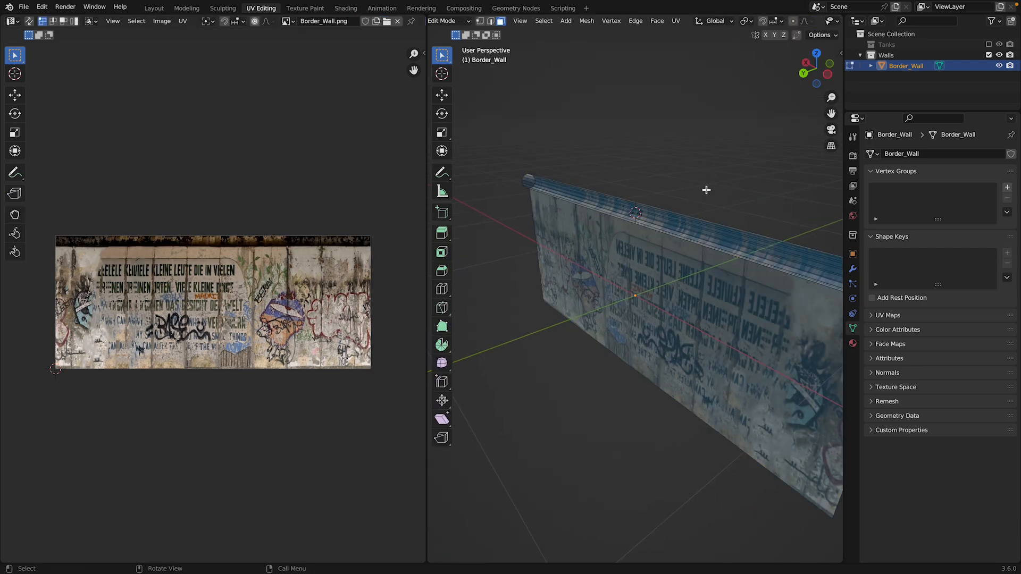
pyautogui.press('Tab')
pyautogui.moveTo(808, 69); pyautogui.dragTo(667, 73)
# Step: Add a horizontal loop cut across the wall face just above its bottom edge
pyautogui.press('Tab')
pyautogui.hotkey('ctrl', 'r')
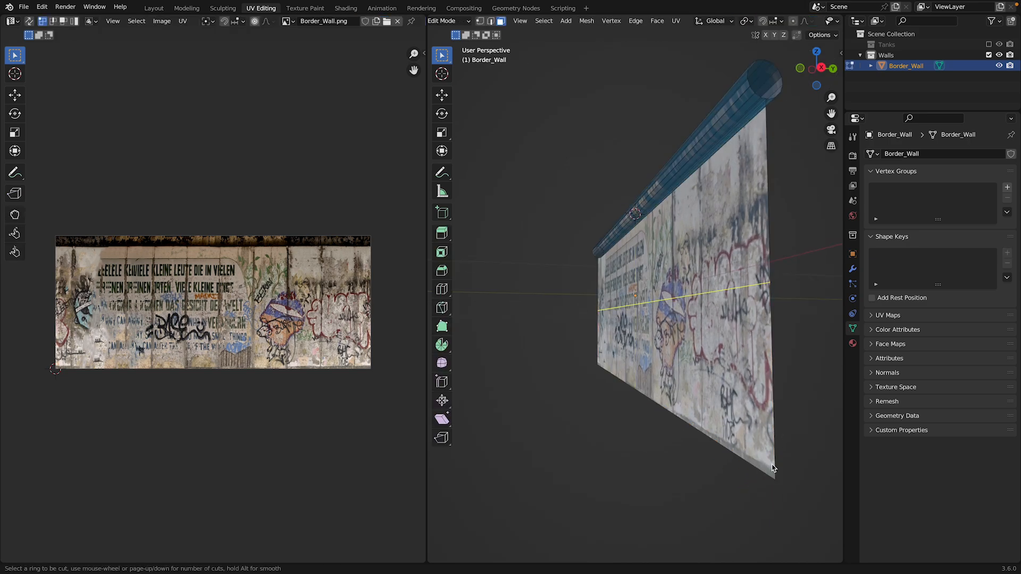
pyautogui.click(771, 467)
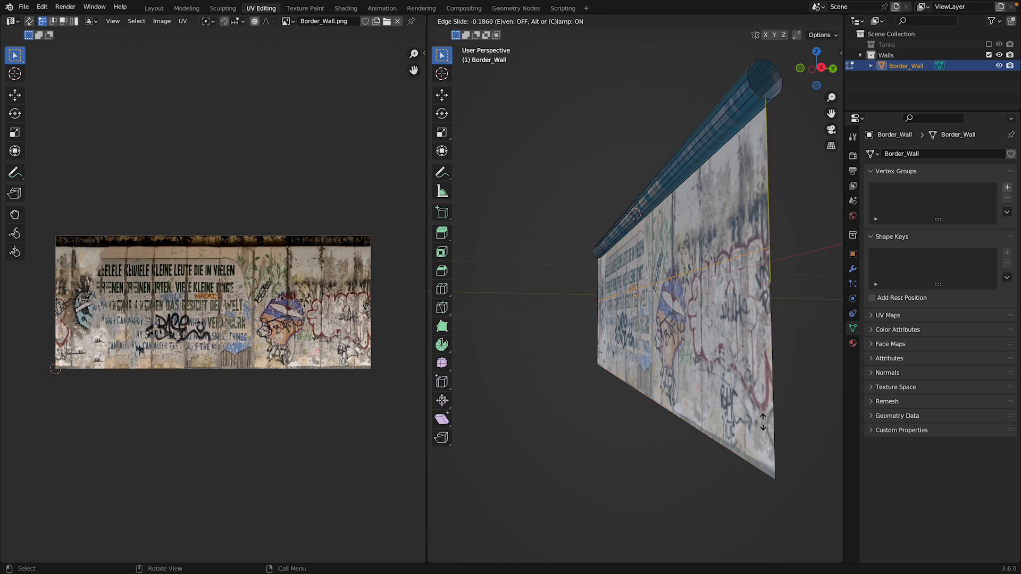
pyautogui.click(696, 99)
# Step: In the right view, use vertex selection to move the wall's bottom vertices slightly along -Y so the lowest strip slants outward
pyautogui.click(822, 68)
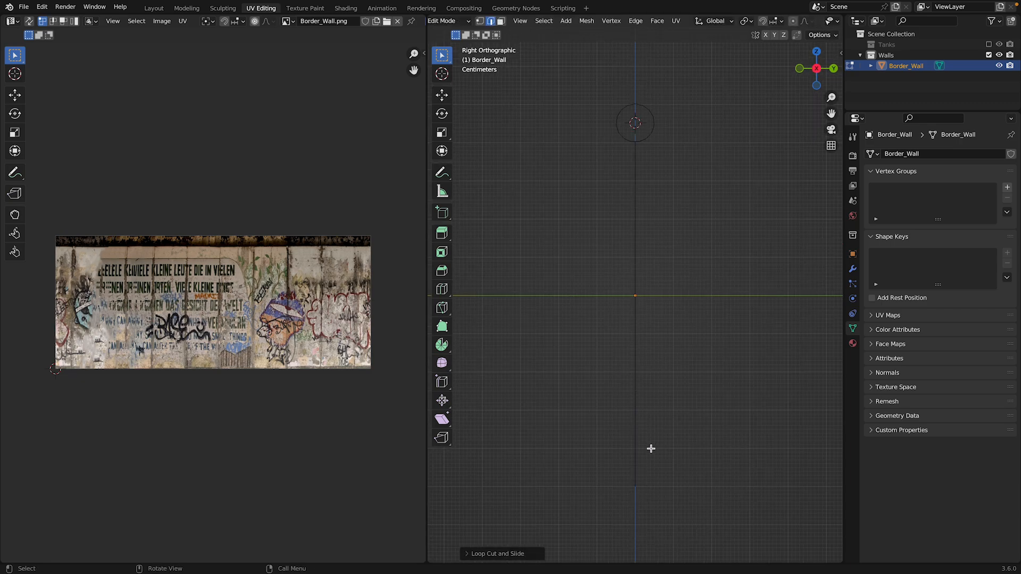
pyautogui.click(479, 21)
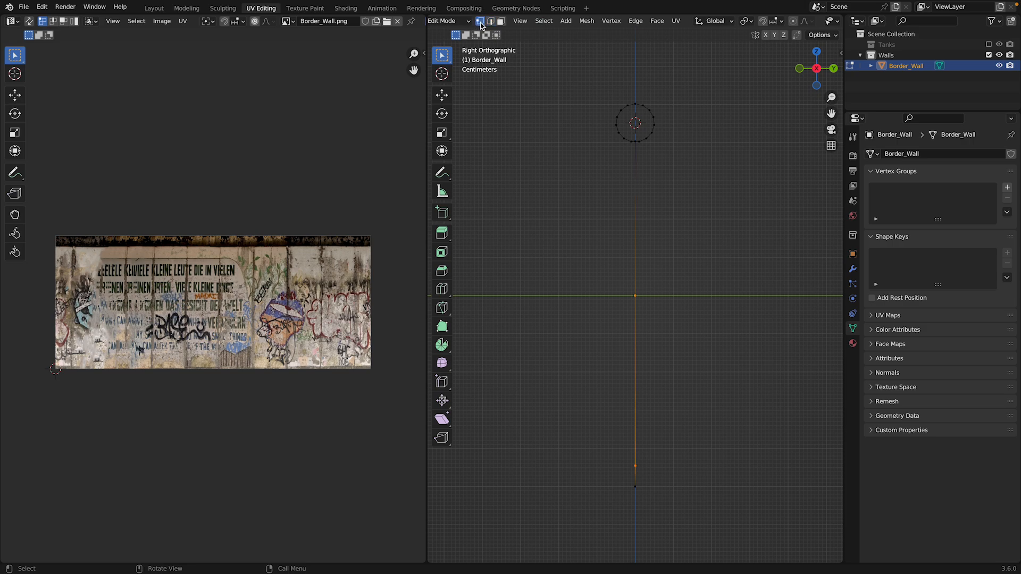
pyautogui.moveTo(625, 459); pyautogui.dragTo(693, 530)
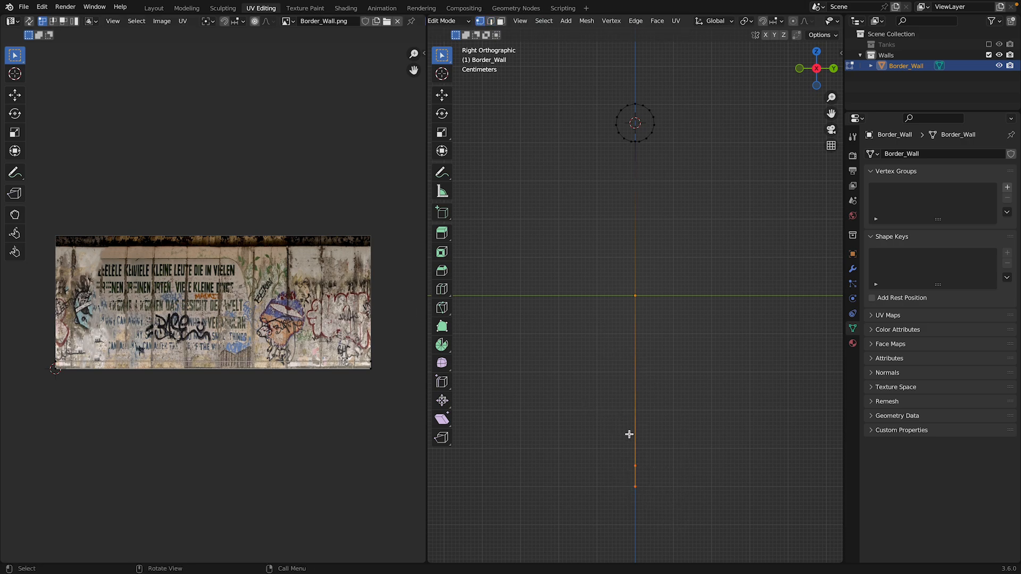
pyautogui.moveTo(632, 487); pyautogui.dragTo(665, 505)
pyautogui.press('x')
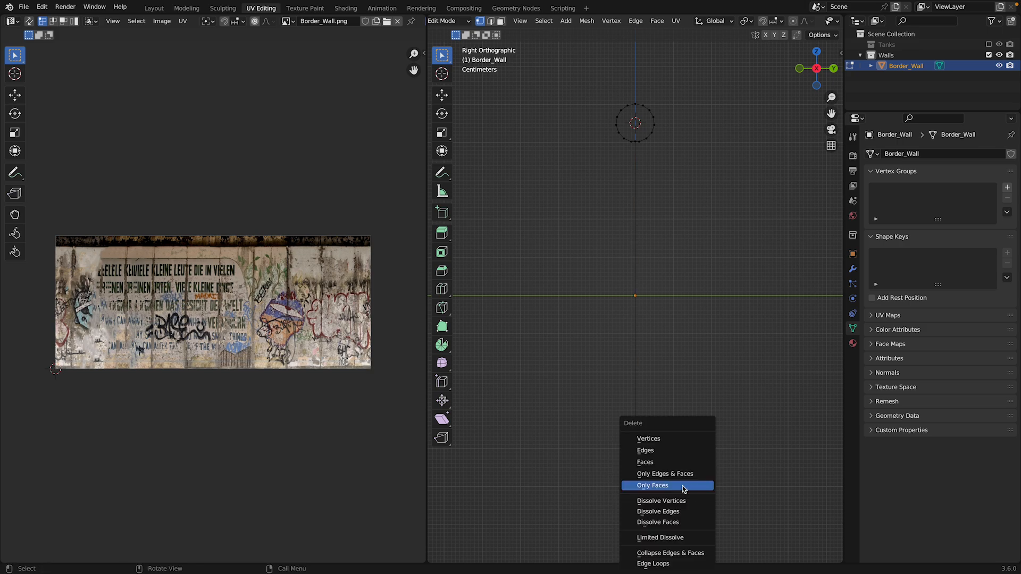
pyautogui.moveTo(621, 476); pyautogui.dragTo(691, 500)
pyautogui.press('g')
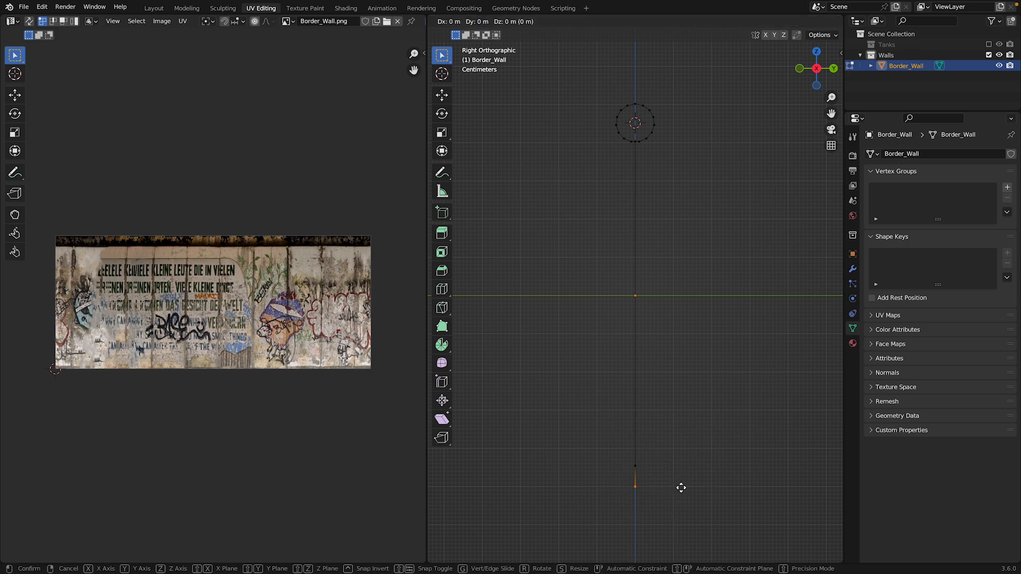
pyautogui.press('y')
pyautogui.click(673, 487)
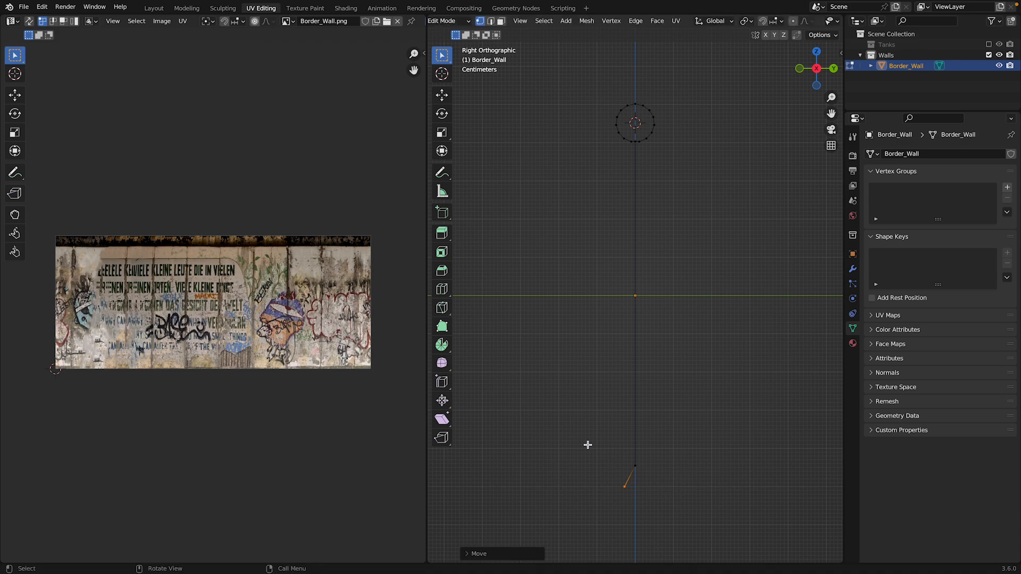
# Step: Try to duplicate the slanted bottom strip with an offset of about 0.003 m along Y, and undo it
pyautogui.moveTo(588, 445); pyautogui.dragTo(668, 494)
pyautogui.press('g')
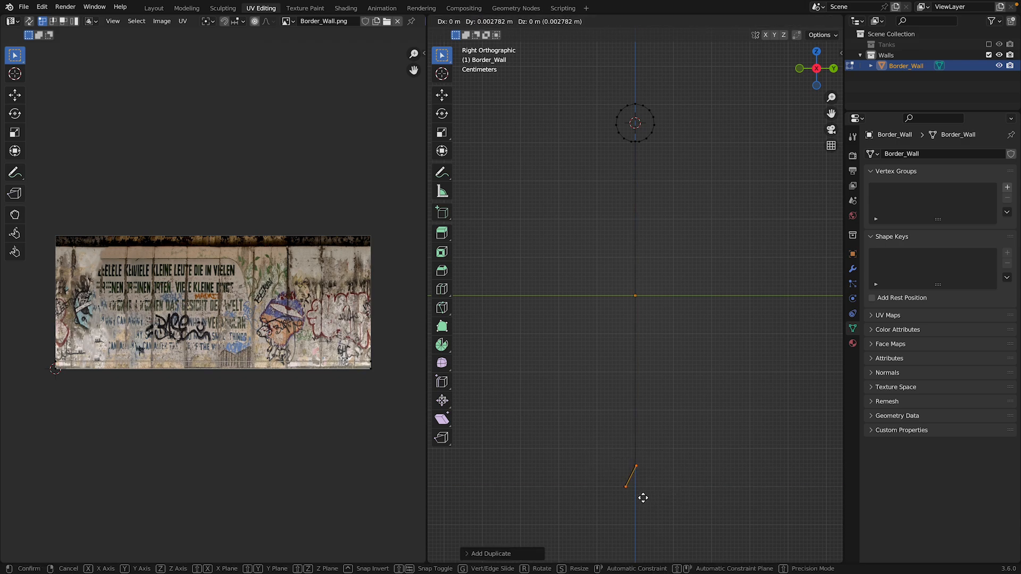
pyautogui.click(640, 498)
pyautogui.hotkey('ctrl', 'z')
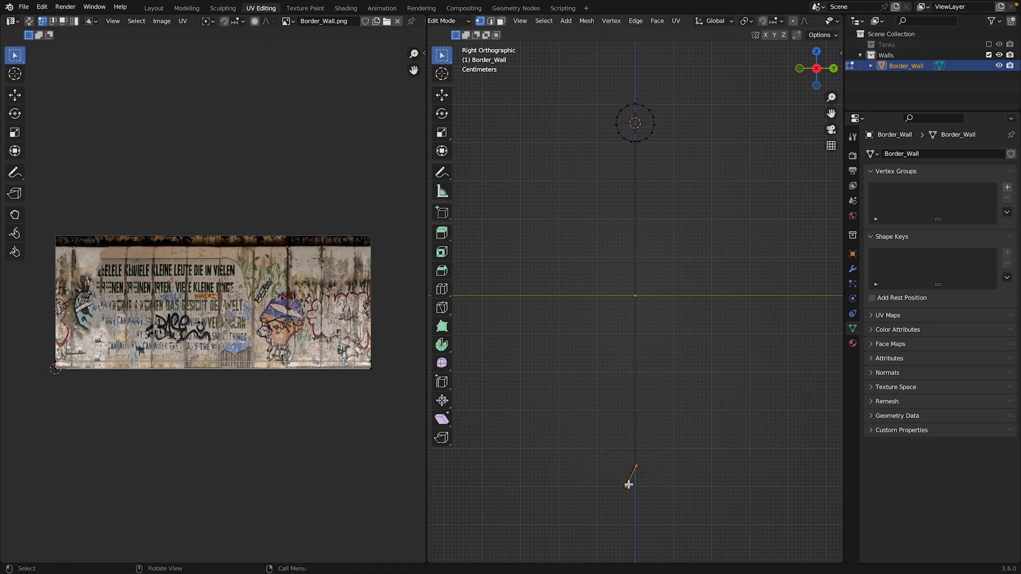
# Step: Try to extrude the slanted strip about 0.009 m along +Y, and undo it
pyautogui.click(825, 78)
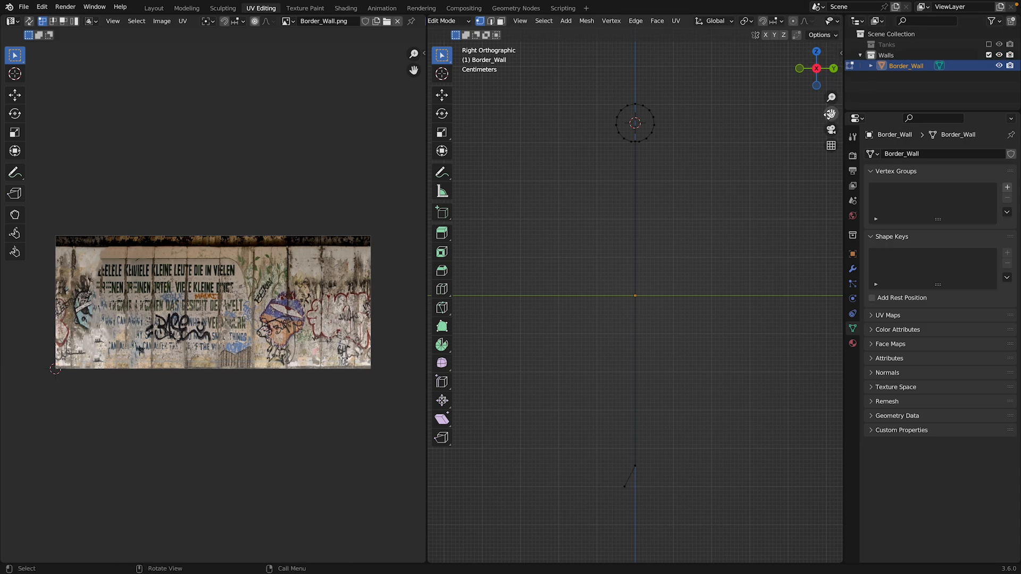
pyautogui.moveTo(831, 114); pyautogui.dragTo(832, 264)
pyautogui.scroll(7, 640, 195)
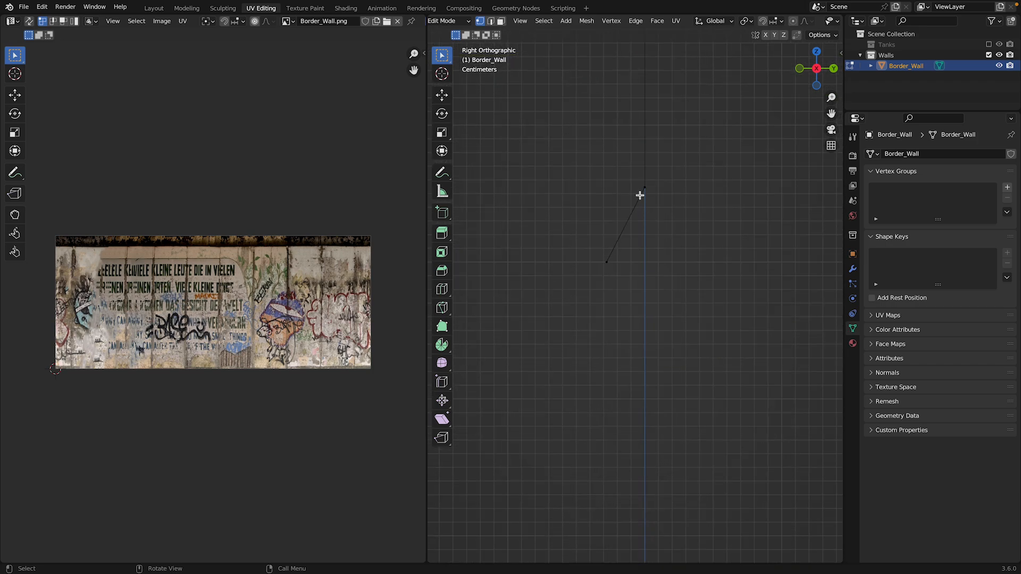
pyautogui.scroll(3, 640, 196)
pyautogui.press('e')
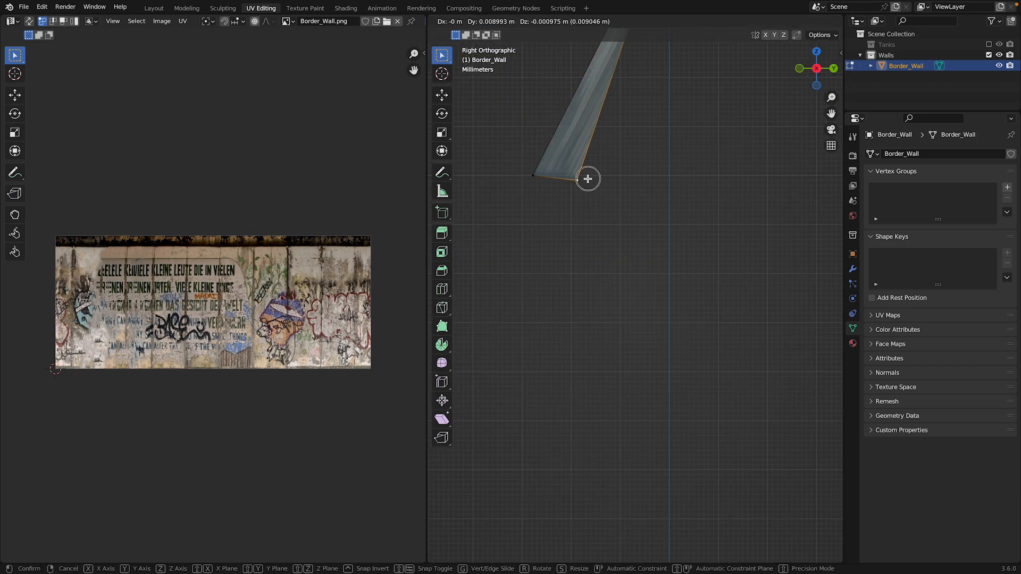
pyautogui.click(587, 177)
pyautogui.hotkey('ctrl', 'z')
# Step: In the right view, duplicate the slanted bottom strip with a slight offset toward +Y
pyautogui.moveTo(819, 66)
pyautogui.mouseDown()
pyautogui.moveTo(820, 149)
pyautogui.moveTo(826, 68)
pyautogui.mouseUp()
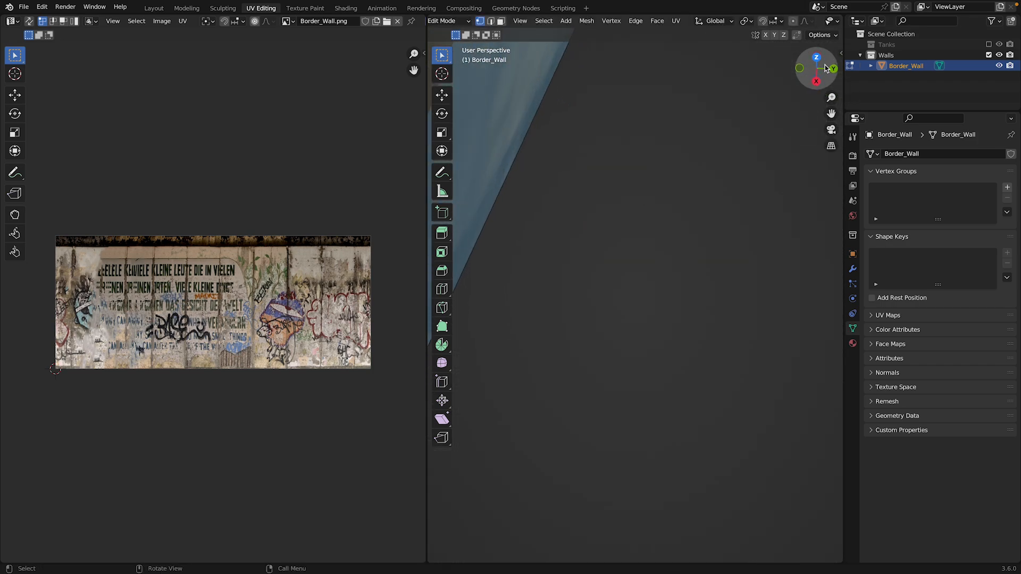
pyautogui.click(817, 82)
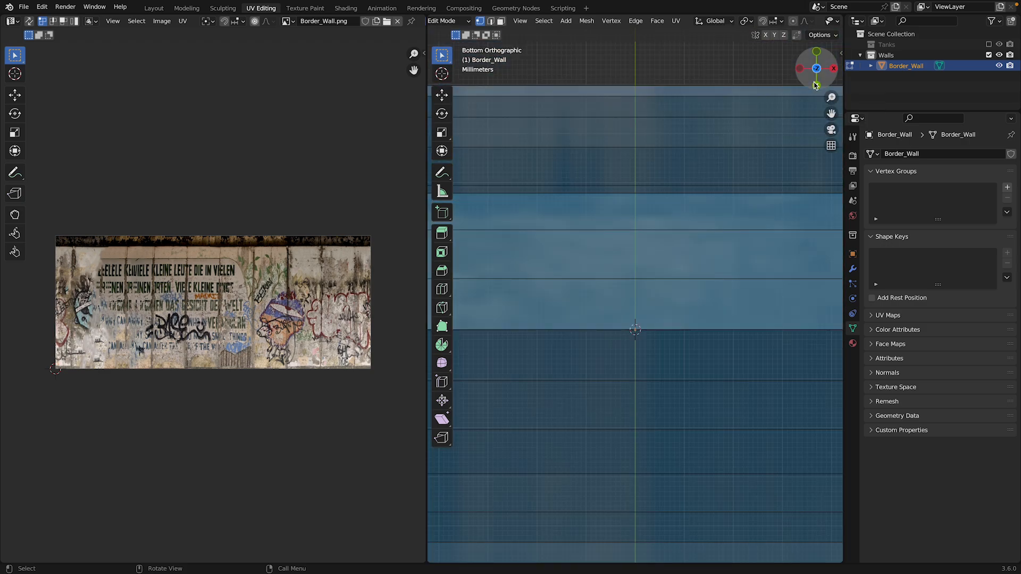
pyautogui.click(833, 70)
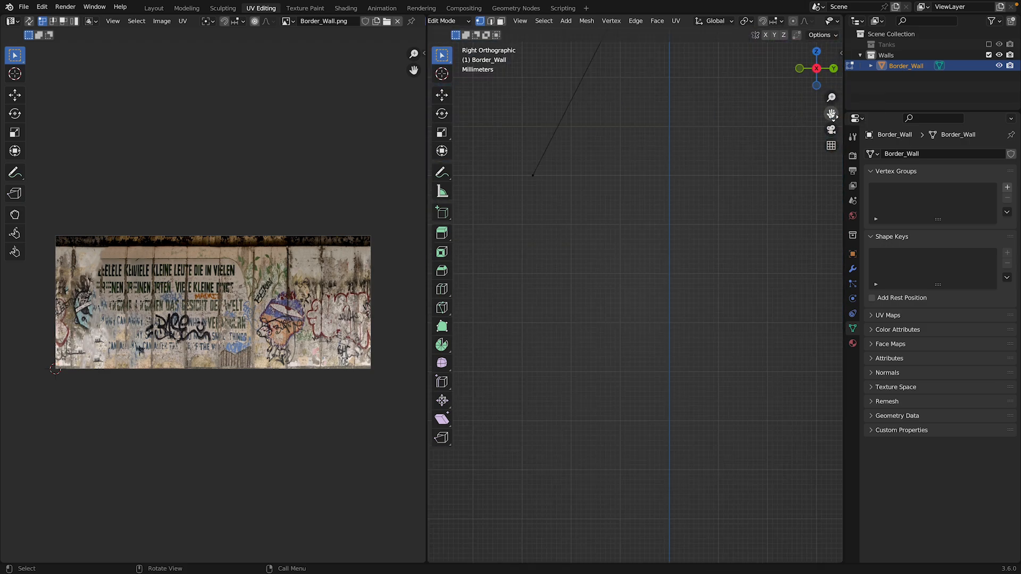
pyautogui.moveTo(832, 114); pyautogui.dragTo(832, 426)
pyautogui.moveTo(526, 183); pyautogui.dragTo(752, 561)
pyautogui.press('g')
pyautogui.rightClick(744, 293)
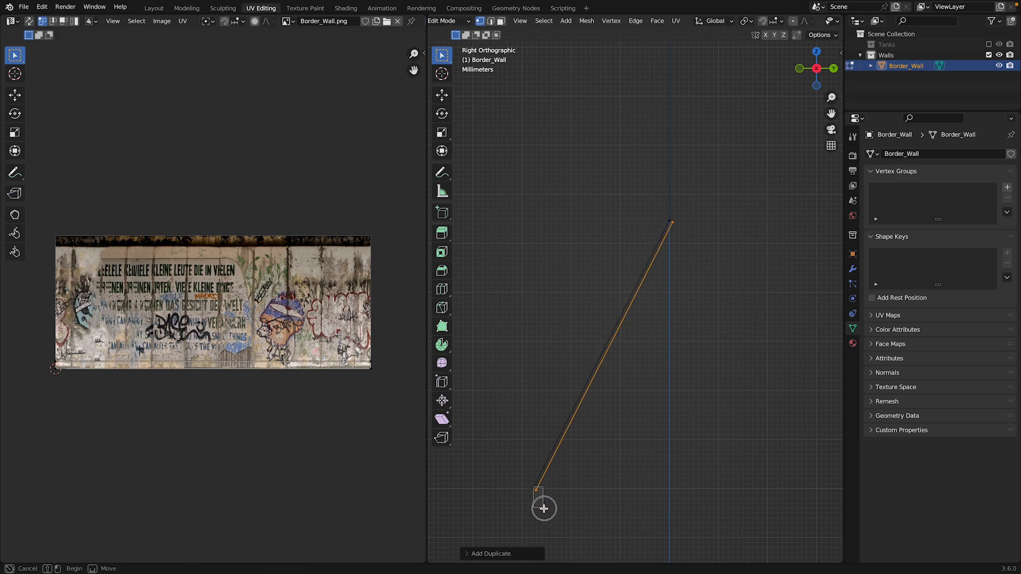
# Step: Move the duplicated strip's bottom vertices across to the +Y side so it mirrors the original slanted strip
pyautogui.click(548, 497)
pyautogui.press('g')
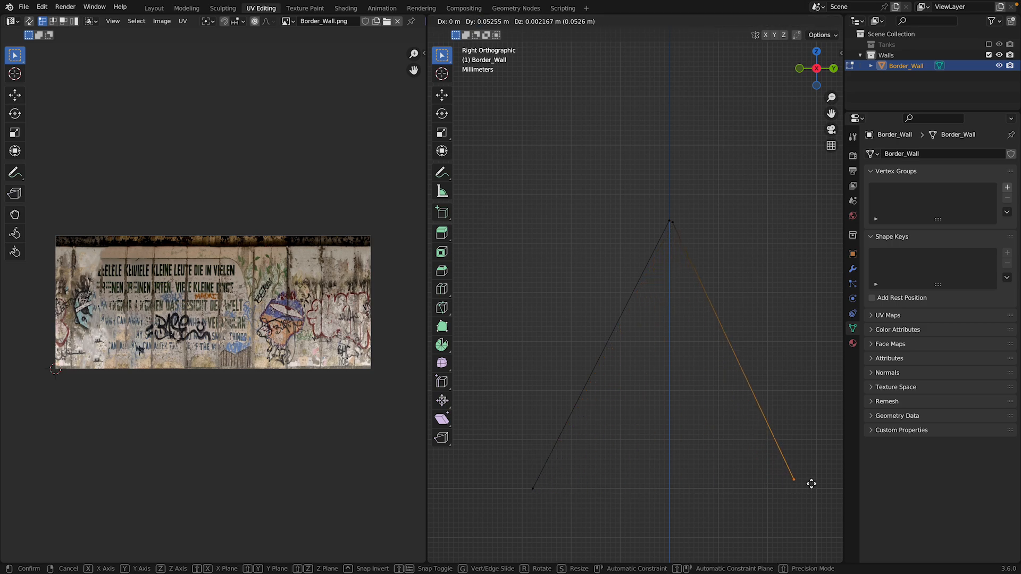
pyautogui.click(834, 492)
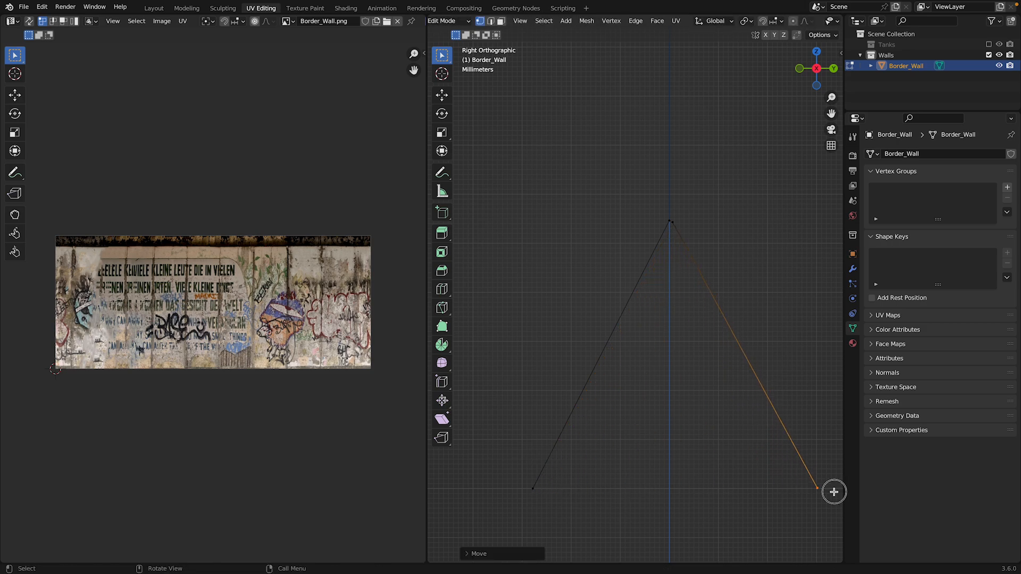
# Step: Merge the duplicated strip's top vertices with the wall's at each end and check the joint in Object Mode
pyautogui.moveTo(640, 188); pyautogui.dragTo(700, 245)
pyautogui.rightClick(700, 246)
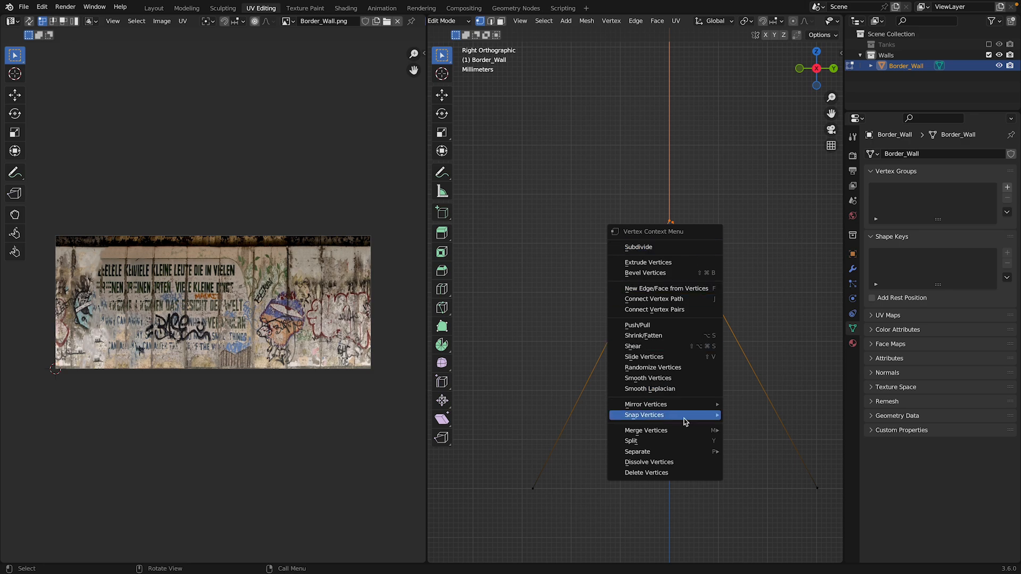
pyautogui.moveTo(769, 75); pyautogui.dragTo(750, 366, button='middle')
pyautogui.scroll(-5, 750, 365)
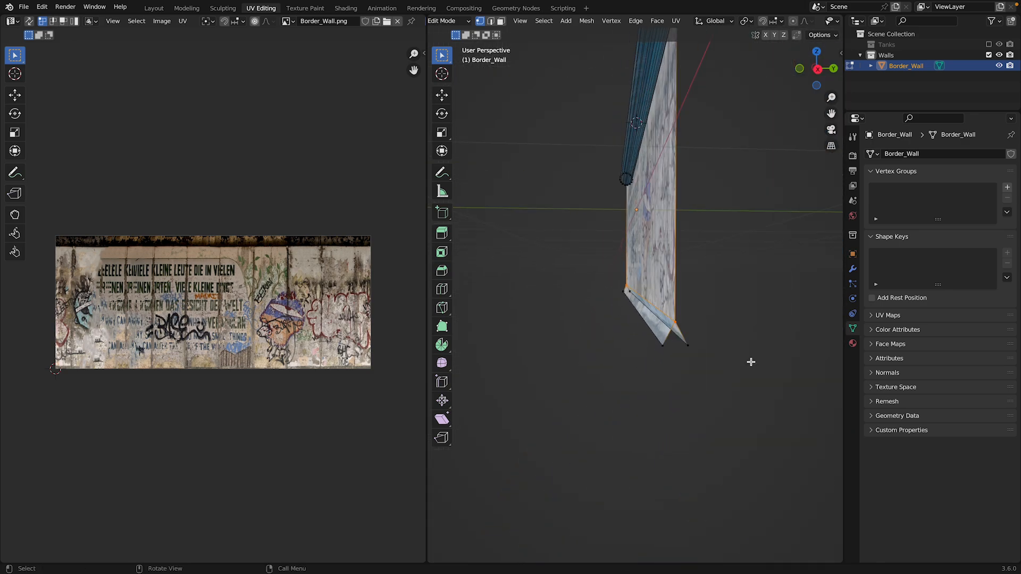
pyautogui.scroll(5, 672, 328)
pyautogui.rightClick(796, 389)
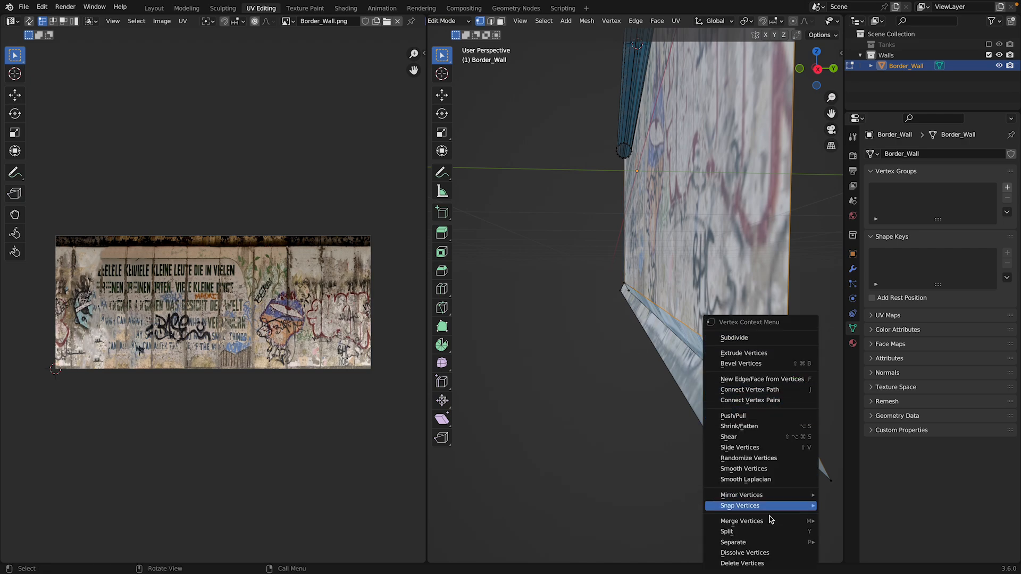
pyautogui.moveTo(768, 516)
pyautogui.click(832, 492)
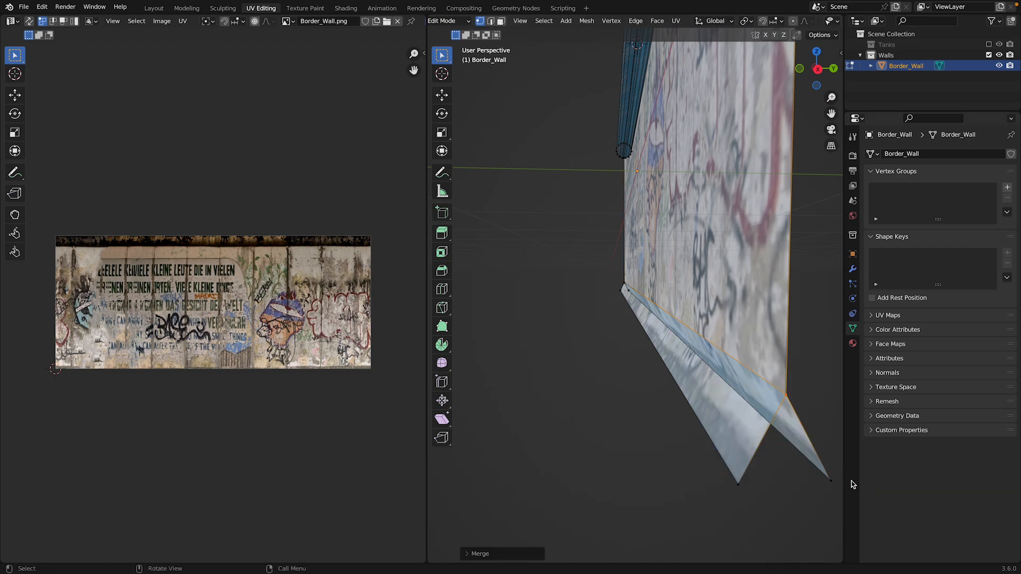
pyautogui.rightClick(634, 287)
pyautogui.moveTo(636, 283)
pyautogui.click(693, 285)
pyautogui.press('Tab')
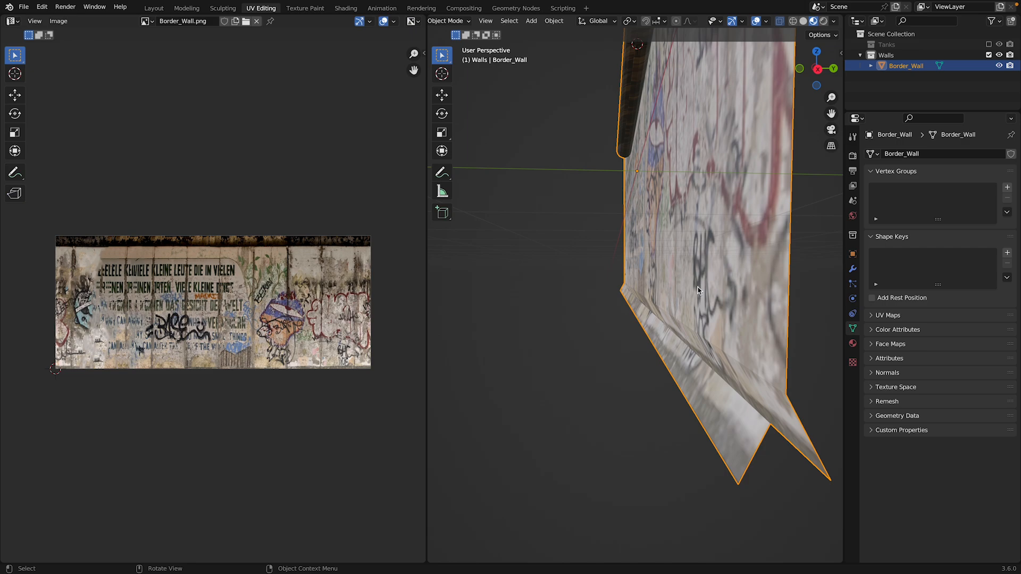
pyautogui.press('Tab')
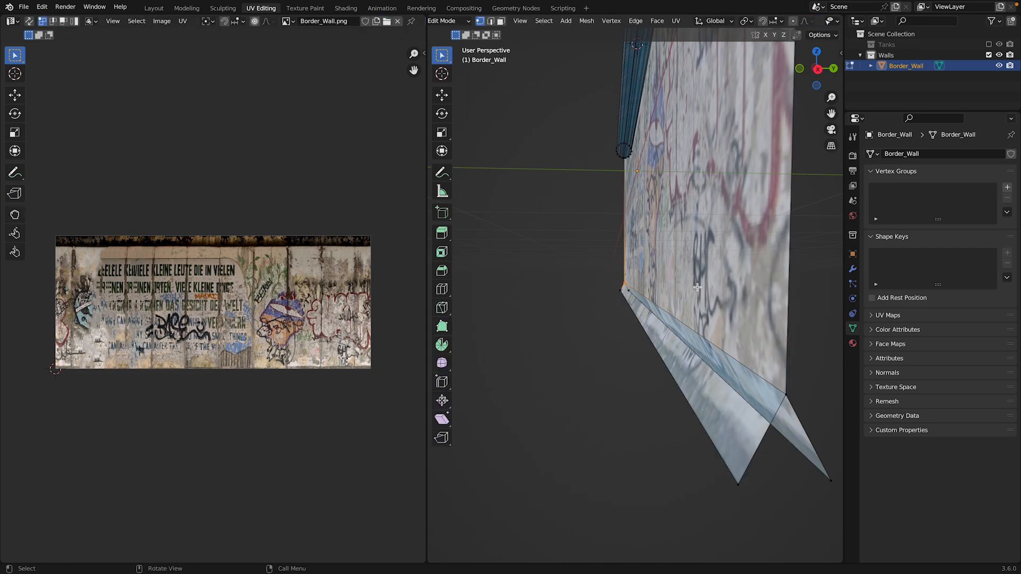
# Step: In the right view, extrude the bottom vertices of both slanted strips about 0.33 m down along Z
pyautogui.click(819, 71)
pyautogui.moveTo(621, 297); pyautogui.dragTo(650, 312)
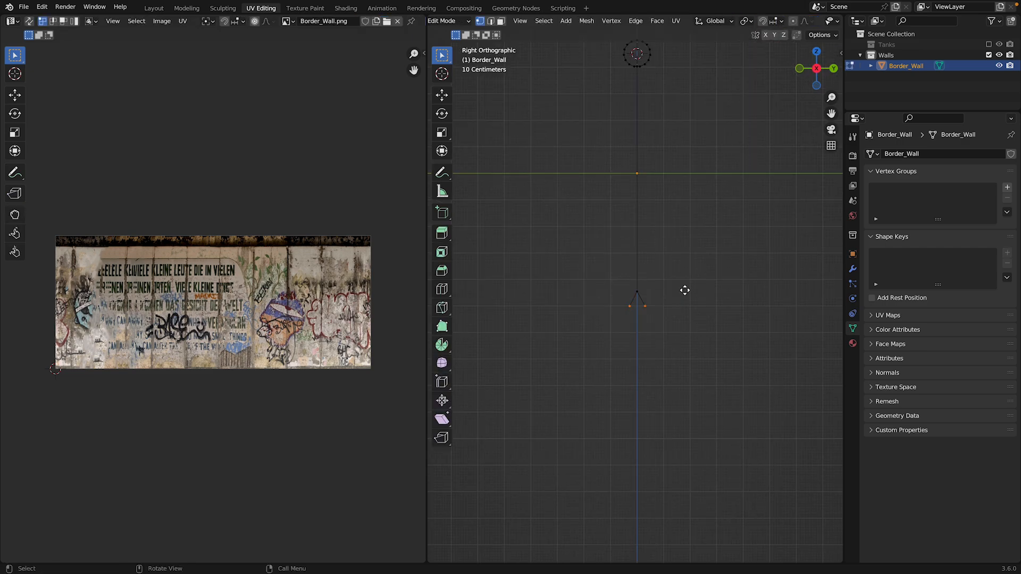
pyautogui.press('e')
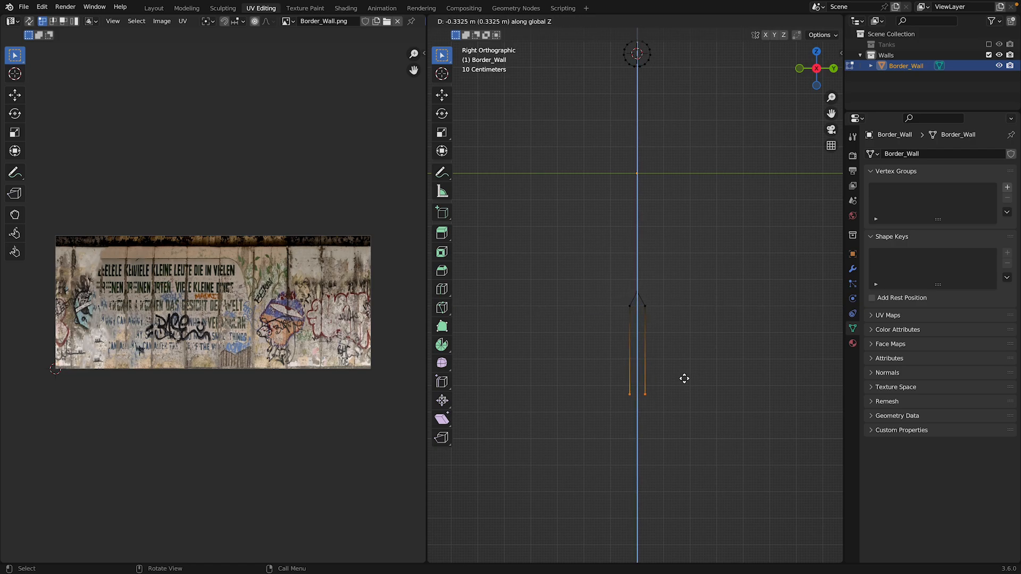
pyautogui.click(685, 378)
# Step: Examine the wall and its extruded base from several angles in Edit and Object Mode, using wireframe and Material Preview shading
pyautogui.press('Tab')
pyautogui.moveTo(814, 71); pyautogui.dragTo(777, 83)
pyautogui.press('Tab')
pyautogui.click(500, 21)
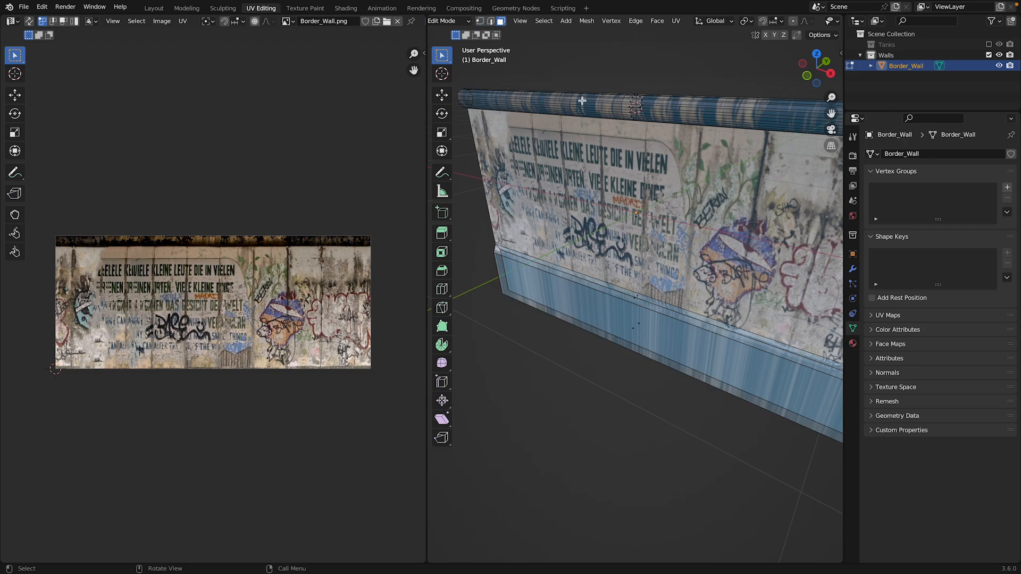
pyautogui.hotkey('ctrl', 'i')
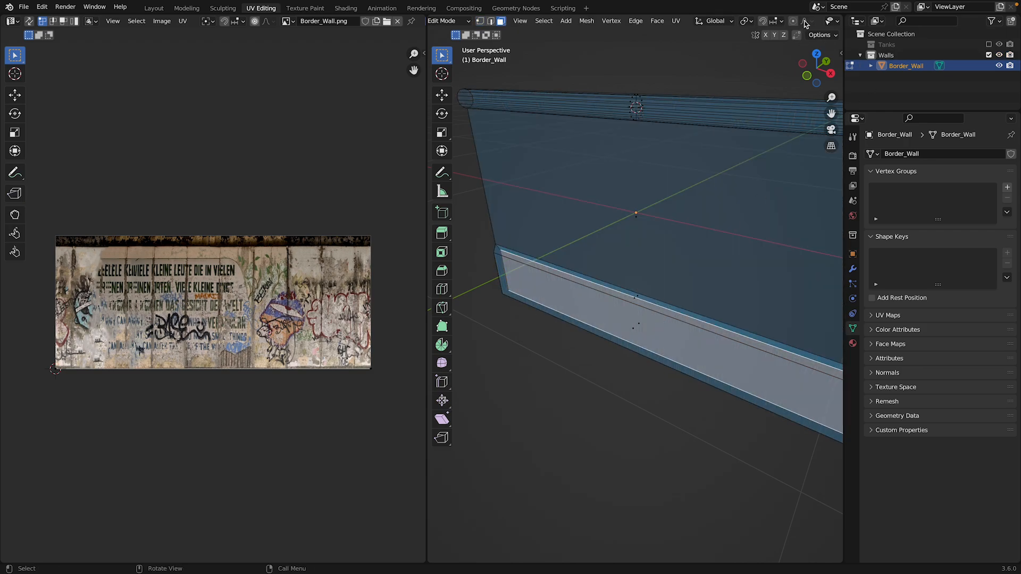
pyautogui.press('Tab')
pyautogui.hotkey('shift', 'z')
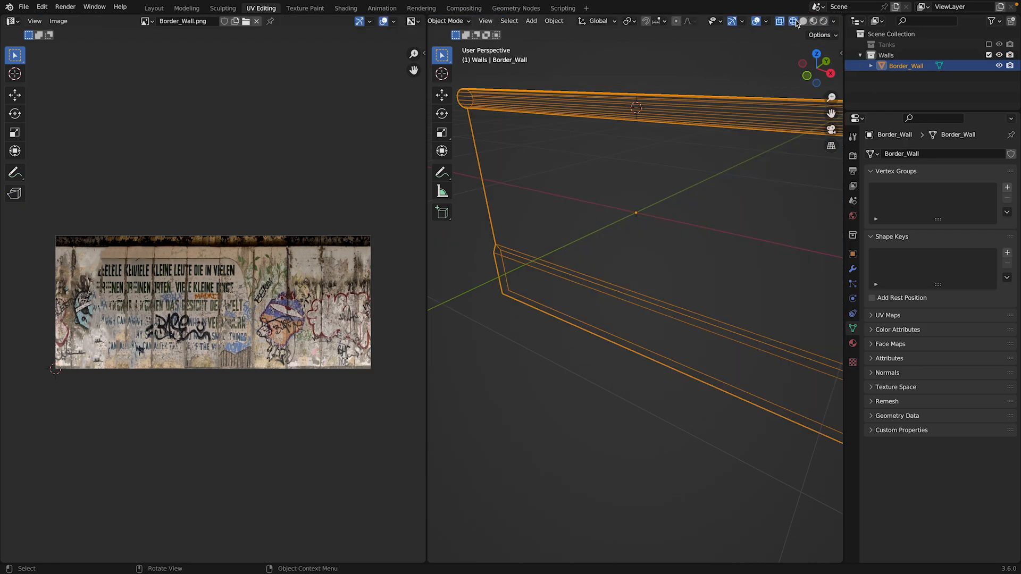
pyautogui.click(813, 21)
pyautogui.scroll(-5, 739, 150)
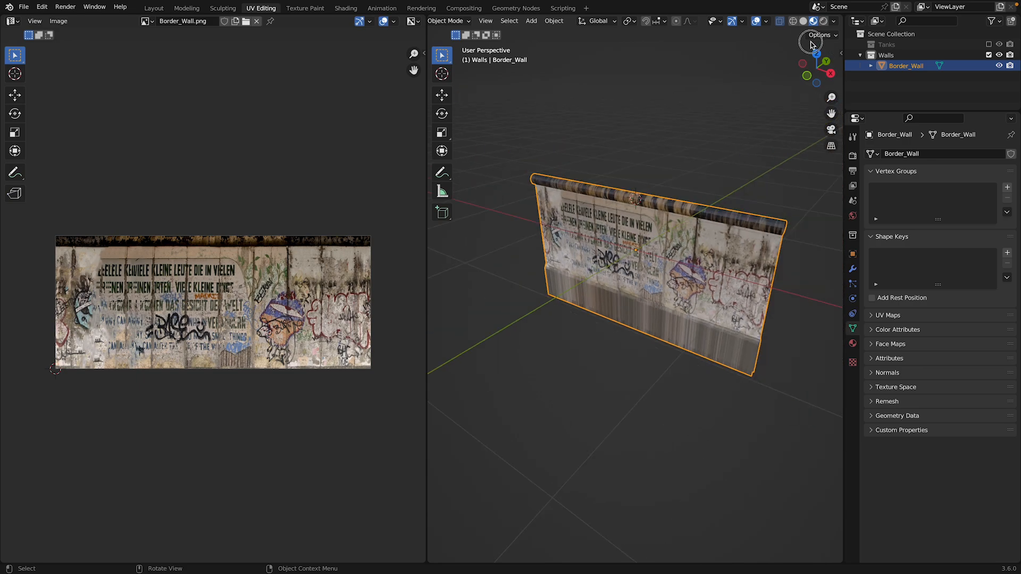
pyautogui.moveTo(812, 44)
pyautogui.mouseDown()
pyautogui.moveTo(772, 53)
pyautogui.moveTo(830, 41)
pyautogui.mouseUp()
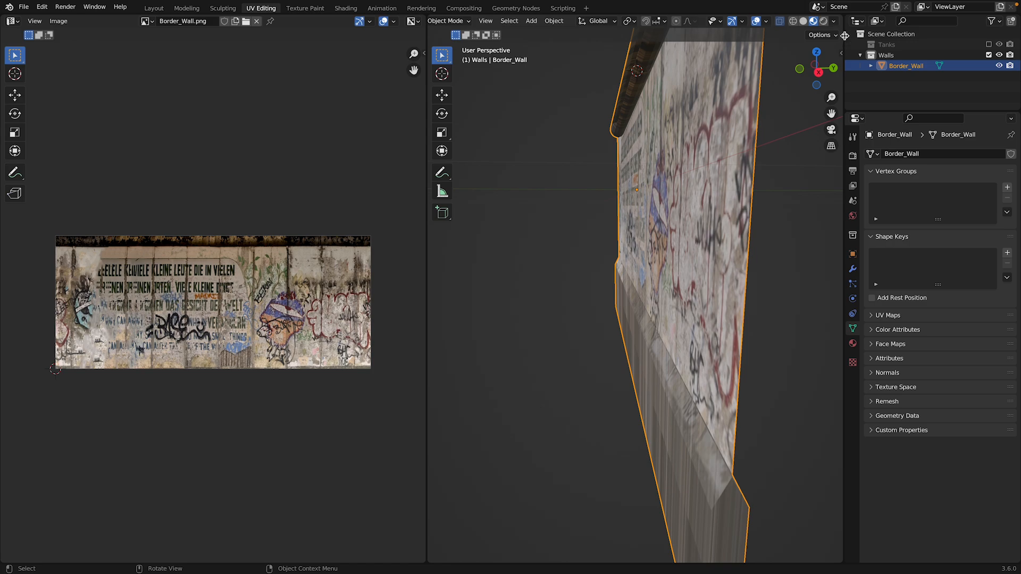
# Step: Review the viewport shading, overlay and gizmo options, including the Face Orientation overlay
pyautogui.click(835, 21)
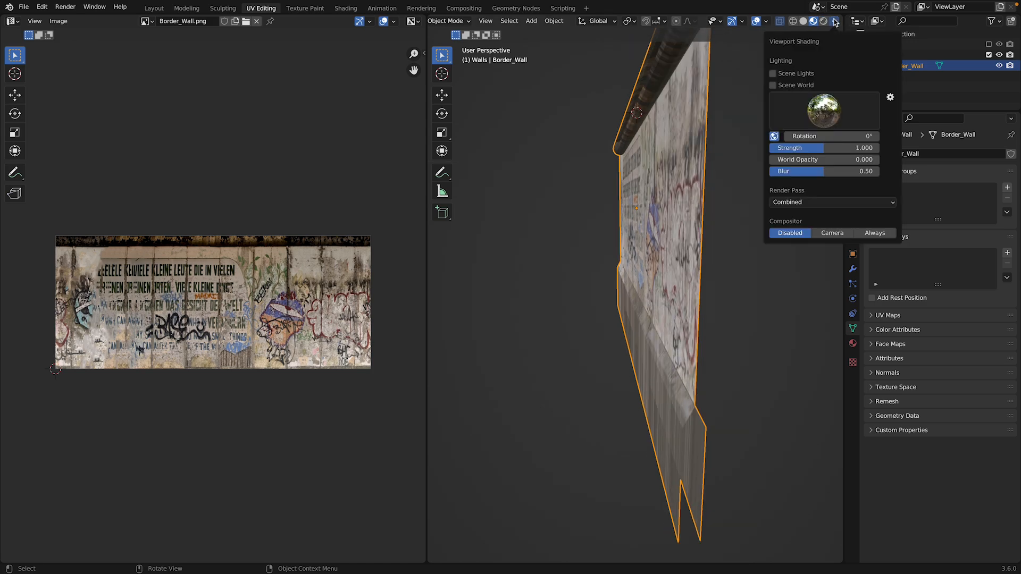
pyautogui.click(767, 21)
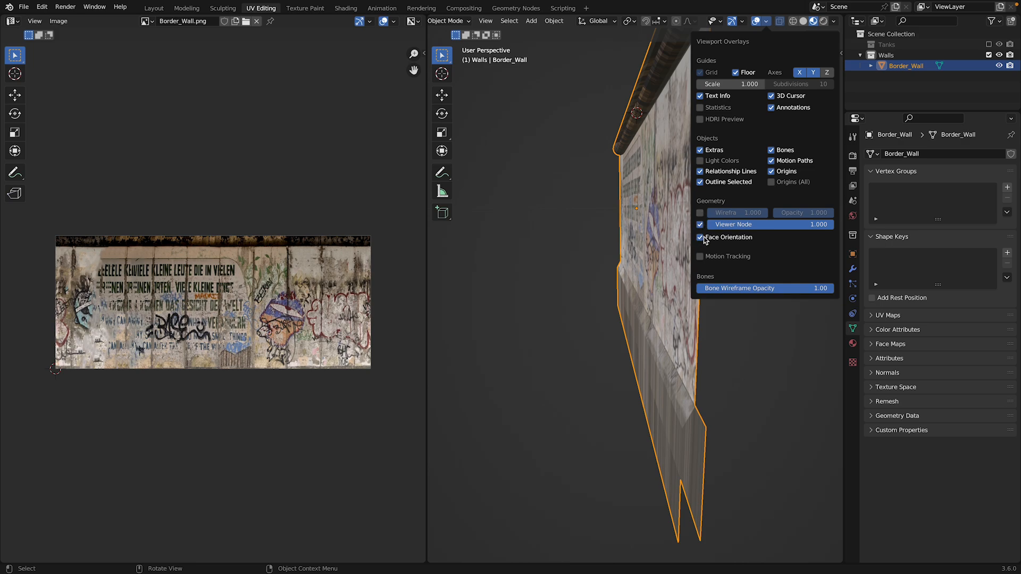
pyautogui.click(768, 21)
pyautogui.click(769, 22)
pyautogui.click(743, 21)
pyautogui.click(746, 23)
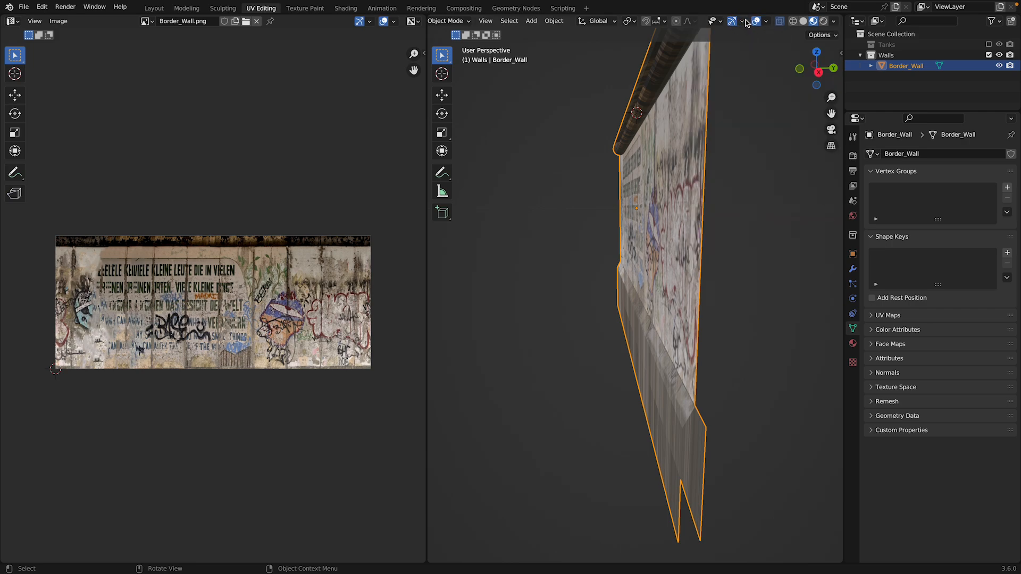
# Step: Switch the viewport to Solid shading, open its shading options and examine the border wall and its base
pyautogui.click(803, 21)
pyautogui.click(836, 21)
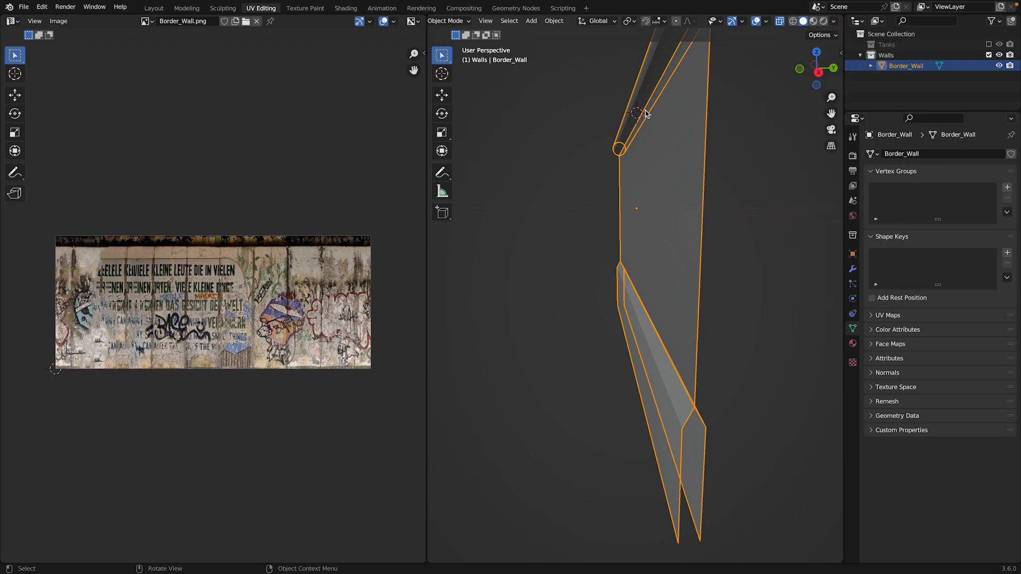
pyautogui.moveTo(816, 69); pyautogui.dragTo(816, 87)
pyautogui.scroll(-2, 720, 164)
# Step: Select the border wall's entire mesh and recalculate its normals to the outside
pyautogui.press('Tab')
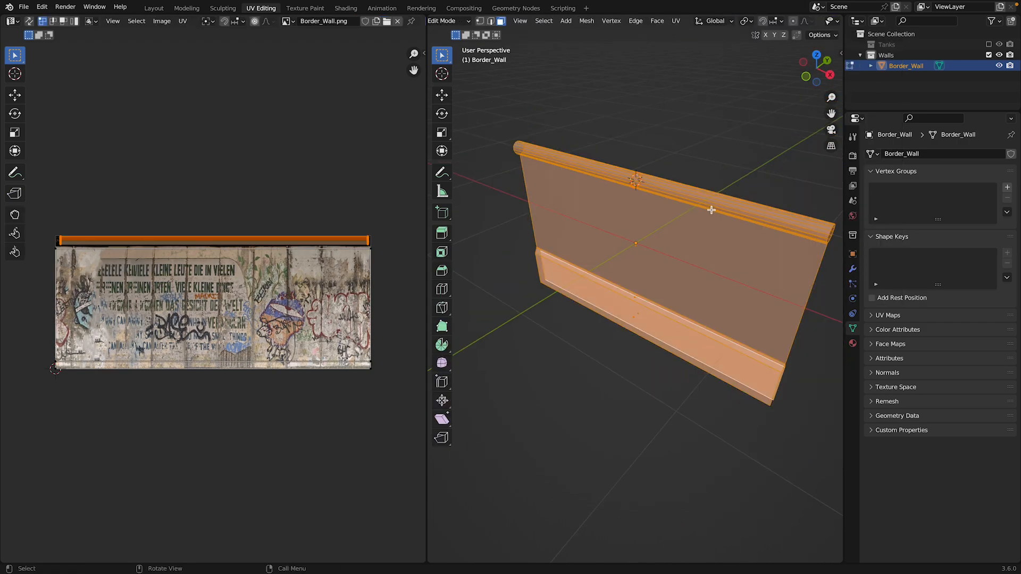
pyautogui.hotkey('alt', 'a')
pyautogui.press('a')
pyautogui.press('F3')
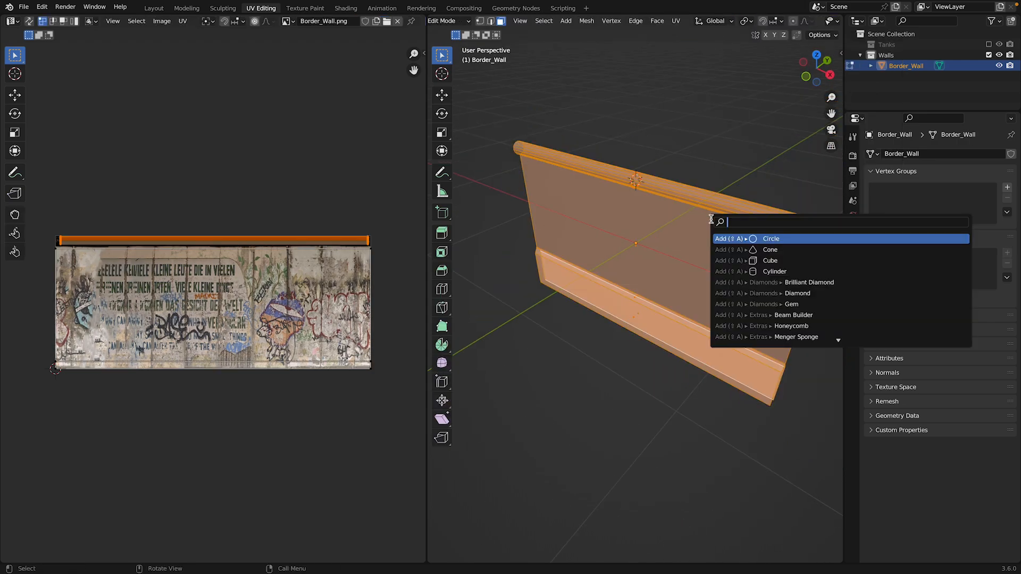
pyautogui.write('out')
pyautogui.press('BackSpace')
pyautogui.press('BackSpace')
pyautogui.press('BackSpace')
pyautogui.write('out')
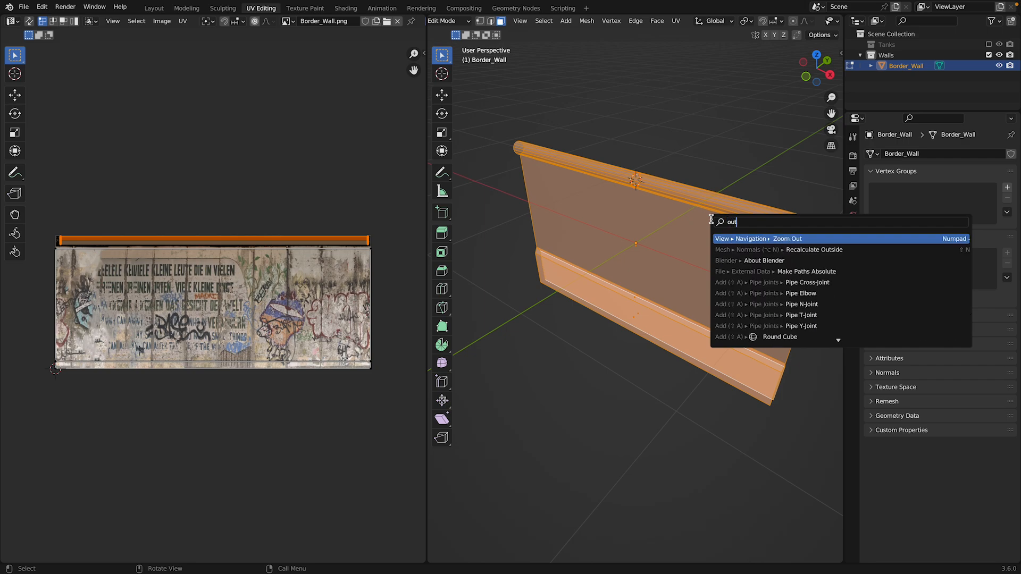
pyautogui.click(766, 250)
pyautogui.press('Tab')
pyautogui.moveTo(813, 70)
pyautogui.mouseDown()
pyautogui.moveTo(795, 72)
pyautogui.moveTo(813, 69)
pyautogui.mouseUp()
pyautogui.press('Tab')
# Step: Duplicate the large upper wall face in place and scale the copy to about 0.54 along Y in the side view
pyautogui.click(576, 226)
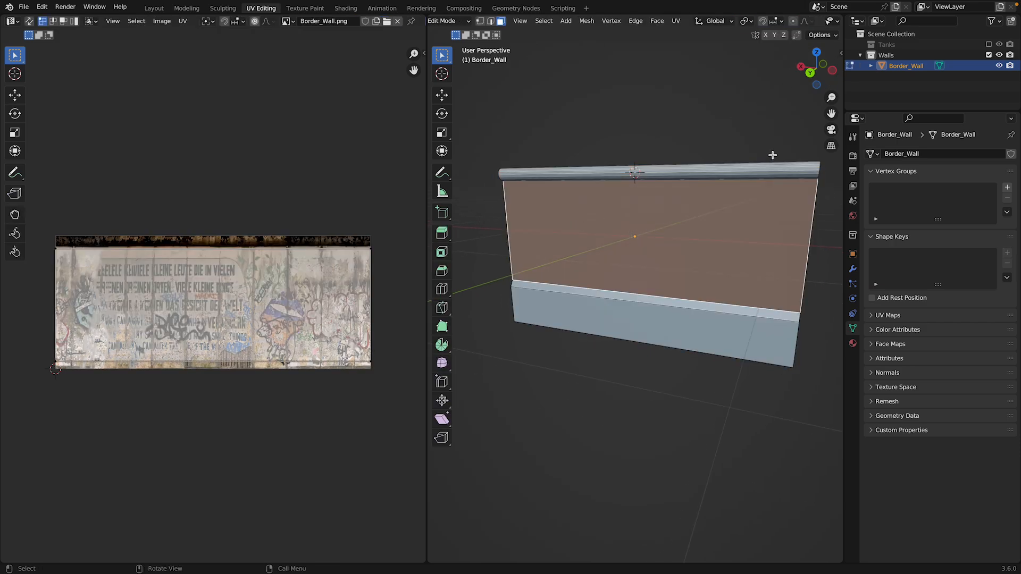
pyautogui.click(832, 70)
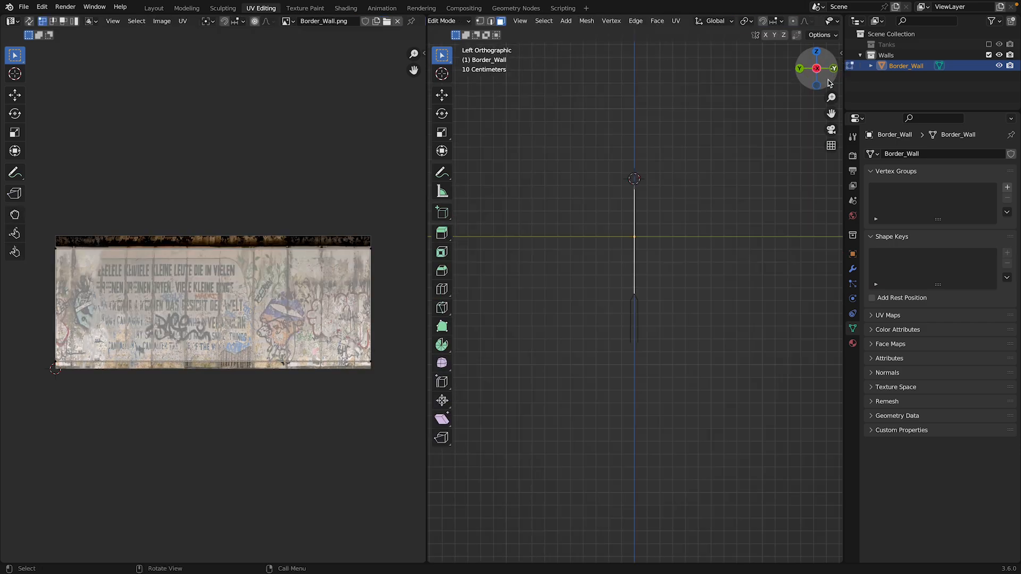
pyautogui.hotkey('shift', 'd')
pyautogui.rightClick(628, 216)
pyautogui.press('s')
pyautogui.press('y')
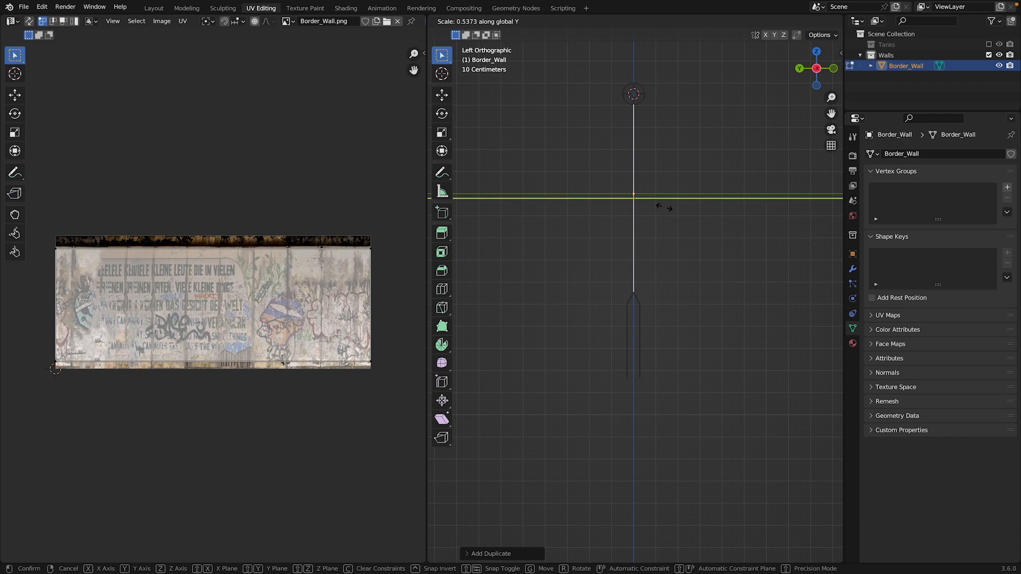
pyautogui.press('Return')
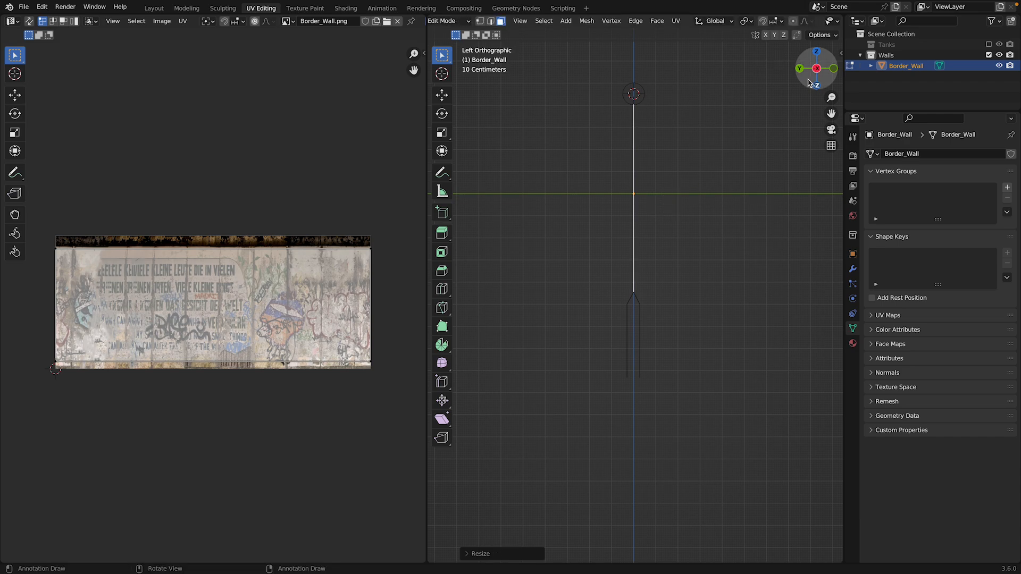
# Step: Flip the normals of the duplicated upper wall face
pyautogui.moveTo(809, 83)
pyautogui.mouseDown()
pyautogui.moveTo(822, 68)
pyautogui.moveTo(814, 64)
pyautogui.mouseUp()
pyautogui.press('Tab')
pyautogui.hotkey('shift', 'z')
pyautogui.hotkey('shift', 'z')
pyautogui.press('Tab')
pyautogui.press('F3')
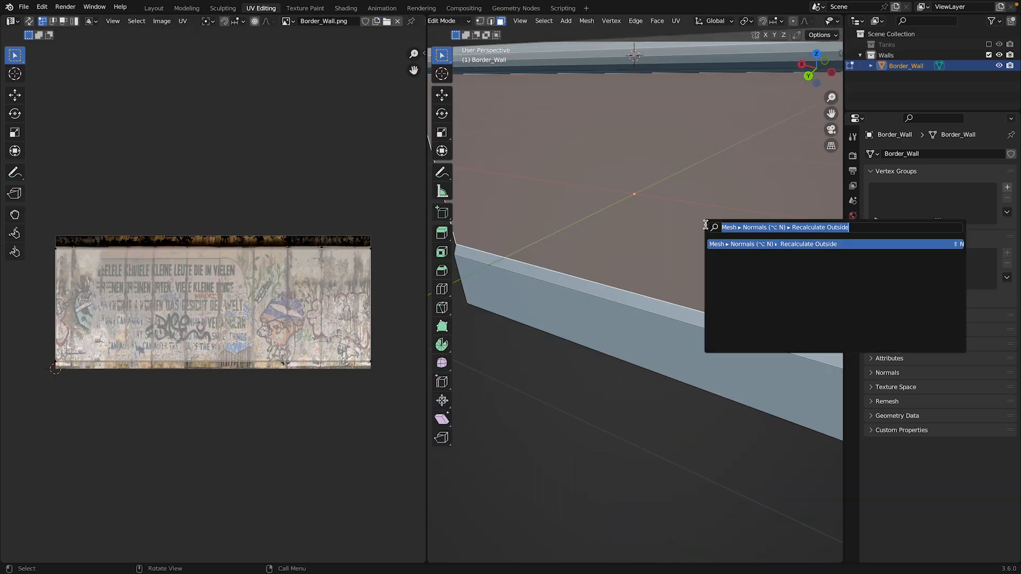
pyautogui.write('flip')
pyautogui.press('Down')
pyautogui.press('Return')
pyautogui.moveTo(760, 264); pyautogui.dragTo(764, 142, button='middle')
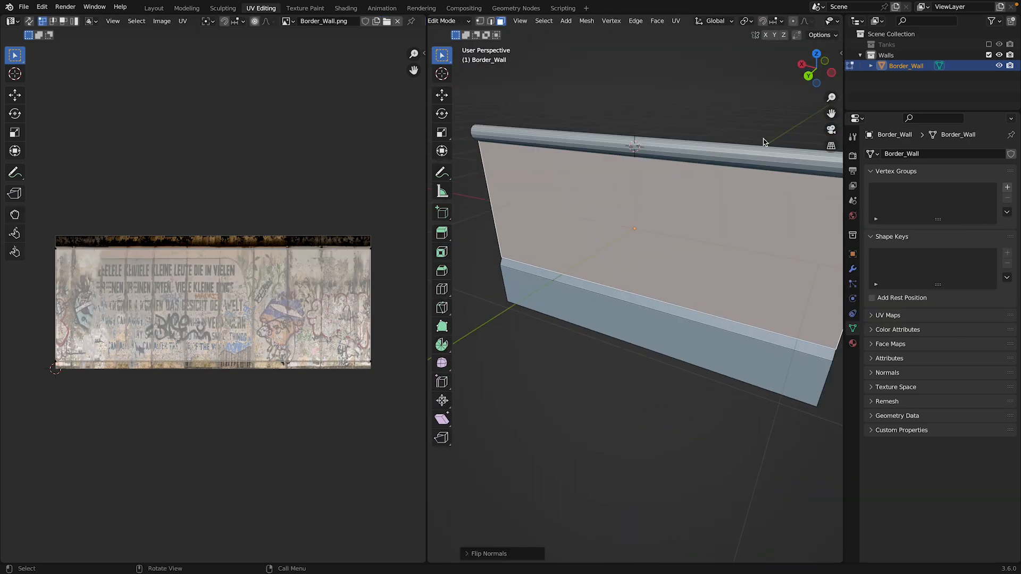
# Step: Isolate the wall in Material Preview shading in Object Mode and apply Shade Auto Smooth to it
pyautogui.press('Tab')
pyautogui.moveTo(816, 70)
pyautogui.mouseDown()
pyautogui.moveTo(787, 72)
pyautogui.moveTo(815, 64)
pyautogui.mouseUp()
pyautogui.click(813, 21)
pyautogui.press('KP_Divide')
pyautogui.rightClick(729, 114)
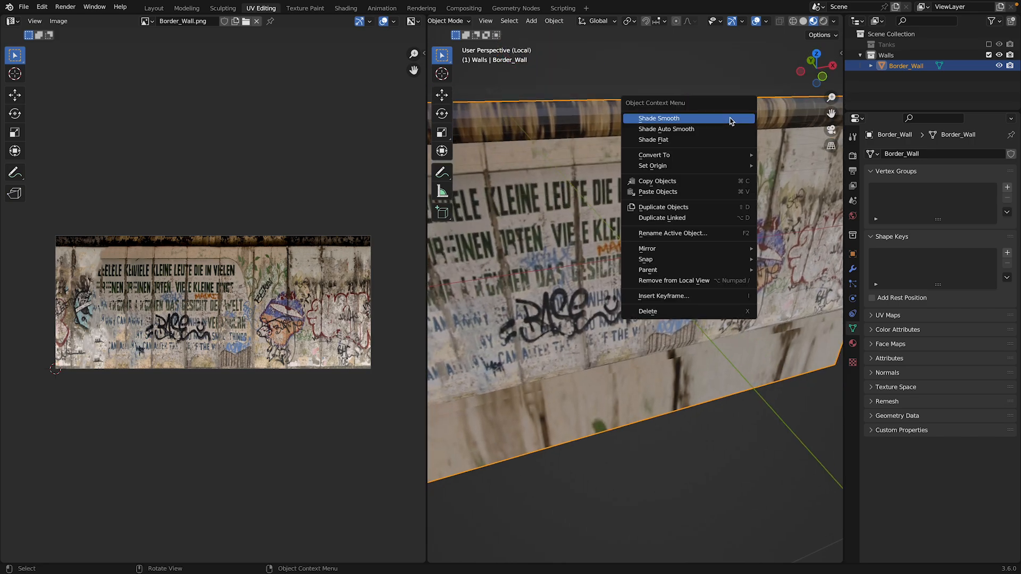
pyautogui.click(724, 127)
pyautogui.scroll(-4, 725, 127)
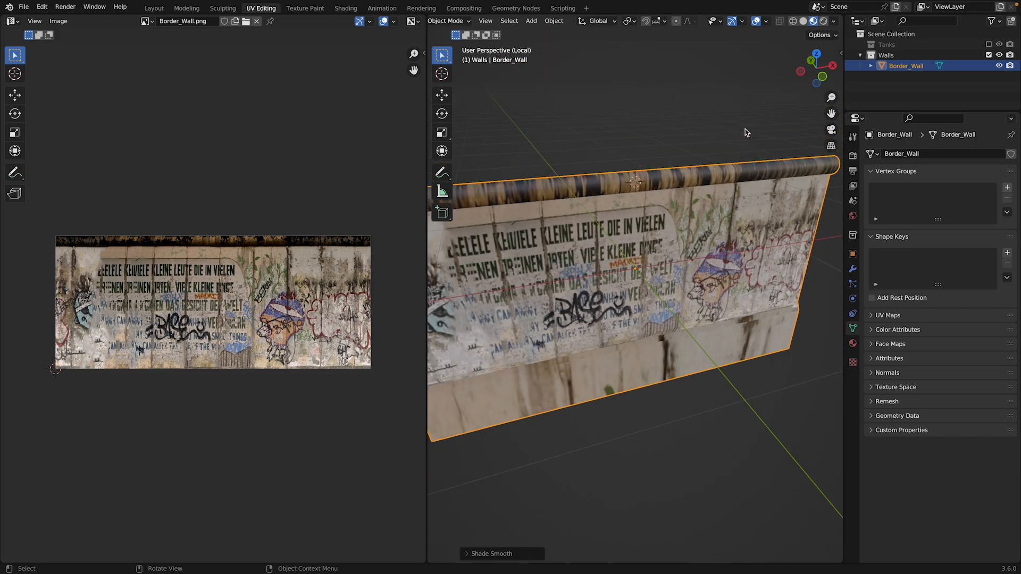
pyautogui.moveTo(796, 71); pyautogui.dragTo(823, 57)
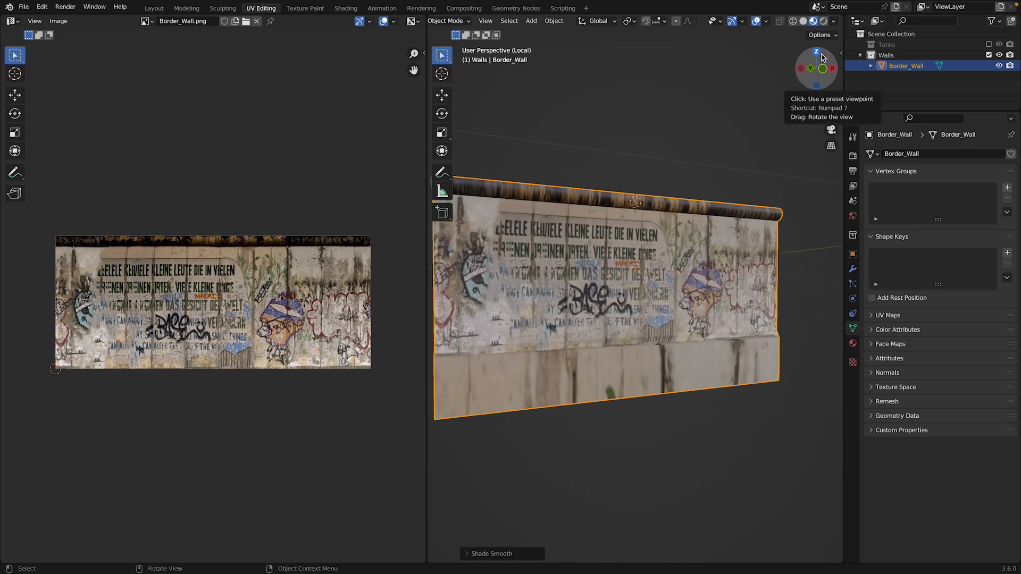
# Step: Add a second material slot to the border wall with a new material named Concrete
pyautogui.click(852, 342)
pyautogui.scroll(-1, 1013, 151)
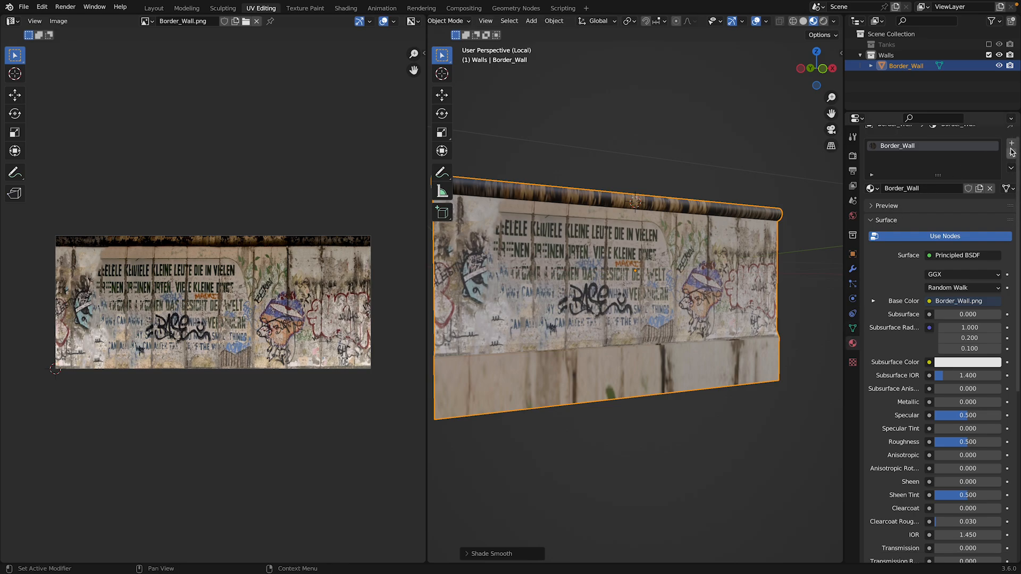
pyautogui.click(1012, 144)
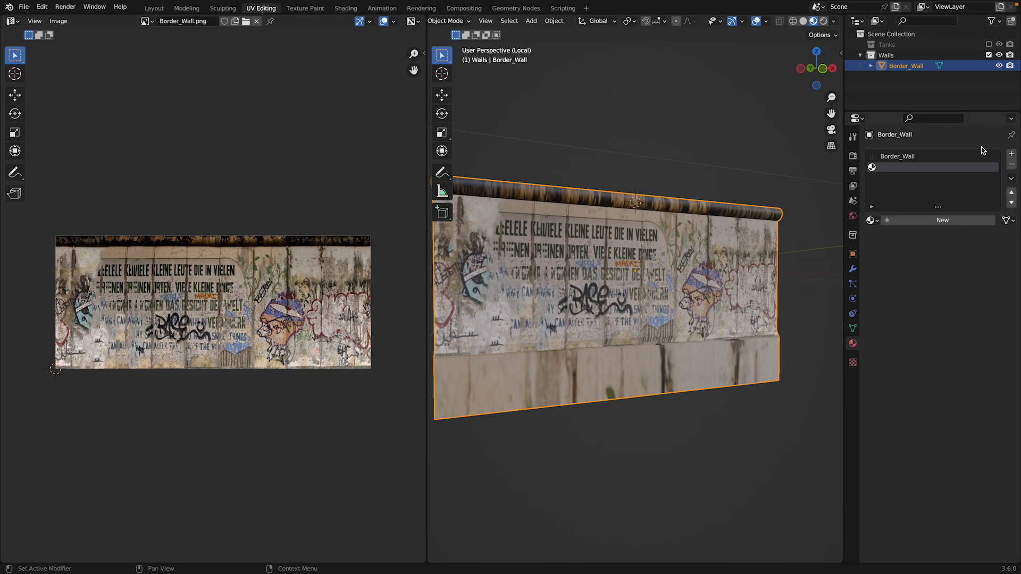
pyautogui.click(907, 220)
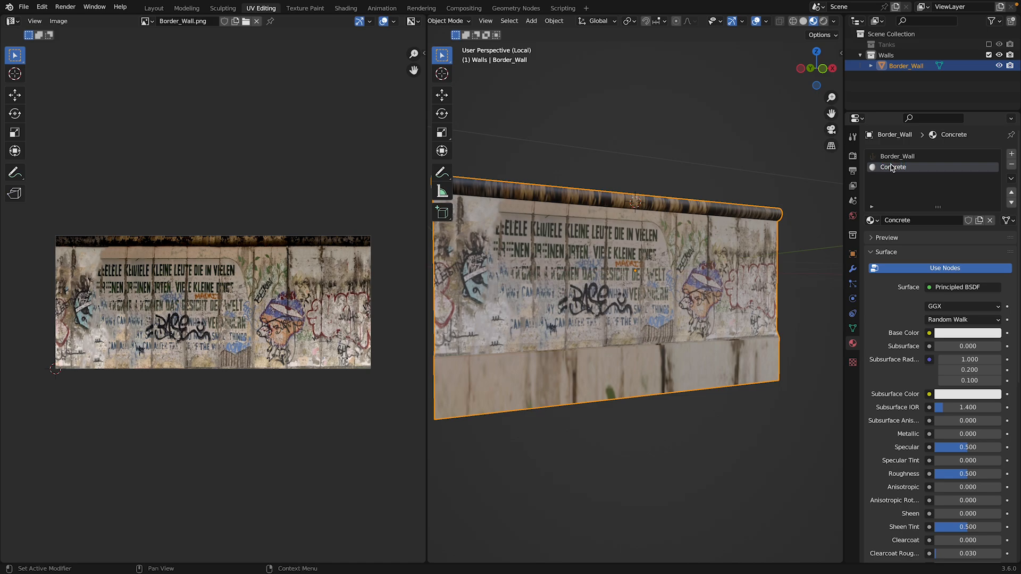
# Step: Use the image texture Concrete.png as the base color of the Concrete material
pyautogui.click(930, 333)
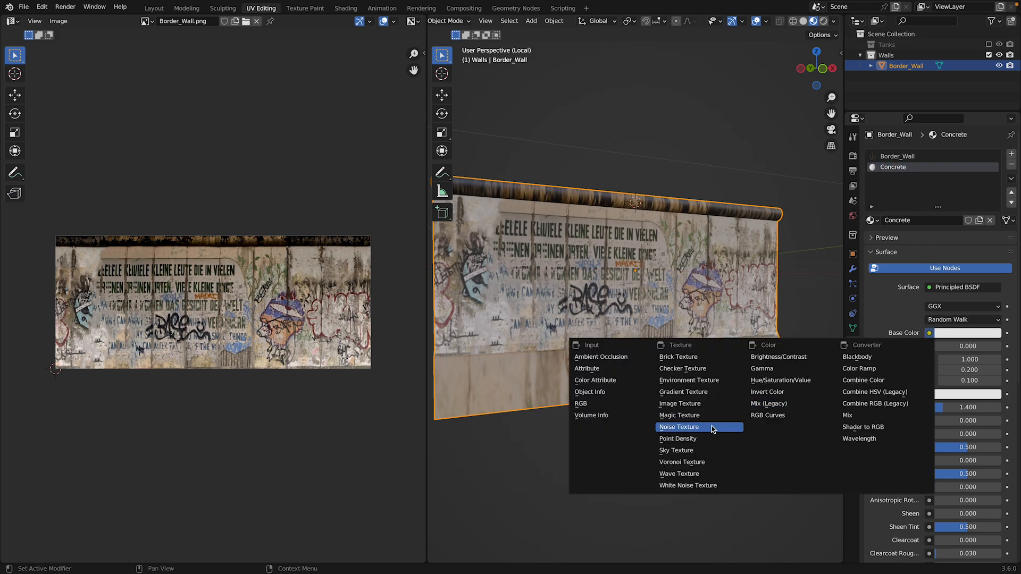
pyautogui.click(706, 405)
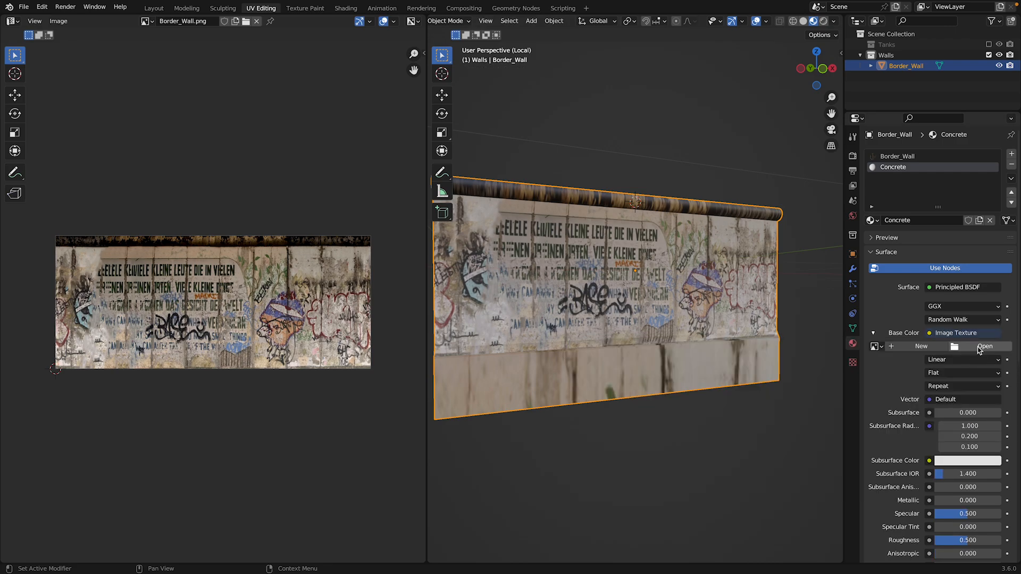
pyautogui.click(981, 346)
pyautogui.scroll(2, 525, 286)
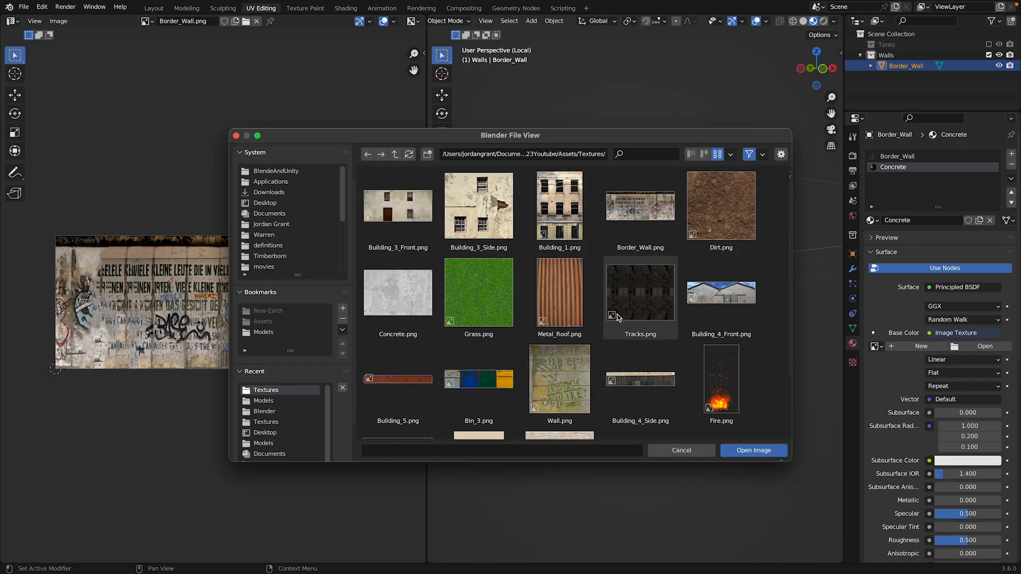
pyautogui.scroll(2, 478, 234)
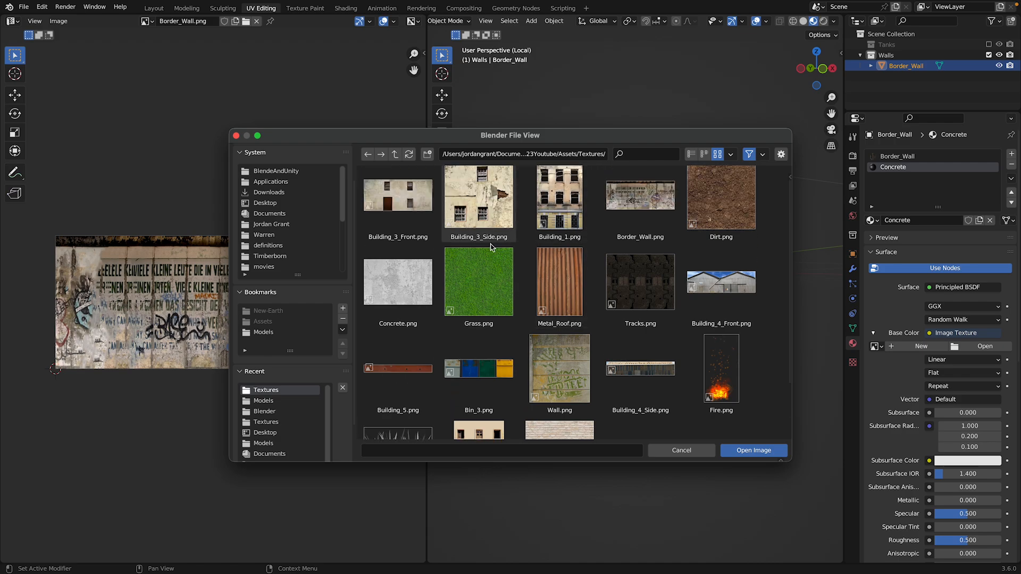
pyautogui.doubleClick(382, 260)
# Step: Assign the Concrete material to the vertical face of the wall's base and check it in Object Mode
pyautogui.press('Tab')
pyautogui.click(619, 368)
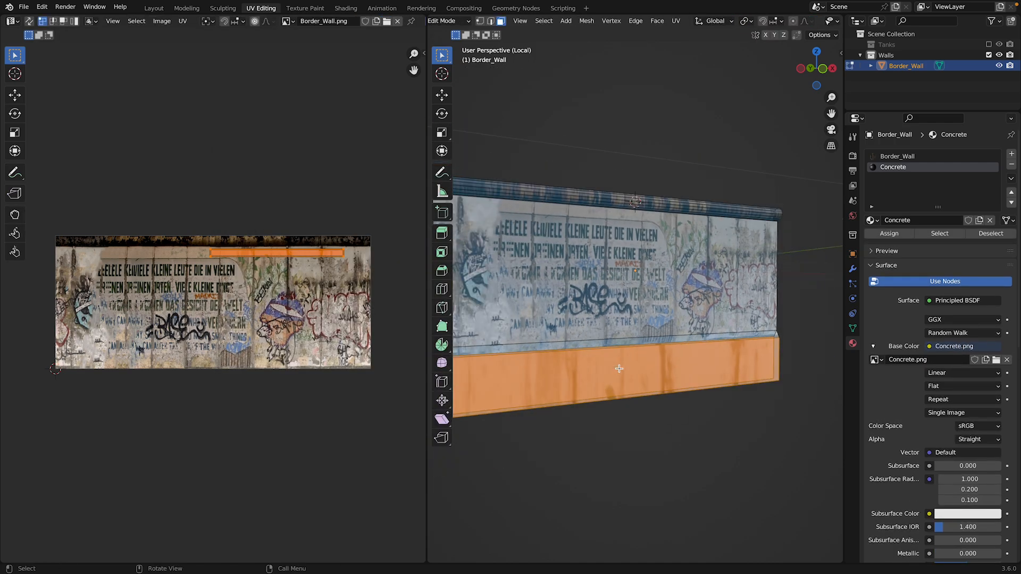
pyautogui.click(889, 233)
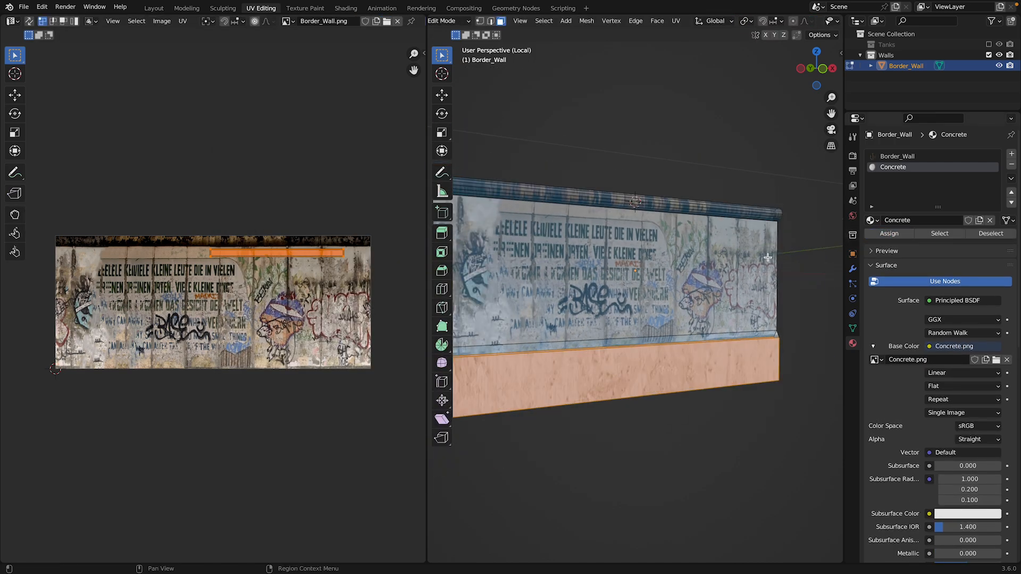
pyautogui.press('Tab')
pyautogui.scroll(-2, 777, 151)
pyautogui.scroll(2, 778, 150)
# Step: Remap the base face's UVs to fill the texture area, scale them wider along X and check the concrete on the wall
pyautogui.press('Tab')
pyautogui.press('u')
pyautogui.click(495, 392)
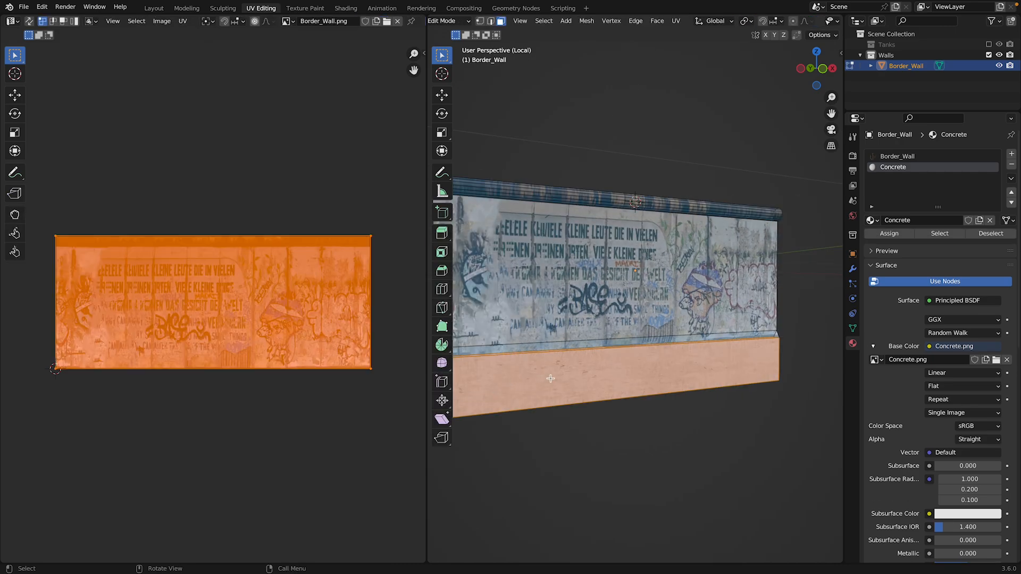
pyautogui.press('Tab')
pyautogui.press('Tab')
pyautogui.press('s')
pyautogui.press('x')
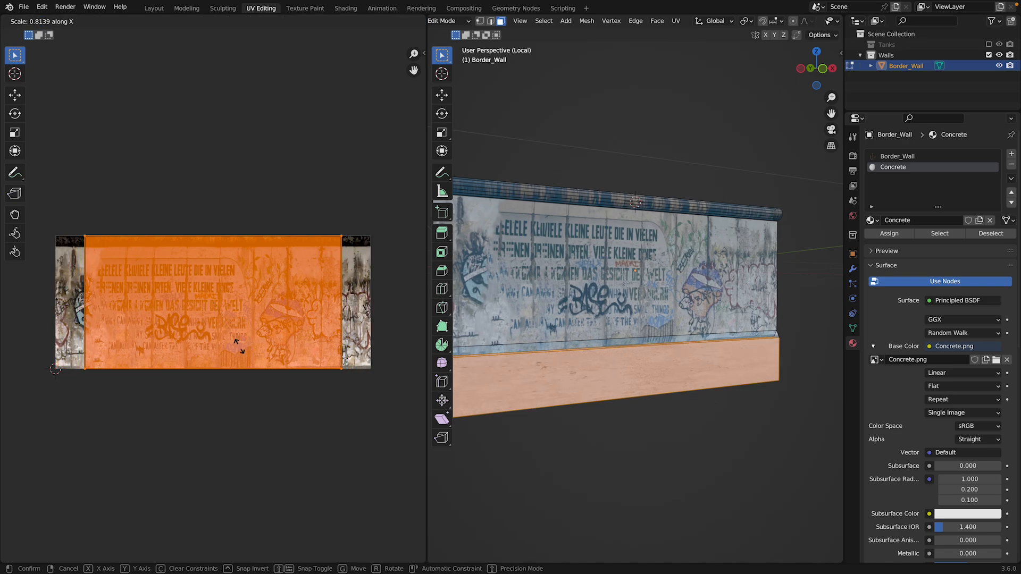
pyautogui.click(371, 348)
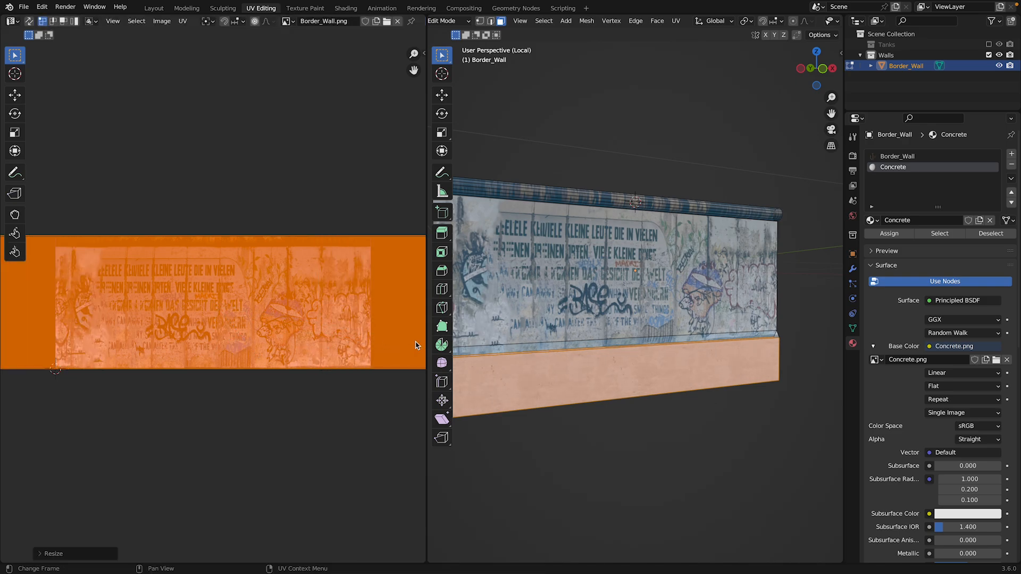
pyautogui.press('Tab')
pyautogui.moveTo(819, 72); pyautogui.dragTo(804, 97)
pyautogui.scroll(-2, 787, 101)
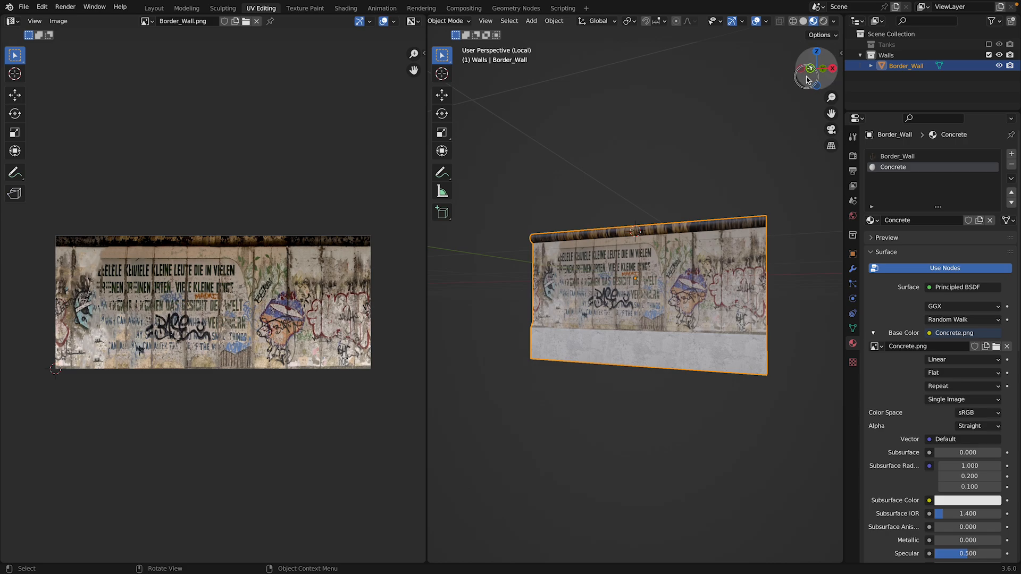
pyautogui.moveTo(802, 52); pyautogui.dragTo(808, 82)
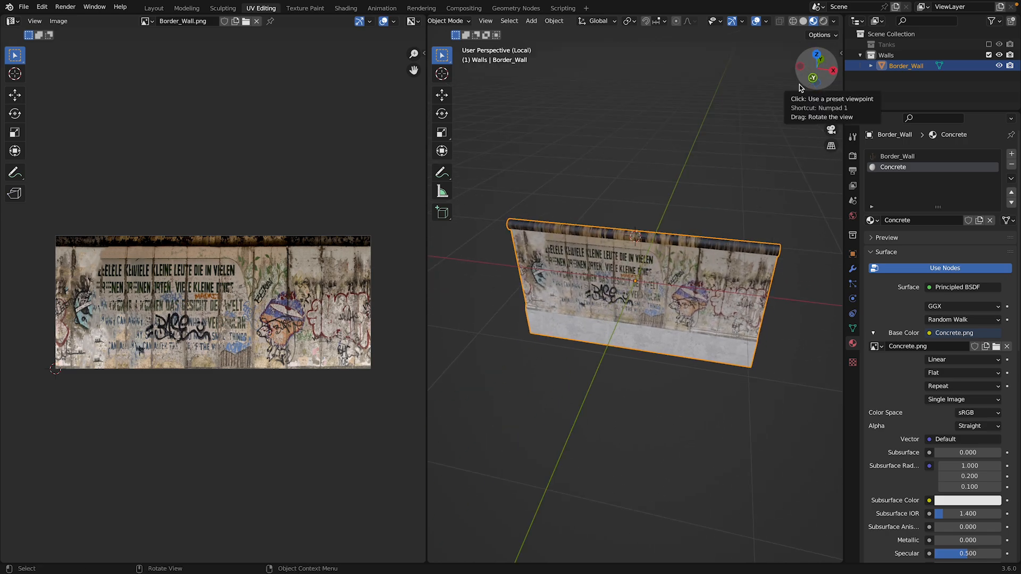
# Step: Enable the Tanks collection to bring the tank into the scene and select Border_Wall
pyautogui.click(682, 98)
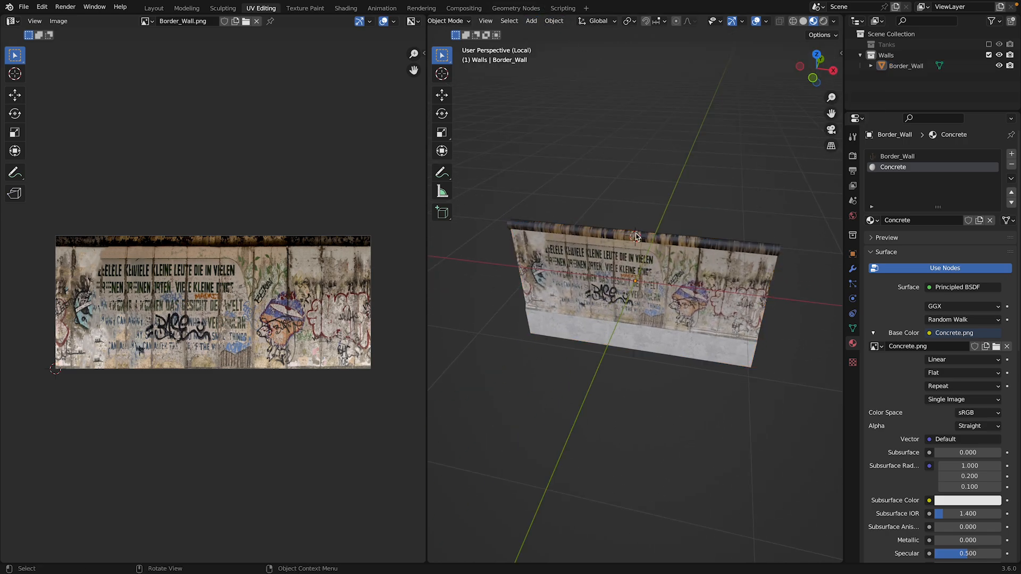
pyautogui.click(989, 44)
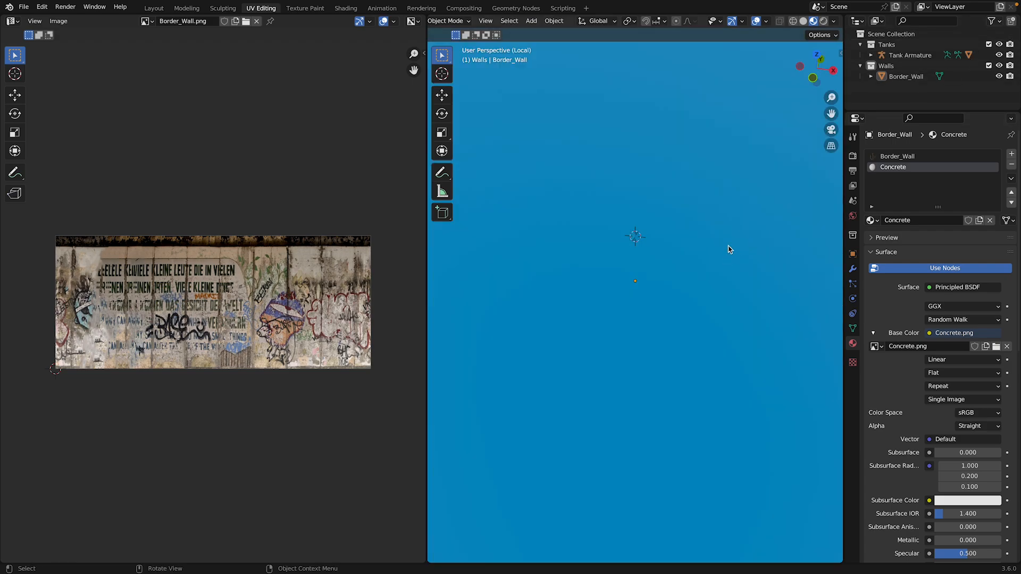
pyautogui.scroll(-5, 729, 239)
pyautogui.click(906, 76)
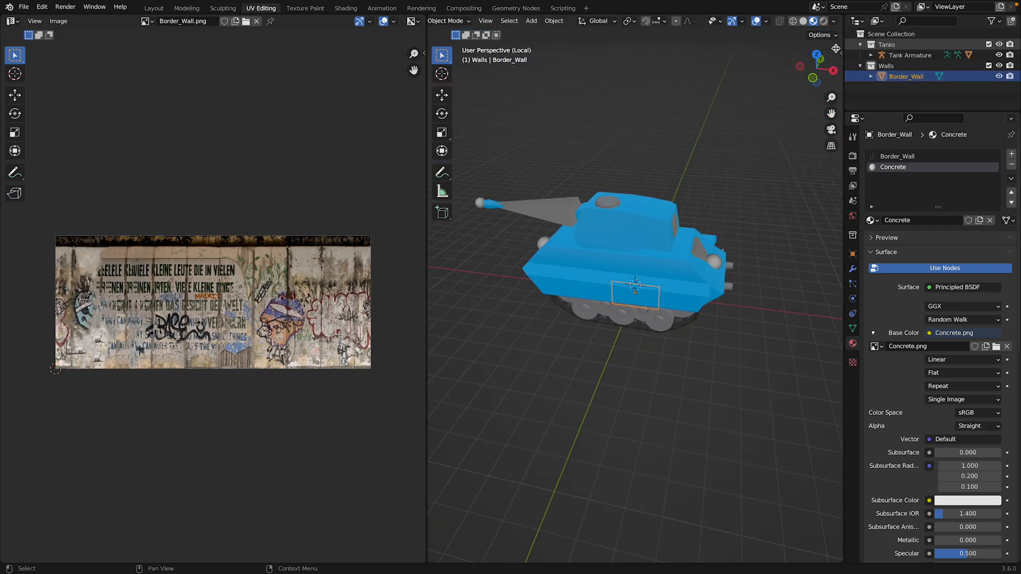
# Step: In the front view, scale the border wall up about 8 times to compare it with the tank
pyautogui.click(813, 79)
pyautogui.press('s')
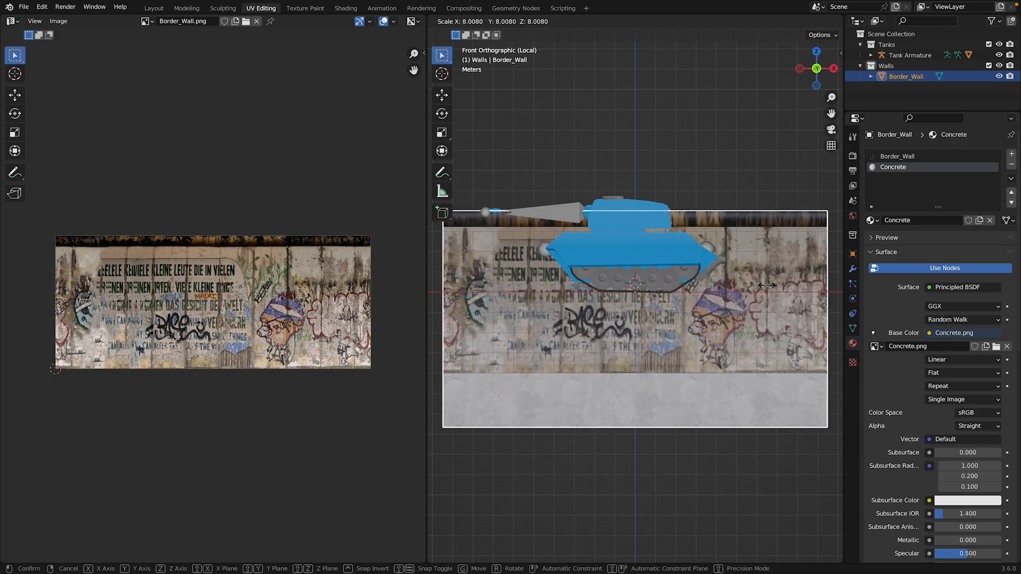
pyautogui.rightClick(790, 288)
# Step: Readjust the wall's overall size and centre it behind the tank, moving it about -1.2 m in X and lowering its base below the tracks
pyautogui.press('s')
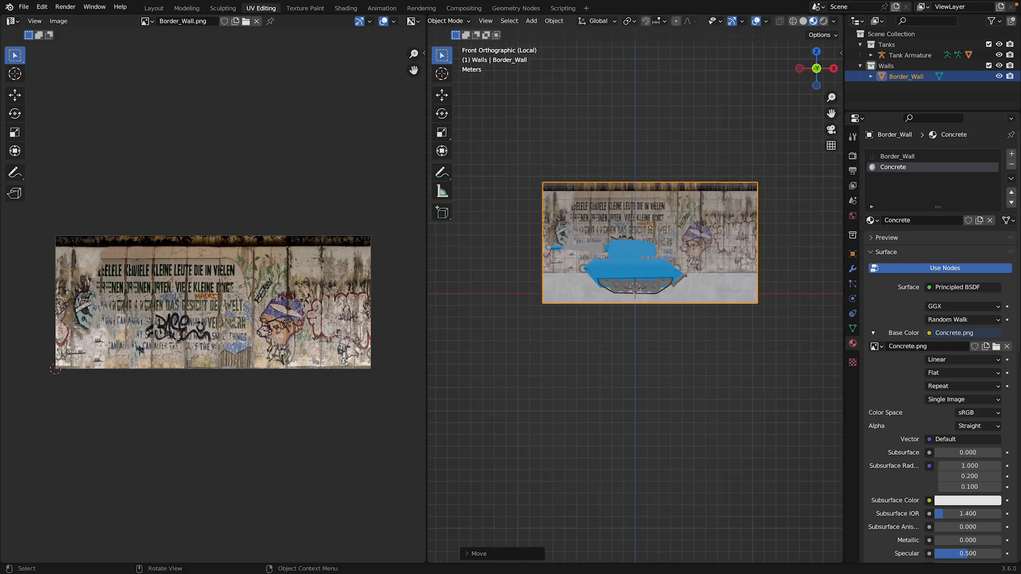
pyautogui.click(715, 306)
pyautogui.press('g')
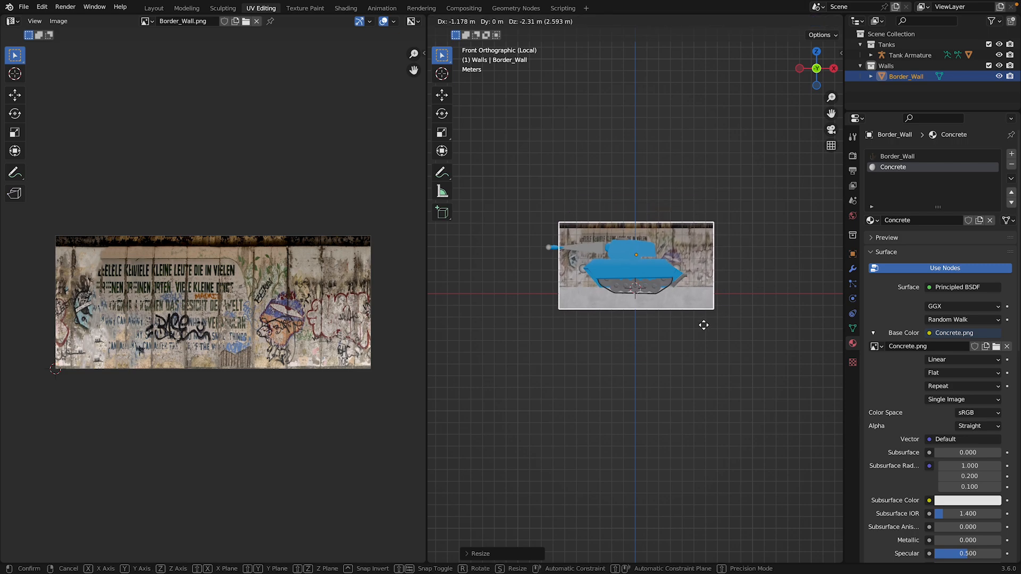
pyautogui.click(705, 330)
pyautogui.press('s')
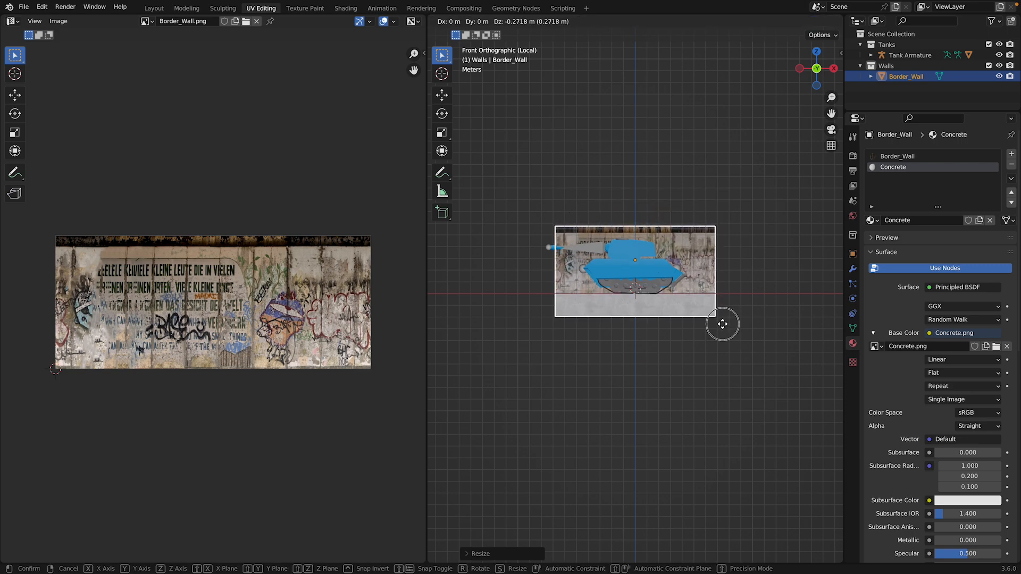
pyautogui.click(732, 324)
# Step: Narrow the border wall to about 0.77 of its width along the global X axis
pyautogui.scroll(2, 755, 286)
pyautogui.press('s')
pyautogui.press('x')
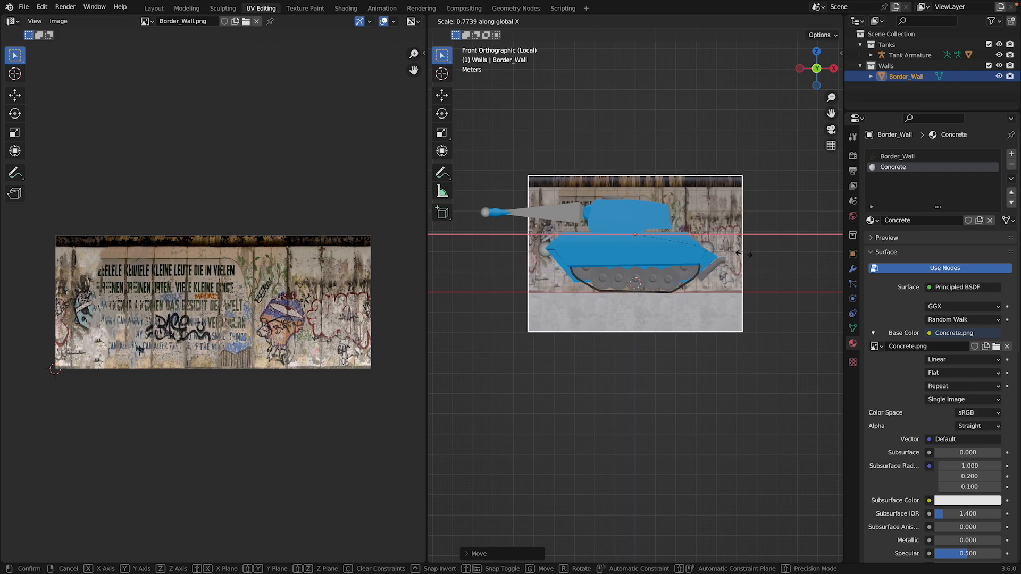
pyautogui.click(746, 257)
pyautogui.click(745, 258)
pyautogui.click(734, 224)
# Step: Apply all transforms to the border wall
pyautogui.hotkey('ctrl', 'a')
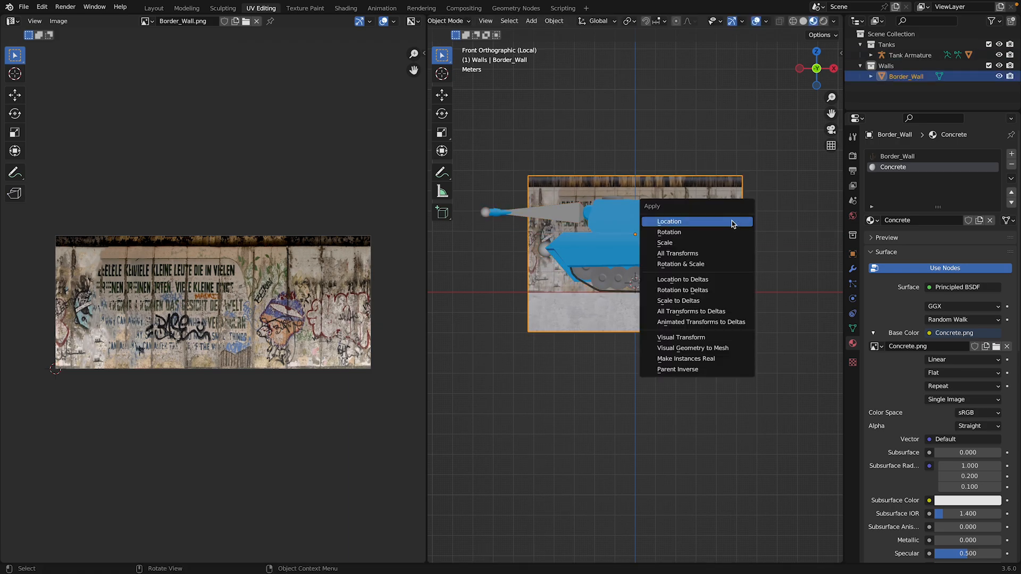
pyautogui.click(716, 254)
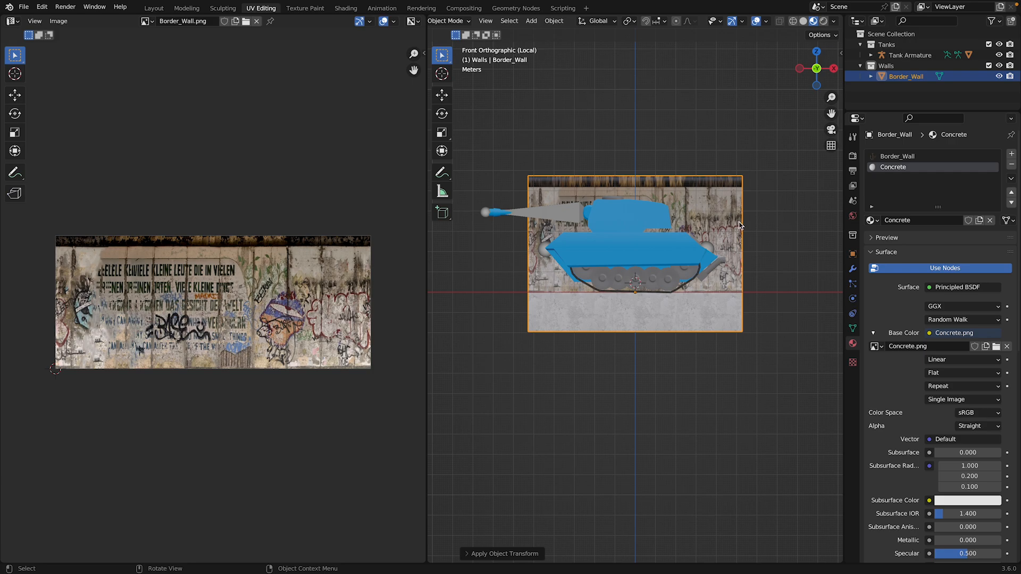
pyautogui.hotkey('shift', 's')
pyautogui.click(644, 222)
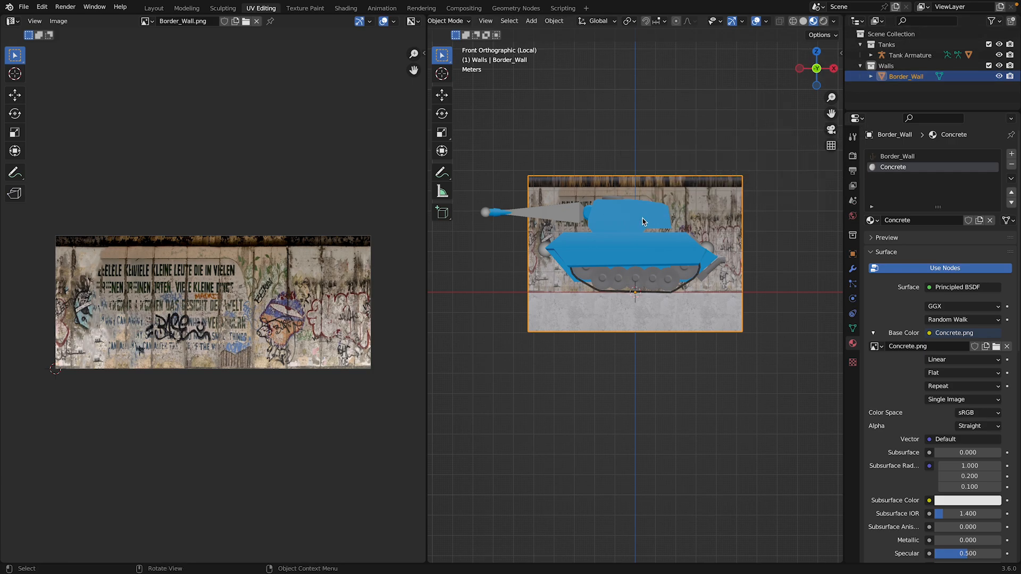
# Step: Exclude the Tanks collection and hide Border_Wall to clear the scene for another wall
pyautogui.moveTo(813, 70); pyautogui.dragTo(712, 142)
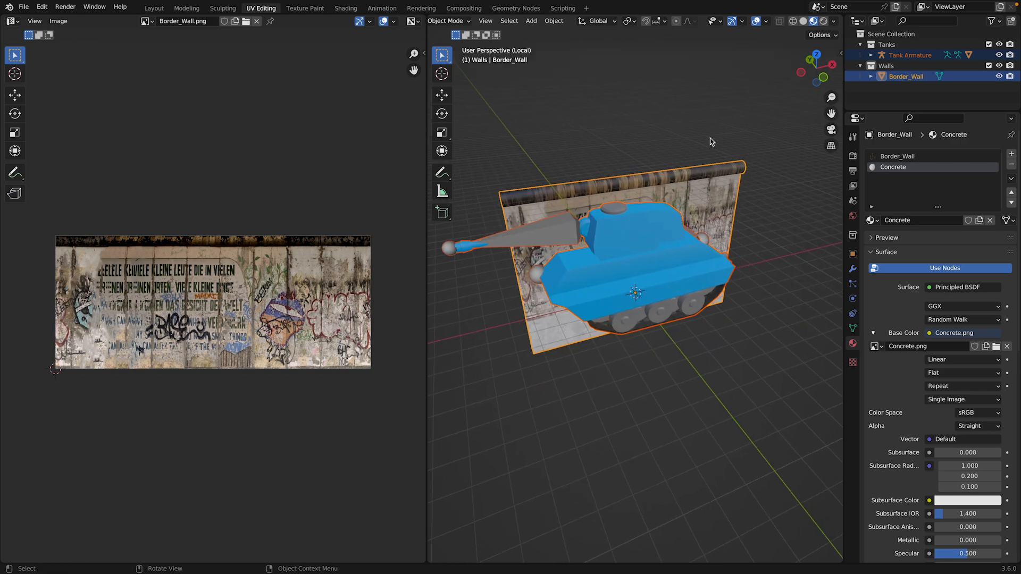
pyautogui.click(990, 44)
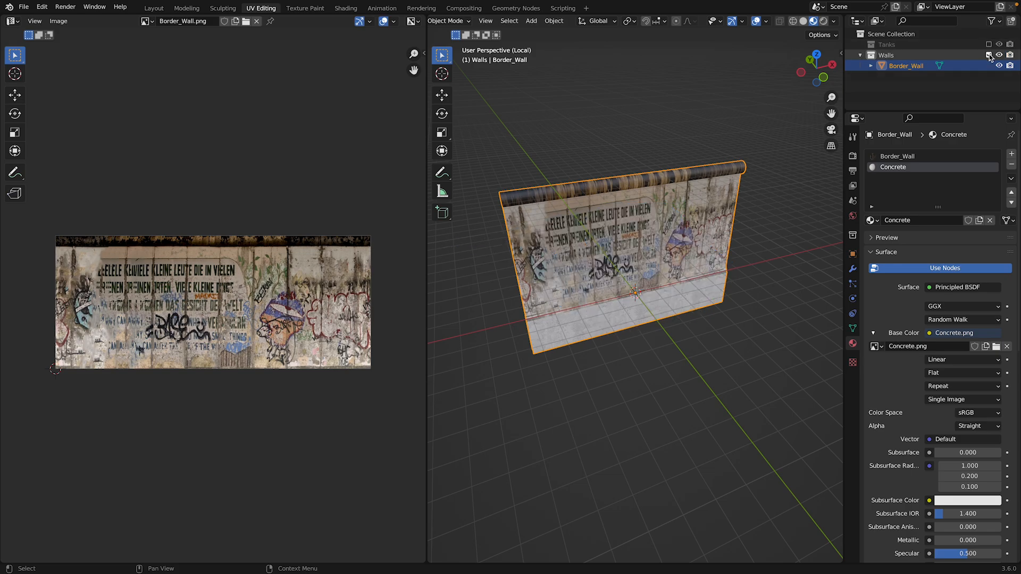
pyautogui.click(907, 56)
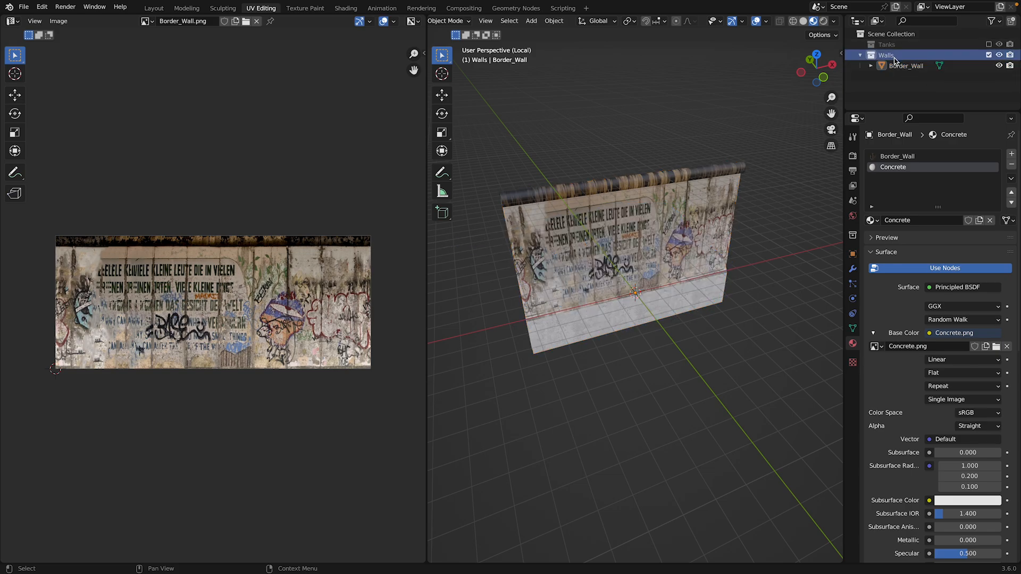
pyautogui.click(904, 67)
pyautogui.click(999, 66)
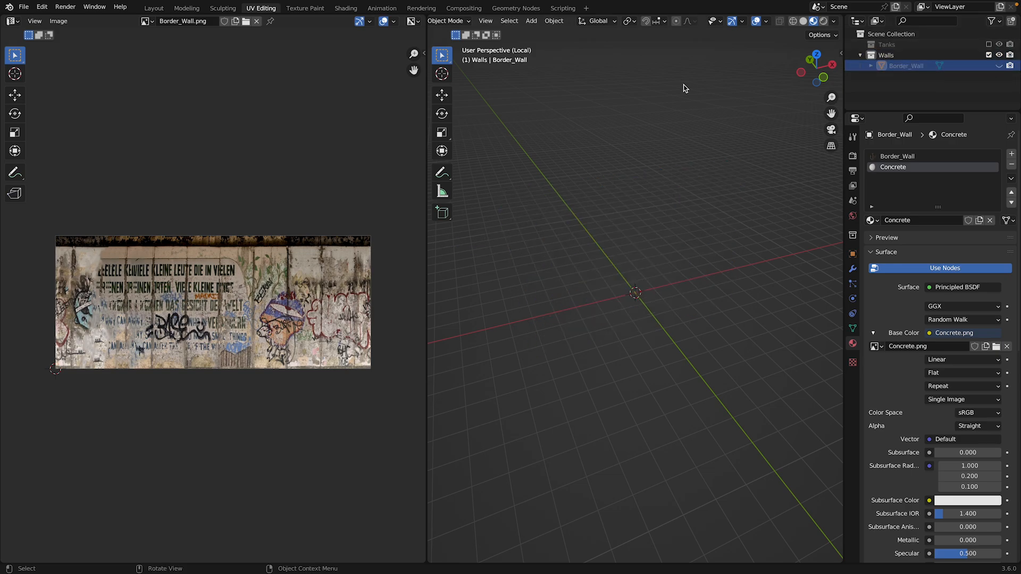
# Step: Import Wall.png from the Textures folder as an image plane
pyautogui.click(532, 21)
pyautogui.moveTo(551, 154)
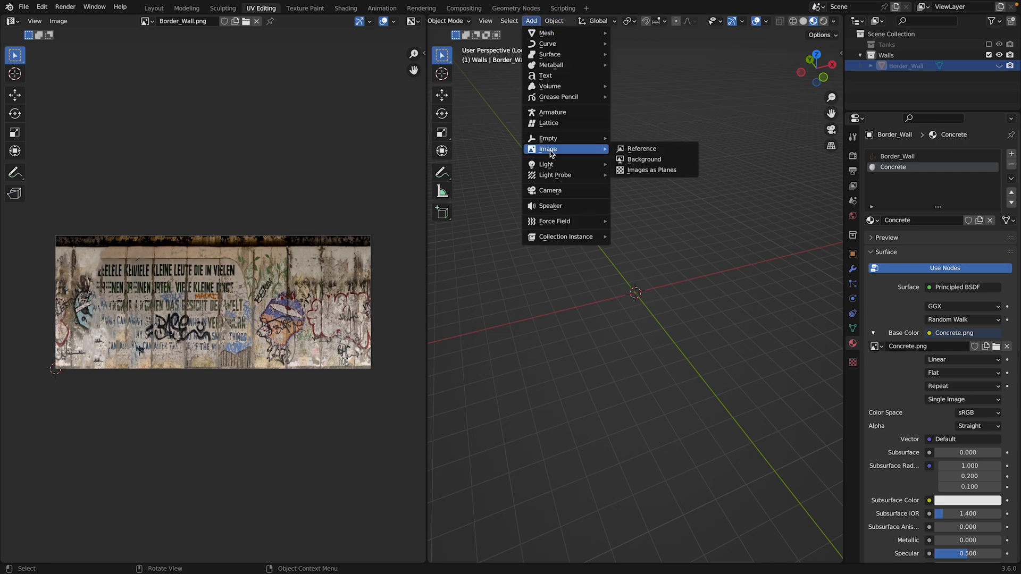
pyautogui.click(652, 169)
pyautogui.scroll(-2, 404, 329)
pyautogui.click(406, 329)
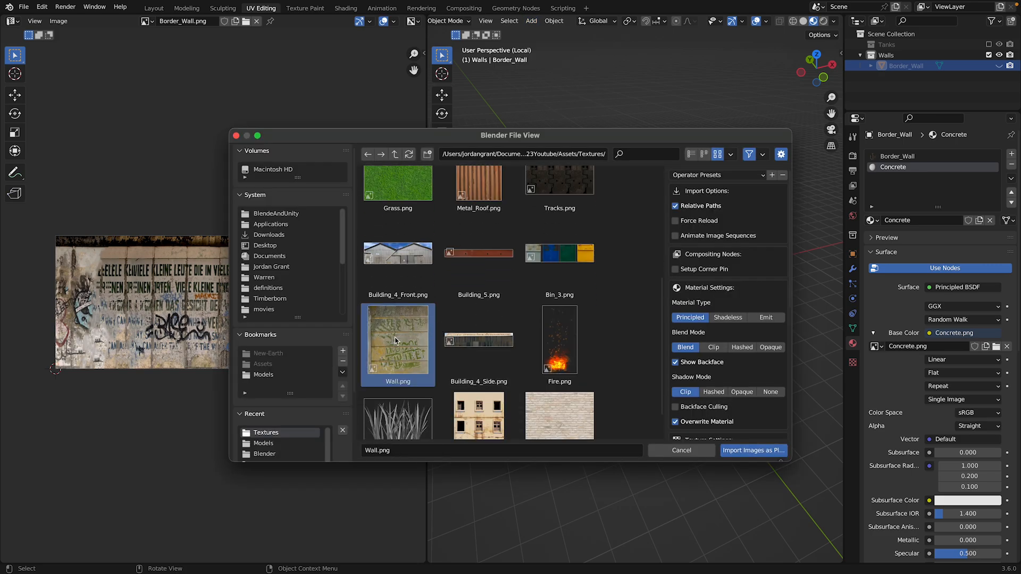
pyautogui.click(734, 451)
# Step: Rotate the new wall plane 90 degrees about the X axis so it stands upright
pyautogui.scroll(3, 774, 356)
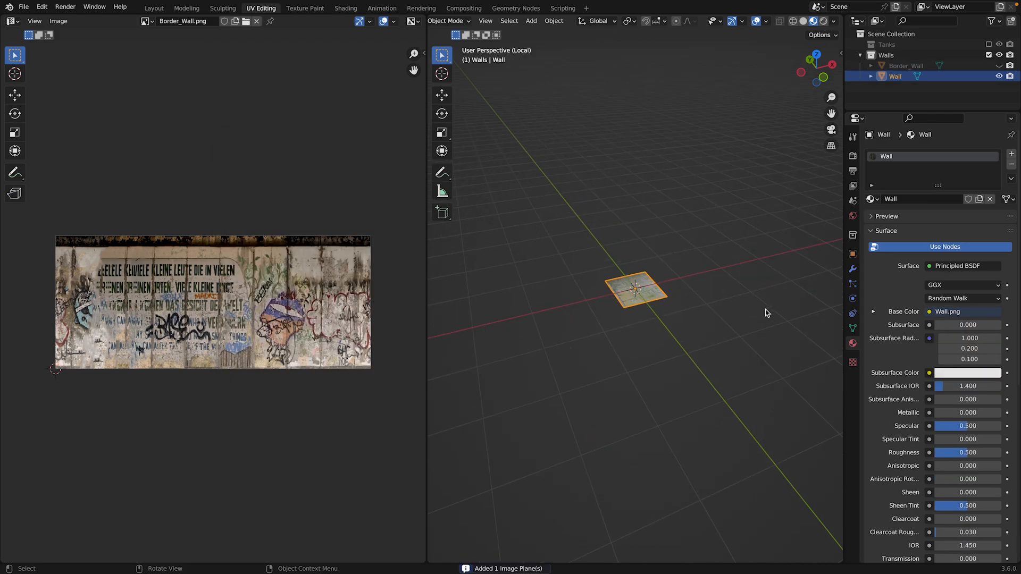
pyautogui.write('rx')
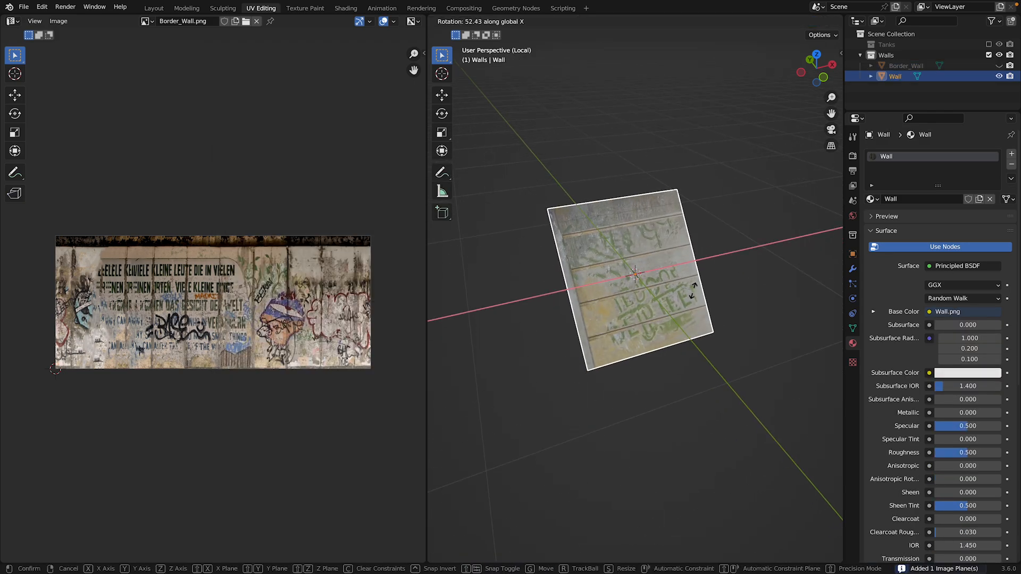
pyautogui.write('90')
pyautogui.press('Return')
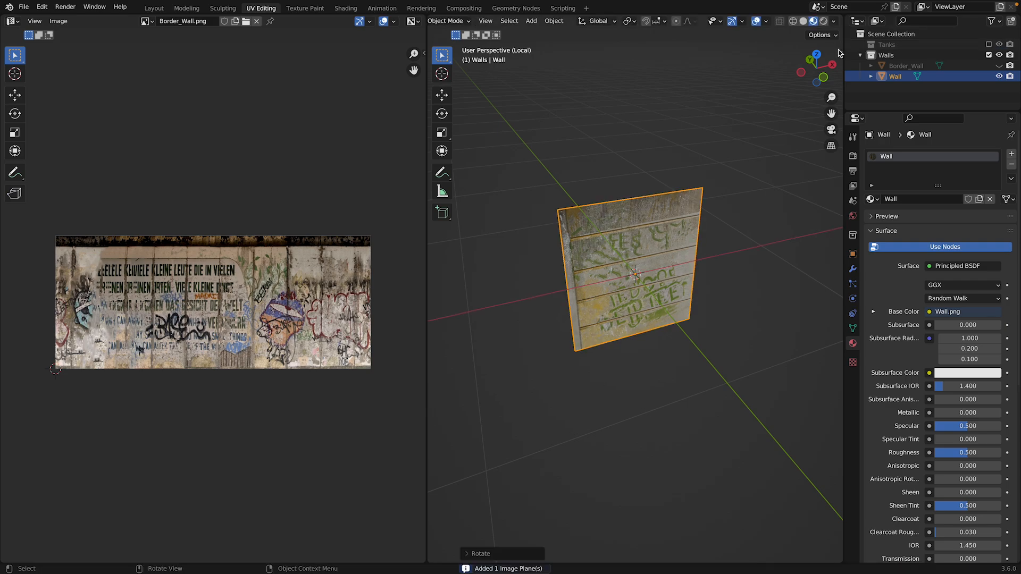
# Step: Cut a vertical edge loop in the wall plane and slide it to the inner edge of the pictured post
pyautogui.click(809, 59)
pyautogui.scroll(3, 581, 251)
pyautogui.press('Tab')
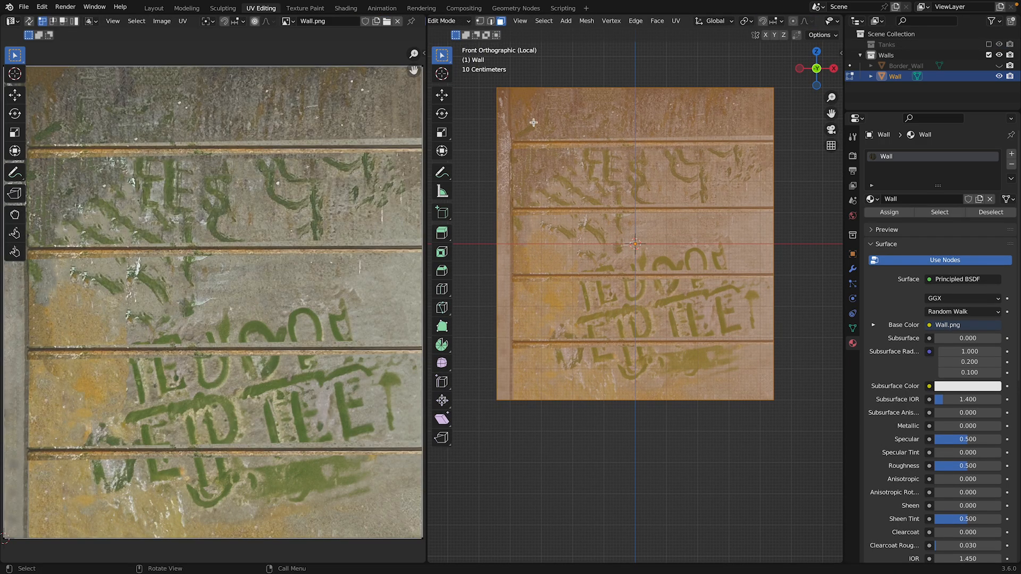
pyautogui.moveTo(518, 88); pyautogui.dragTo(557, 88)
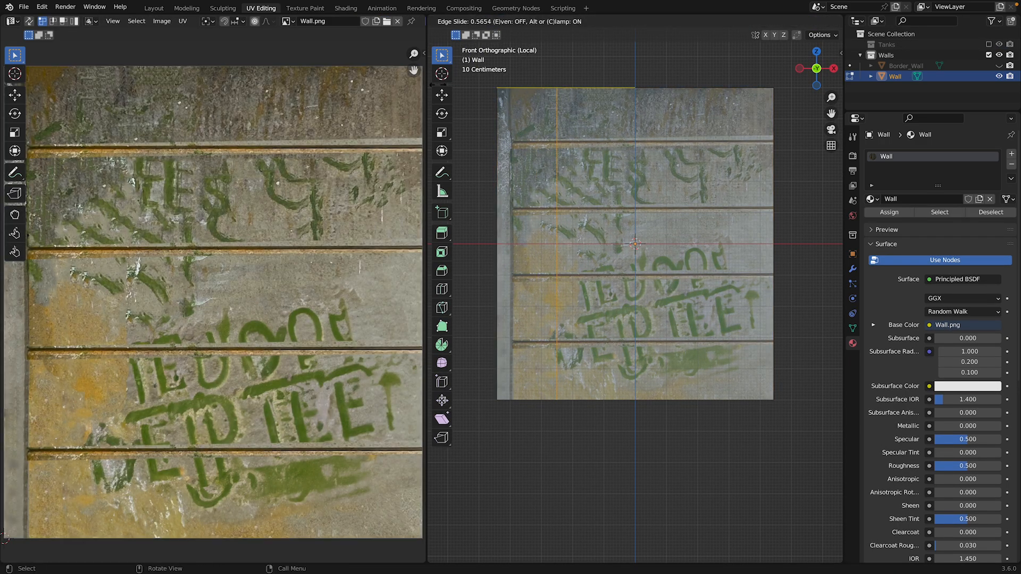
pyautogui.click(805, 77)
# Step: Extrude the narrow post face out from the front of the wall along the Y axis
pyautogui.click(501, 21)
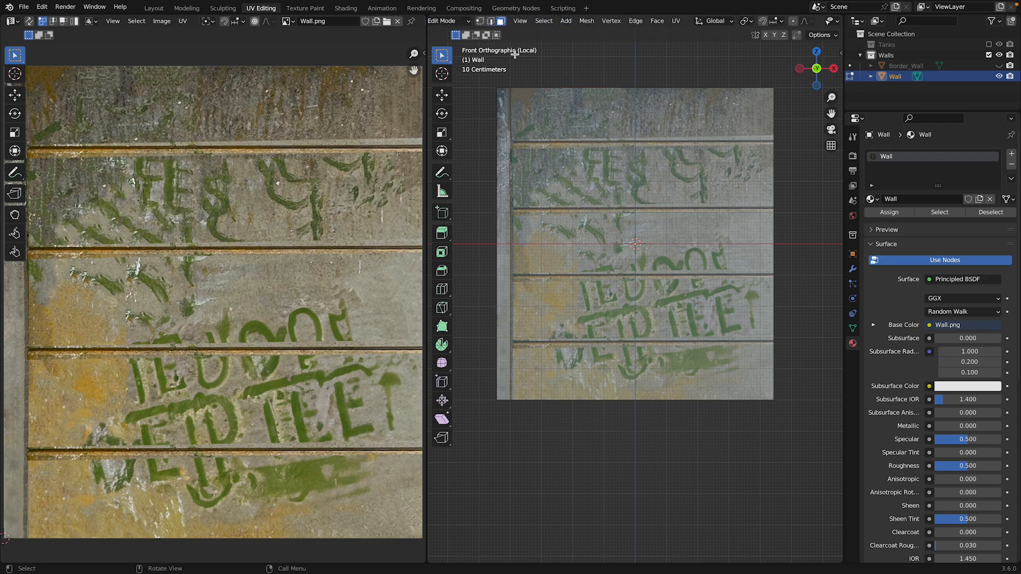
pyautogui.click(498, 123)
pyautogui.moveTo(802, 71); pyautogui.dragTo(755, 123)
pyautogui.press('g')
pyautogui.press('x')
pyautogui.press('Escape')
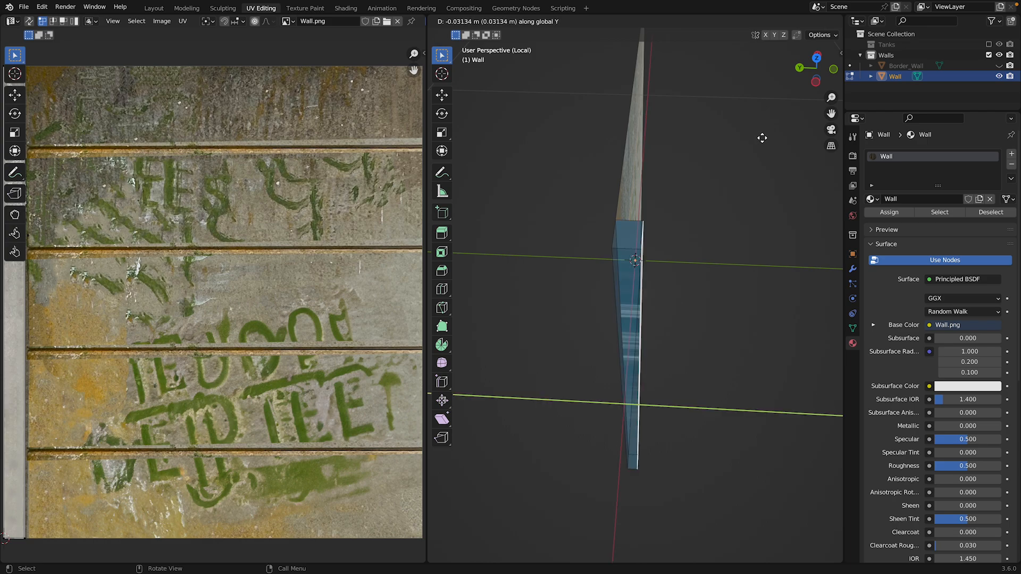
# Step: Select the post's inner side face and reset its UVs to fill the texture
pyautogui.press('Tab')
pyautogui.moveTo(816, 68); pyautogui.dragTo(667, 59)
pyautogui.press('Tab')
pyautogui.scroll(-3, 561, 118)
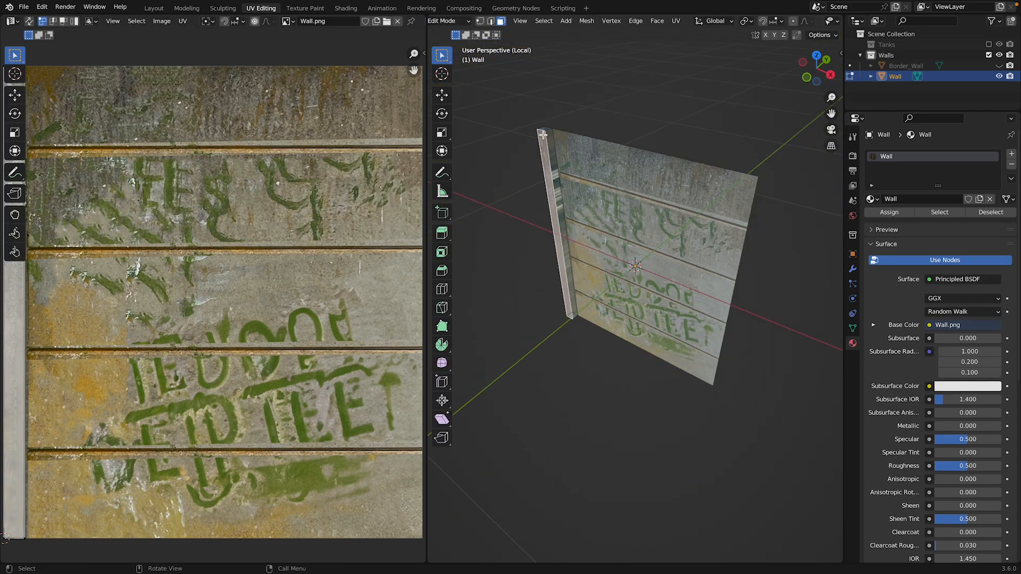
pyautogui.keyDown('ctrl'); pyautogui.click(549, 131); pyautogui.keyUp('ctrl')
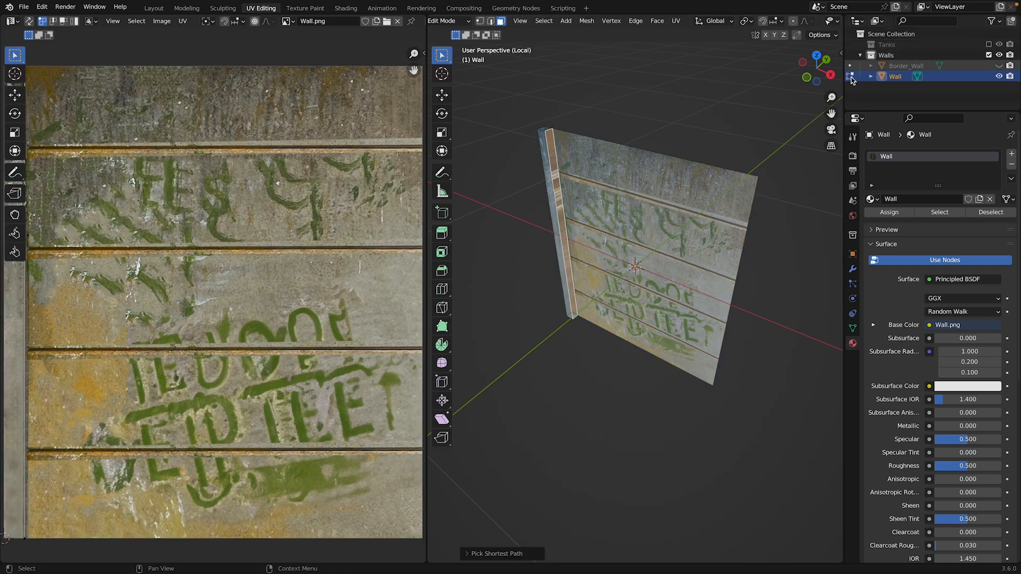
pyautogui.press('Home')
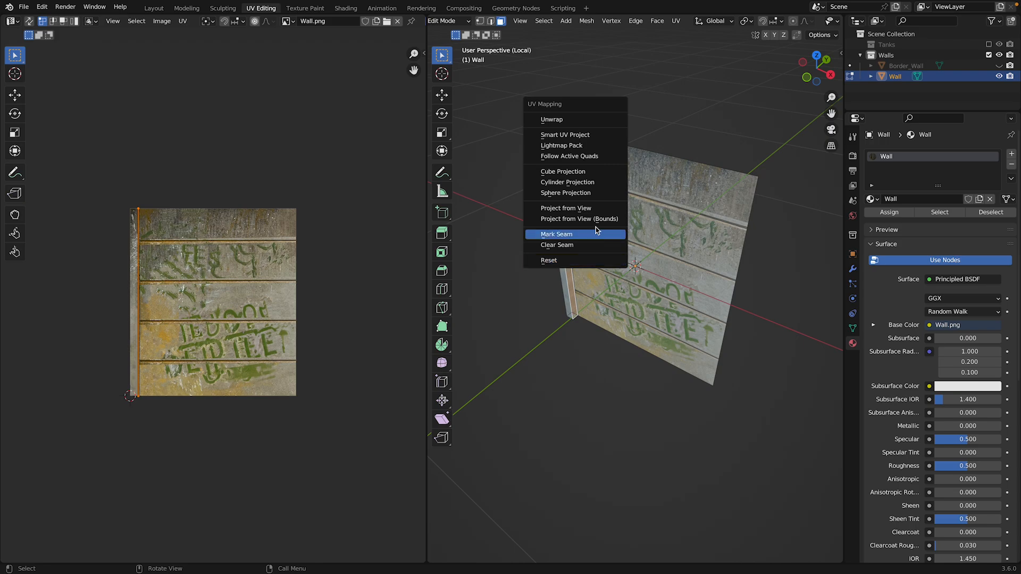
pyautogui.click(585, 261)
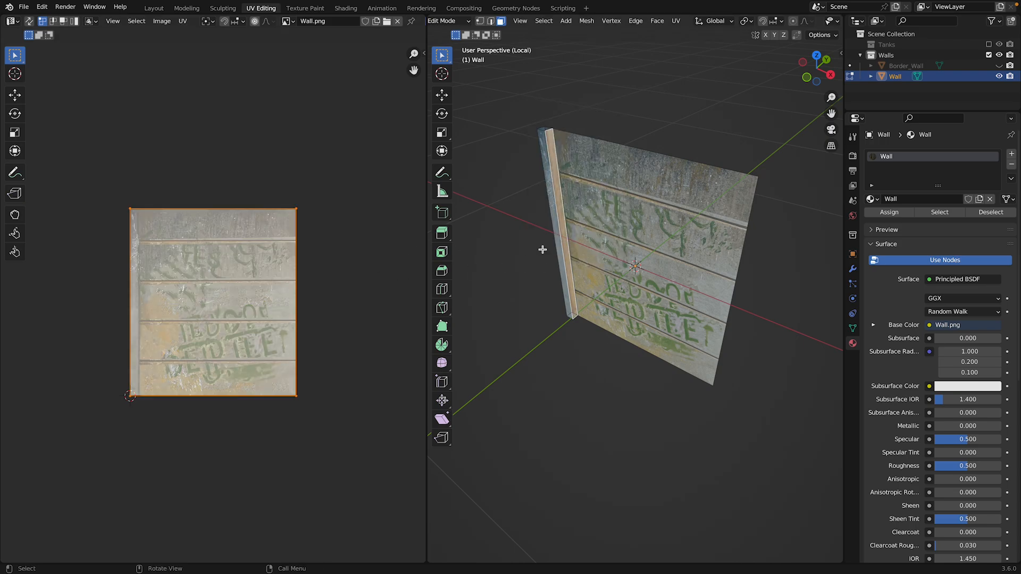
# Step: Project the inner side face's UVs from the right view, fitted to the texture bounds
pyautogui.press('u')
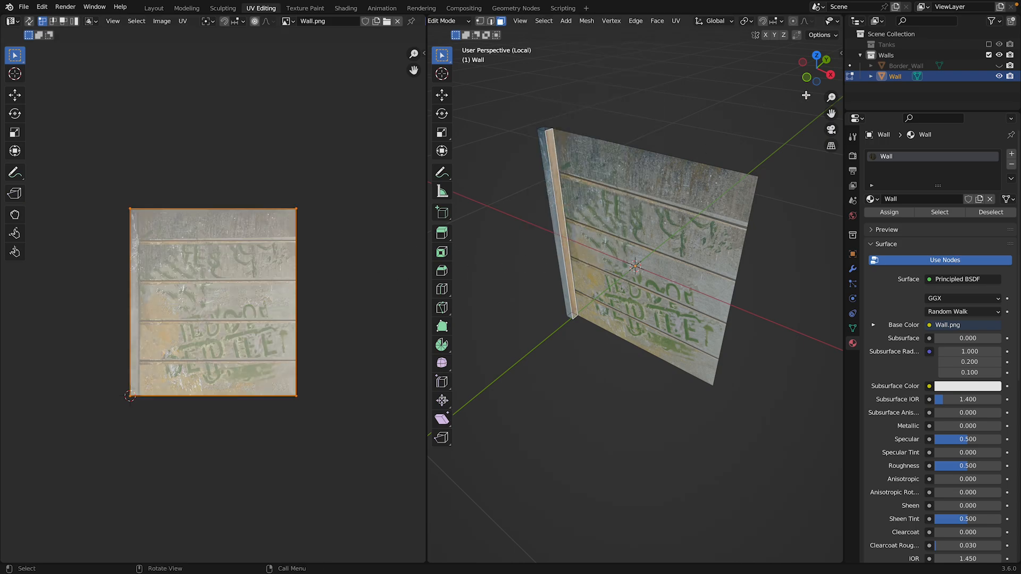
pyautogui.click(831, 75)
pyautogui.press('u')
pyautogui.click(593, 142)
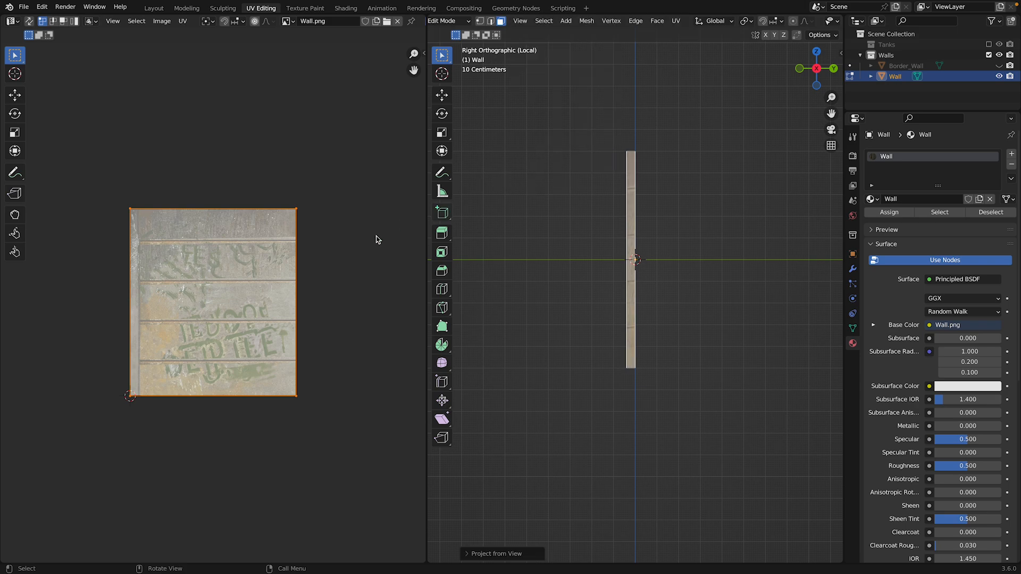
# Step: Narrow the inner side face's UVs along X and align them with the post strip in the wall texture
pyautogui.press('s')
pyautogui.press('x')
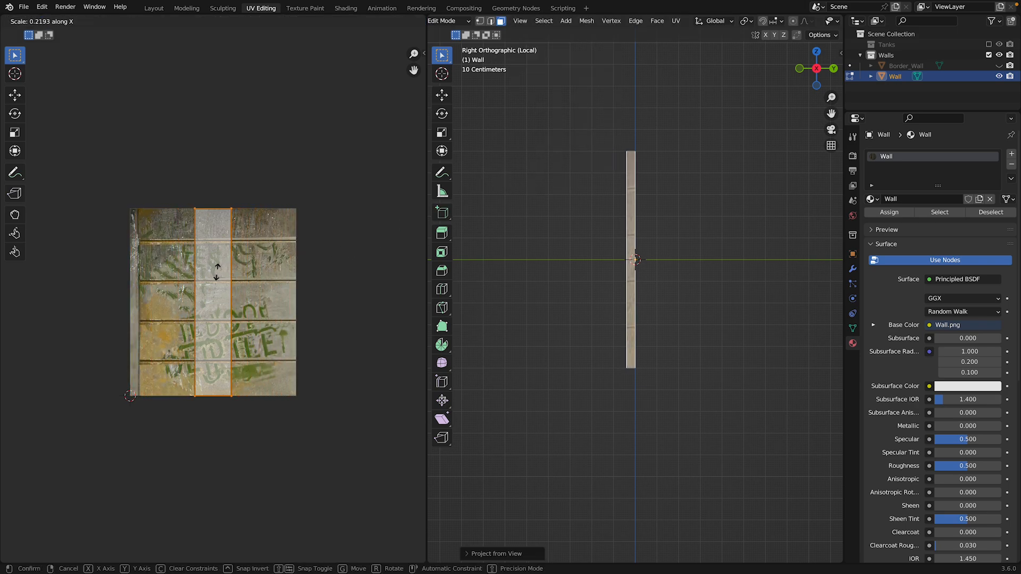
pyautogui.click(219, 274)
pyautogui.press('g')
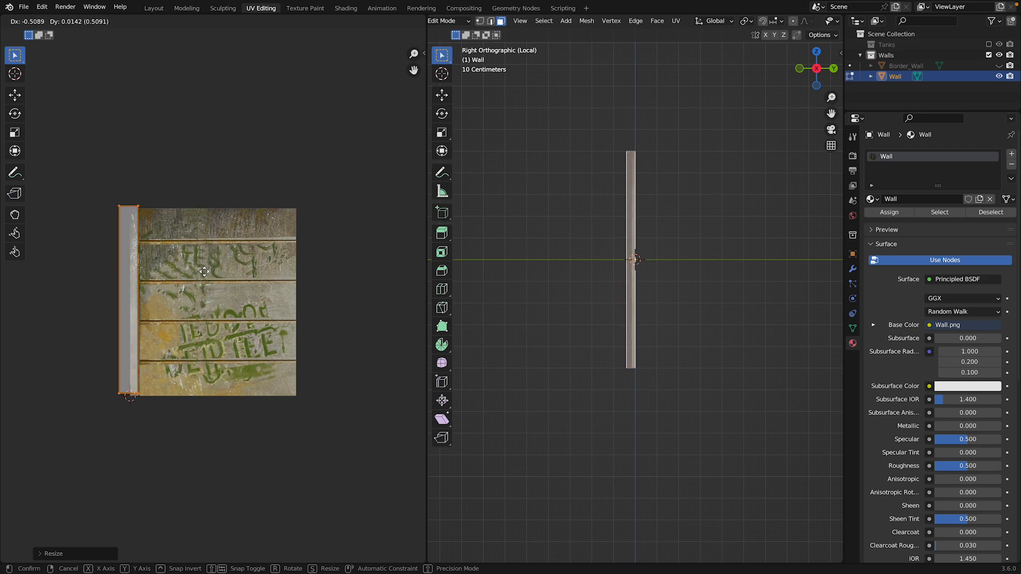
pyautogui.press('x')
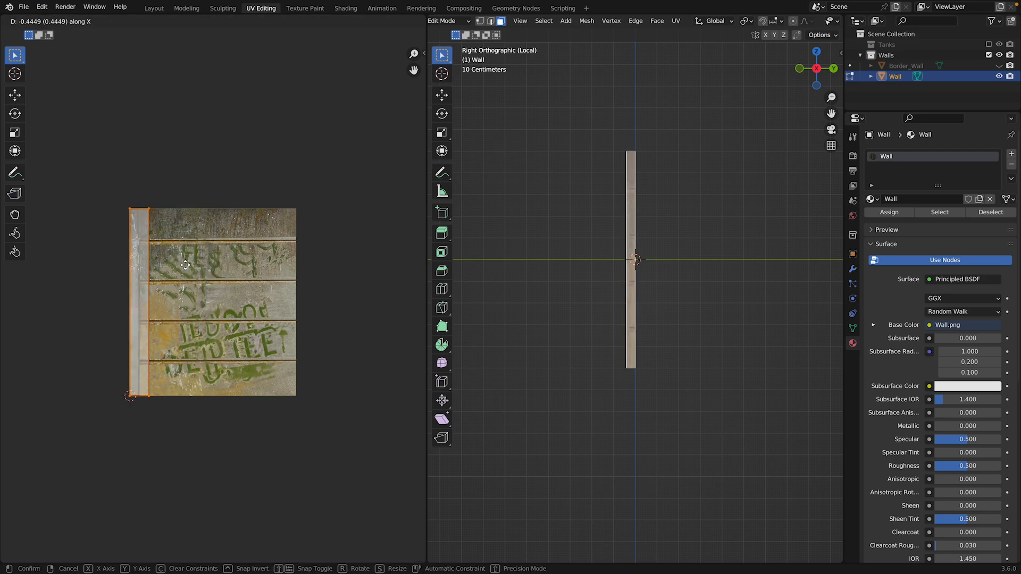
pyautogui.click(181, 271)
pyautogui.press('s')
pyautogui.press('x')
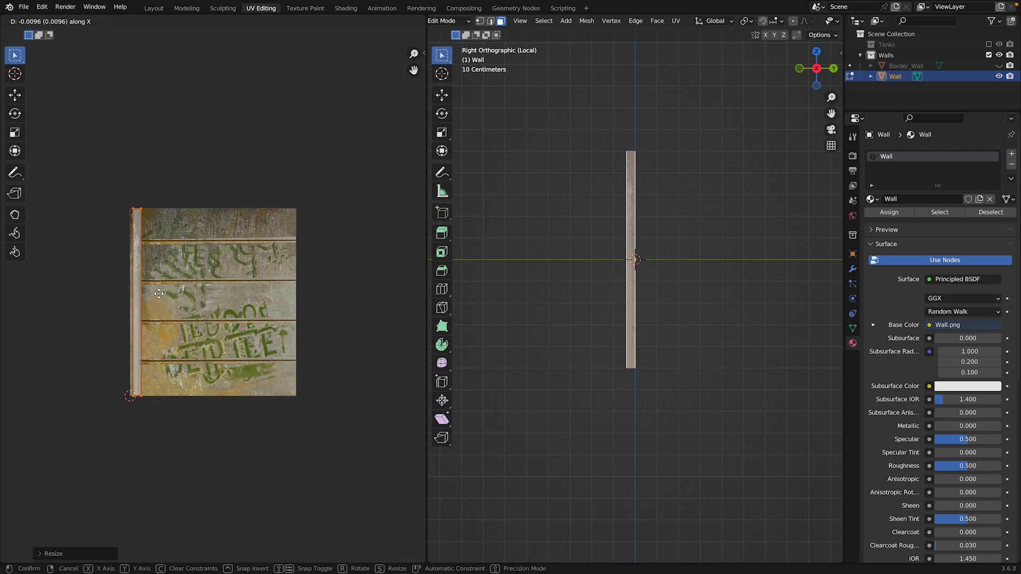
pyautogui.click(154, 294)
pyautogui.press('Tab')
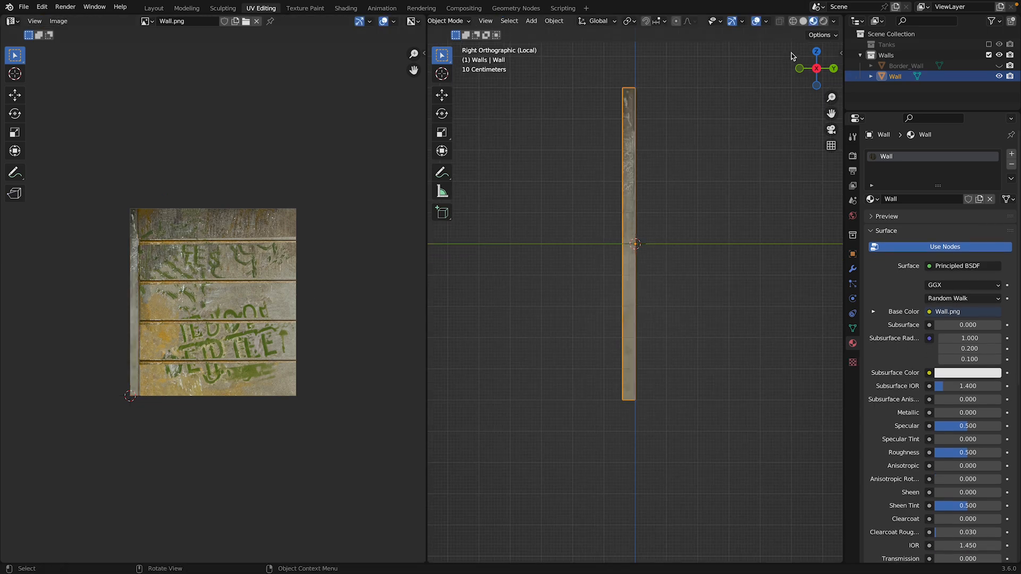
# Step: Select the post's outer side face and reset its UVs to fill the texture
pyautogui.moveTo(813, 63); pyautogui.dragTo(761, 78)
pyautogui.press('Tab')
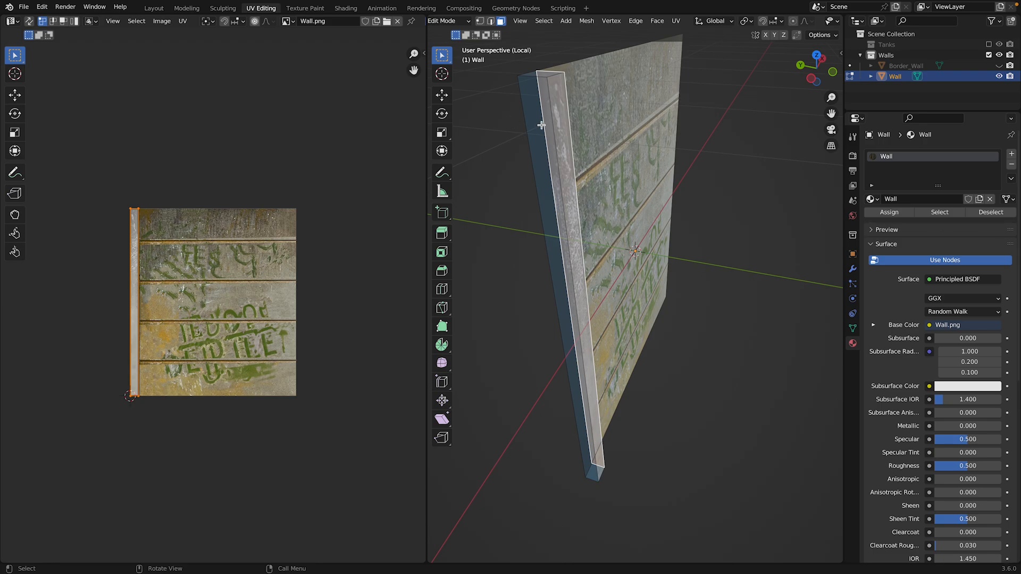
pyautogui.keyDown('shift'); pyautogui.click(551, 153); pyautogui.keyUp('shift')
pyautogui.keyDown('shift'); pyautogui.click(582, 162); pyautogui.keyUp('shift')
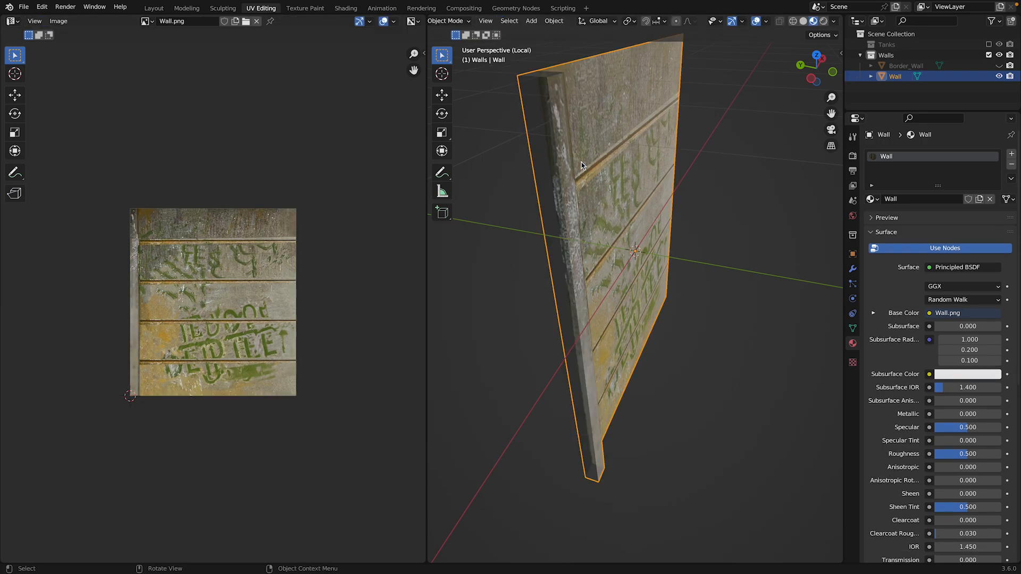
pyautogui.click(553, 194)
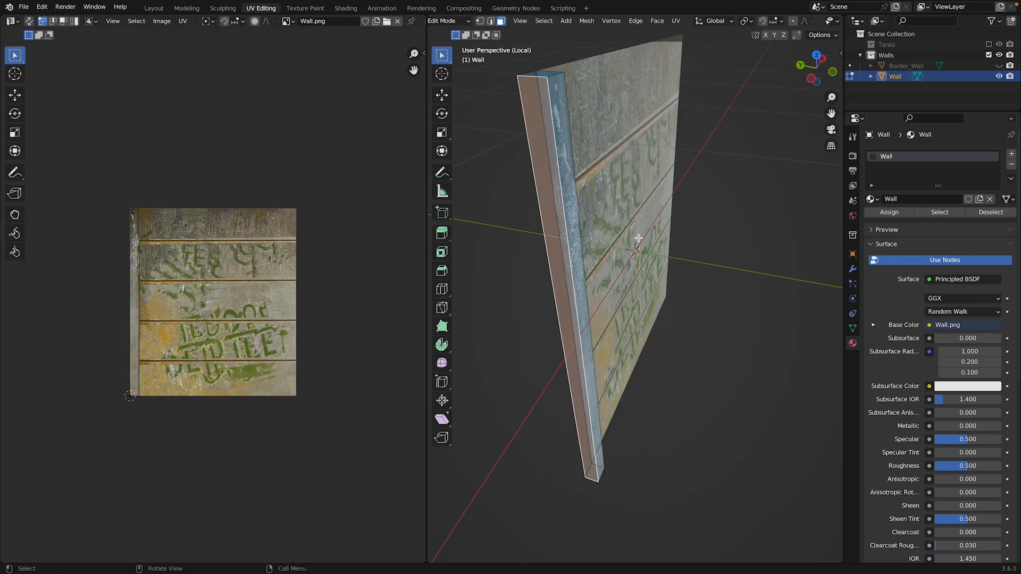
pyautogui.press('u')
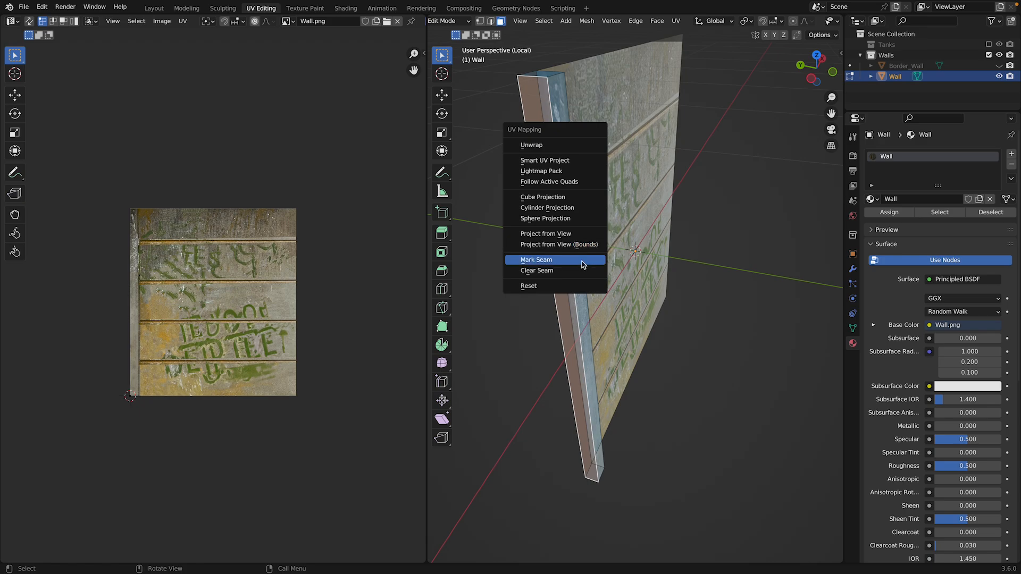
pyautogui.click(562, 281)
# Step: Narrow the outer side face's UVs along X and move them onto the post strip in the wall texture
pyautogui.press('s')
pyautogui.press('x')
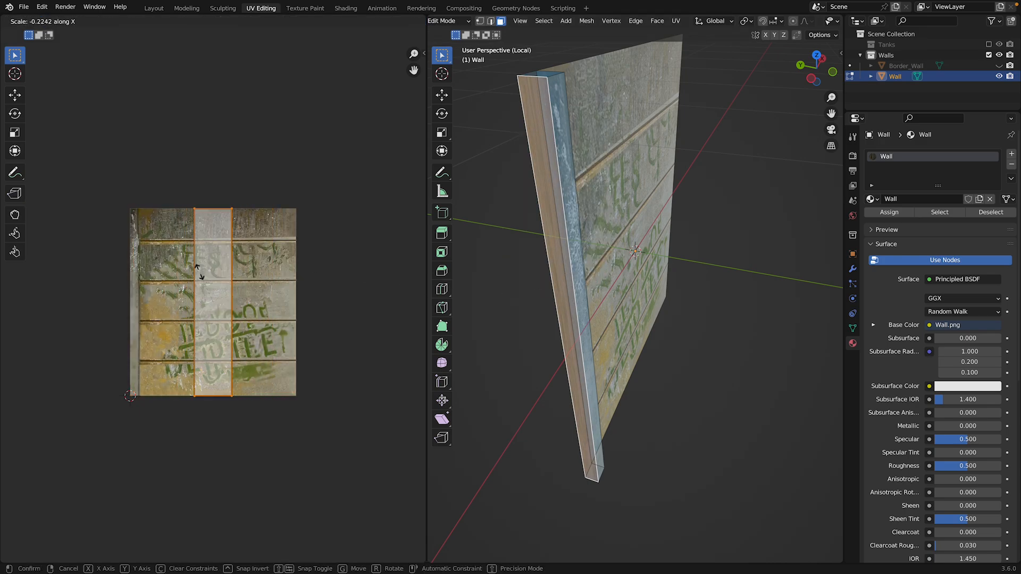
pyautogui.press('Return')
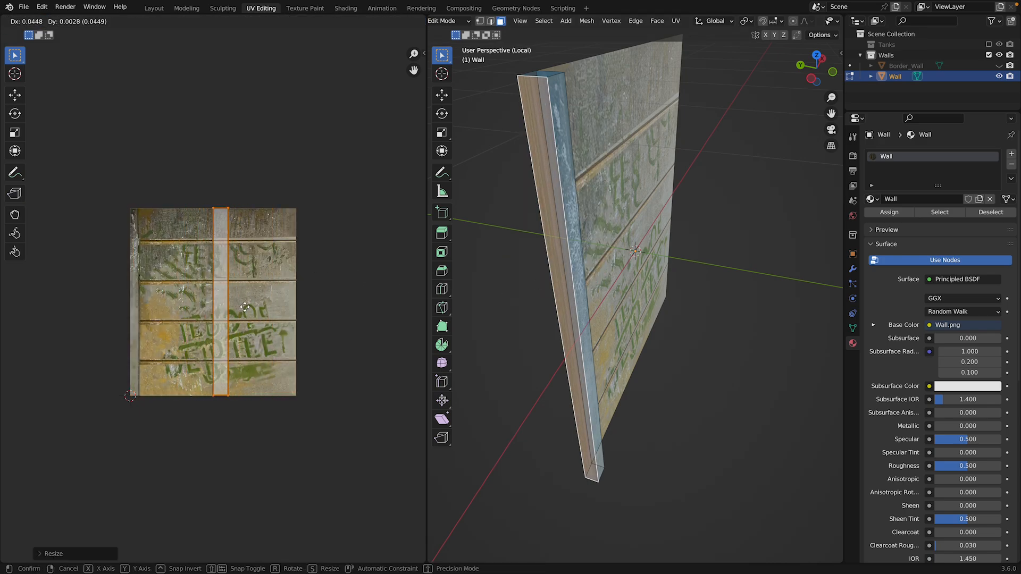
pyautogui.press('g')
pyautogui.press('y')
pyautogui.press('x')
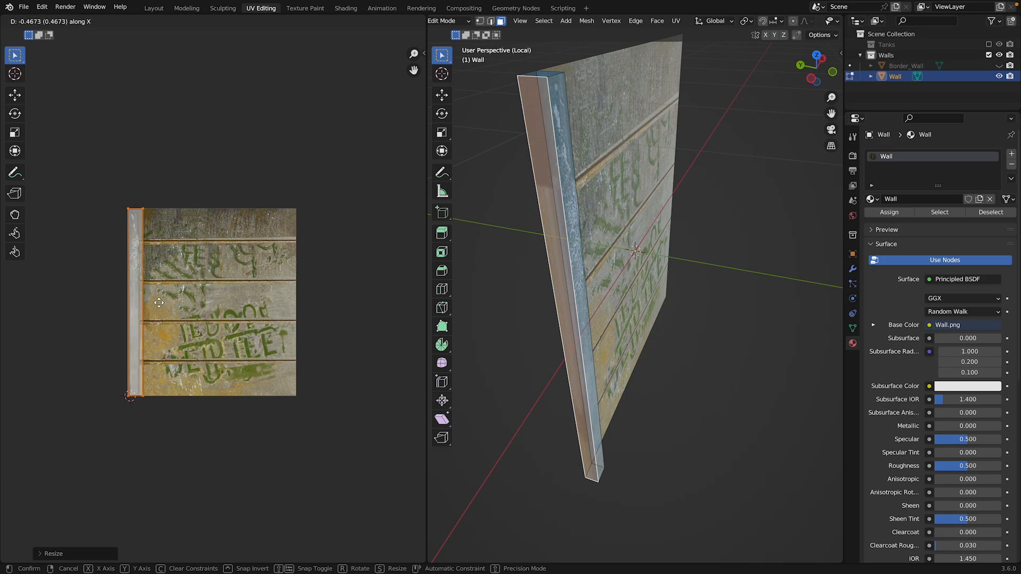
pyautogui.press('Return')
# Step: Fine-tune the outer side face's UV width to match the post strip and preview the wall in Object Mode
pyautogui.press('s')
pyautogui.press('x')
pyautogui.press('Return')
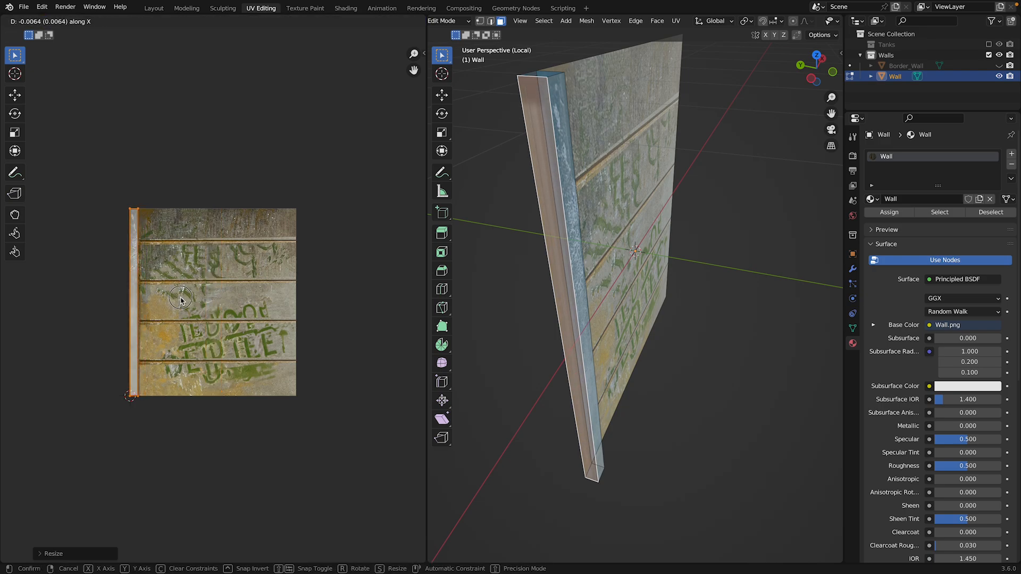
pyautogui.press('Tab')
pyautogui.press('Tab')
pyautogui.press('Tab')
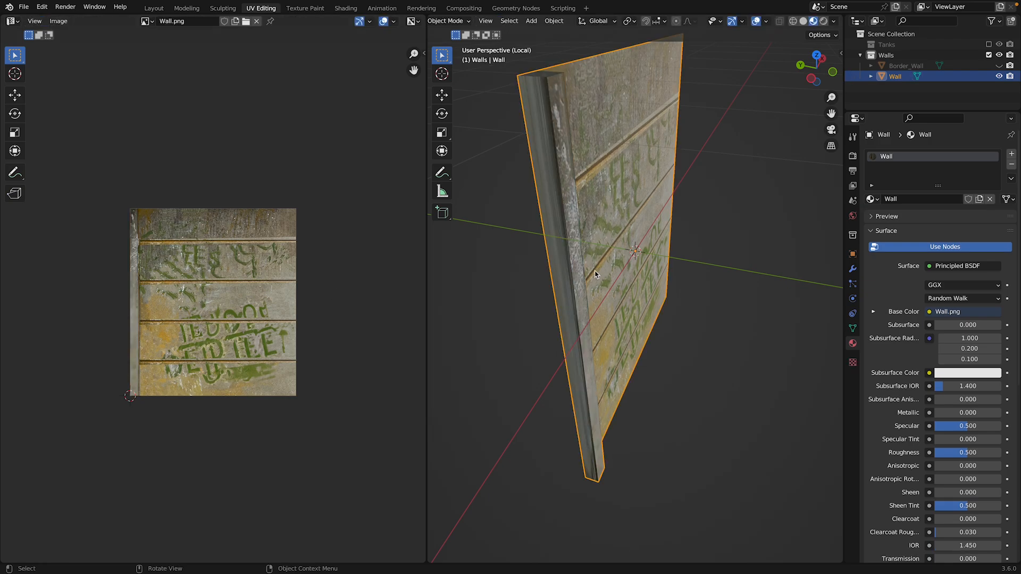
# Step: Reset the outer side face's UVs and project them from the left view, fitted to the texture bounds
pyautogui.moveTo(830, 72); pyautogui.dragTo(822, 76)
pyautogui.press('Tab')
pyautogui.press('u')
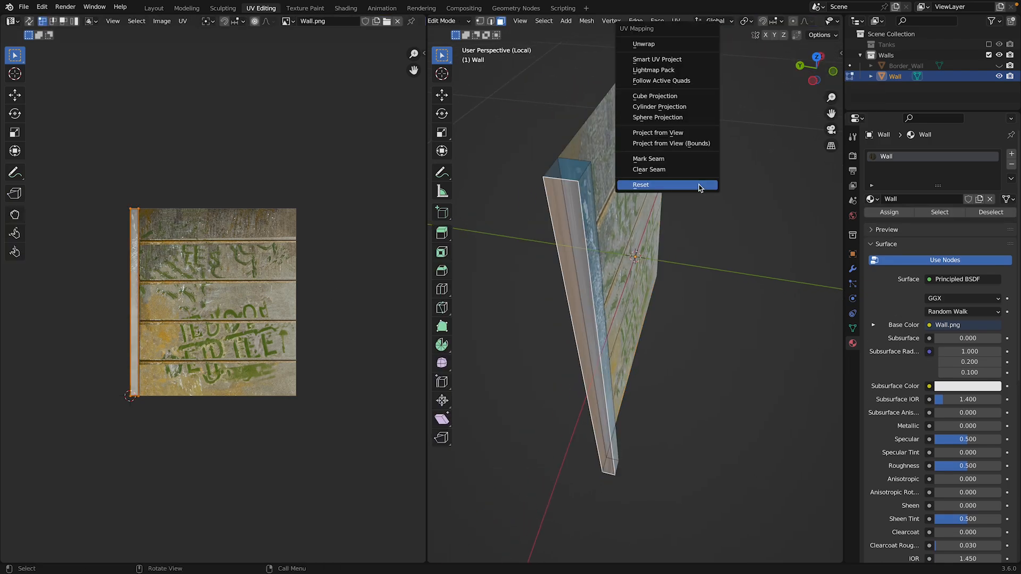
pyautogui.click(699, 184)
pyautogui.scroll(3, 346, 276)
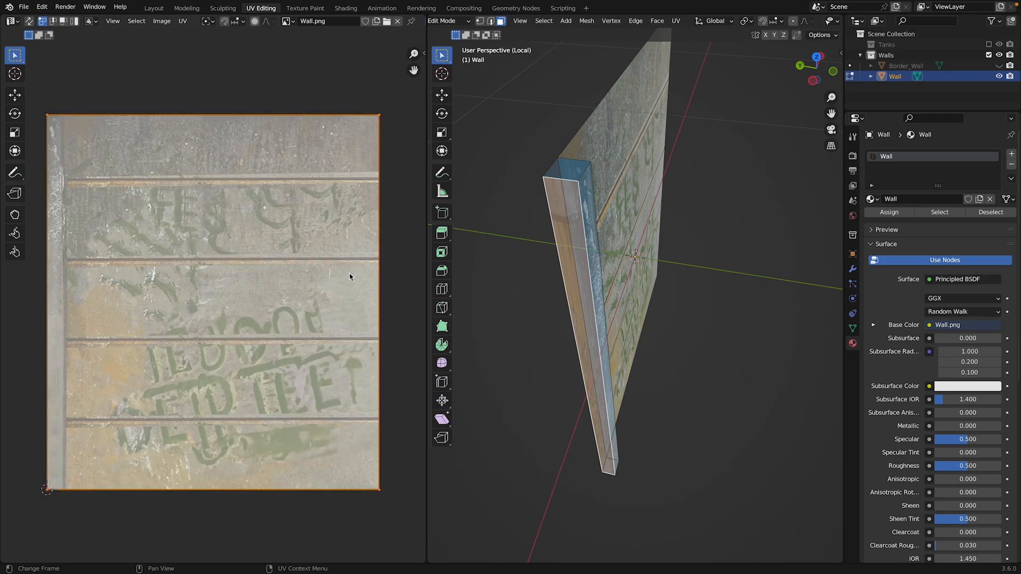
pyautogui.click(813, 80)
pyautogui.press('u')
pyautogui.click(711, 129)
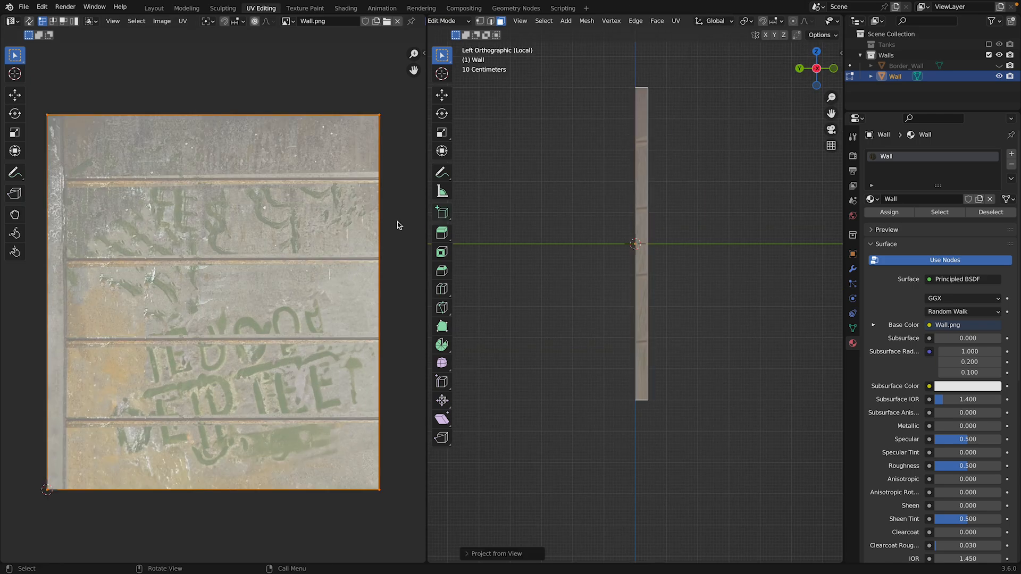
# Step: Scale the newly projected side face UVs down along X and shift them over the texture's post strip
pyautogui.press('s')
pyautogui.press('x')
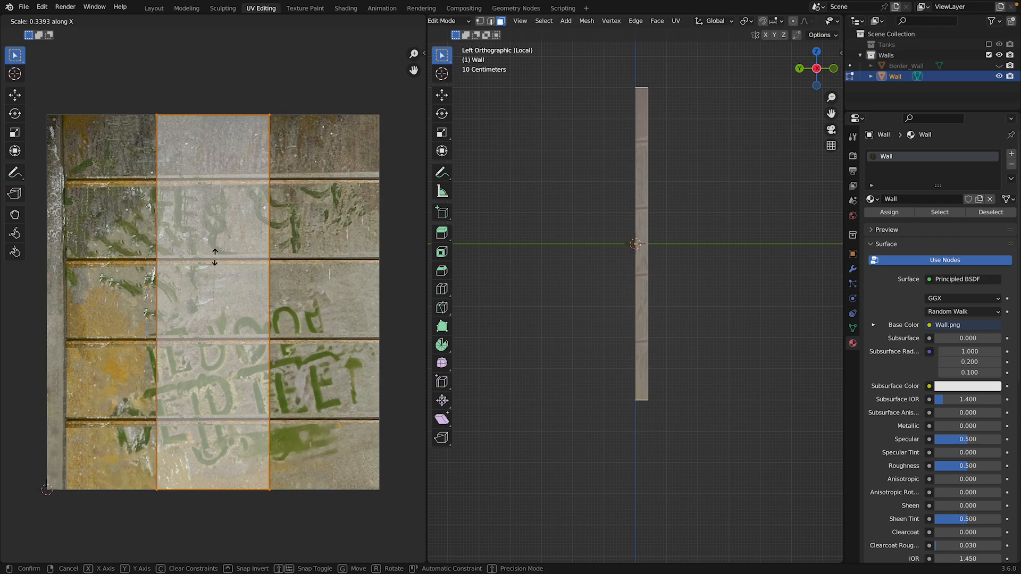
pyautogui.click(201, 274)
pyautogui.press('g')
pyautogui.click(139, 268)
pyautogui.press('s')
pyautogui.press('x')
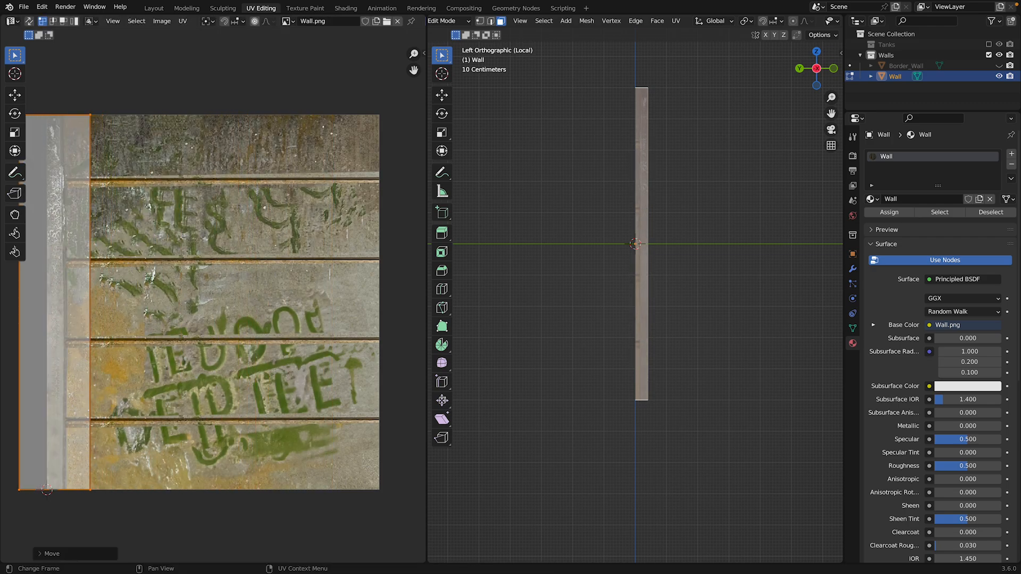
pyautogui.click(67, 290)
# Step: Refine the side face UVs' position and X width to fit exactly within the post strip, and leave Edit Mode
pyautogui.press('g')
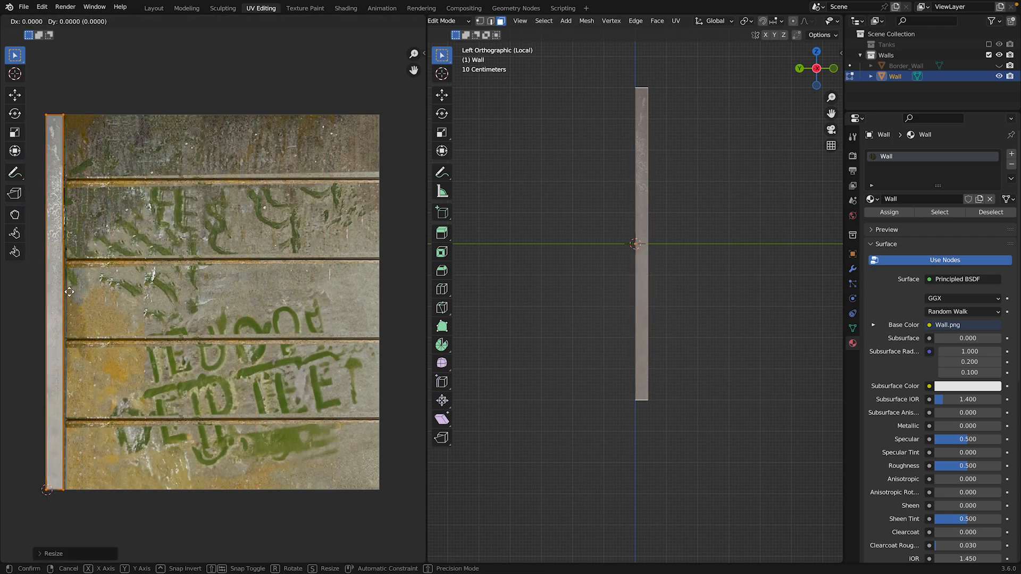
pyautogui.click(71, 292)
pyautogui.press('s')
pyautogui.press('x')
pyautogui.click(67, 291)
pyautogui.press('Tab')
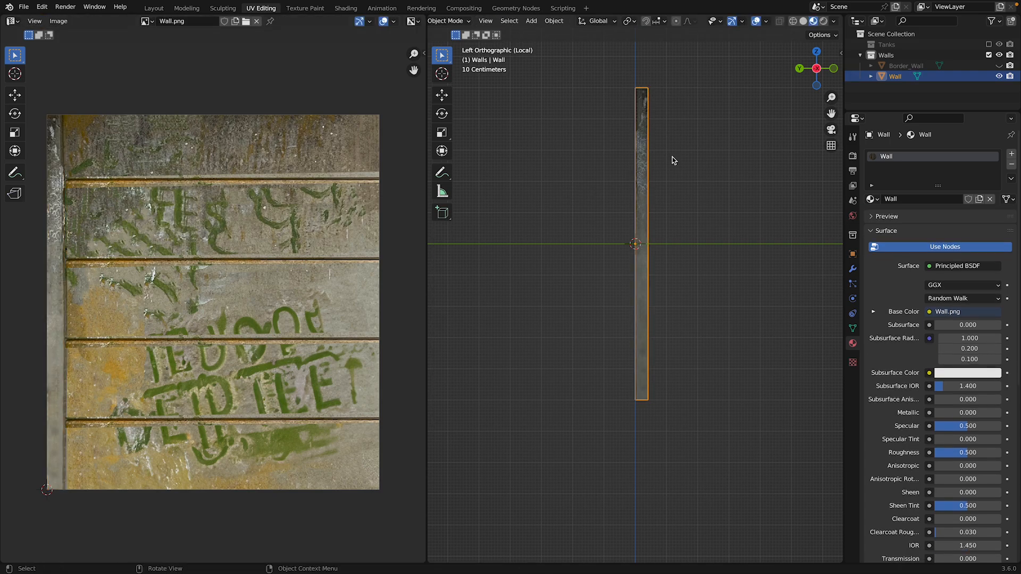
# Step: Select the edges around the post's top end face in edge select mode
pyautogui.moveTo(817, 68)
pyautogui.mouseDown()
pyautogui.moveTo(795, 85)
pyautogui.moveTo(823, 71)
pyautogui.moveTo(814, 69)
pyautogui.mouseUp()
pyautogui.scroll(-3, 772, 95)
pyautogui.press('Tab')
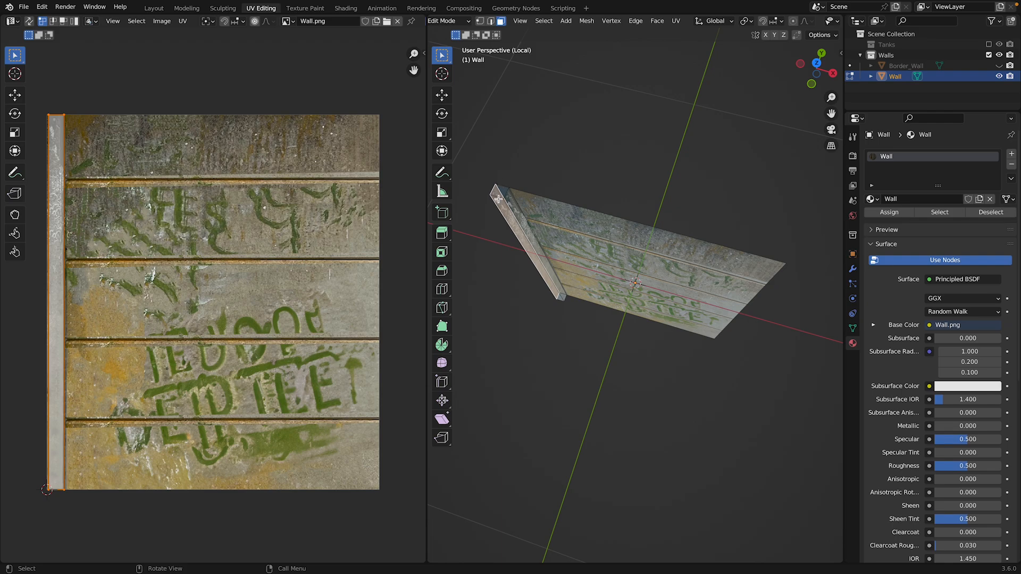
pyautogui.click(491, 21)
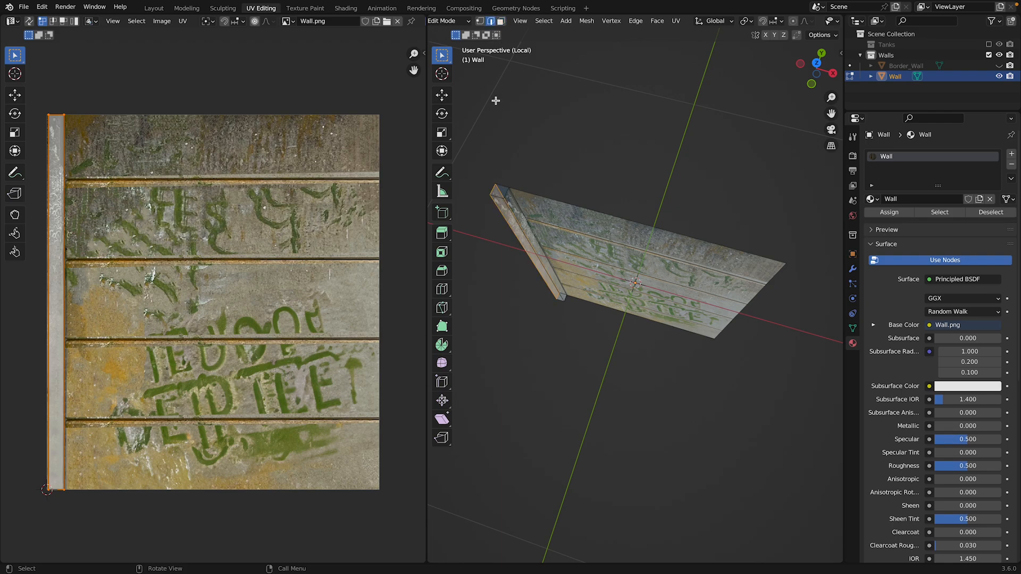
pyautogui.click(498, 200)
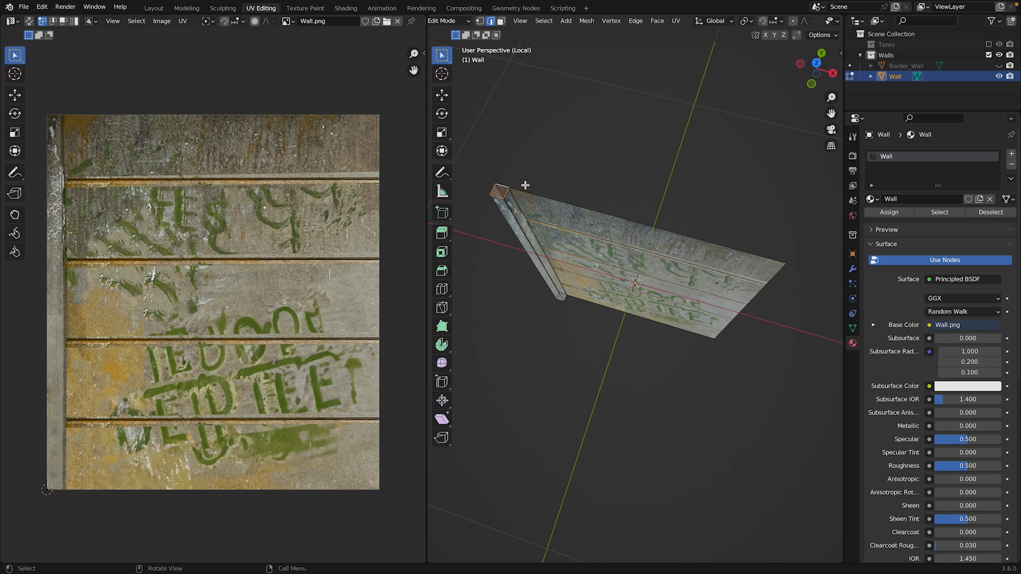
pyautogui.keyDown('alt'); pyautogui.click(526, 185); pyautogui.keyUp('alt')
pyautogui.click(503, 188)
# Step: Project the post's top end face UVs from the top view, fitted to the texture bounds
pyautogui.press('g')
pyautogui.click(189, 159)
pyautogui.press('u')
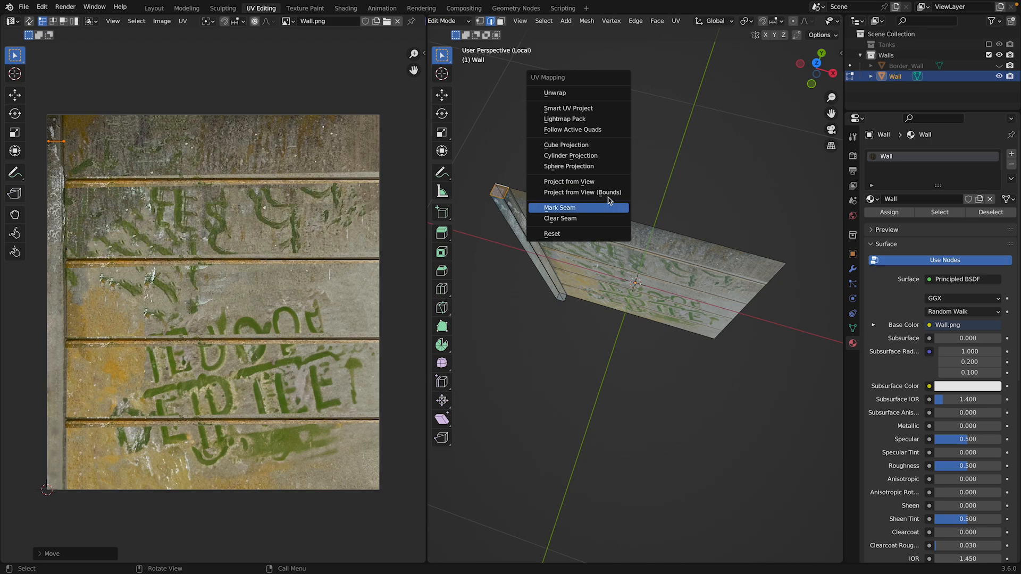
pyautogui.click(610, 208)
pyautogui.click(817, 64)
pyautogui.press('u')
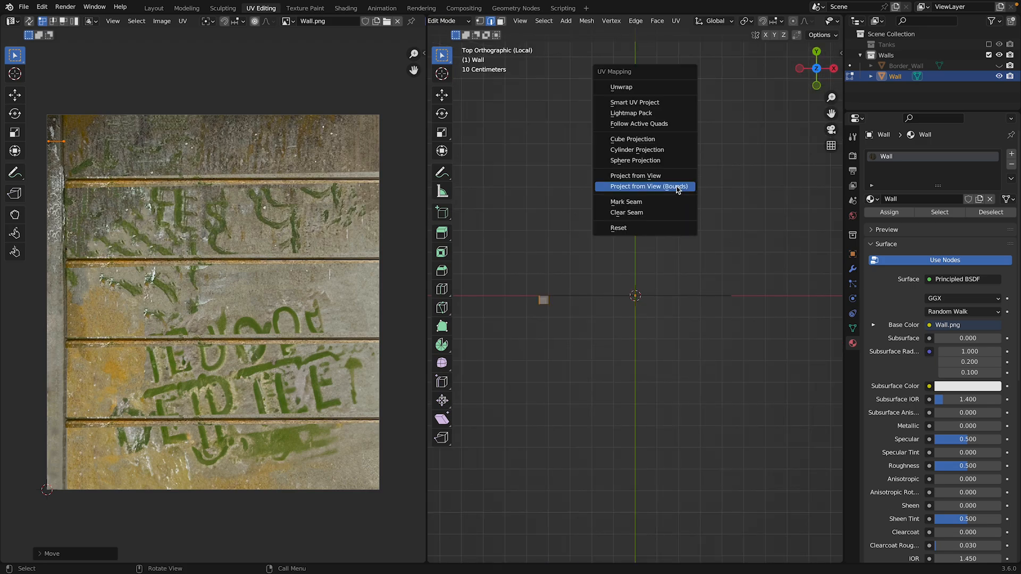
pyautogui.click(638, 187)
# Step: Shrink the top end face's UVs to a small square and place it inside the texture's post strip
pyautogui.press('s')
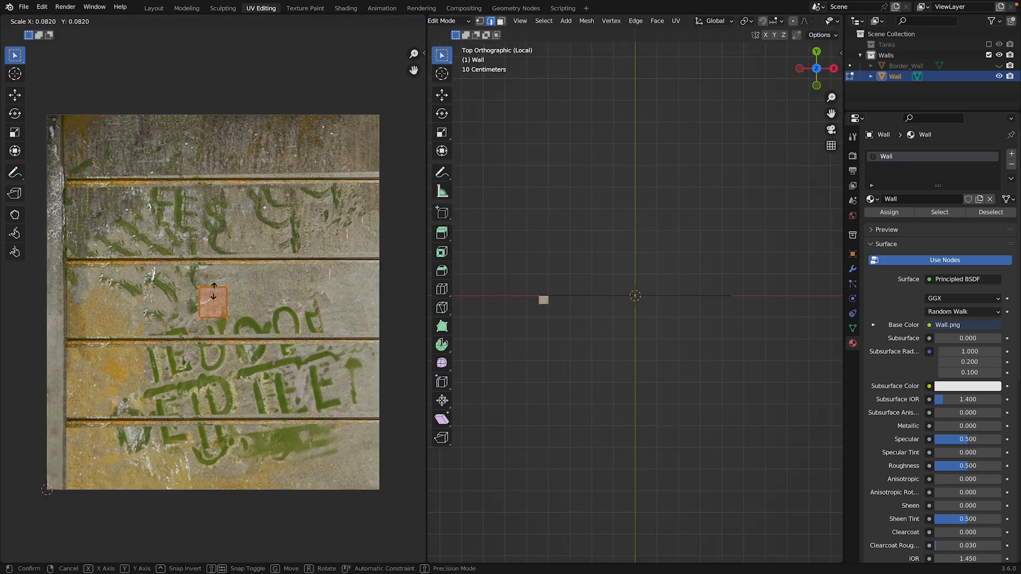
pyautogui.click(214, 297)
pyautogui.press('g')
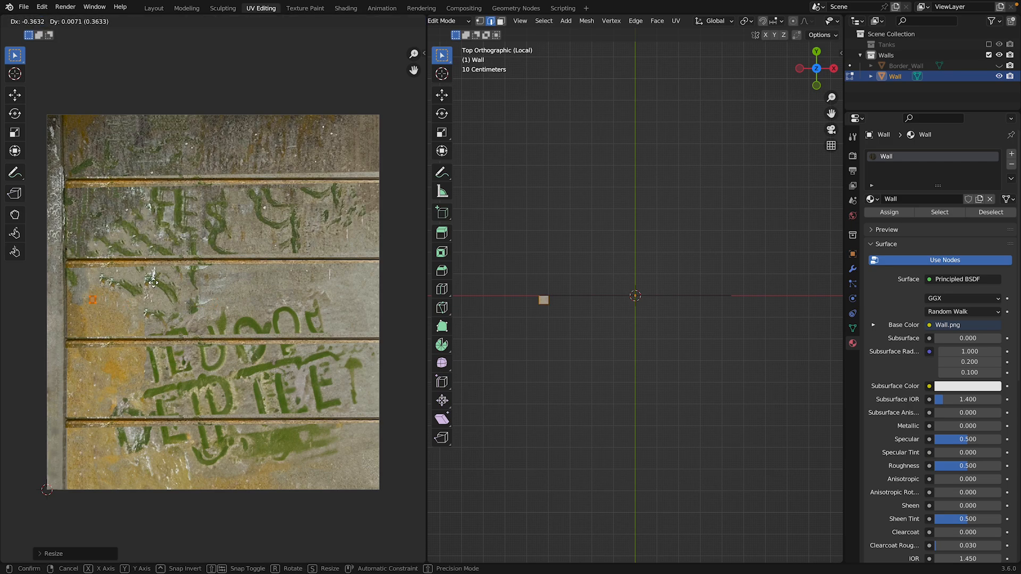
pyautogui.click(119, 291)
pyautogui.press('s')
pyautogui.click(176, 273)
pyautogui.press('g')
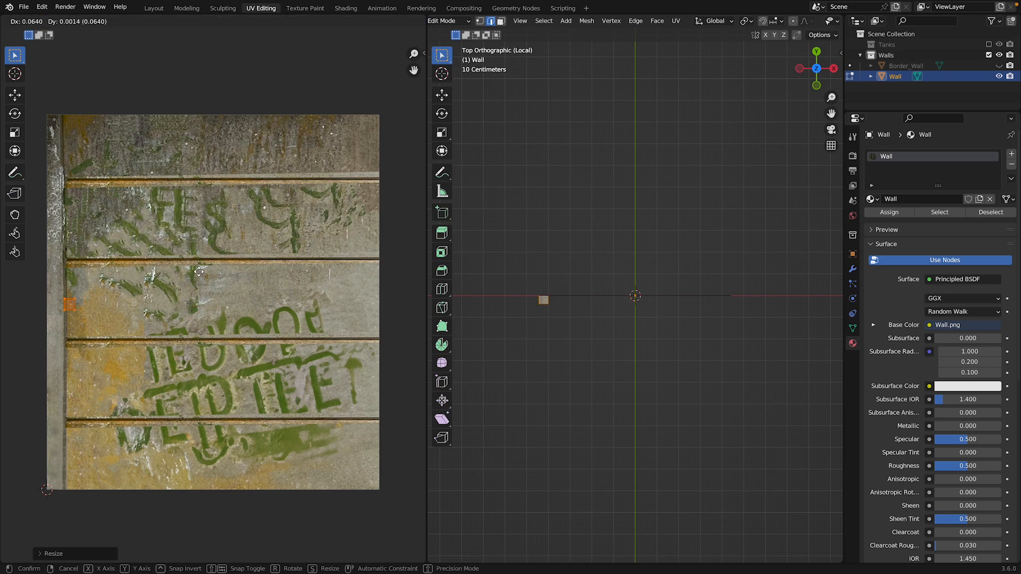
pyautogui.click(189, 274)
pyautogui.press('s')
pyautogui.click(192, 277)
pyautogui.press('Tab')
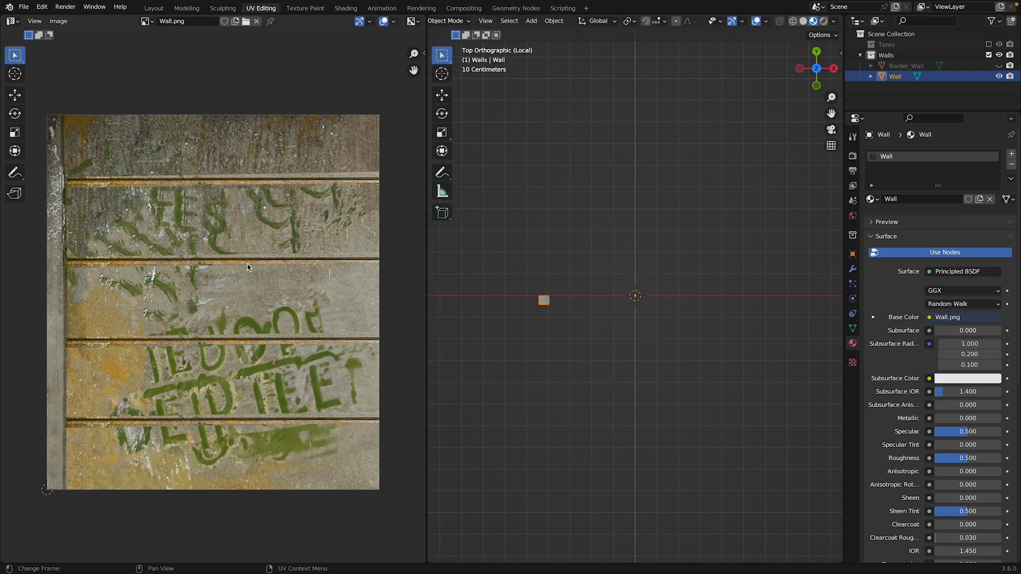
# Step: Select all of the post's vertices in the top view and separate them into their own object
pyautogui.scroll(-2, 689, 95)
pyautogui.press('Tab')
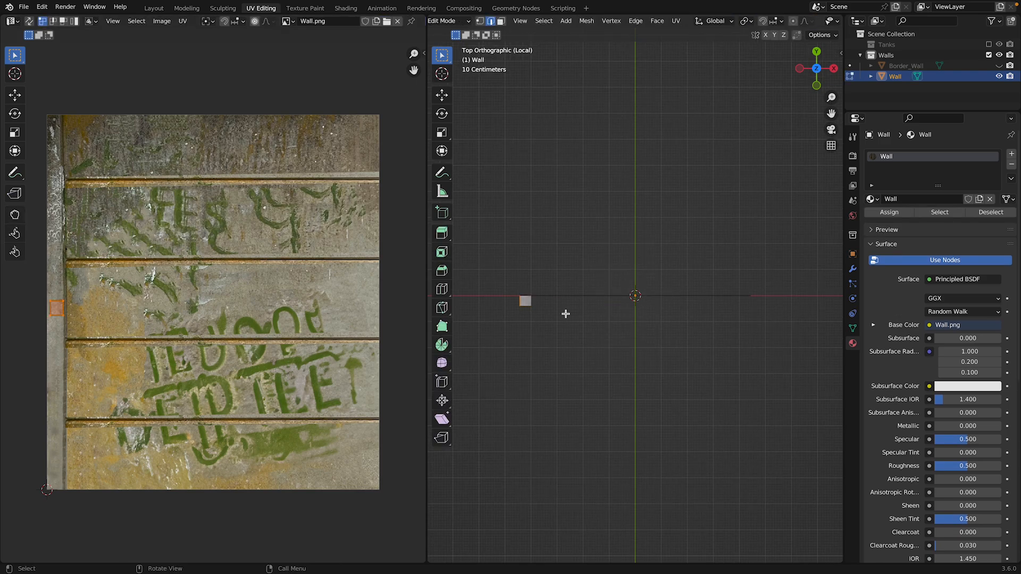
pyautogui.scroll(2, 548, 319)
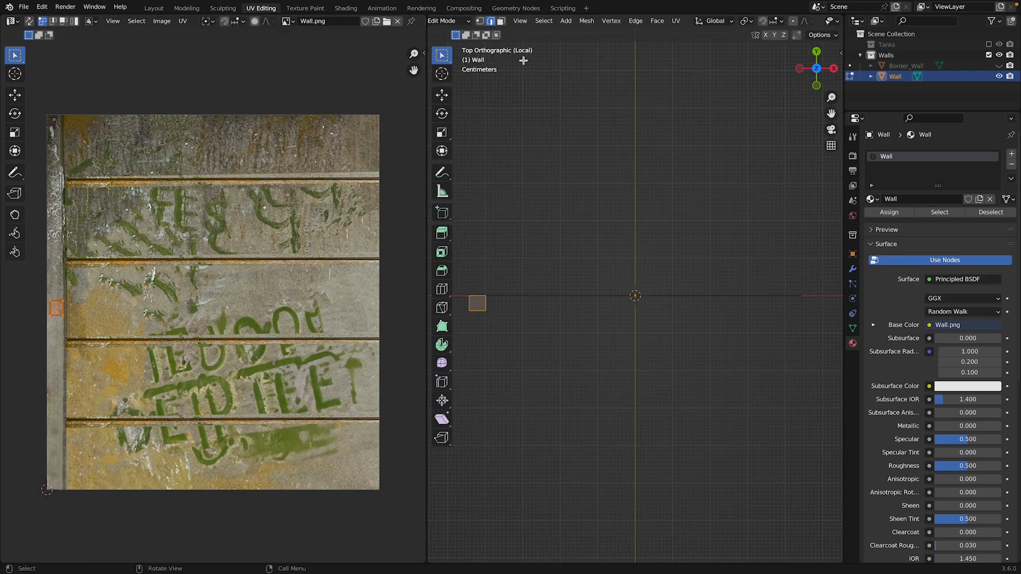
pyautogui.moveTo(468, 269); pyautogui.dragTo(525, 355)
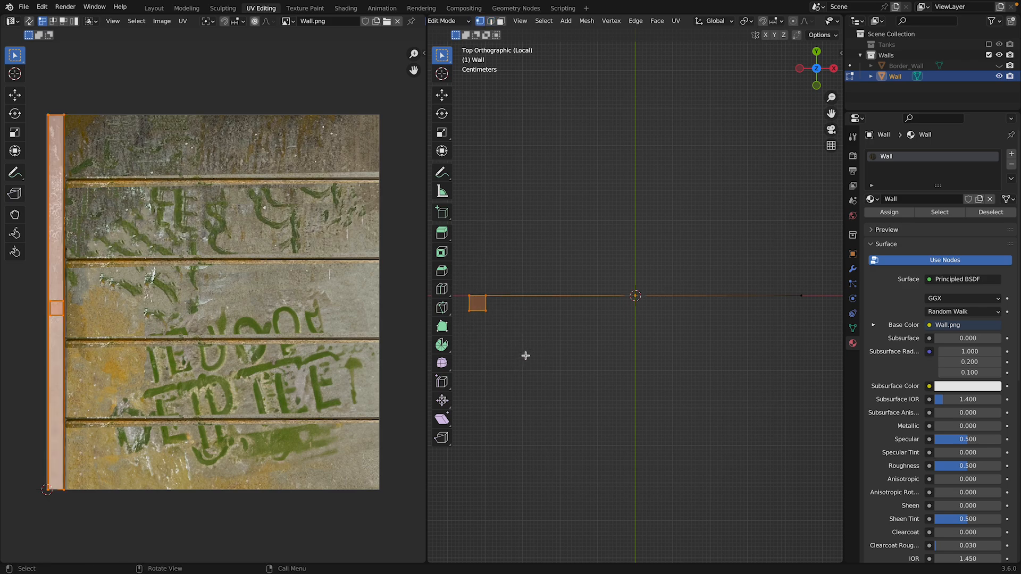
pyautogui.press('p')
pyautogui.click(526, 296)
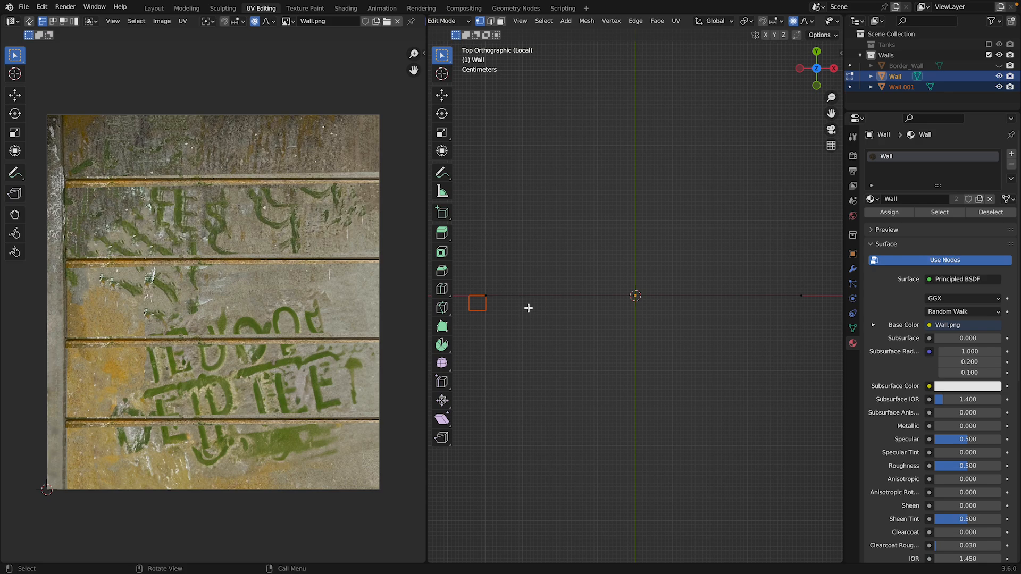
# Step: Move the separated post along Y to centre it on the wall panel and join it back to the wall
pyautogui.press('Tab')
pyautogui.click(485, 304)
pyautogui.press('g')
pyautogui.press('y')
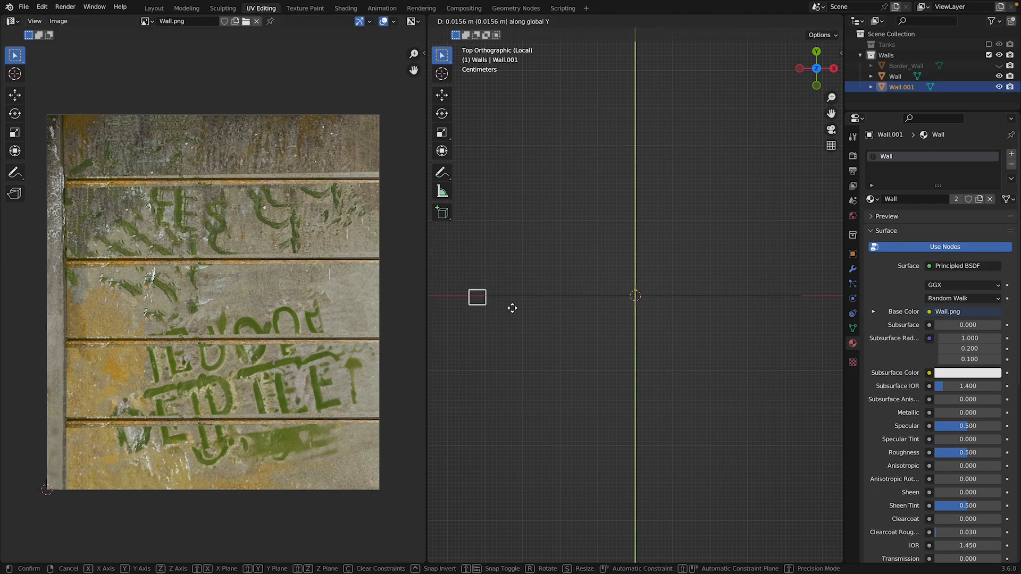
pyautogui.click(511, 298)
pyautogui.keyDown('shift'); pyautogui.click(512, 298); pyautogui.keyUp('shift')
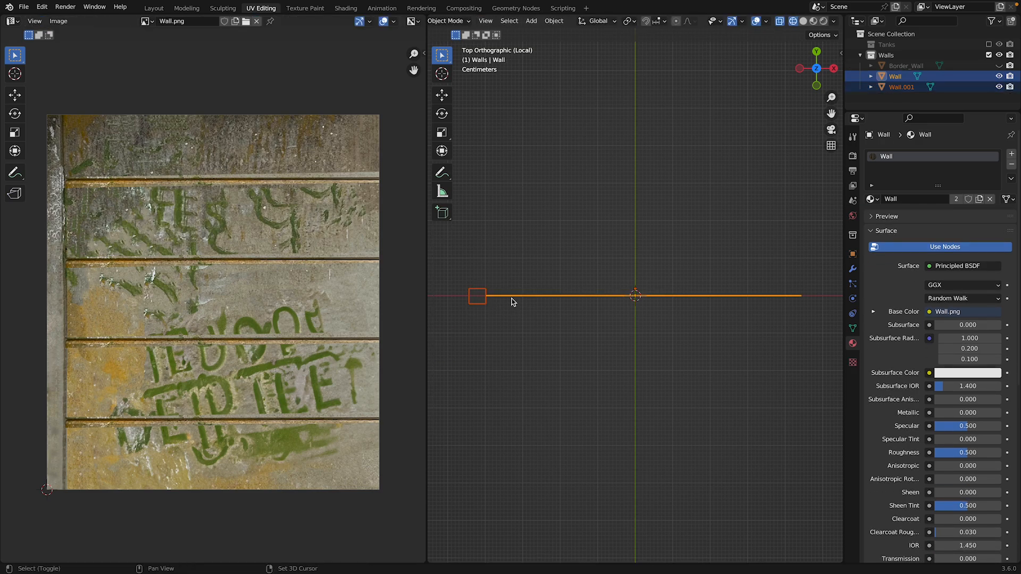
pyautogui.hotkey('ctrl', 'j')
# Step: Duplicate the linked geometry of the flat wall panel in place and run the last searched operator on the copy
pyautogui.press('Tab')
pyautogui.press('l')
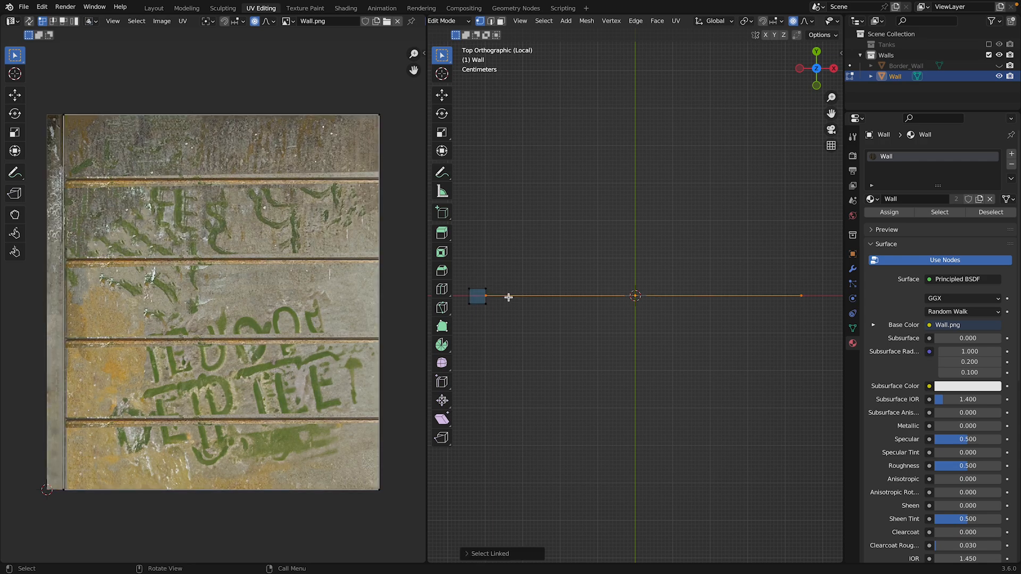
pyautogui.hotkey('shift', 'd')
pyautogui.rightClick(508, 298)
pyautogui.press('F3')
pyautogui.press('Return')
pyautogui.press('Tab')
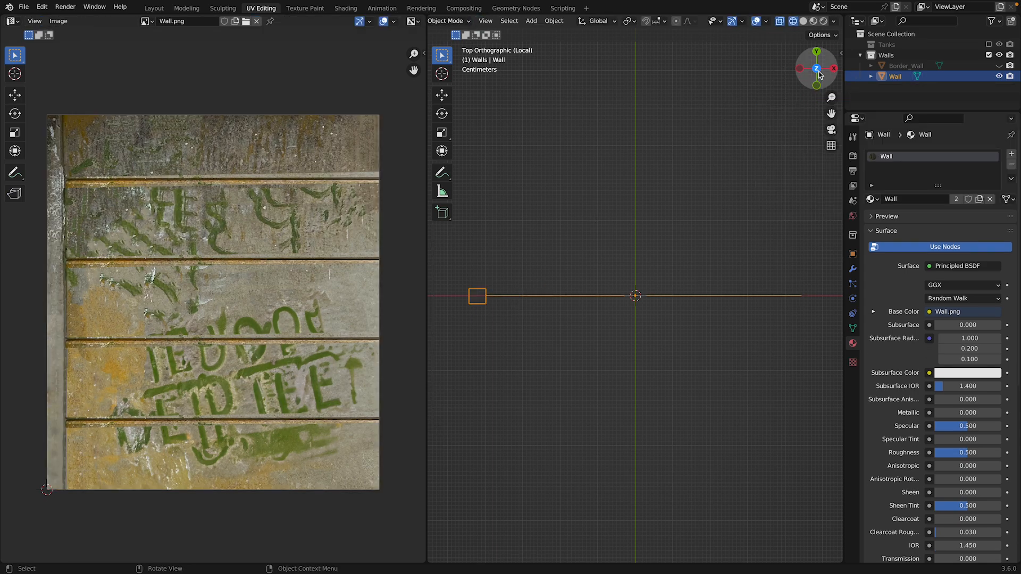
# Step: Unhide the border wall and view it together with the new wall from the front
pyautogui.moveTo(804, 106); pyautogui.dragTo(786, 90, button='middle')
pyautogui.moveTo(808, 74)
pyautogui.mouseDown()
pyautogui.moveTo(849, 70)
pyautogui.moveTo(801, 84)
pyautogui.mouseUp()
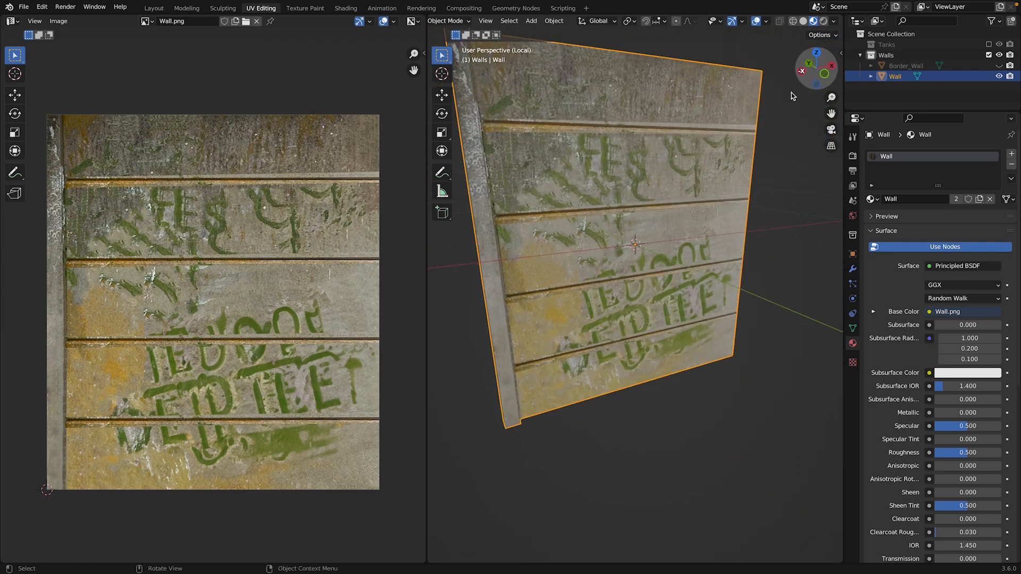
pyautogui.scroll(-4, 745, 160)
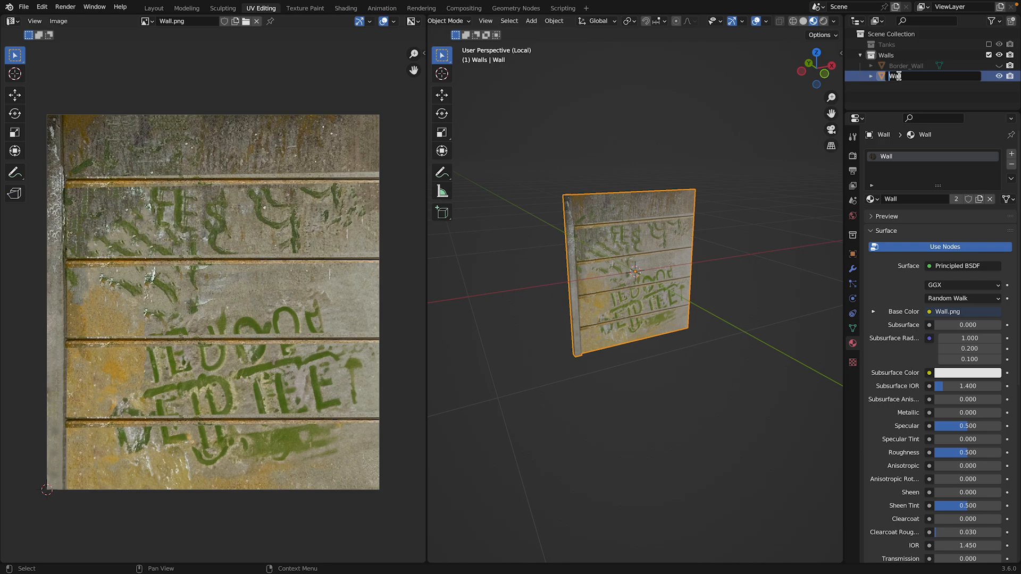
pyautogui.press('Return')
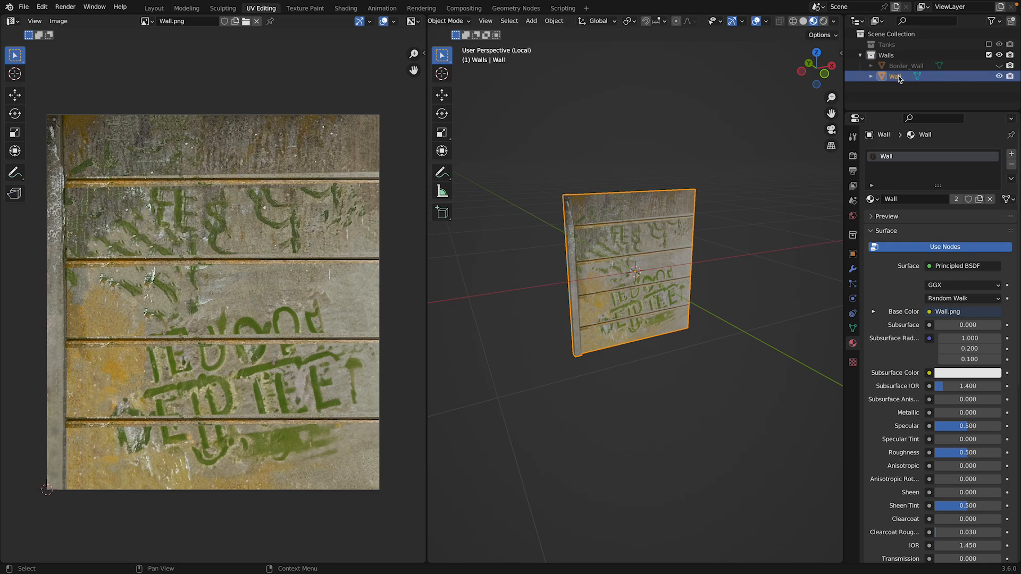
pyautogui.click(998, 66)
pyautogui.moveTo(670, 228); pyautogui.dragTo(626, 287, button='middle')
pyautogui.press('Home')
pyautogui.click(834, 80)
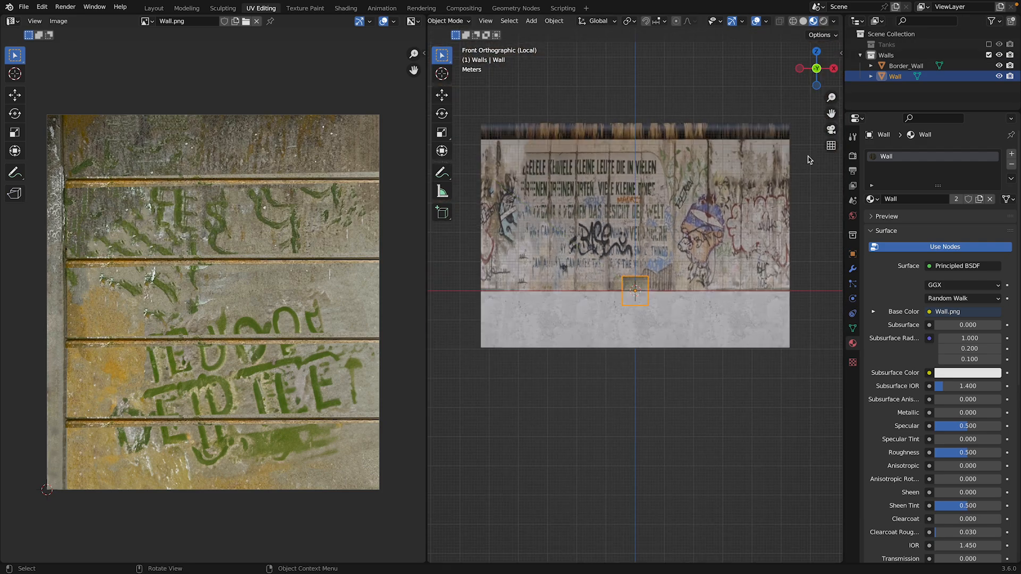
# Step: Scale up the new wall and show the Tanks collection as a size reference
pyautogui.press('s')
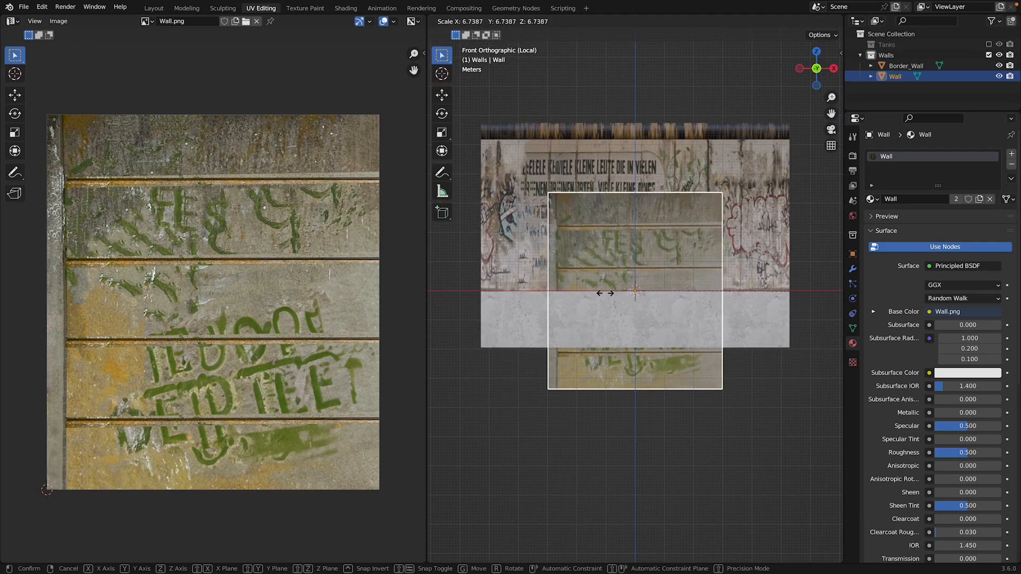
pyautogui.click(561, 305)
pyautogui.click(988, 45)
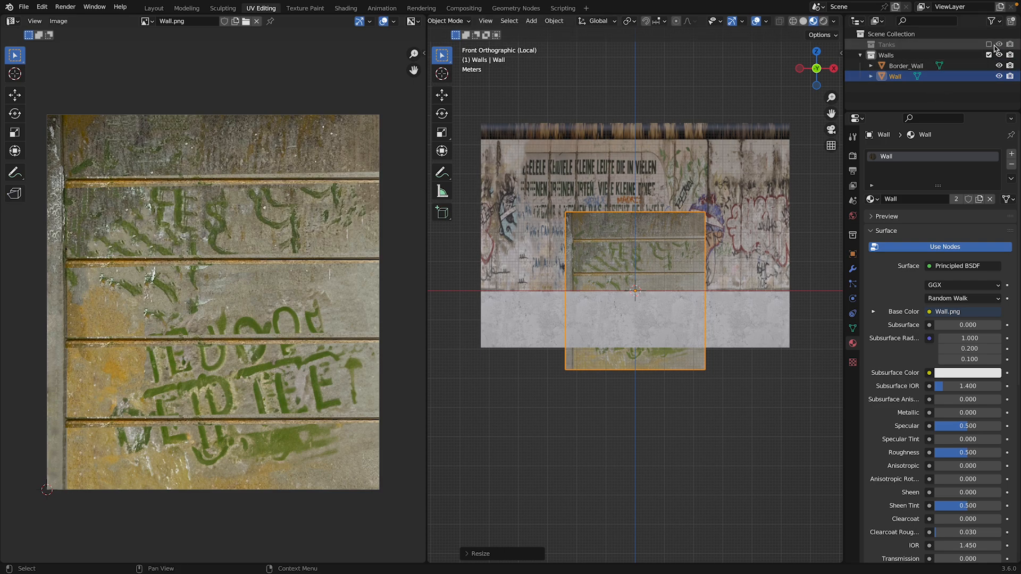
pyautogui.press('s')
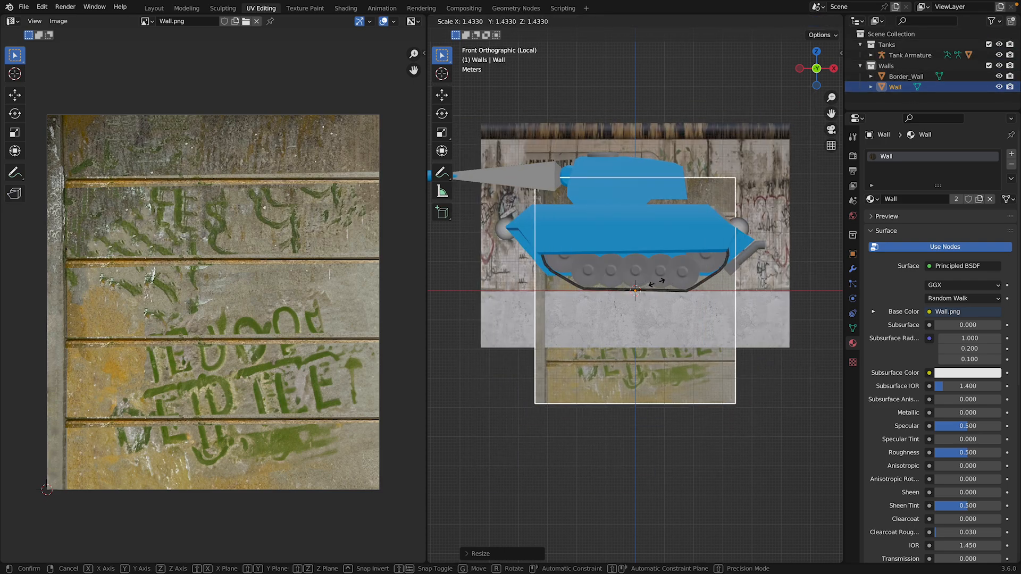
pyautogui.click(645, 278)
# Step: Raise the wall along Z above the ground line and scale it against the tank's height
pyautogui.press('g')
pyautogui.press('z')
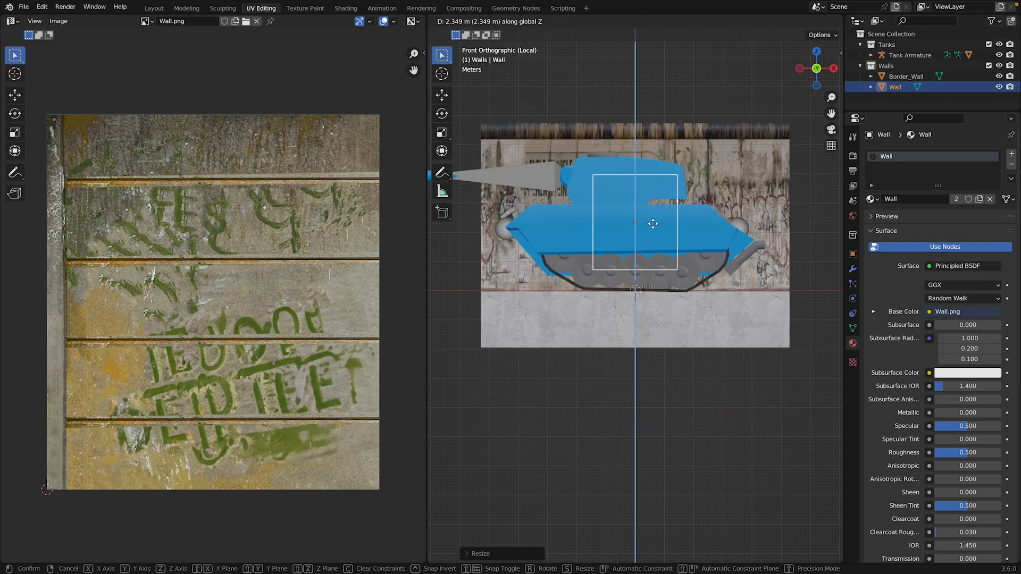
pyautogui.click(653, 224)
pyautogui.press('s')
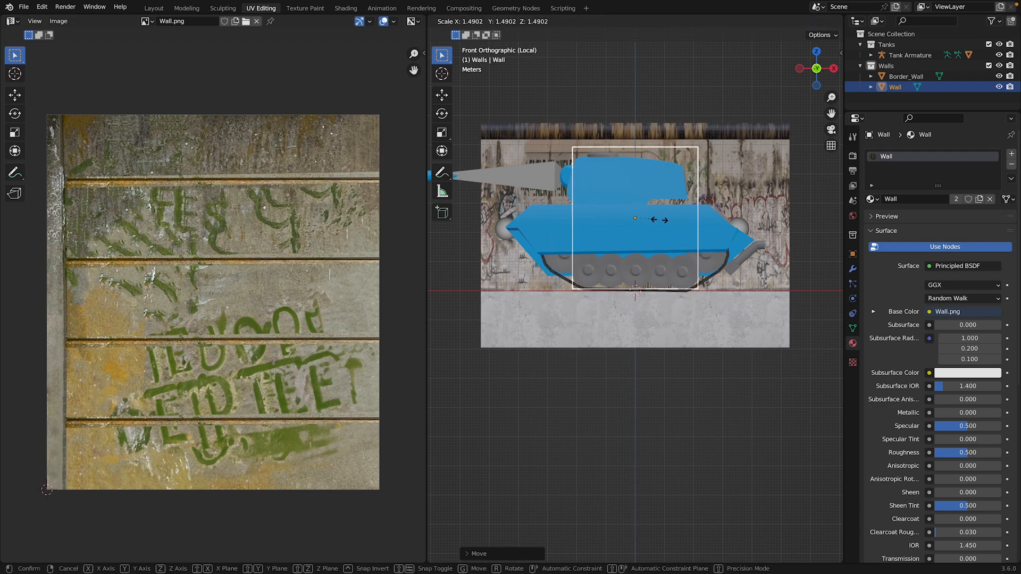
pyautogui.click(655, 221)
# Step: Fine-tune the wall's Z position and scale until it stands on the ground line and reaches about the turret's top
pyautogui.press('g')
pyautogui.press('z')
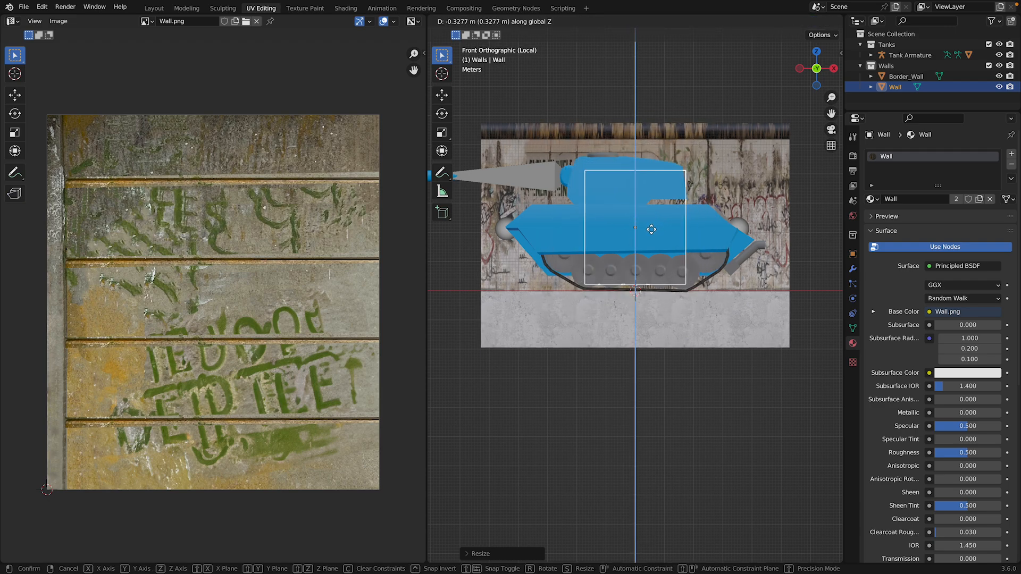
pyautogui.click(648, 235)
pyautogui.press('s')
pyautogui.click(737, 231)
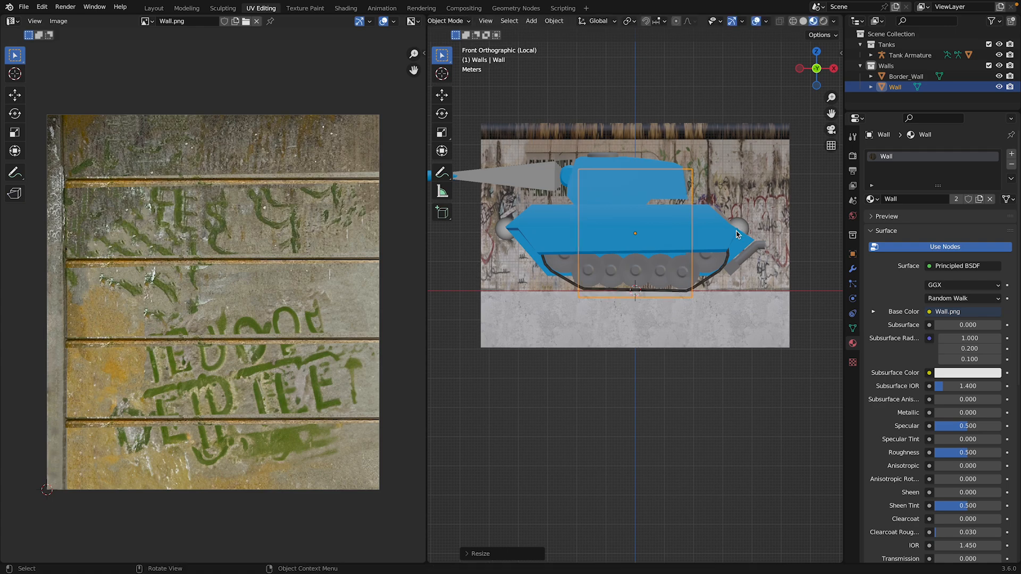
pyautogui.press('g')
pyautogui.press('z')
pyautogui.click(738, 225)
# Step: Select the wall's bottom vertices in wireframe and move them along Z onto the ground line
pyautogui.press('Tab')
pyautogui.hotkey('shift', 'z')
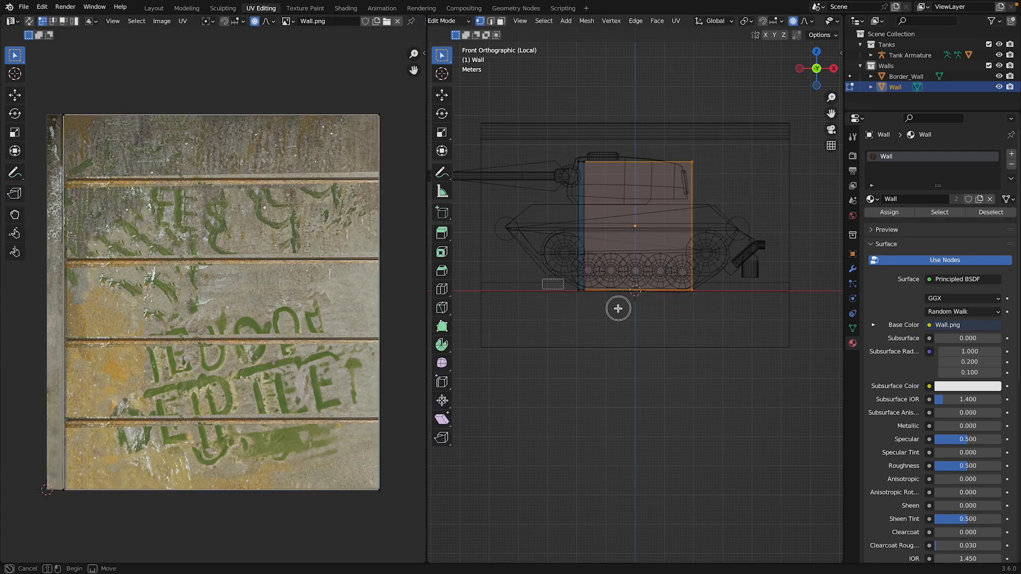
pyautogui.press('g')
pyautogui.press('z')
pyautogui.click(713, 281)
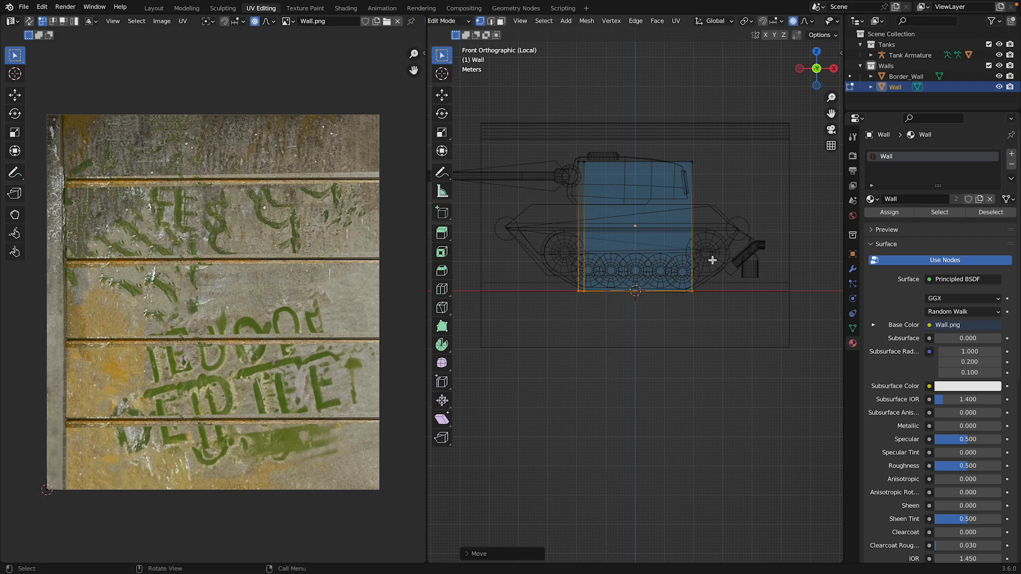
# Step: Snap the wall's bottom vertices to the 3D cursor at the origin, keeping their offset
pyautogui.scroll(8, 695, 256)
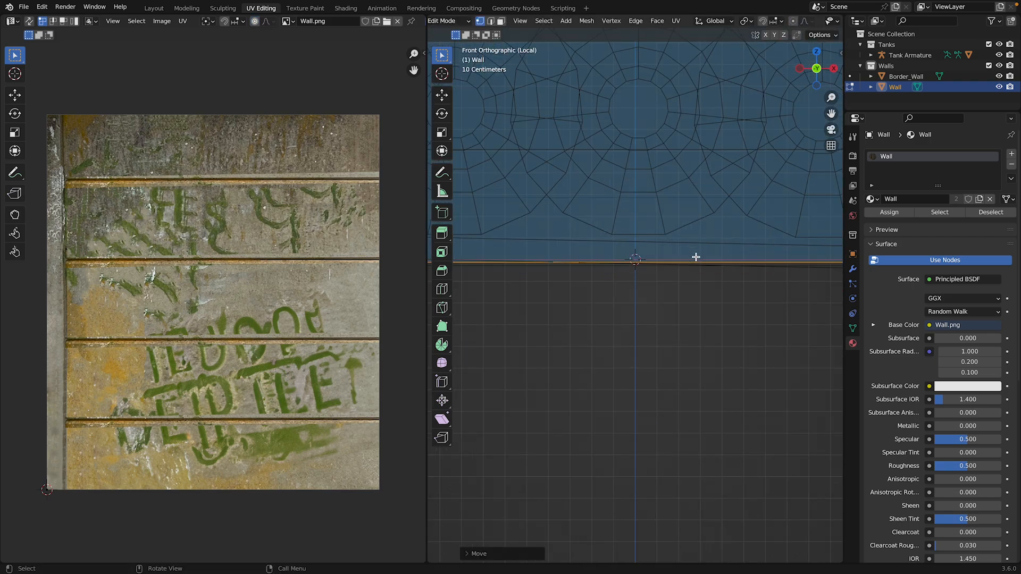
pyautogui.hotkey('shift', 's')
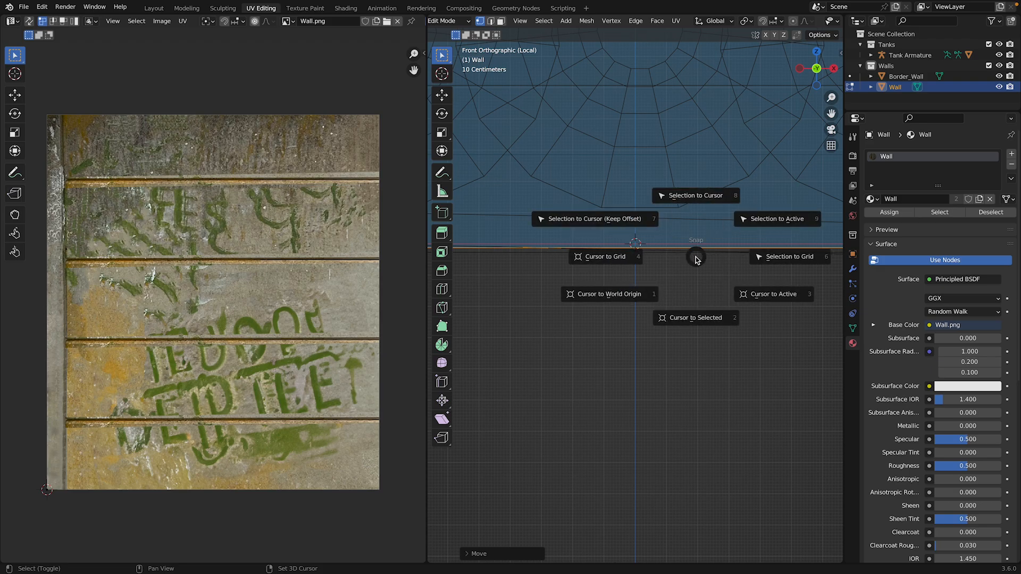
pyautogui.click(626, 219)
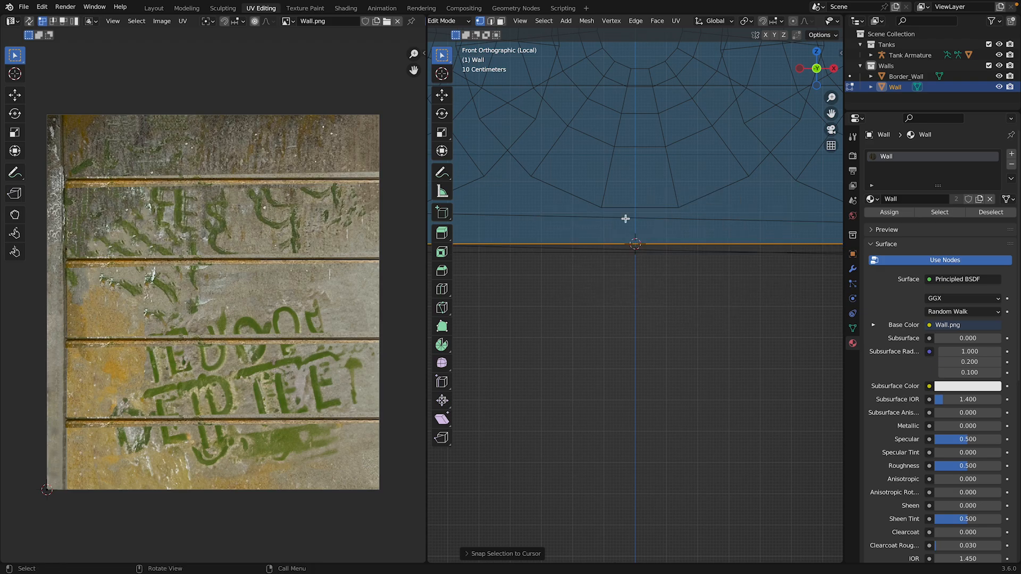
# Step: Move the wall's top vertices along X directly above the bottom ones to make the sides vertical
pyautogui.scroll(-6, 657, 234)
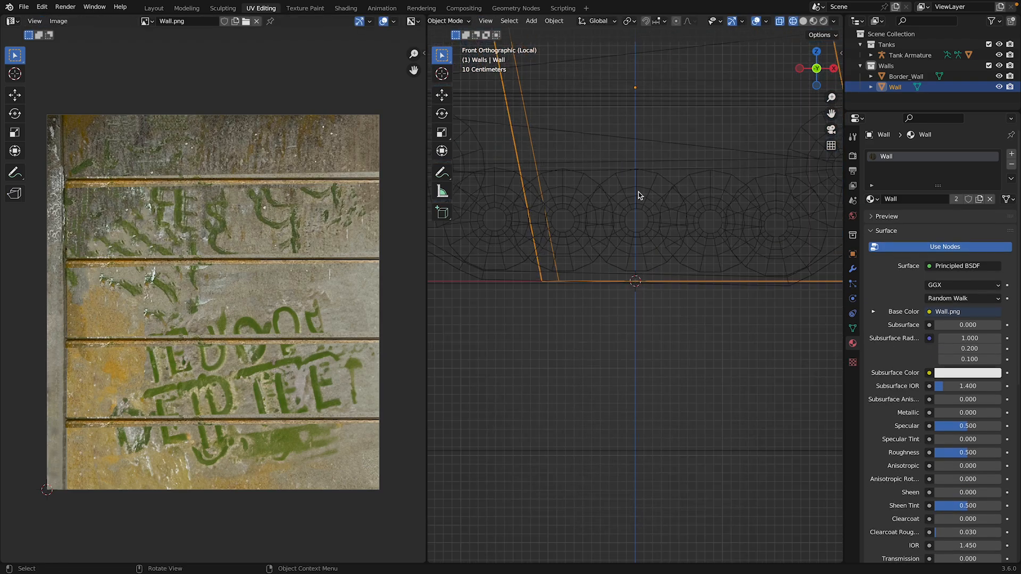
pyautogui.press('g')
pyautogui.press('x')
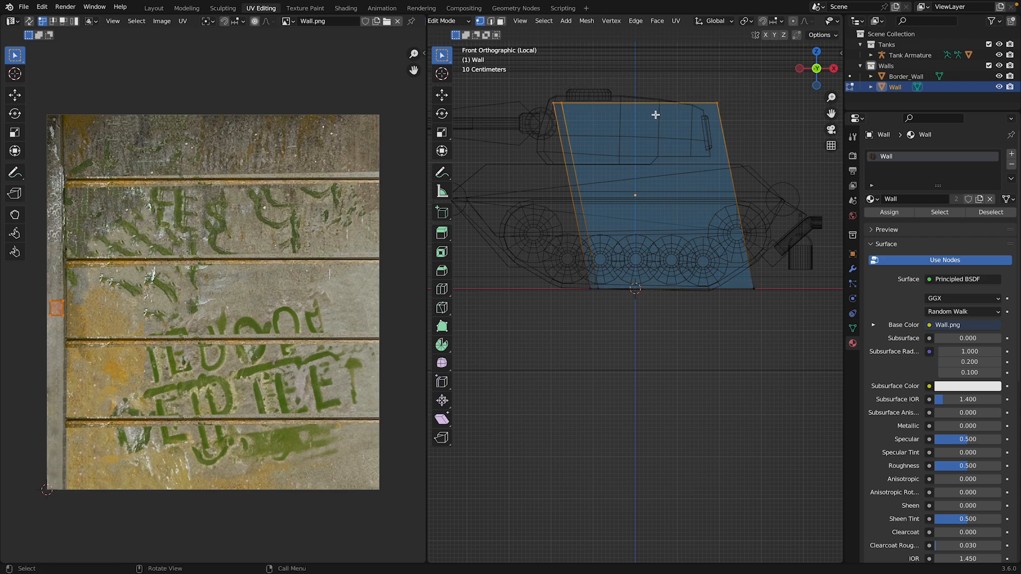
pyautogui.click(691, 107)
pyautogui.press('Tab')
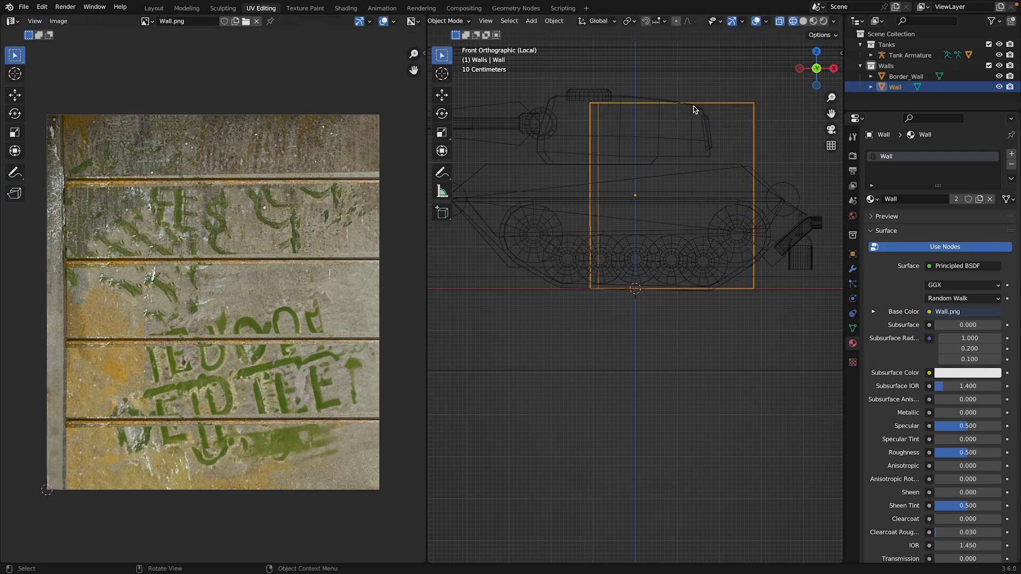
# Step: Compare the walls with the tank in material preview and exclude the Tanks collection from the front view
pyautogui.moveTo(816, 68)
pyautogui.mouseDown()
pyautogui.moveTo(790, 82)
pyautogui.moveTo(752, 75)
pyautogui.moveTo(838, 50)
pyautogui.mouseUp()
pyautogui.click(814, 21)
pyautogui.scroll(-5, 566, 241)
pyautogui.click(592, 261)
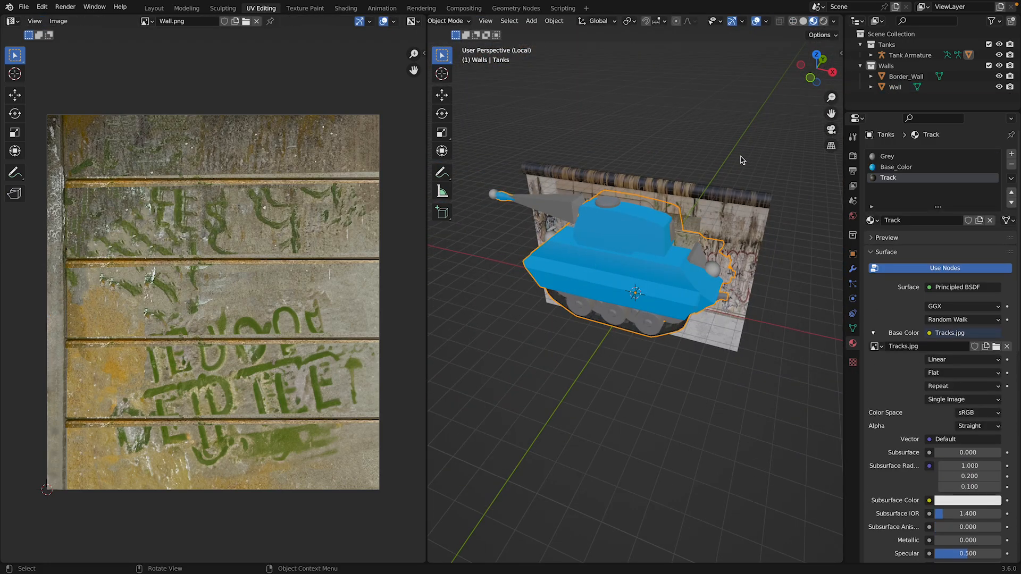
pyautogui.click(810, 78)
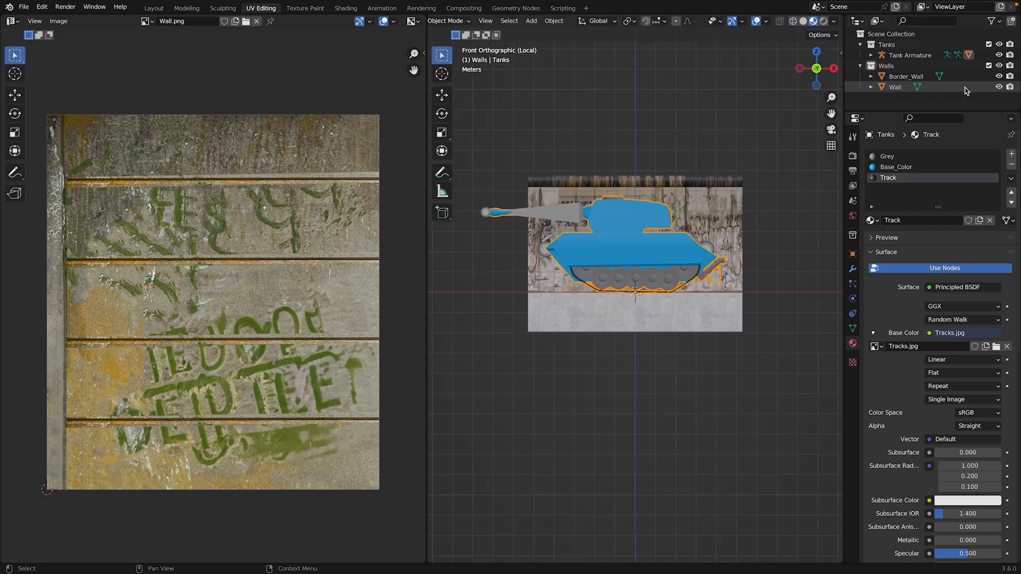
pyautogui.click(989, 45)
pyautogui.scroll(3, 758, 146)
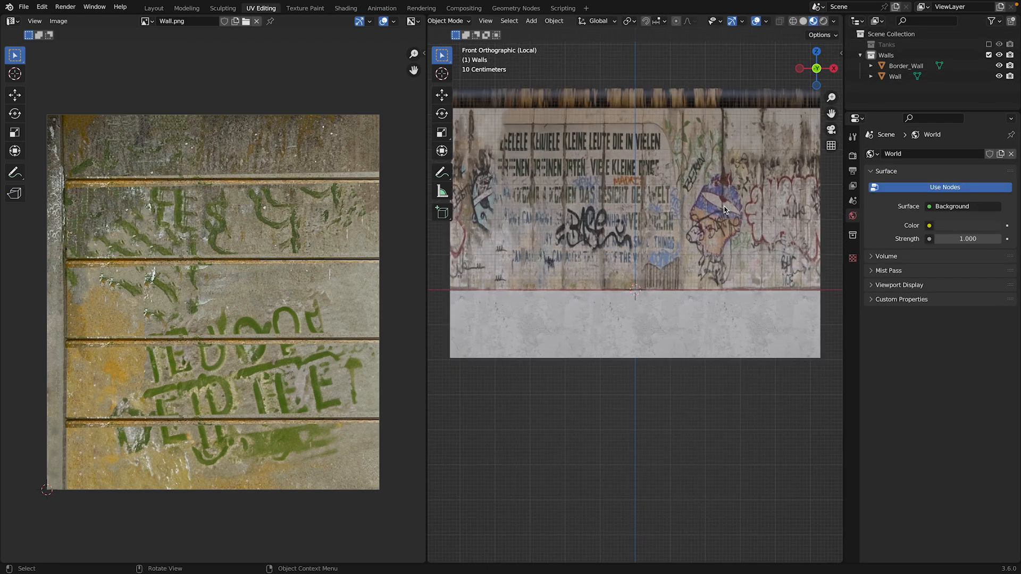
# Step: Select the border wall and hide it to leave only the new wall in view
pyautogui.click(754, 148)
pyautogui.press('h')
pyautogui.hotkey('ctrl', 'z')
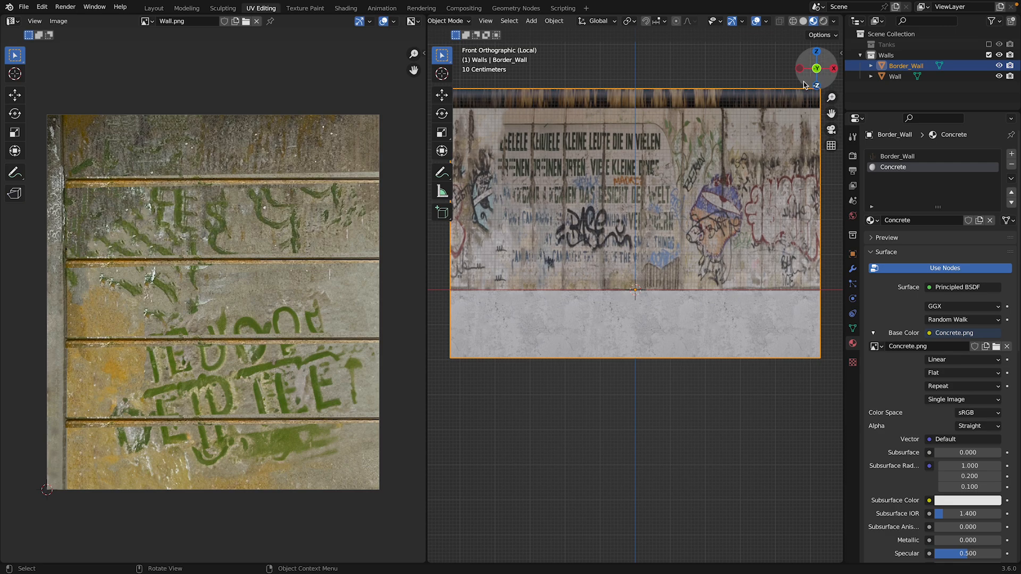
pyautogui.hotkey('ctrl', 'a')
pyautogui.click(730, 160)
pyautogui.press('h')
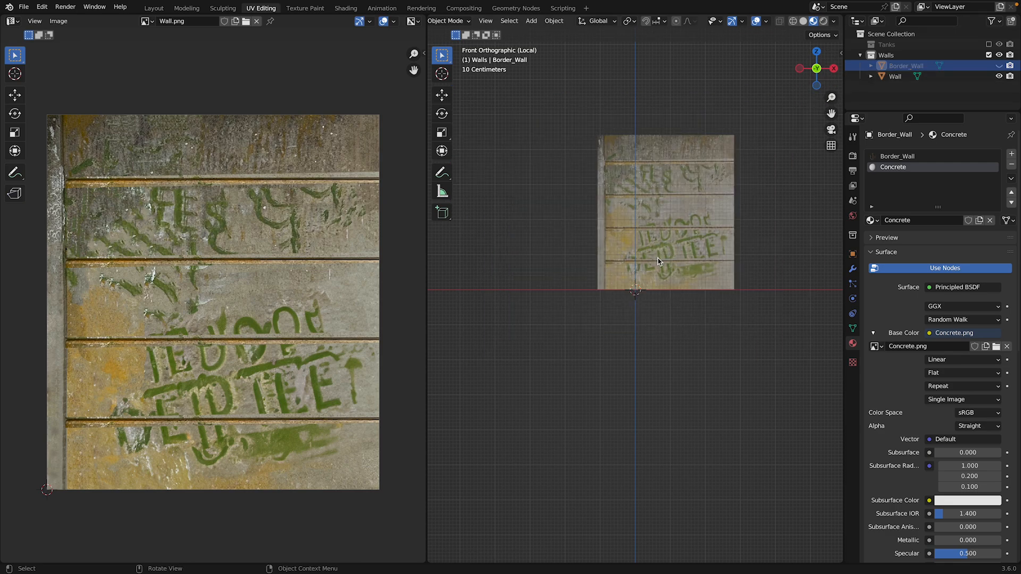
# Step: Select the new wall's bottom vertices and move them down along Z to extend the wall below ground level
pyautogui.click(639, 269)
pyautogui.press('Tab')
pyautogui.hotkey('alt', 'z')
pyautogui.moveTo(552, 281); pyautogui.dragTo(793, 320)
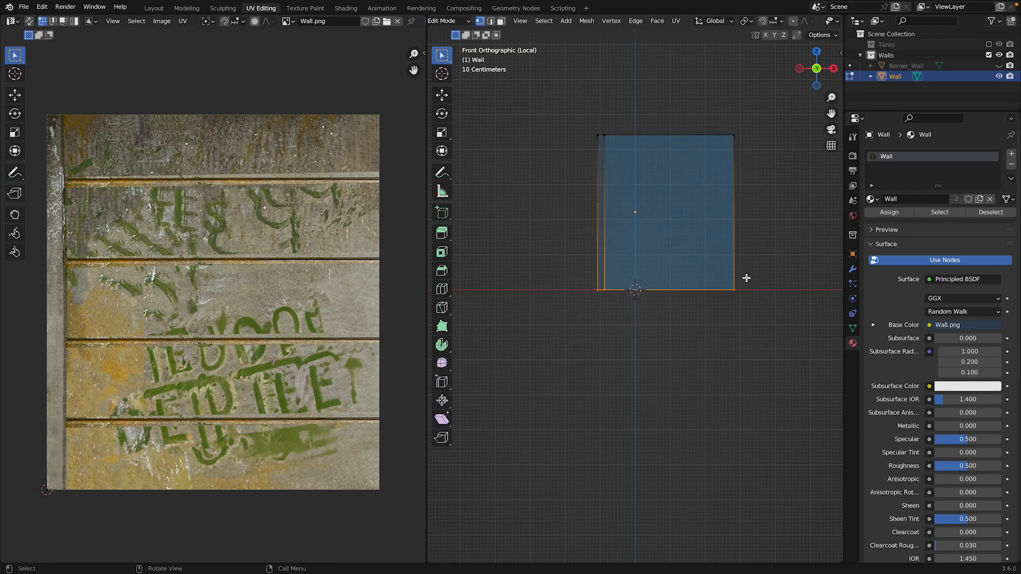
pyautogui.press('Tab')
pyautogui.press('Tab')
pyautogui.hotkey('shift', 'z')
pyautogui.press('g')
pyautogui.press('z')
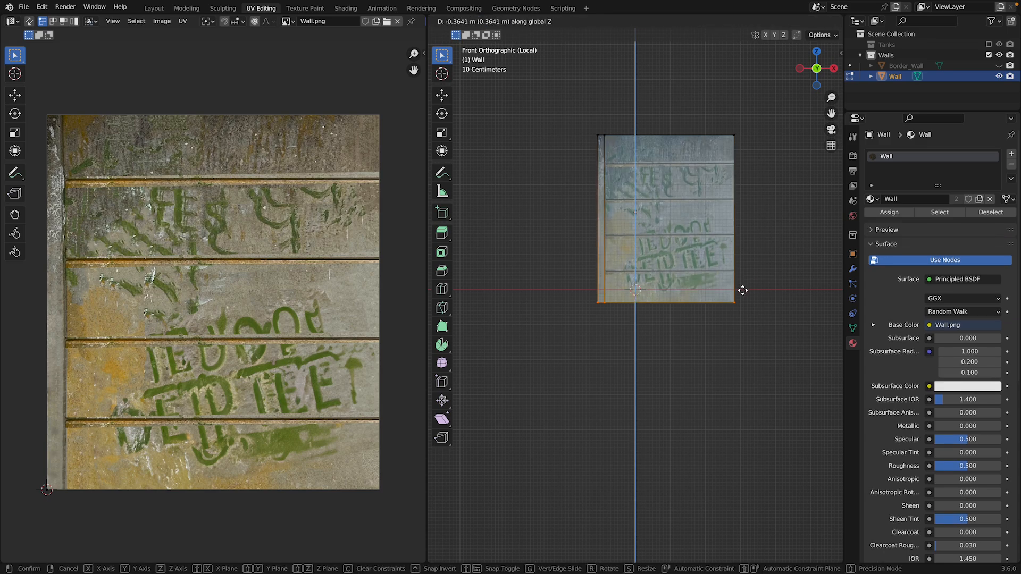
pyautogui.click(741, 299)
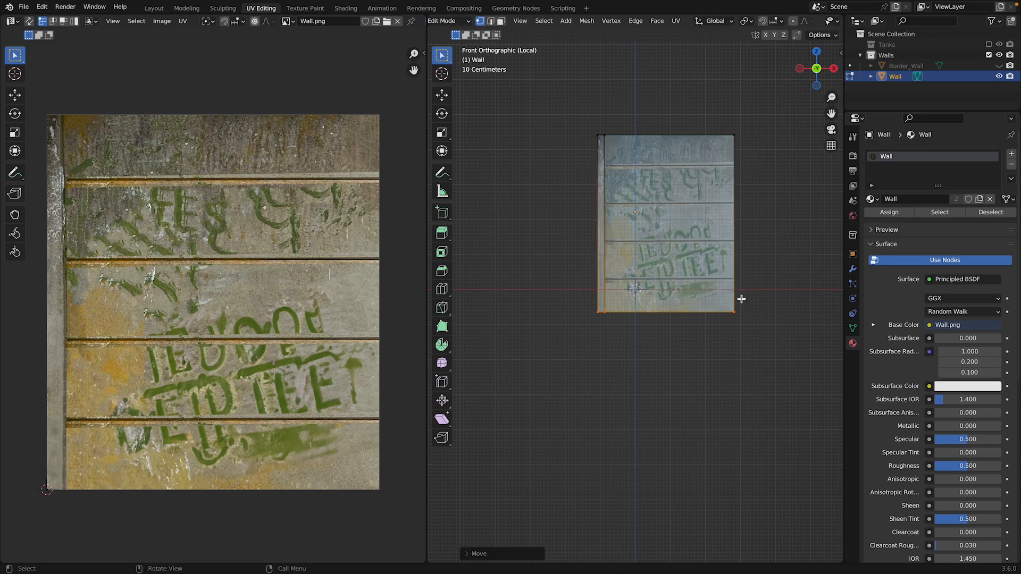
pyautogui.press('Tab')
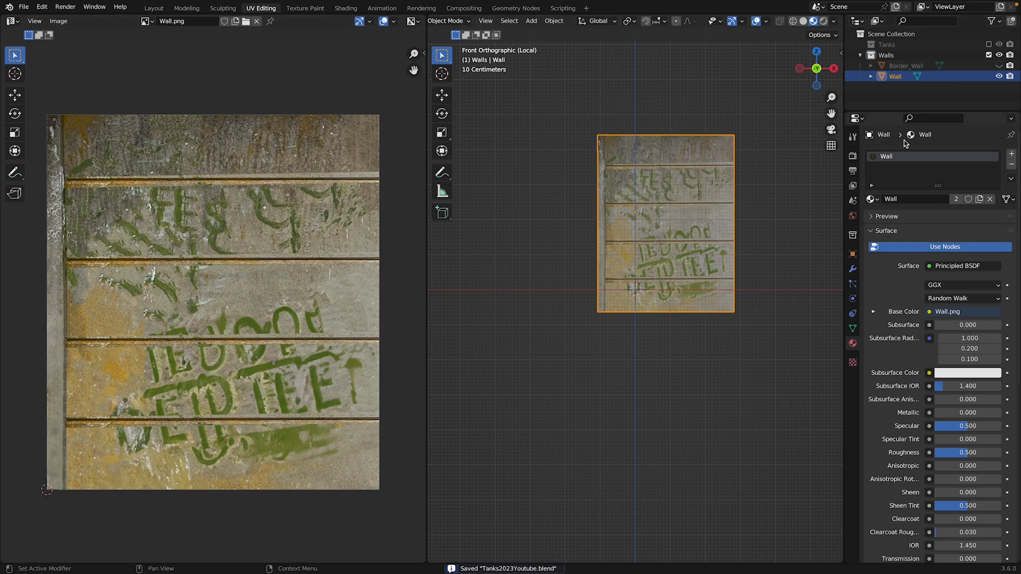
# Step: Unhide the border wall and select only it in Object Mode
pyautogui.click(999, 66)
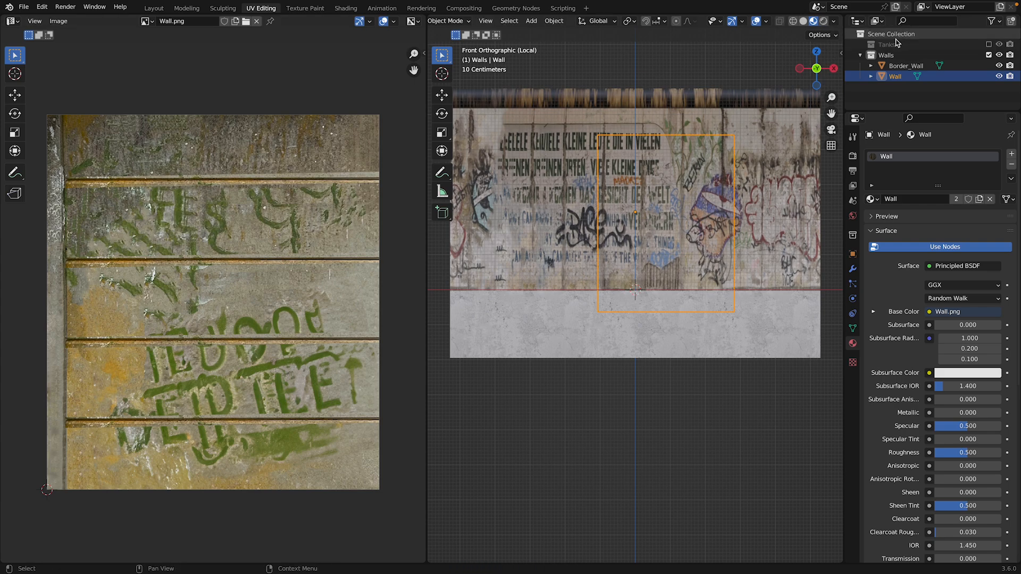
pyautogui.press('Tab')
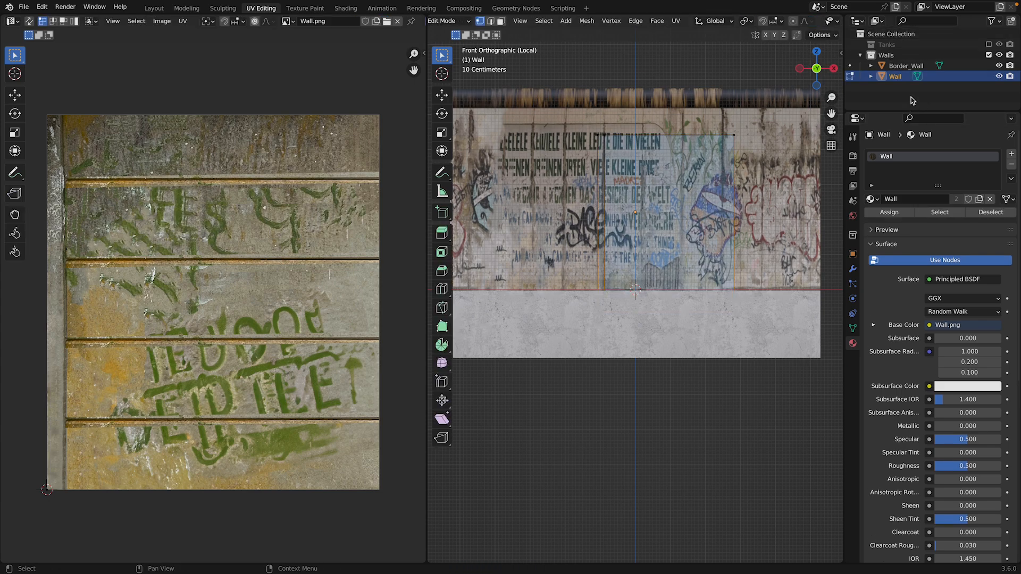
pyautogui.click(910, 66)
pyautogui.press('Tab')
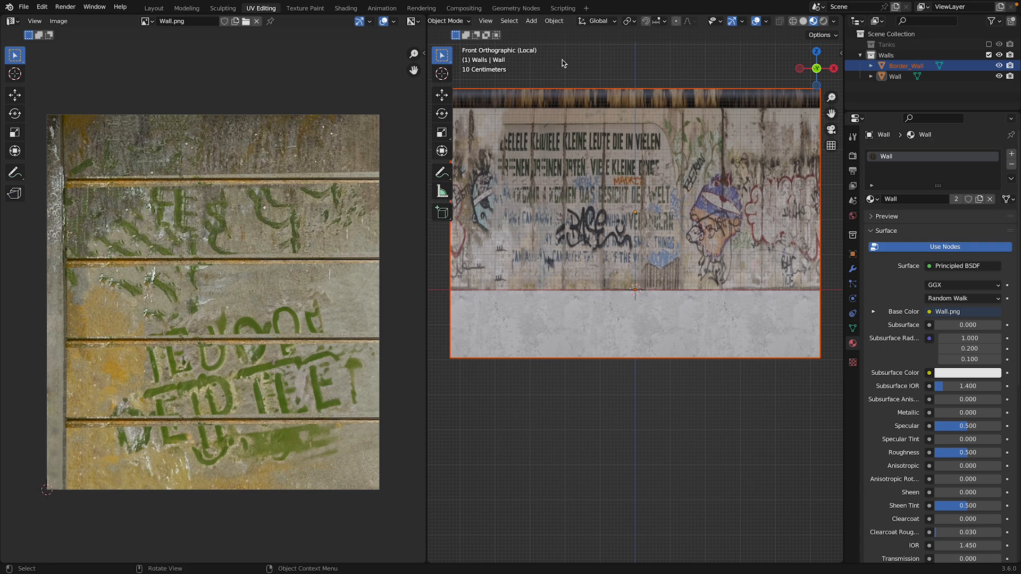
pyautogui.click(741, 150)
# Step: Export the border wall to the Models folder as Border_Wall.fbx, limited to selected objects with Apply Transform enabled
pyautogui.click(23, 7)
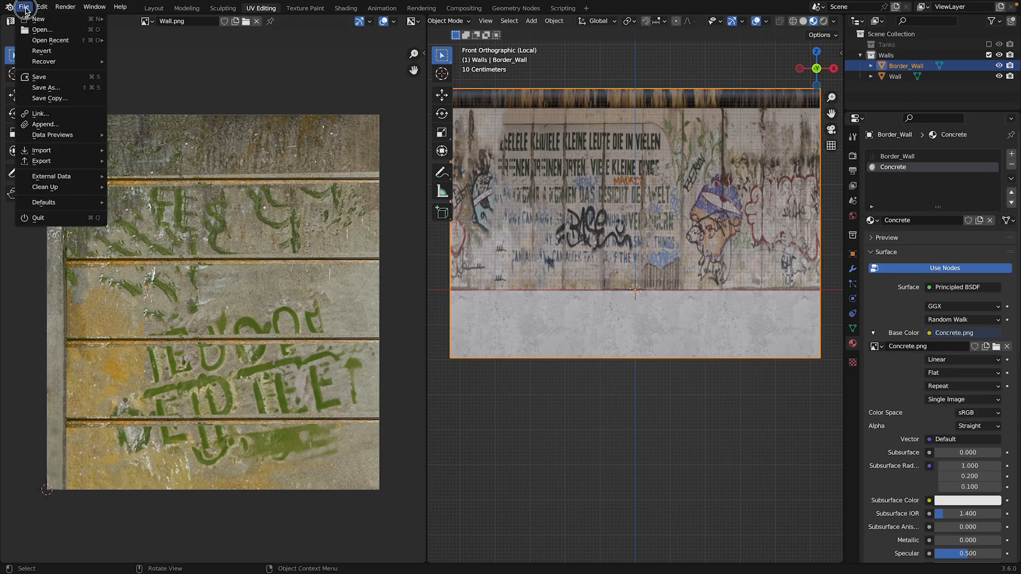
pyautogui.moveTo(48, 161)
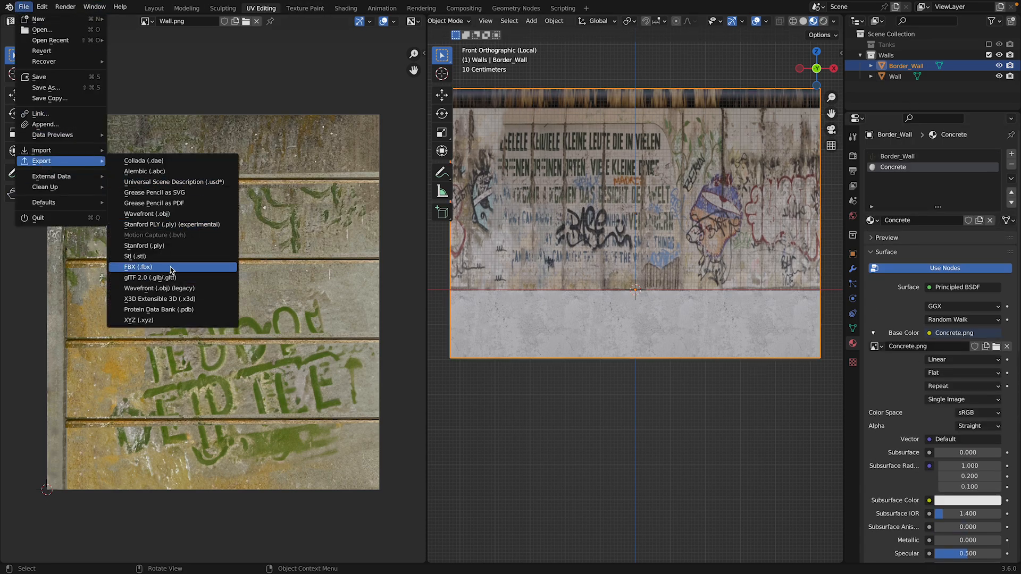
pyautogui.click(170, 268)
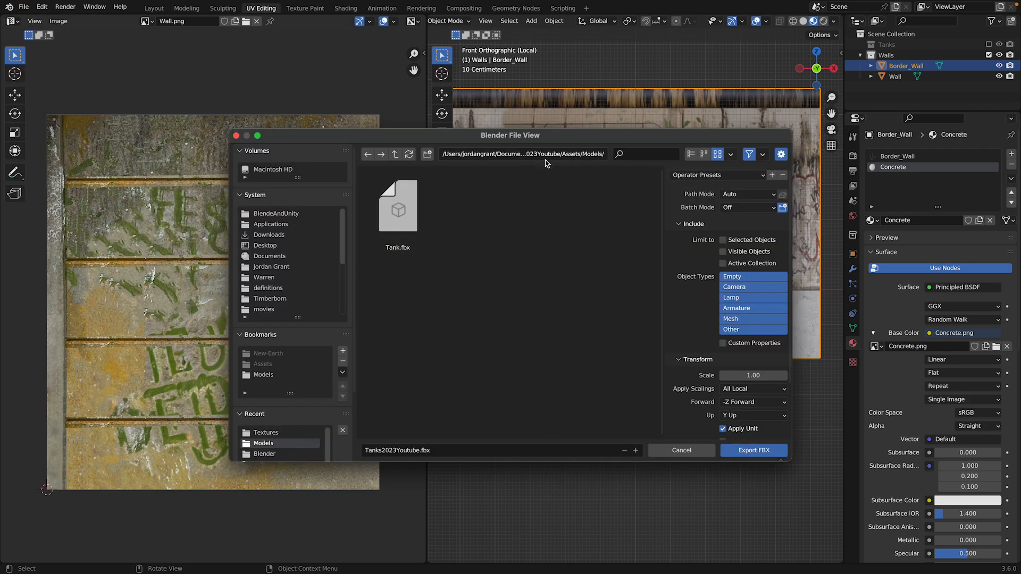
pyautogui.click(425, 452)
pyautogui.write('Bord')
pyautogui.write('er_Wall.fbx')
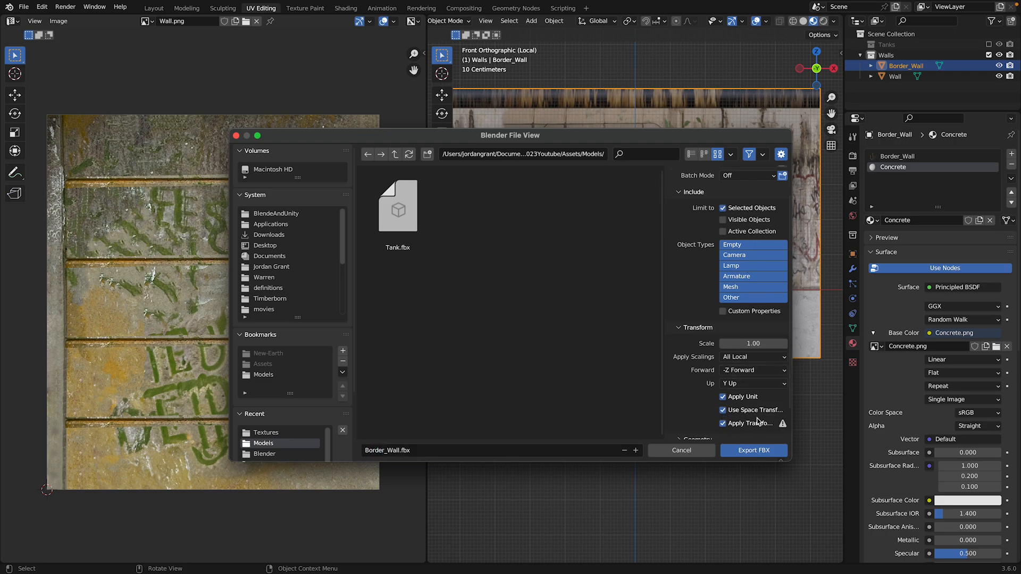
pyautogui.click(753, 450)
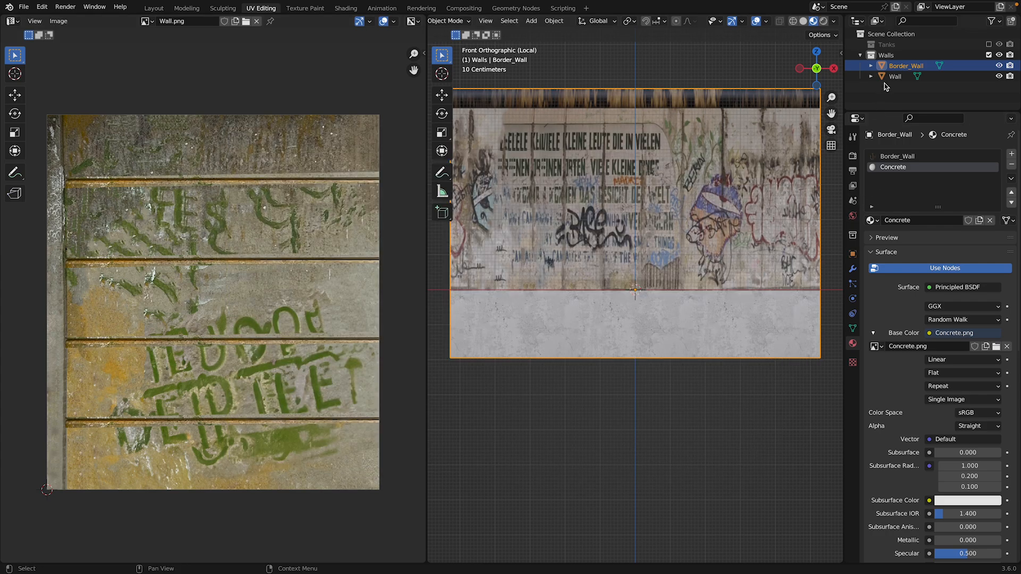
# Step: Export only the selected Wall object to the Models folder as Wall.fbx, limited to selected objects with Apply Transform enabled
pyautogui.click(893, 77)
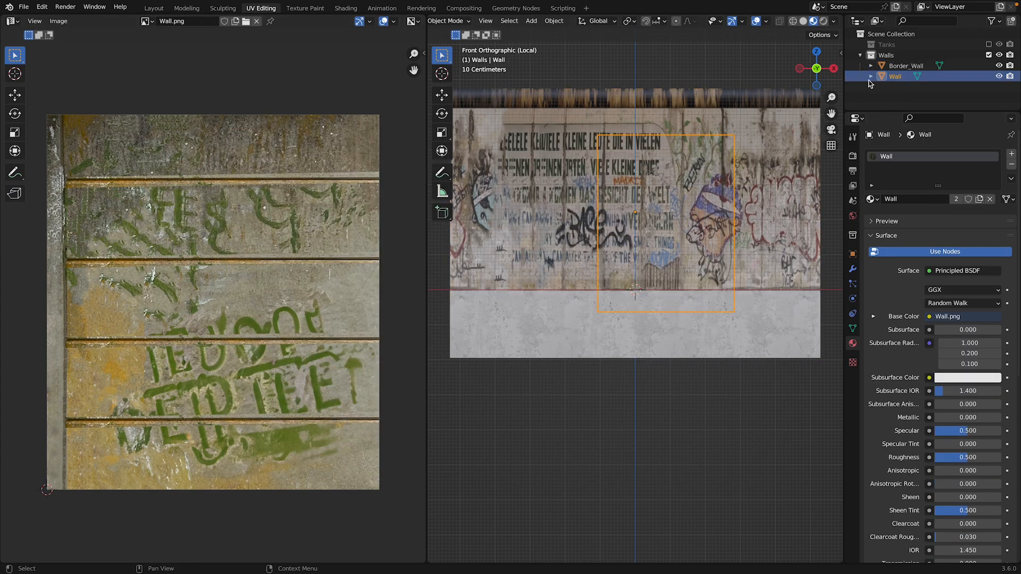
pyautogui.click(23, 7)
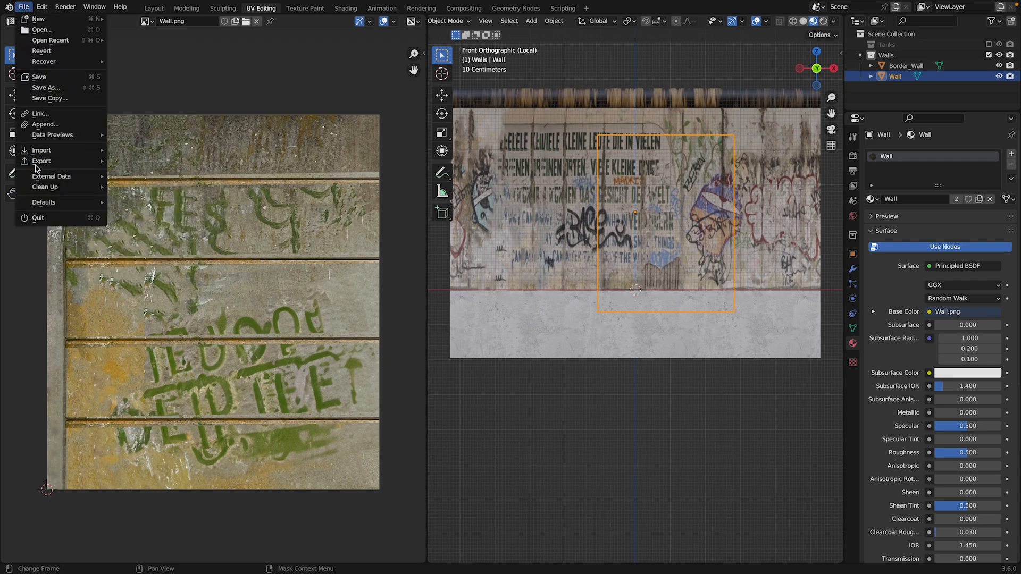
pyautogui.moveTo(37, 161)
pyautogui.click(178, 268)
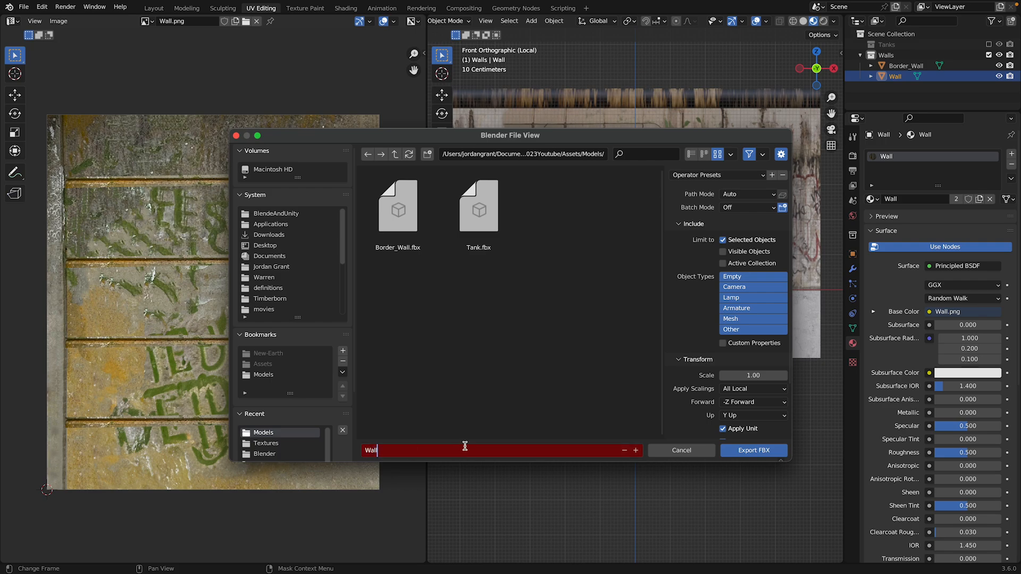
pyautogui.scroll(-2, 691, 338)
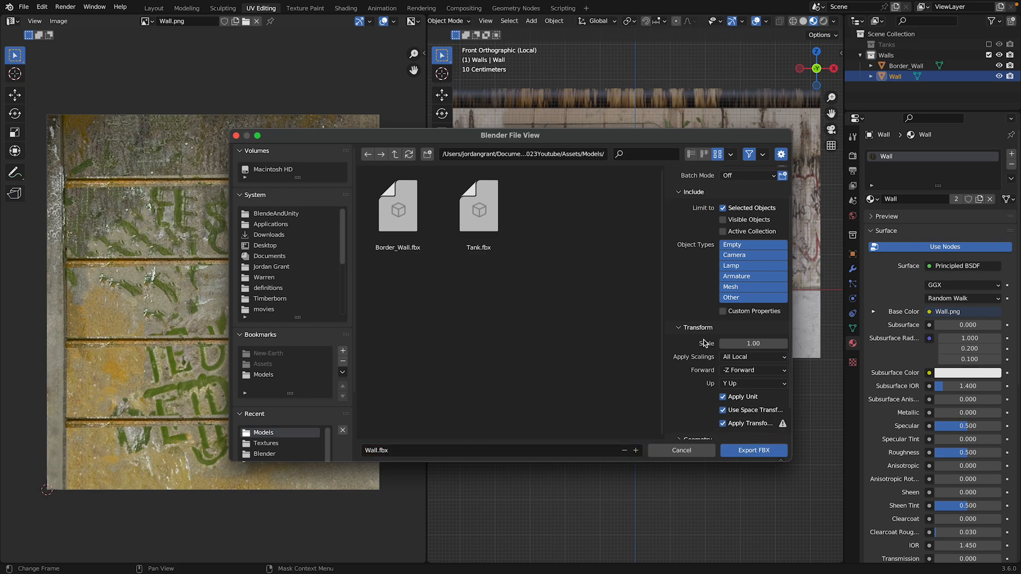
pyautogui.click(766, 453)
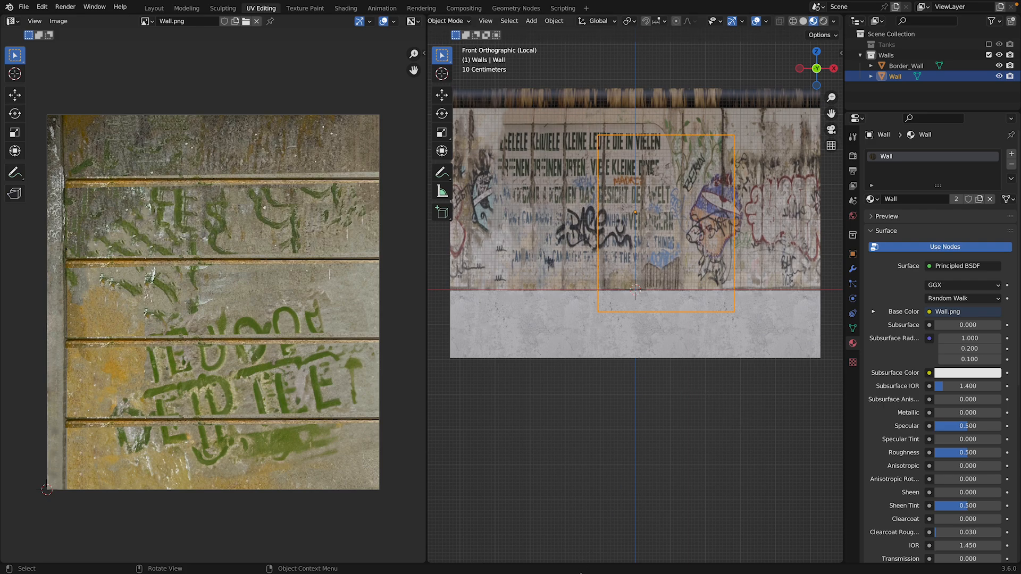
# Step: Switch to Unity and duplicate the imported Wall, Border_Wall and Concrete materials as standalone assets in the Models folder
pyautogui.hotkey('alt', 'Tab')
pyautogui.click(364, 464)
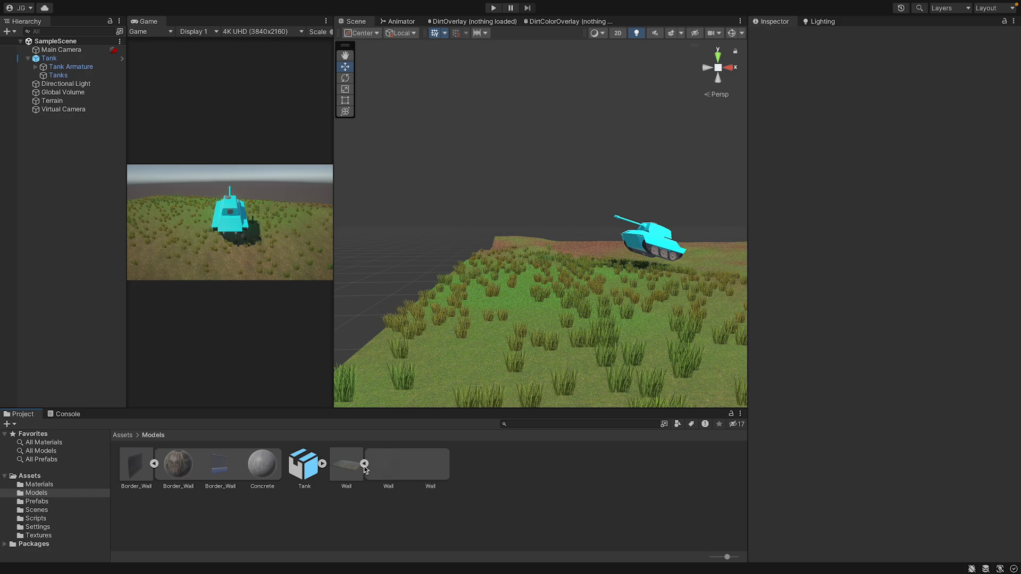
pyautogui.click(388, 471)
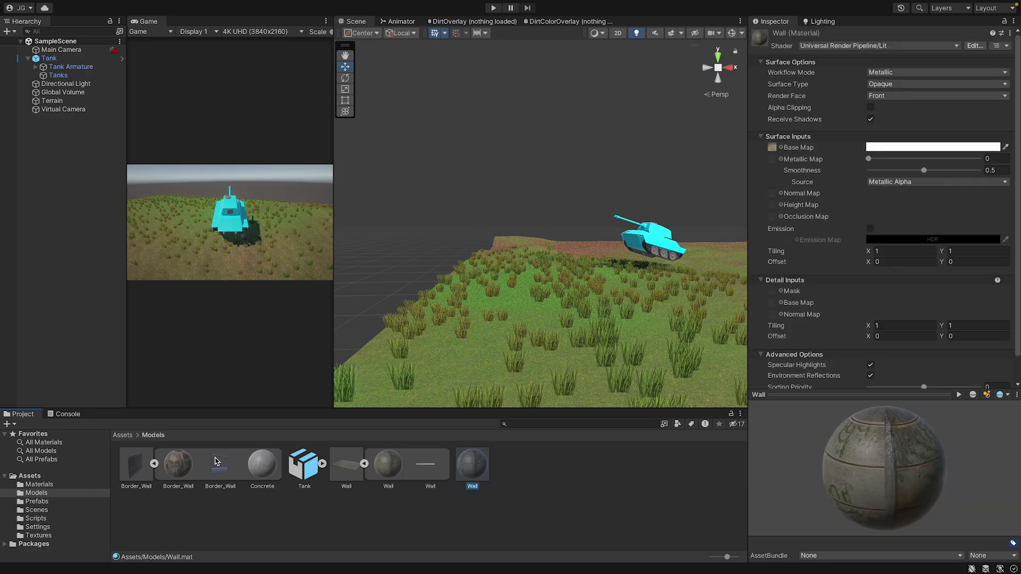
pyautogui.click(178, 470)
pyautogui.click(271, 477)
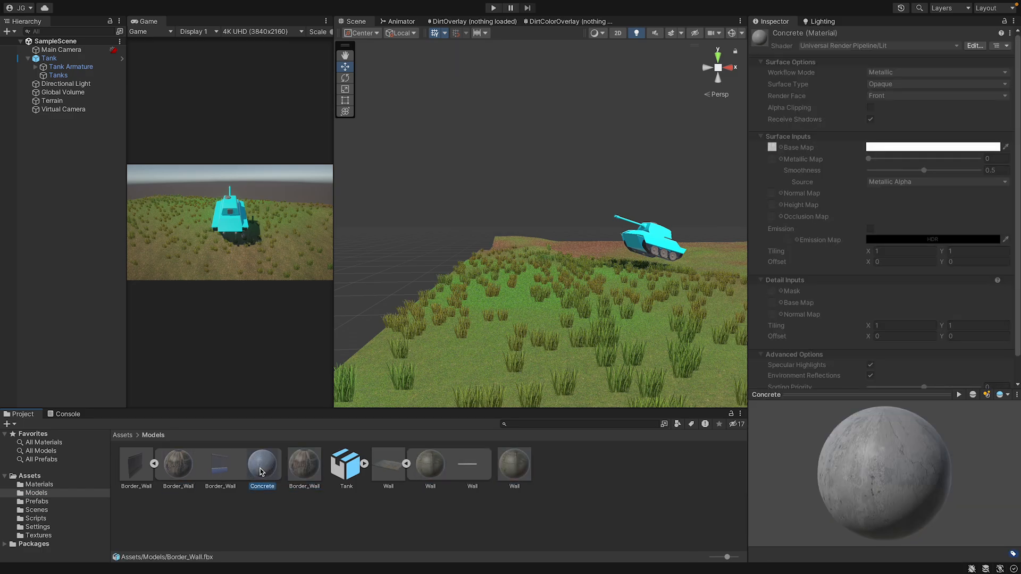
pyautogui.moveTo(143, 476); pyautogui.dragTo(104, 486)
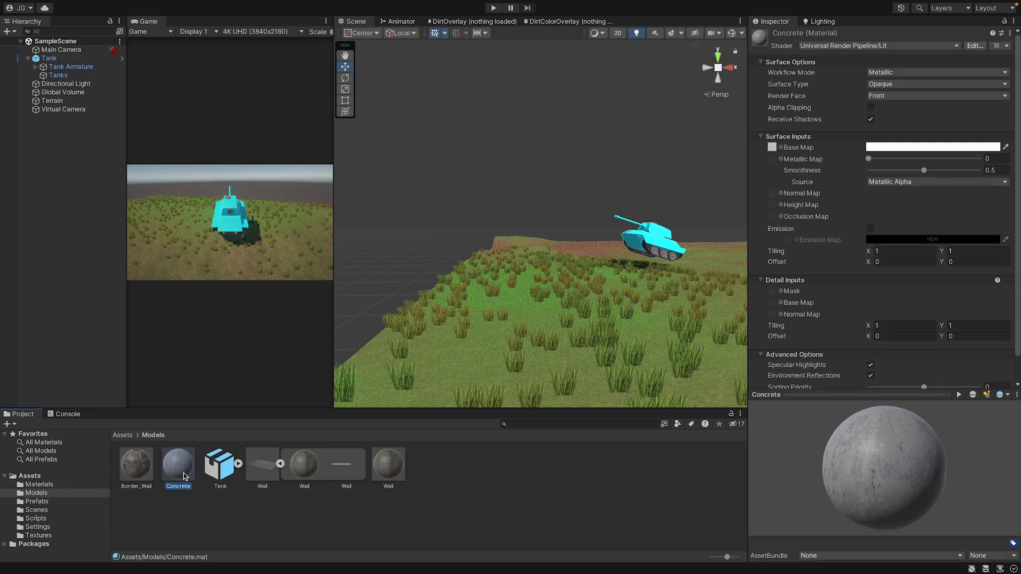
# Step: Remap the Border_Wall model's materials to the standalone Border_Wall and Concrete assets and apply the import settings
pyautogui.click(152, 471)
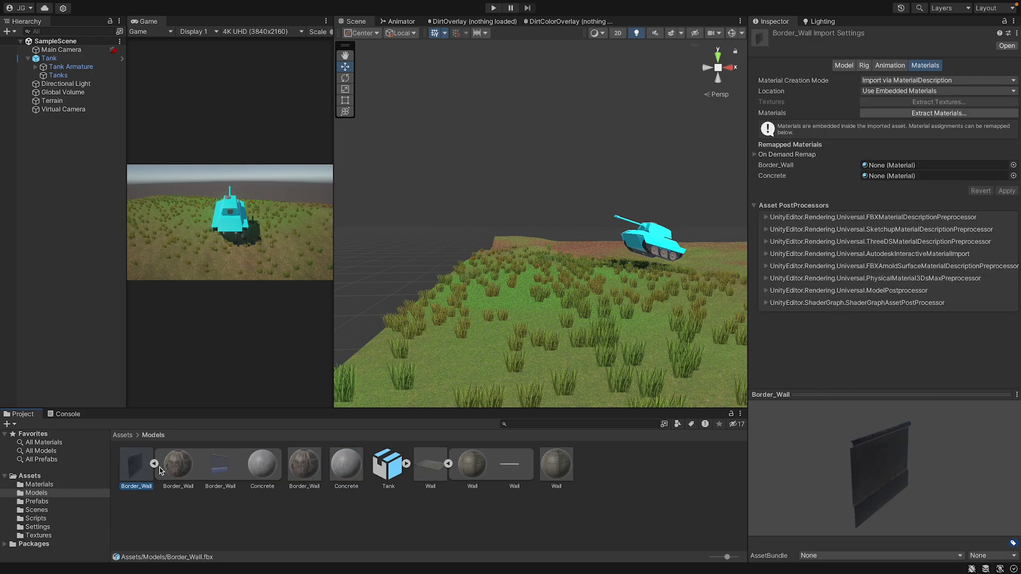
pyautogui.moveTo(302, 465); pyautogui.dragTo(884, 167)
pyautogui.moveTo(346, 464); pyautogui.dragTo(887, 178)
pyautogui.click(1007, 191)
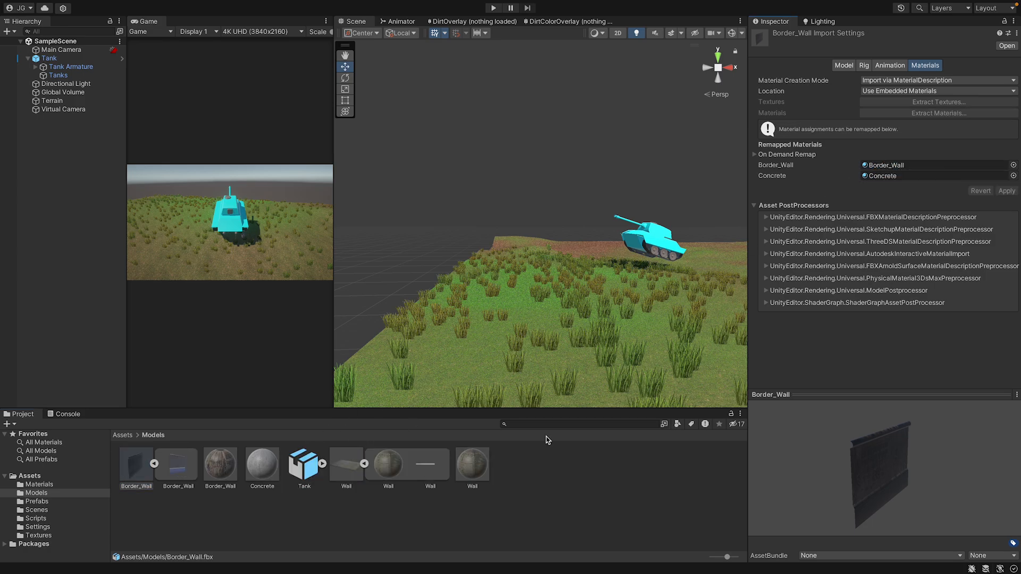
# Step: Remap the Wall model's material to the standalone Wall asset and apply the import settings
pyautogui.click(346, 465)
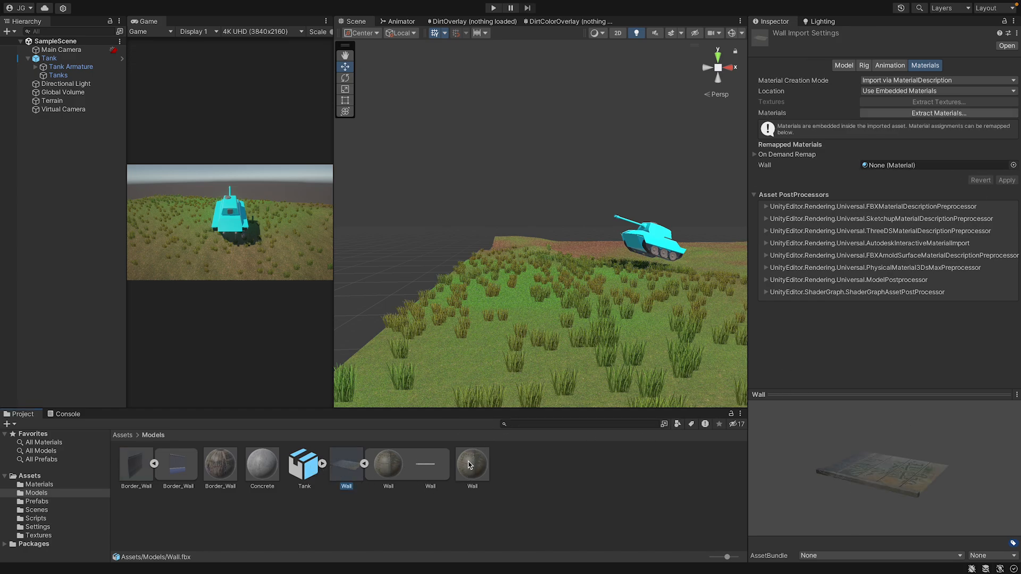
pyautogui.moveTo(470, 465); pyautogui.dragTo(890, 169)
pyautogui.click(1006, 180)
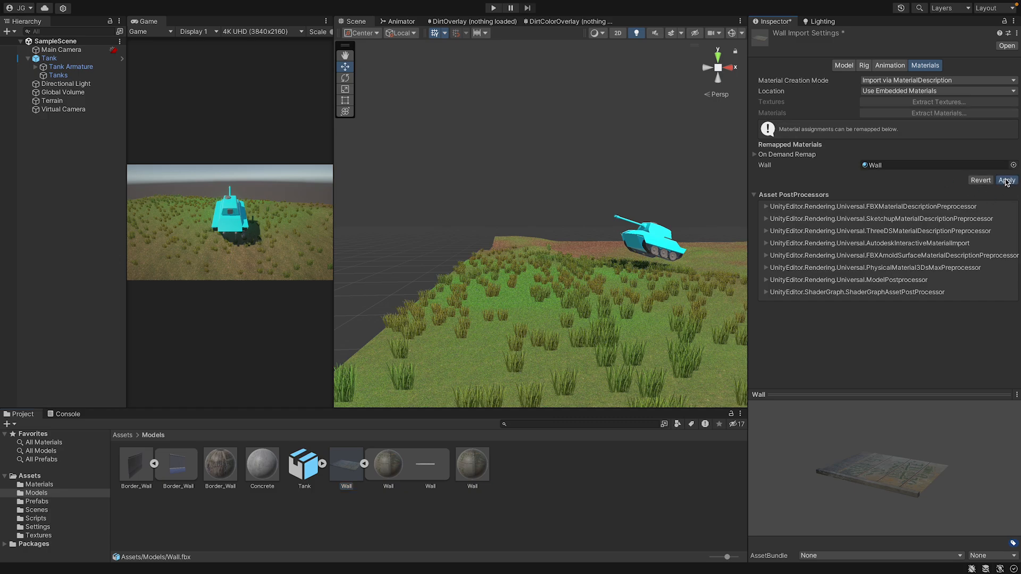
pyautogui.click(364, 464)
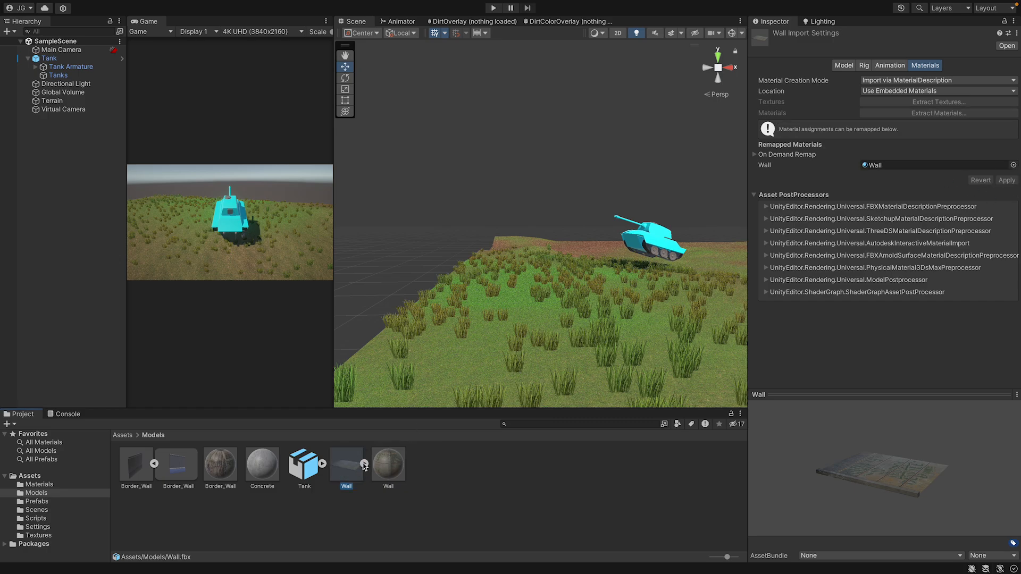
# Step: Move the standalone Border_Wall, Concrete and Wall materials into the Materials folder
pyautogui.click(153, 465)
pyautogui.click(178, 463)
pyautogui.keyDown('ctrl'); pyautogui.click(220, 464); pyautogui.keyUp('ctrl')
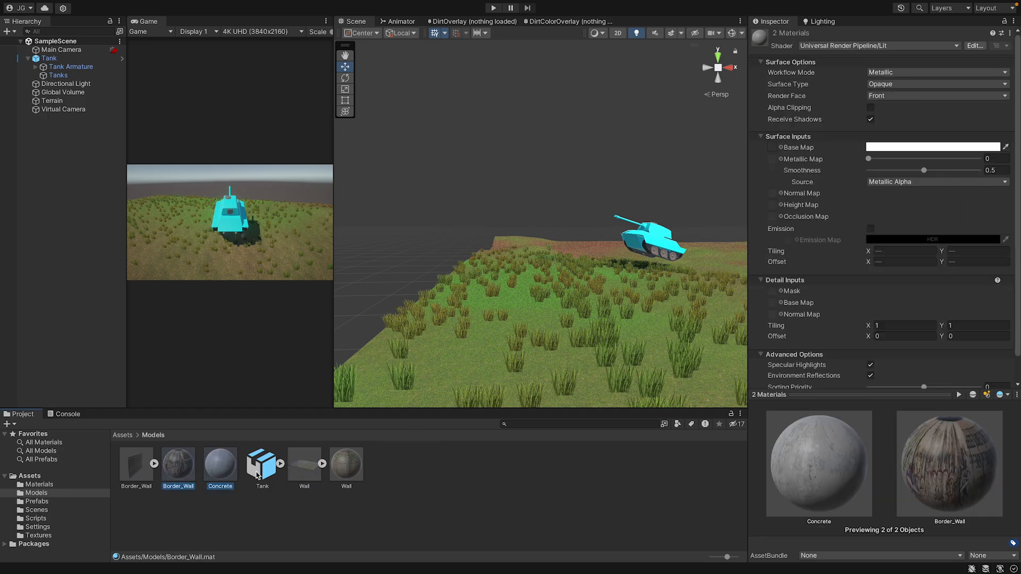
pyautogui.keyDown('ctrl'); pyautogui.click(361, 469); pyautogui.keyUp('ctrl')
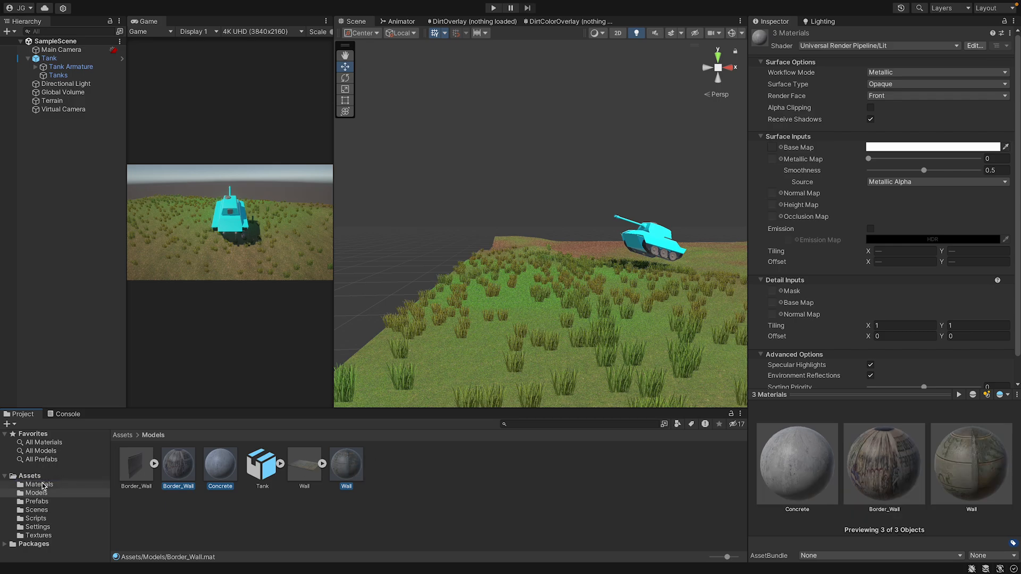
pyautogui.moveTo(43, 486); pyautogui.dragTo(42, 485)
# Step: Remap the Tank model's missing Track material to Tracks and apply the import settings
pyautogui.click(196, 464)
pyautogui.click(178, 465)
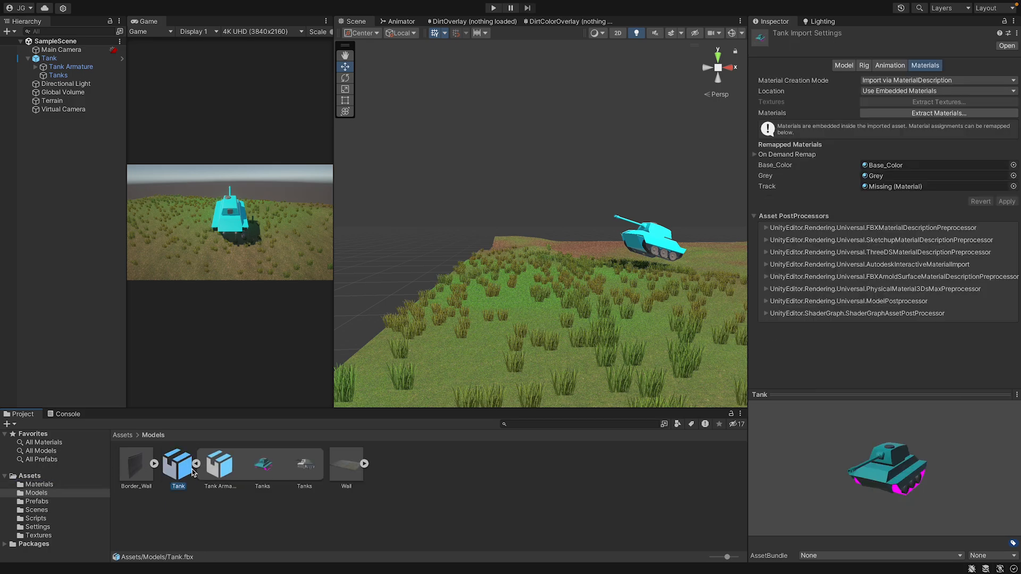
pyautogui.click(196, 464)
pyautogui.click(196, 464)
pyautogui.click(196, 463)
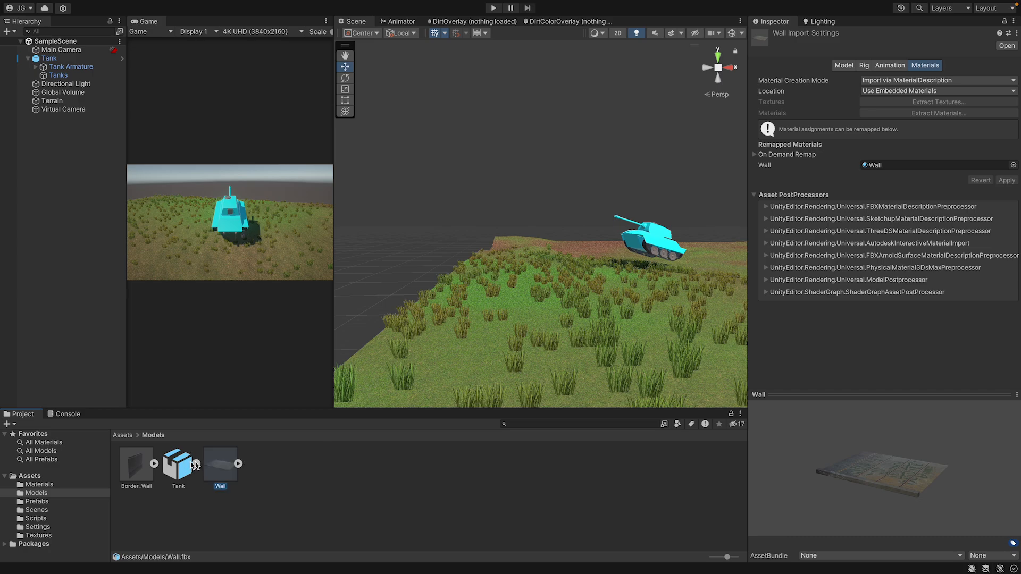
pyautogui.click(137, 465)
pyautogui.click(191, 468)
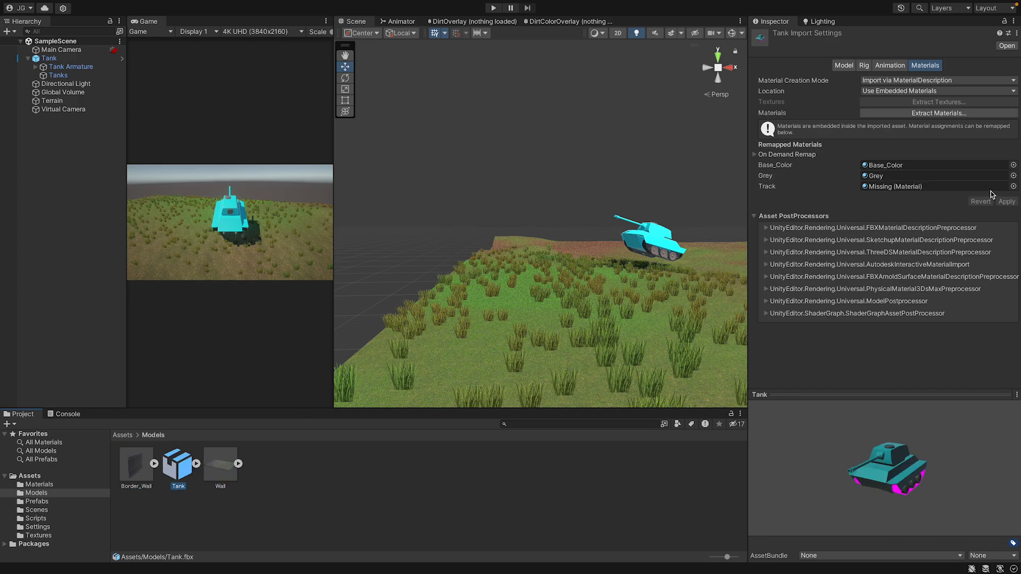
pyautogui.click(1013, 186)
pyautogui.scroll(-2, 851, 239)
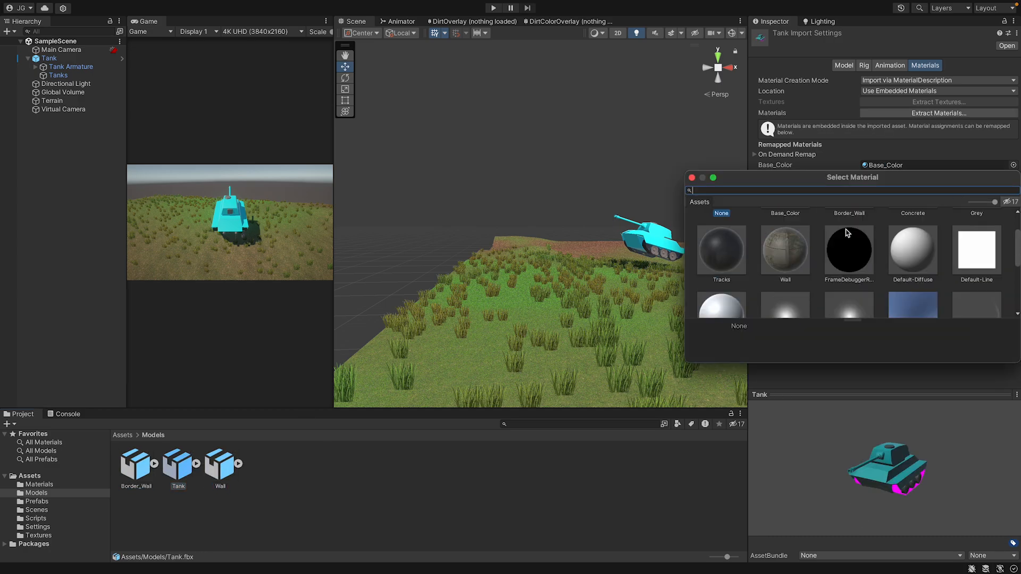
pyautogui.scroll(3, 798, 255)
pyautogui.doubleClick(724, 300)
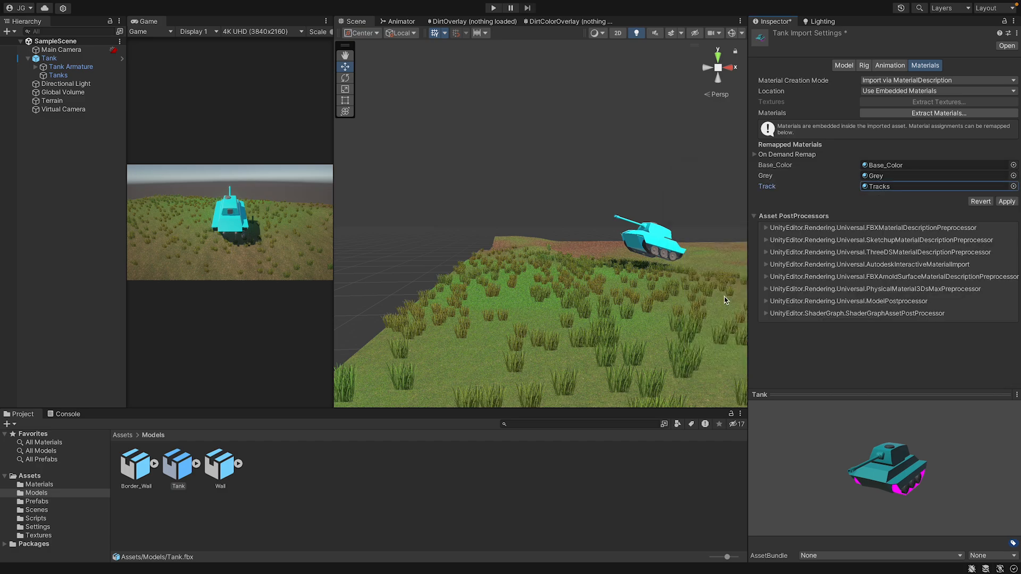
pyautogui.click(1004, 202)
# Step: Place the Border_Wall model on the terrain and set its Y rotation to 90
pyautogui.moveTo(572, 238); pyautogui.dragTo(571, 286, button='right')
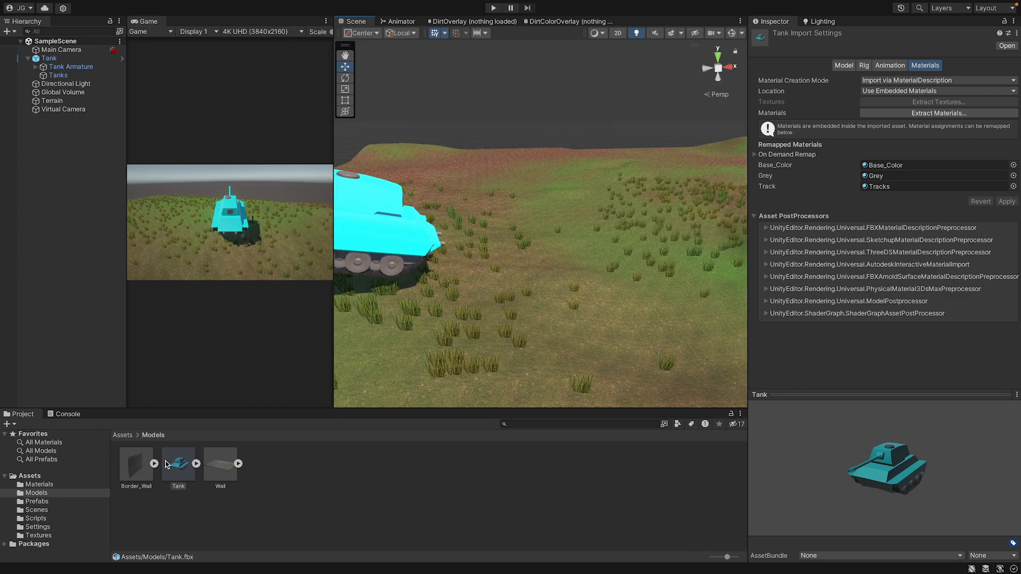
pyautogui.click(406, 178)
pyautogui.scroll(6, 424, 177)
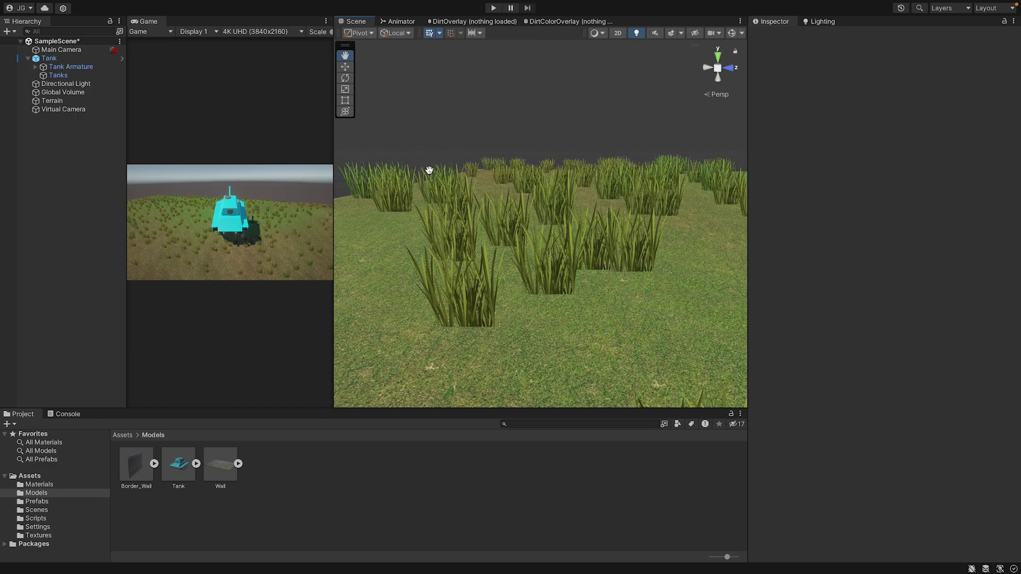
pyautogui.scroll(-3, 430, 170)
pyautogui.moveTo(129, 470); pyautogui.dragTo(535, 238)
pyautogui.scroll(-5, 535, 238)
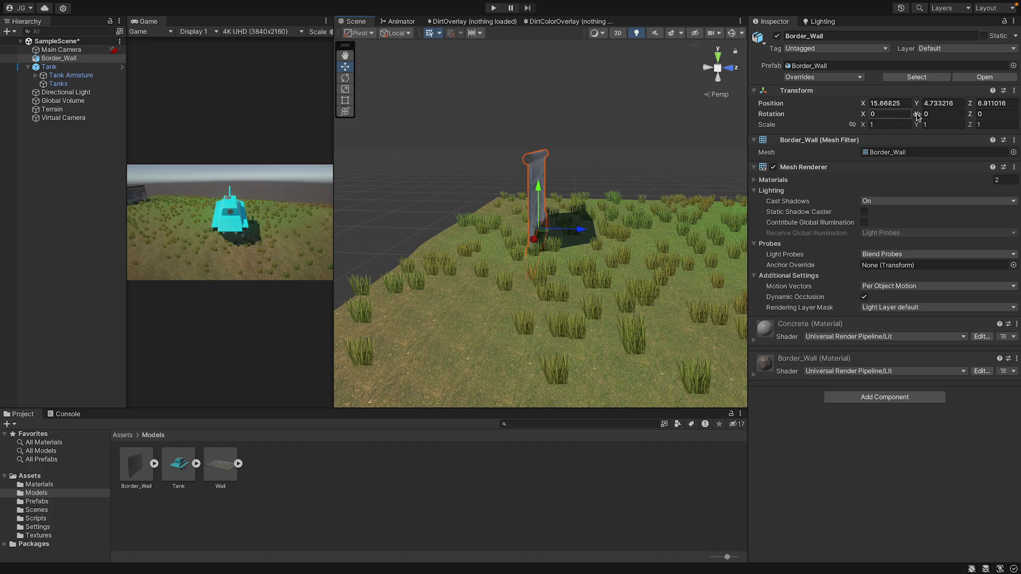
pyautogui.write('90')
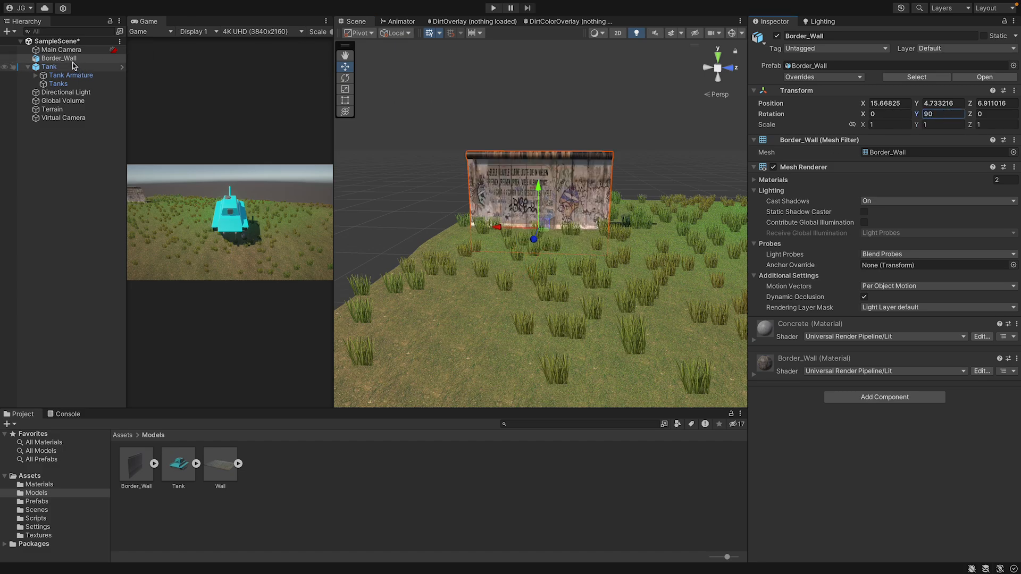
# Step: Open the Prefabs folder and completely unpack the scene's Border_Wall object from its model prefab
pyautogui.click(44, 501)
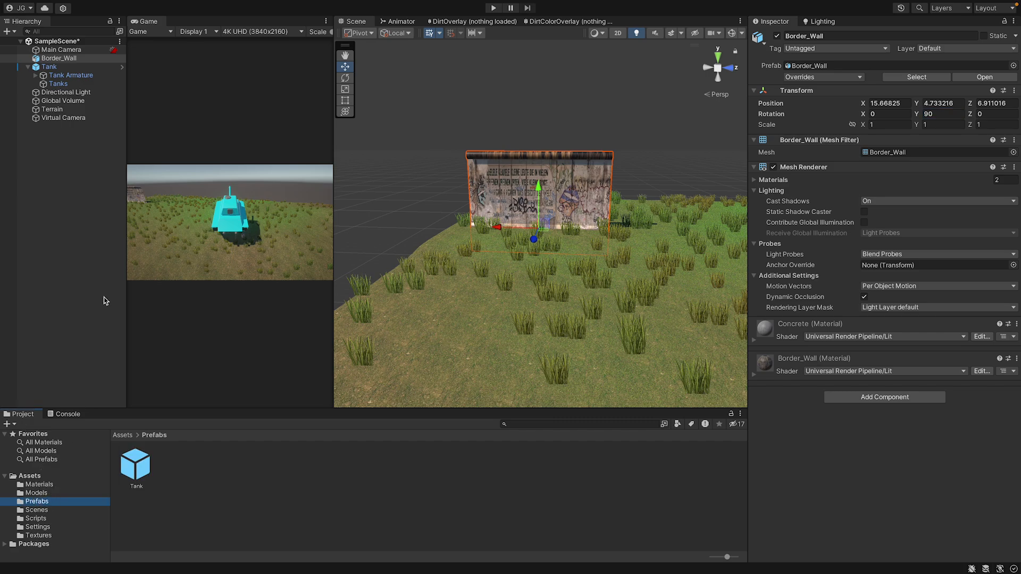
pyautogui.rightClick(92, 59)
pyautogui.moveTo(117, 213)
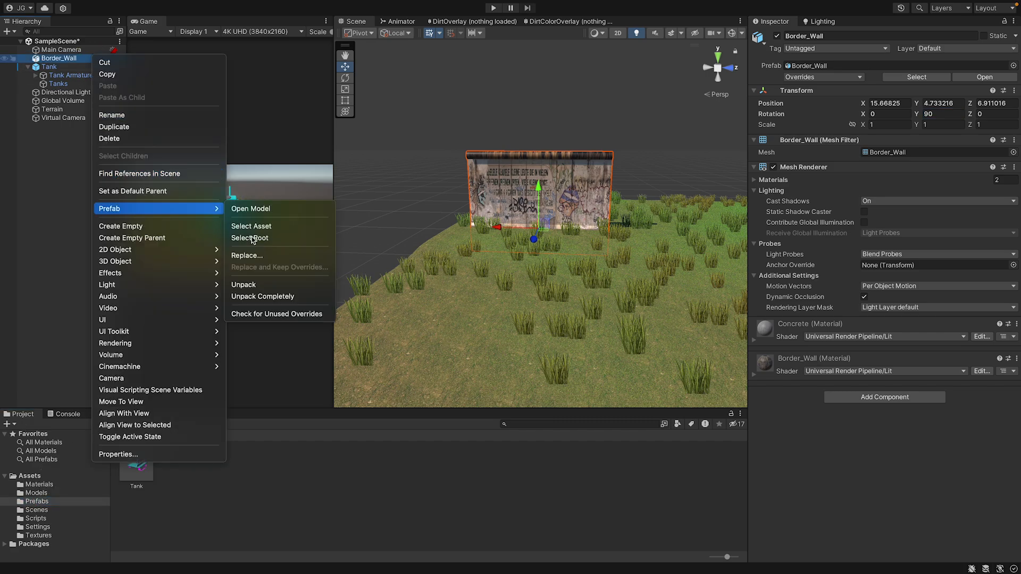
pyautogui.click(280, 298)
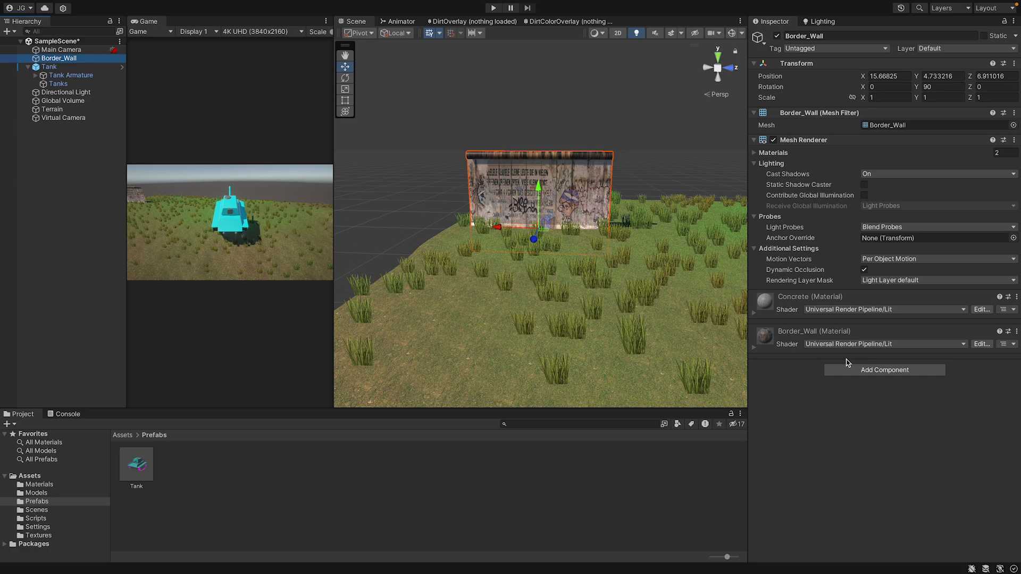
# Step: Add a Box Collider component to Border_Wall
pyautogui.click(875, 370)
pyautogui.write('bo')
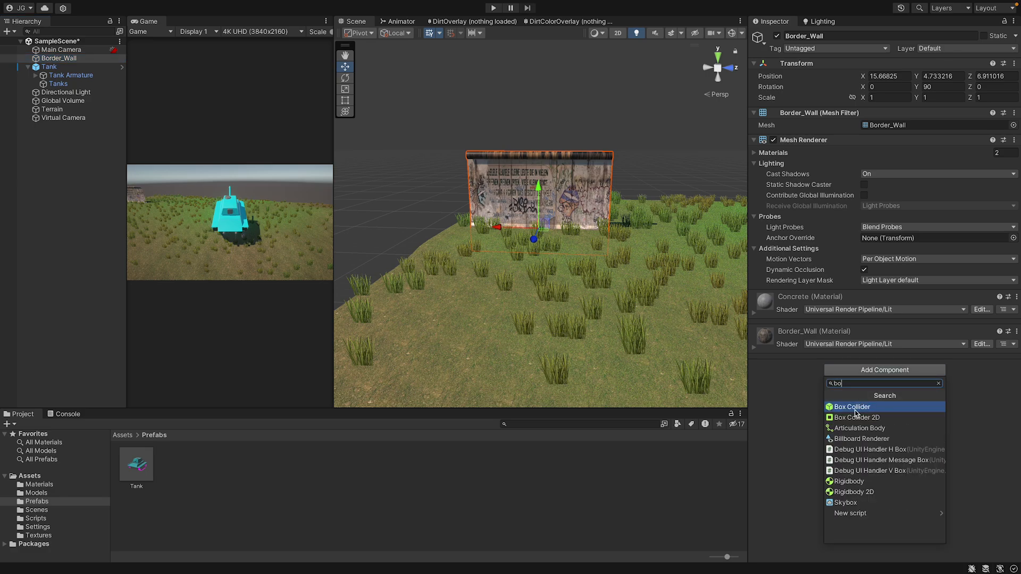
pyautogui.click(853, 407)
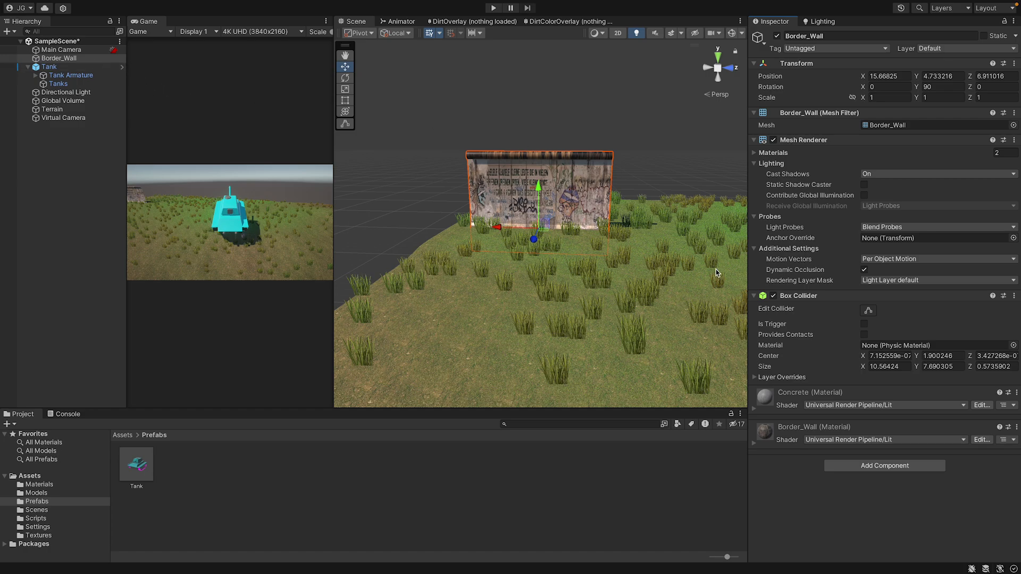
# Step: Try extending the Border_Wall's box collider upward in edit mode, and undo the resize
pyautogui.click(868, 313)
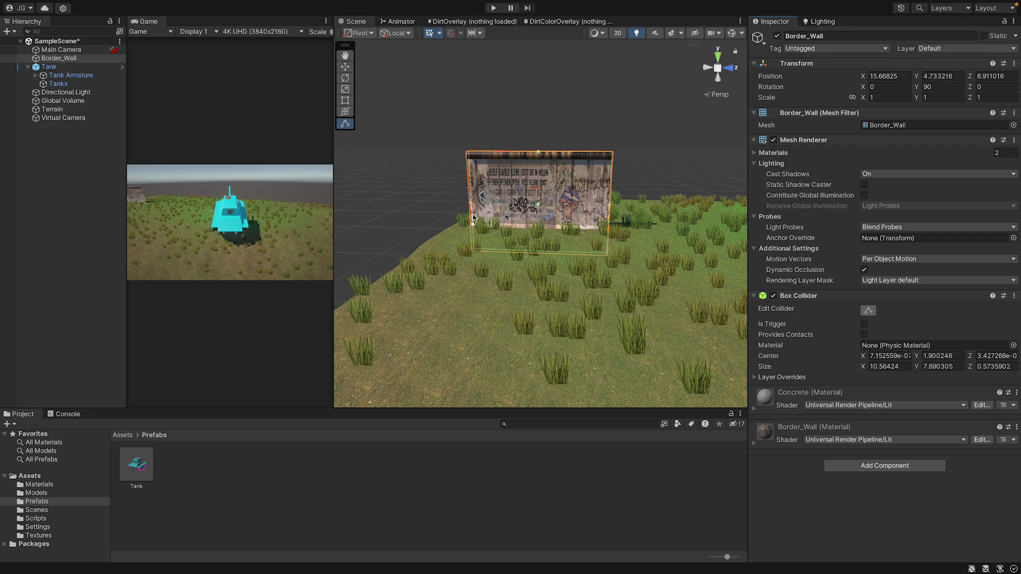
pyautogui.moveTo(541, 155); pyautogui.dragTo(542, 91)
pyautogui.hotkey('ctrl', 'z')
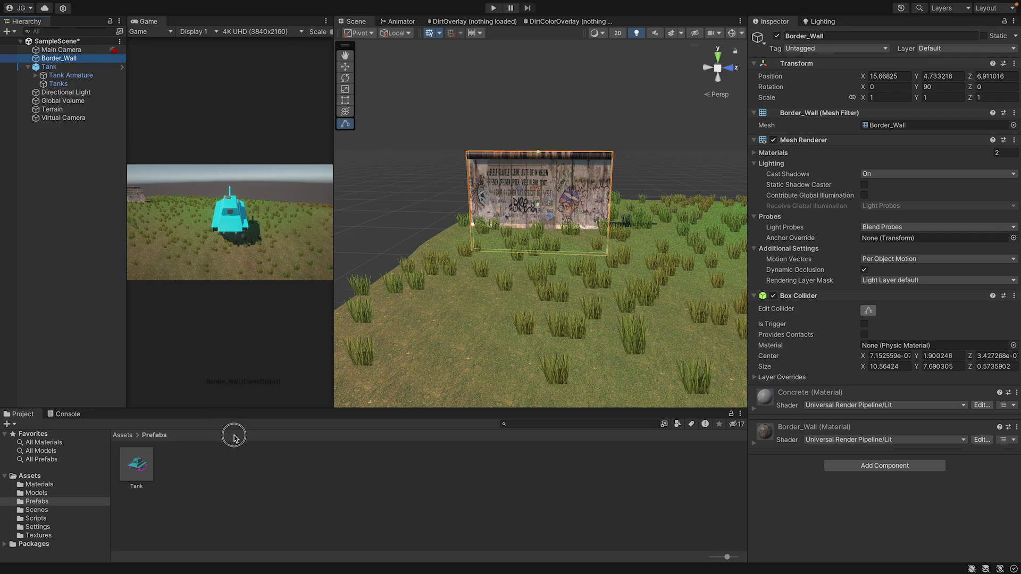
# Step: Save the scene's Border_Wall object as a prefab in the Prefabs folder
pyautogui.moveTo(234, 455); pyautogui.dragTo(234, 455)
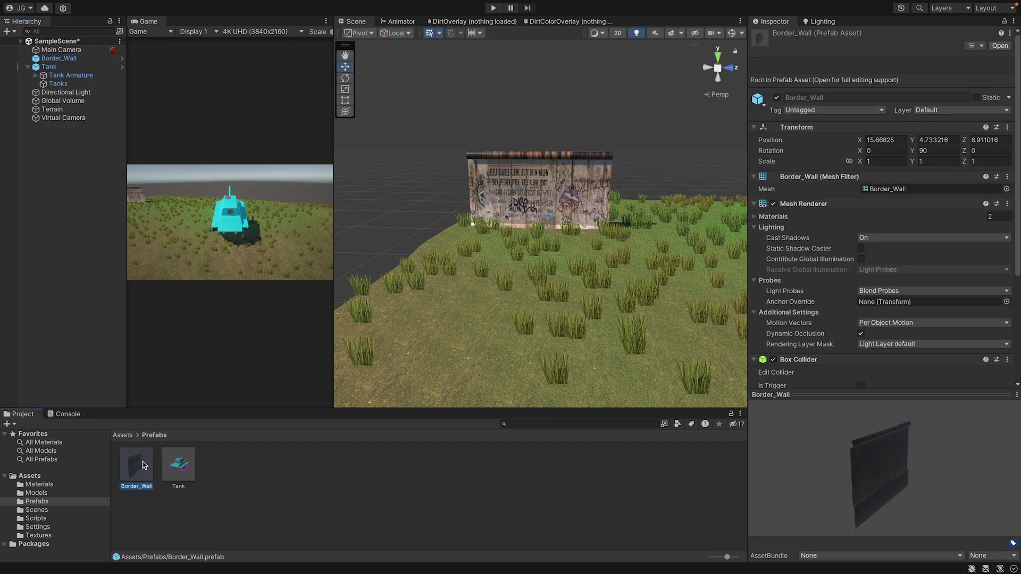
# Step: Move the scene's Border_Wall out to the terrain's edge, at an X position of about 0.47
pyautogui.moveTo(441, 322); pyautogui.dragTo(651, 293, button='right')
pyautogui.click(497, 261)
pyautogui.moveTo(651, 292); pyautogui.dragTo(428, 282)
pyautogui.press('f')
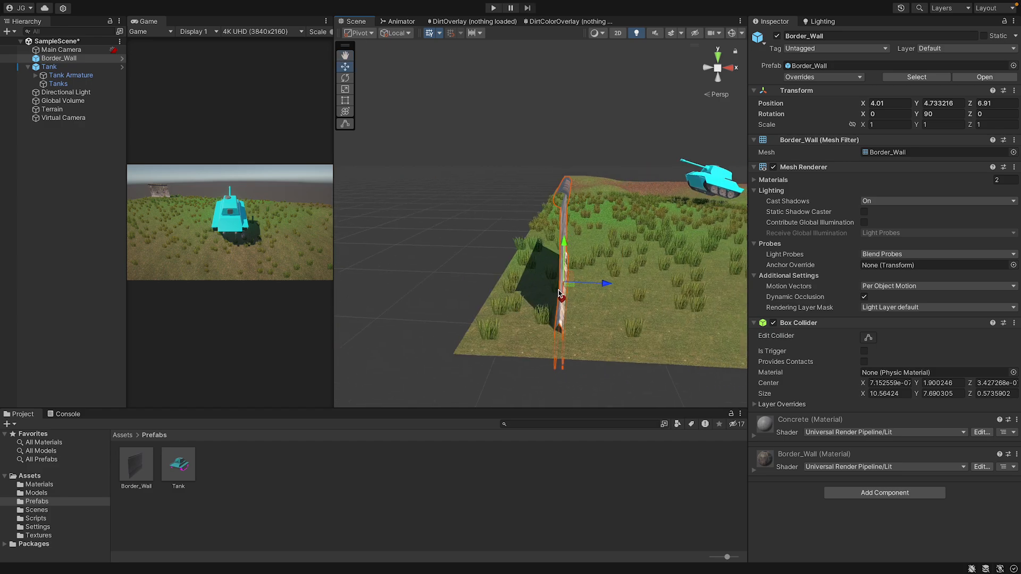
pyautogui.moveTo(601, 288); pyautogui.dragTo(311, 307)
# Step: Duplicate Border_Wall and slide the copy along the terrain edge beside the original, to about Z 16.19
pyautogui.hotkey('ctrl', 'd')
pyautogui.moveTo(457, 303); pyautogui.dragTo(604, 264)
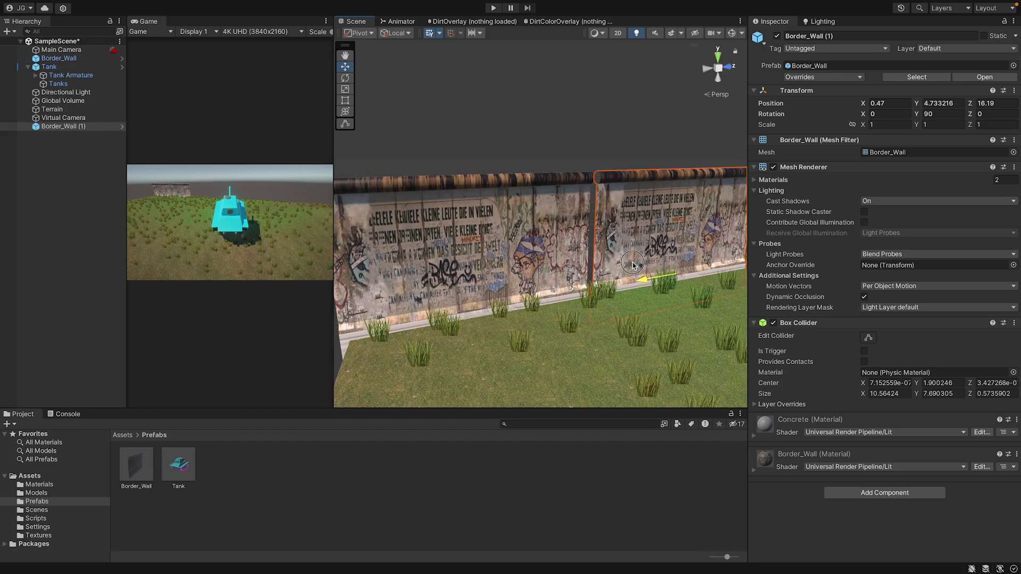
# Step: Duplicate the newest border wall section and place the copy beside it along the terrain edge, at about Z 25.3
pyautogui.press('f')
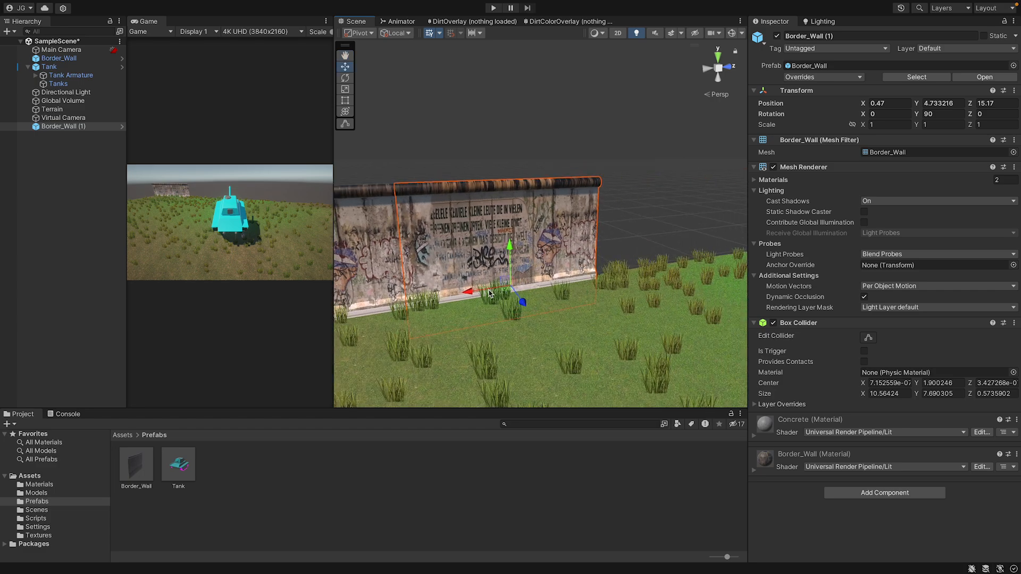
pyautogui.hotkey('ctrl', 'd')
pyautogui.moveTo(489, 293); pyautogui.dragTo(628, 272)
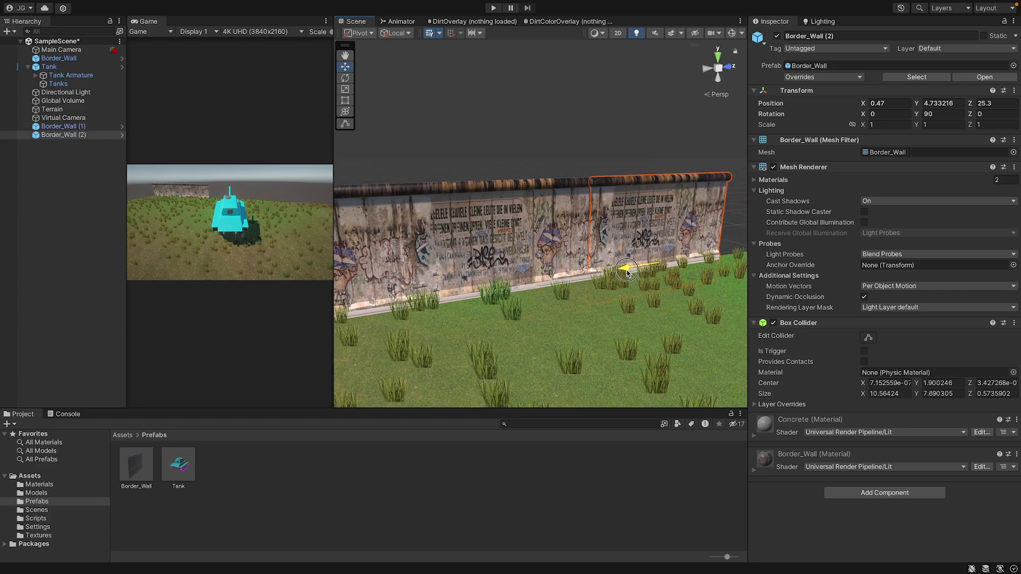
pyautogui.press('d')
pyautogui.moveTo(627, 273); pyautogui.dragTo(1018, 269, button='right')
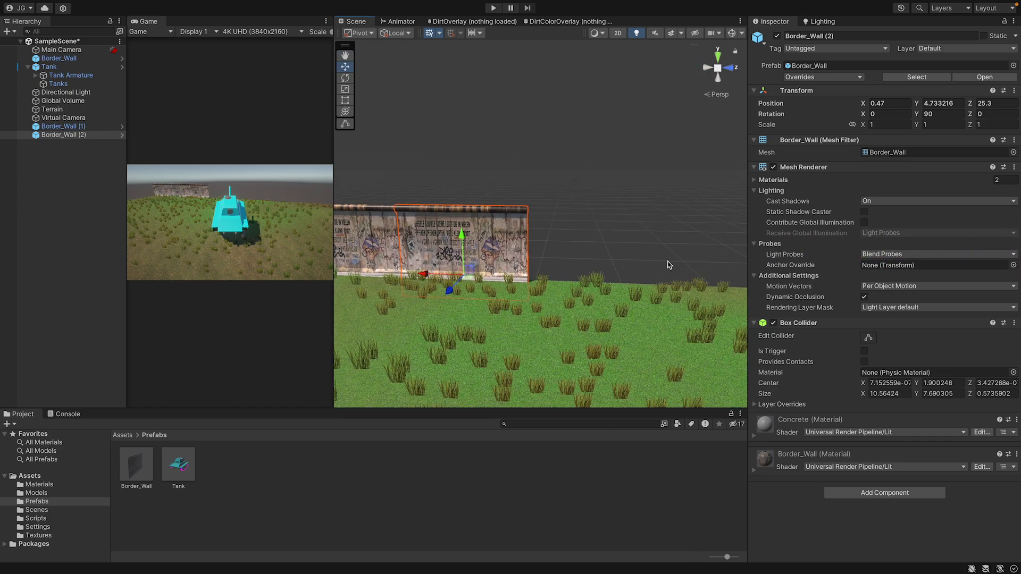
# Step: Add five more wall copies end to end along the same terrain edge, up to about Z 76.58
pyautogui.press('super+d')
pyautogui.moveTo(424, 274); pyautogui.dragTo(622, 284)
pyautogui.press('super+d')
pyautogui.press('super+d')
pyautogui.moveTo(393, 279); pyautogui.dragTo(556, 263)
pyautogui.press('super+d')
pyautogui.press('super+d')
# Step: Tilt the last wall section about 3.1° on Z to follow the ground where it starts to slope
pyautogui.click(345, 78)
pyautogui.moveTo(506, 228); pyautogui.dragTo(519, 230)
pyautogui.moveTo(518, 230); pyautogui.dragTo(649, 282, button='right')
pyautogui.click(345, 67)
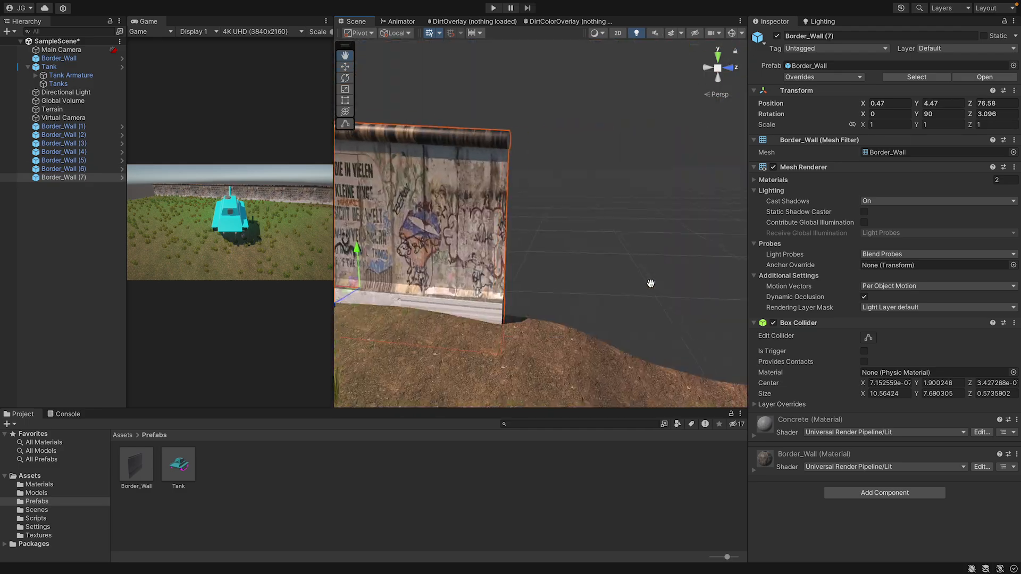
# Step: Add two more wall sections down the slope to about Z 96.69 and Y 1.65, tilting the last about 10.2° on Z
pyautogui.press('super+d')
pyautogui.moveTo(372, 215); pyautogui.dragTo(702, 248)
pyautogui.click(345, 78)
pyautogui.click(345, 67)
pyautogui.press('super+d')
pyautogui.moveTo(702, 247); pyautogui.dragTo(585, 229, button='right')
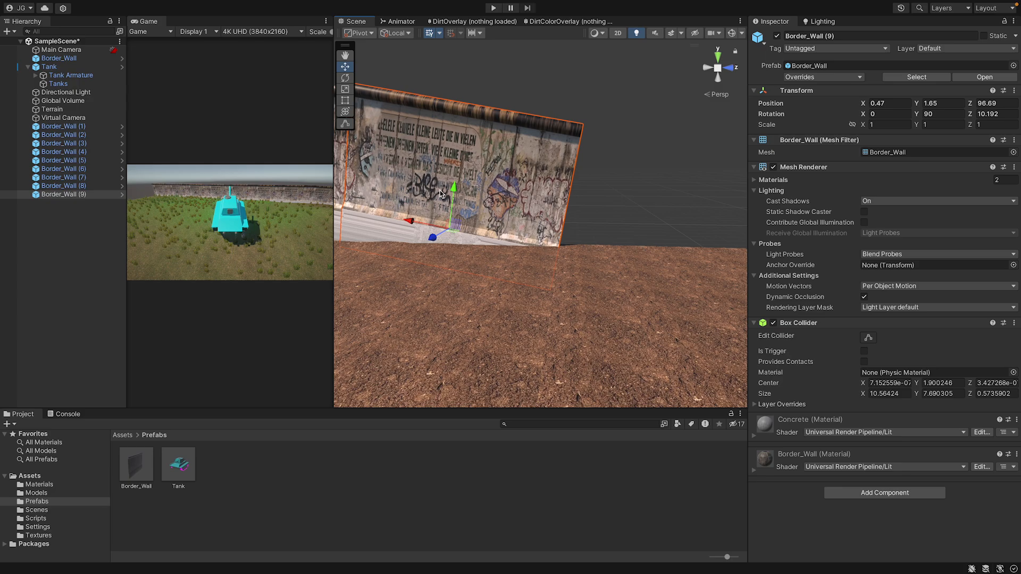
# Step: Add two level wall sections with Z rotation 0 along the low dirt stretch, at about Y 0.96
pyautogui.click(345, 78)
pyautogui.moveTo(582, 219); pyautogui.dragTo(578, 221)
pyautogui.press('w')
pyautogui.press('super+d')
pyautogui.moveTo(646, 256); pyautogui.dragTo(739, 266)
pyautogui.moveTo(739, 266); pyautogui.dragTo(633, 205, button='right')
pyautogui.press('super+d')
pyautogui.moveTo(664, 205); pyautogui.dragTo(742, 207)
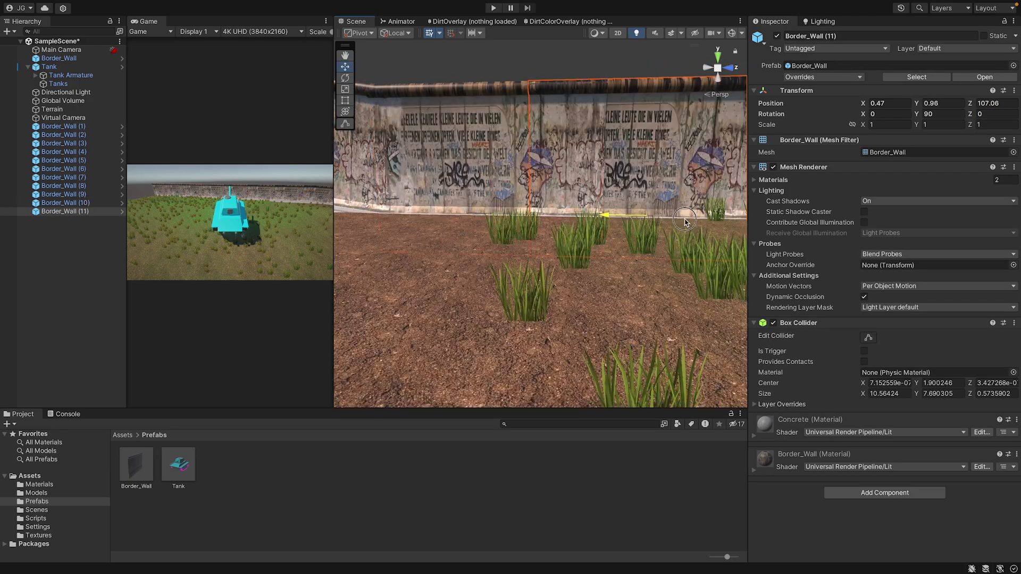
# Step: Add a wall section where the ground rises, at about Z 127.63 and Y 1.54, tilted about -9.55° on Z
pyautogui.click(585, 107)
pyautogui.click(546, 173)
pyautogui.scroll(-3, 546, 172)
pyautogui.press('super+d')
pyautogui.moveTo(461, 262); pyautogui.dragTo(634, 260)
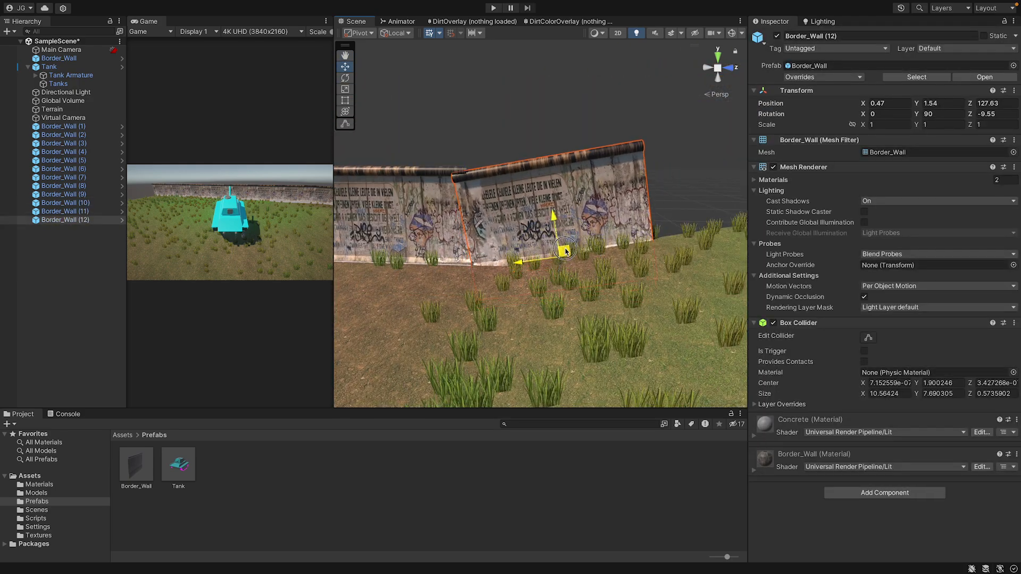
# Step: Add two more wall sections up the rise to about Z 146.89 and Y 4.22, setting the last one's Z rotation to 0
pyautogui.press('super+d')
pyautogui.moveTo(565, 251); pyautogui.dragTo(742, 221)
pyautogui.moveTo(742, 221); pyautogui.dragTo(575, 207, button='right')
pyautogui.press('super+d')
pyautogui.moveTo(370, 193); pyautogui.dragTo(570, 203)
pyautogui.click(995, 114)
pyautogui.write('0')
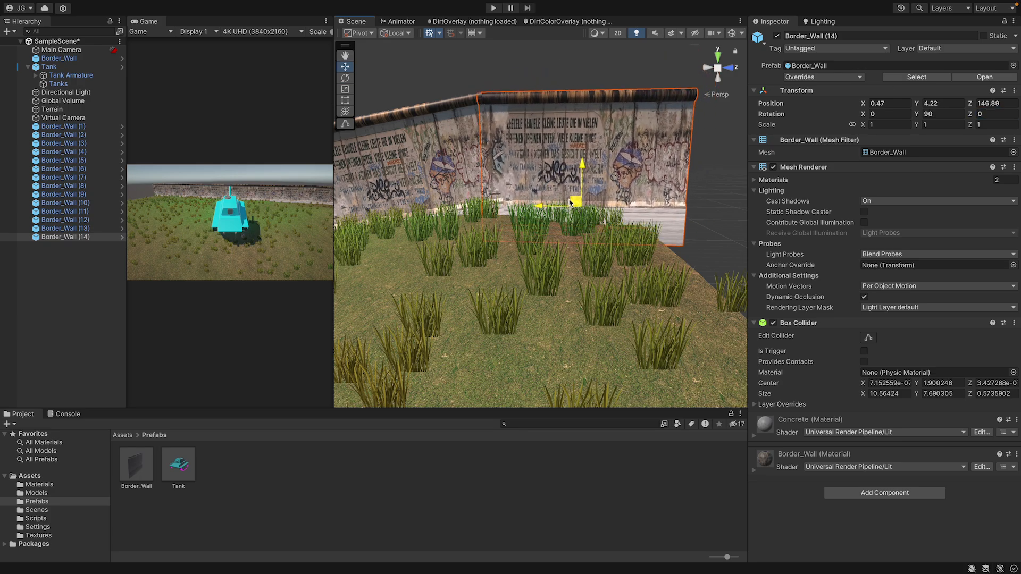
# Step: Duplicate the last wall section, rotate the copy by +90° on Y, and place it at the corner along the second terrain edge
pyautogui.moveTo(569, 202); pyautogui.dragTo(660, 223, button='right')
pyautogui.press('super+d')
pyautogui.click(940, 114)
pyautogui.write('+90')
pyautogui.moveTo(471, 223); pyautogui.dragTo(563, 248)
# Step: Add two more wall copies along the second terrain edge, following the ground down from the corner
pyautogui.moveTo(563, 248); pyautogui.dragTo(479, 256, button='right')
pyautogui.moveTo(486, 287); pyautogui.dragTo(718, 295)
pyautogui.press('super+d')
pyautogui.moveTo(718, 296); pyautogui.dragTo(638, 256, button='right')
pyautogui.click(352, 83)
pyautogui.press('super+d')
pyautogui.moveTo(478, 273); pyautogui.dragTo(646, 299)
pyautogui.moveTo(646, 298); pyautogui.dragTo(707, 293, button='right')
# Step: Add a wall section with Z rotation 0 at the foot of the slope, at about X 34.59 and Y 1.83
pyautogui.press('super+d')
pyautogui.click(996, 114)
pyautogui.write('0')
pyautogui.moveTo(479, 309); pyautogui.dragTo(645, 318)
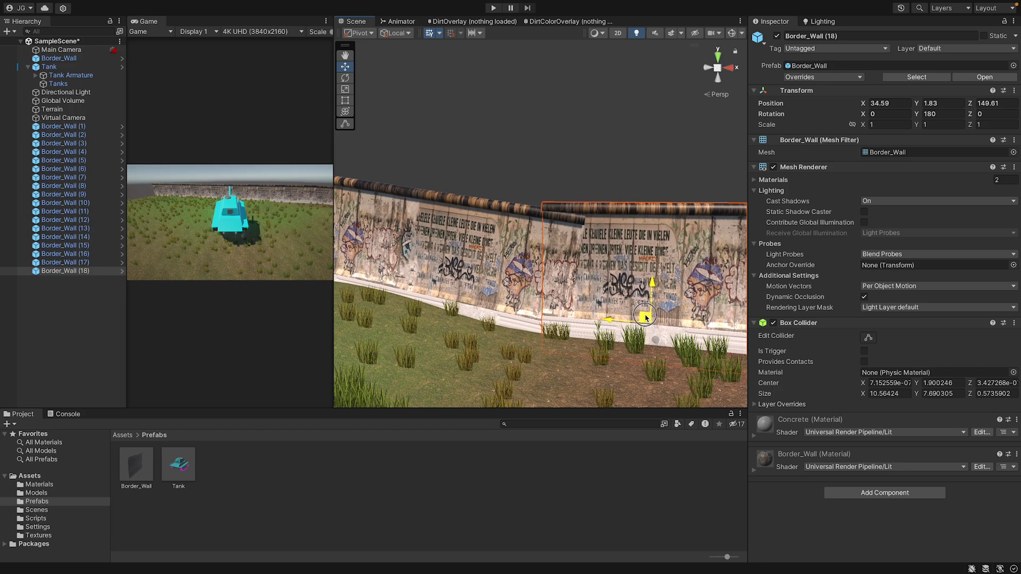
# Step: Add four more wall sections along the second edge to about X 76.25, tilting the last one about 7.1° on Z
pyautogui.moveTo(556, 282); pyautogui.dragTo(404, 239, button='middle')
pyautogui.press('super+d')
pyautogui.moveTo(346, 224); pyautogui.dragTo(479, 226)
pyautogui.press('super+d')
pyautogui.press('super+d')
pyautogui.press('super+d')
pyautogui.moveTo(417, 221); pyautogui.dragTo(585, 228)
pyautogui.click(346, 79)
pyautogui.moveTo(609, 200); pyautogui.dragTo(617, 205)
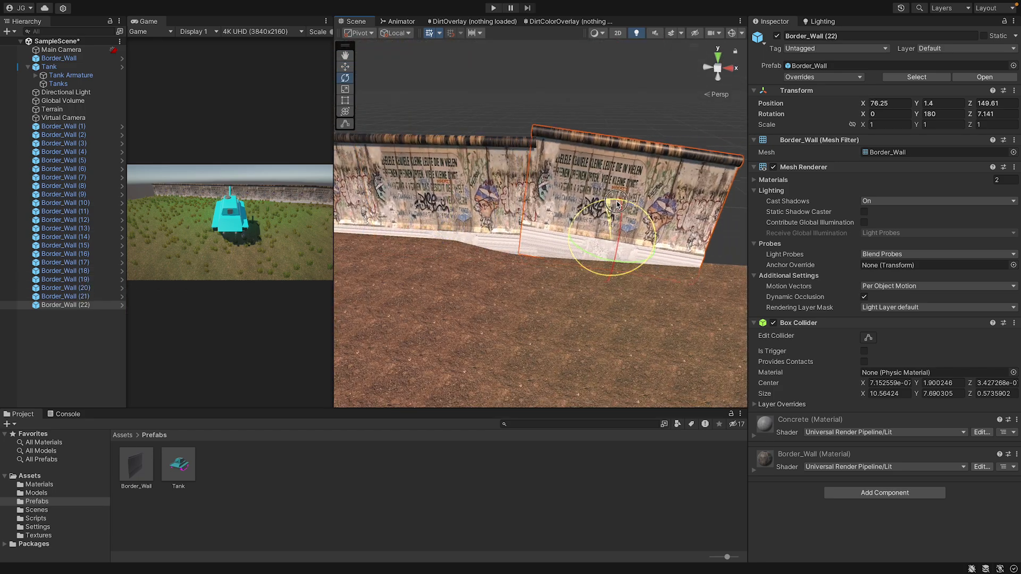
# Step: Duplicate the tilted wall section, set the copy's Z rotation to 0, and place it at about X 86.8 and Y 0.36
pyautogui.press('super+d')
pyautogui.click(995, 114)
pyautogui.write('0')
pyautogui.moveTo(572, 241); pyautogui.dragTo(707, 255)
pyautogui.moveTo(702, 160); pyautogui.dragTo(659, 155, button='middle')
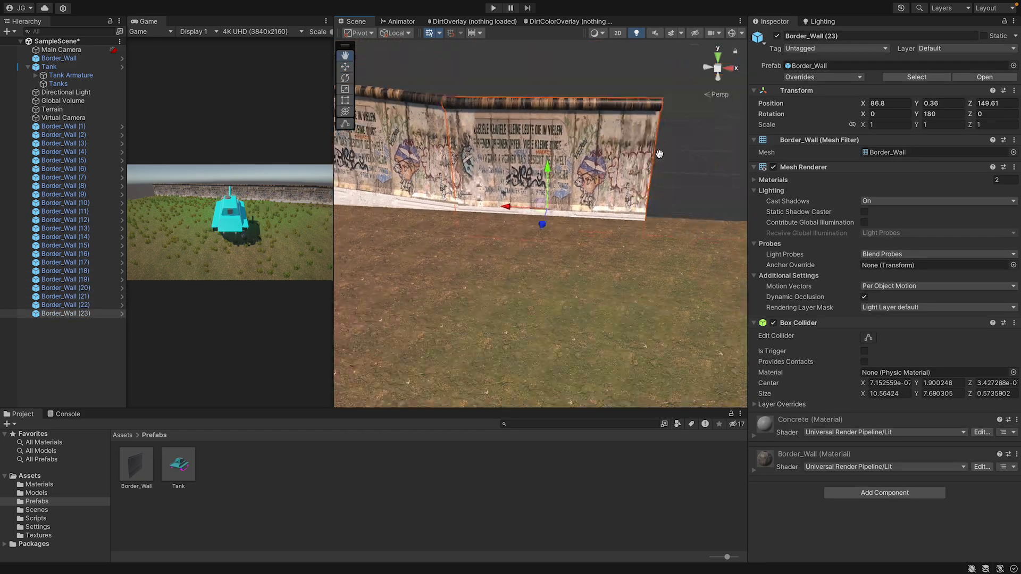
# Step: Add three more wall copies in line along the second edge, continuing across the low ground
pyautogui.press('super+d')
pyautogui.moveTo(505, 208); pyautogui.dragTo(715, 213)
pyautogui.moveTo(715, 213); pyautogui.dragTo(595, 287, button='middle')
pyautogui.press('super+d')
pyautogui.moveTo(372, 221); pyautogui.dragTo(542, 227)
pyautogui.scroll(-5, 542, 226)
pyautogui.press('super+d')
pyautogui.moveTo(444, 224); pyautogui.dragTo(691, 221)
# Step: Continue the wall with three more copies up to the next corner at about X 149.12 and Y 3.79, nearly leveling the last one
pyautogui.press('super+d')
pyautogui.click(345, 67)
pyautogui.press('super+d')
pyautogui.moveTo(739, 213); pyautogui.dragTo(684, 215, button='middle')
pyautogui.press('super+d')
pyautogui.moveTo(425, 205); pyautogui.dragTo(558, 186)
pyautogui.click(345, 78)
pyautogui.moveTo(671, 149); pyautogui.dragTo(677, 156)
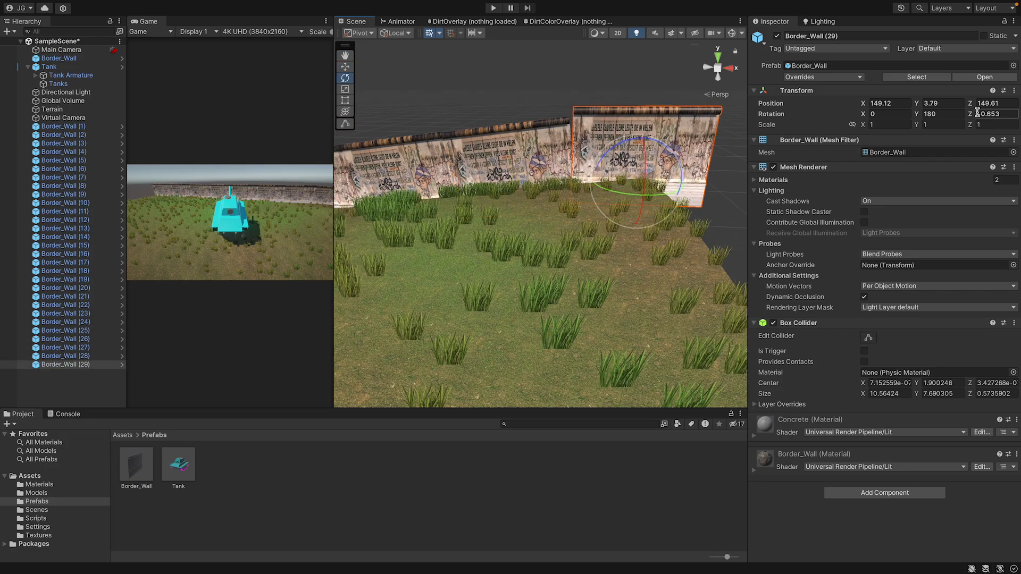
# Step: Duplicate the corner wall section and turn the copy to 270° on Y for the third terrain edge, at about X 150.11
pyautogui.moveTo(633, 130); pyautogui.dragTo(715, 154, button='right')
pyautogui.press('super+d')
pyautogui.click(947, 116)
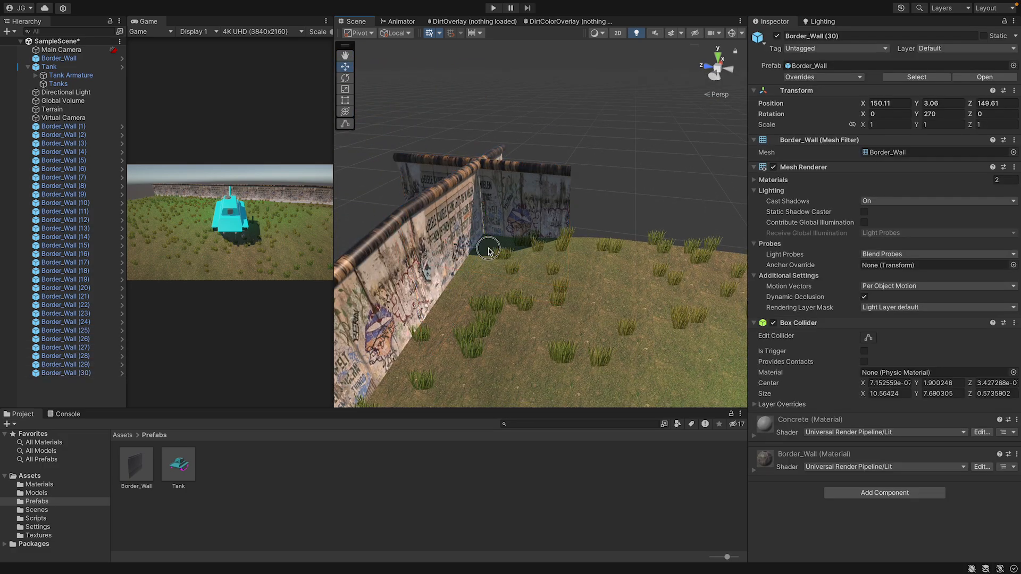
# Step: Add two wall sections along the third edge to about Z 134.1 and Y 4.93, tilted about -4.2° on Z
pyautogui.click(345, 67)
pyautogui.press('super+d')
pyautogui.moveTo(551, 163); pyautogui.dragTo(665, 178)
pyautogui.moveTo(606, 181); pyautogui.dragTo(659, 186, button='right')
pyautogui.press('super+d')
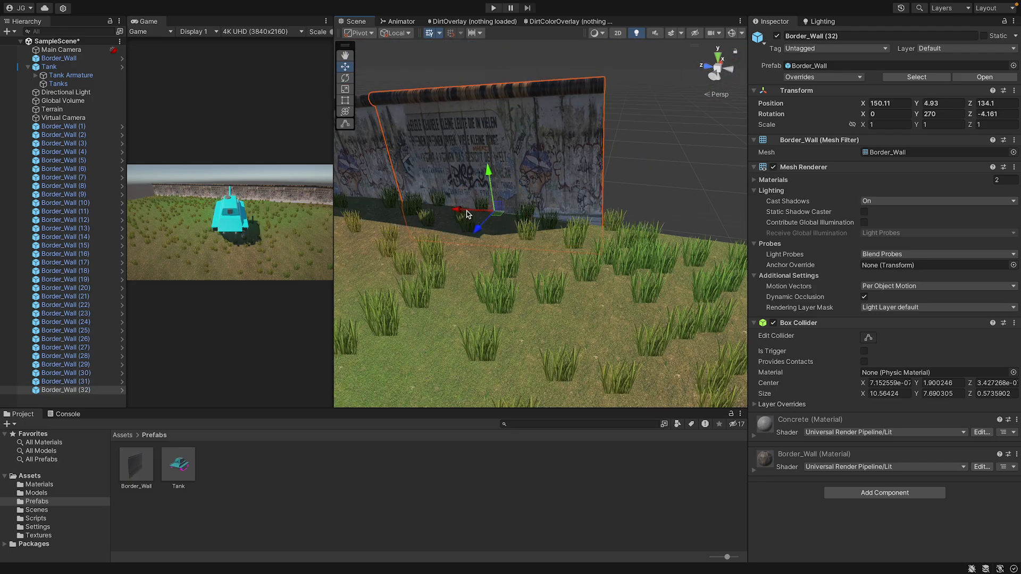
# Step: Maximize the Scene view, then slide the next wall section along the third edge and adjust its tilt to the ground
pyautogui.doubleClick(361, 25)
pyautogui.moveTo(406, 280); pyautogui.dragTo(745, 273)
pyautogui.moveTo(718, 271); pyautogui.dragTo(319, 277, button='middle')
pyautogui.click(11, 77)
pyautogui.moveTo(319, 271); pyautogui.dragTo(340, 279)
pyautogui.click(12, 66)
# Step: Add two more wall sections along the third edge toward the drop, tilting the last one down the slope
pyautogui.moveTo(625, 266); pyautogui.dragTo(894, 282)
pyautogui.press('super+d')
pyautogui.press('super+d')
pyautogui.moveTo(272, 322); pyautogui.dragTo(633, 361)
pyautogui.moveTo(612, 340); pyautogui.dragTo(426, 139, button='middle')
pyautogui.press('e')
pyautogui.moveTo(441, 175); pyautogui.dragTo(463, 175)
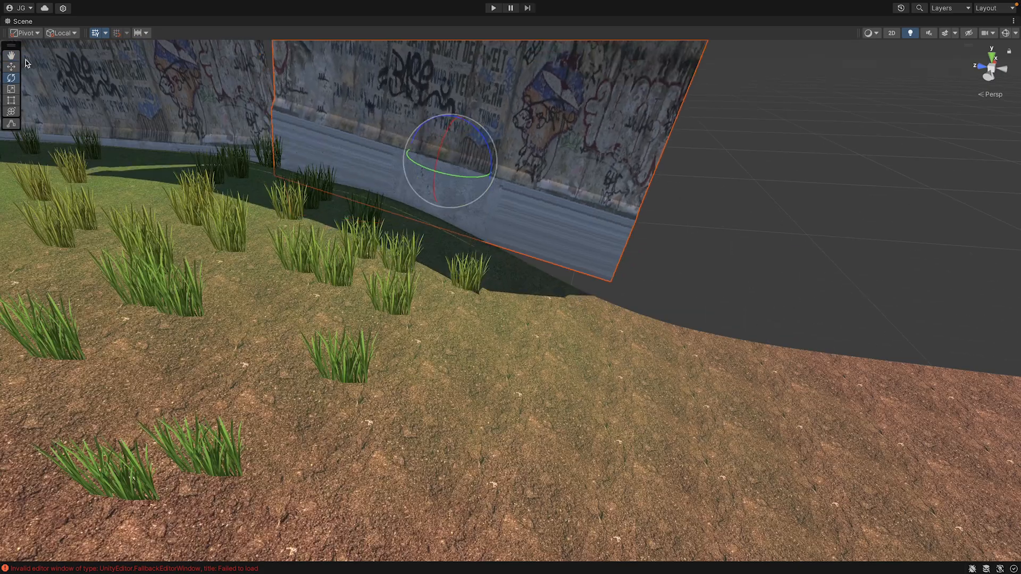
# Step: Add another wall section farther down the third edge's slope and adjust its rotation to match the terrain
pyautogui.press('w')
pyautogui.moveTo(282, 45); pyautogui.dragTo(468, 351, button='middle')
pyautogui.press('super+d')
pyautogui.moveTo(597, 483); pyautogui.dragTo(947, 550)
pyautogui.moveTo(772, 506); pyautogui.dragTo(381, 289, button='middle')
pyautogui.press('e')
pyautogui.moveTo(532, 363); pyautogui.dragTo(915, 367)
pyautogui.press('w')
# Step: Add two more wall copies at the foot of the third edge's slope, extending the row over the dirt
pyautogui.press('super+d')
pyautogui.moveTo(880, 367); pyautogui.dragTo(322, 245, button='middle')
pyautogui.press('super+d')
pyautogui.moveTo(440, 269); pyautogui.dragTo(851, 330)
pyautogui.moveTo(851, 329); pyautogui.dragTo(563, 315, button='middle')
pyautogui.scroll(-10, 481, 274)
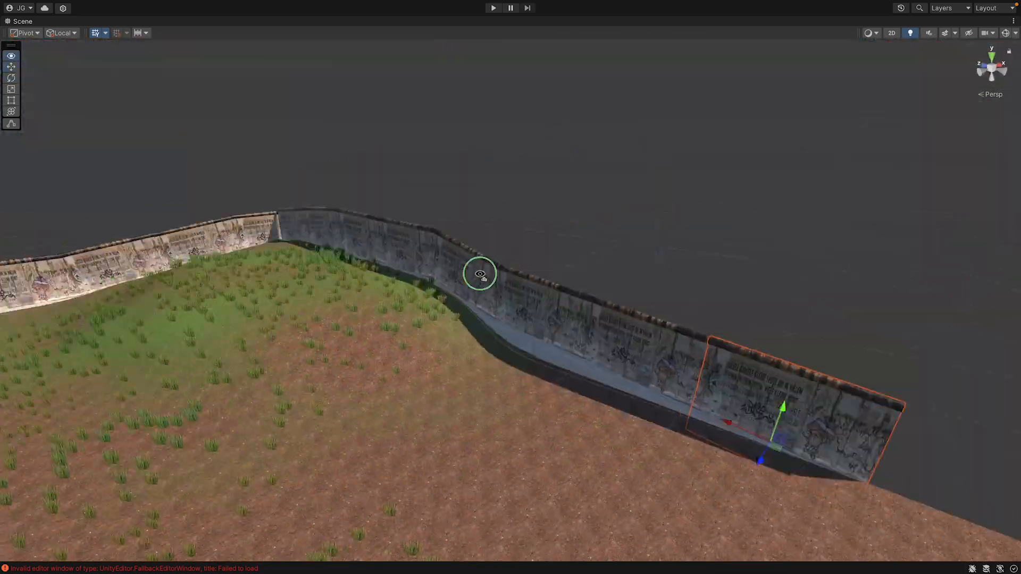
pyautogui.scroll(10, 481, 273)
pyautogui.doubleClick(22, 22)
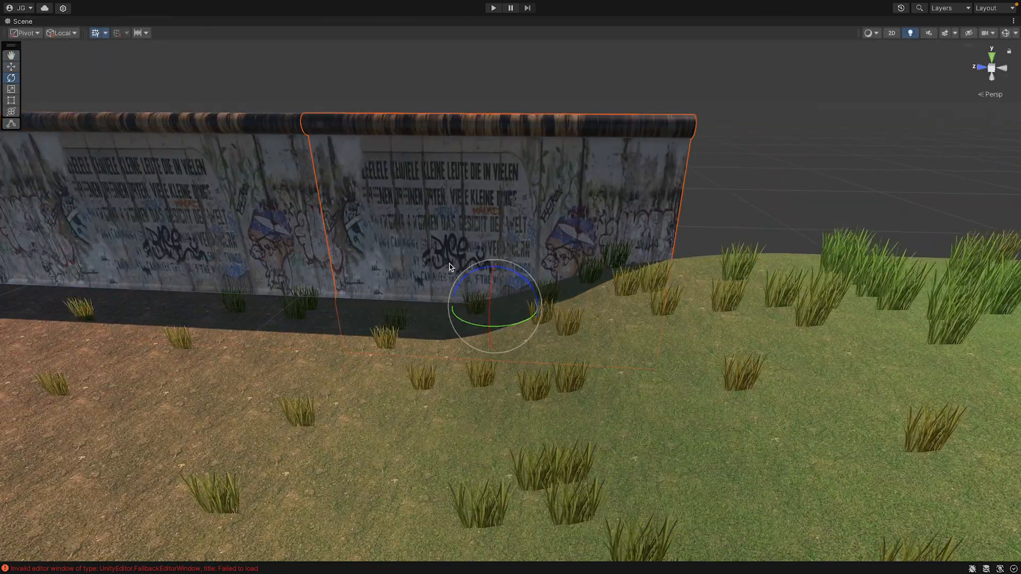
# Step: Duplicate the level wall section before the grassy rise, tilt the copy upward, and slide it along the third edge
pyautogui.press('super+d')
pyautogui.moveTo(497, 301); pyautogui.dragTo(513, 287)
pyautogui.moveTo(513, 287)
pyautogui.mouseDown(button='middle')
pyautogui.moveTo(844, 255)
pyautogui.moveTo(506, 272)
pyautogui.mouseUp(button='middle')
pyautogui.moveTo(505, 273); pyautogui.dragTo(842, 274)
pyautogui.press('super+d')
pyautogui.moveTo(841, 274); pyautogui.dragTo(256, 284, button='middle')
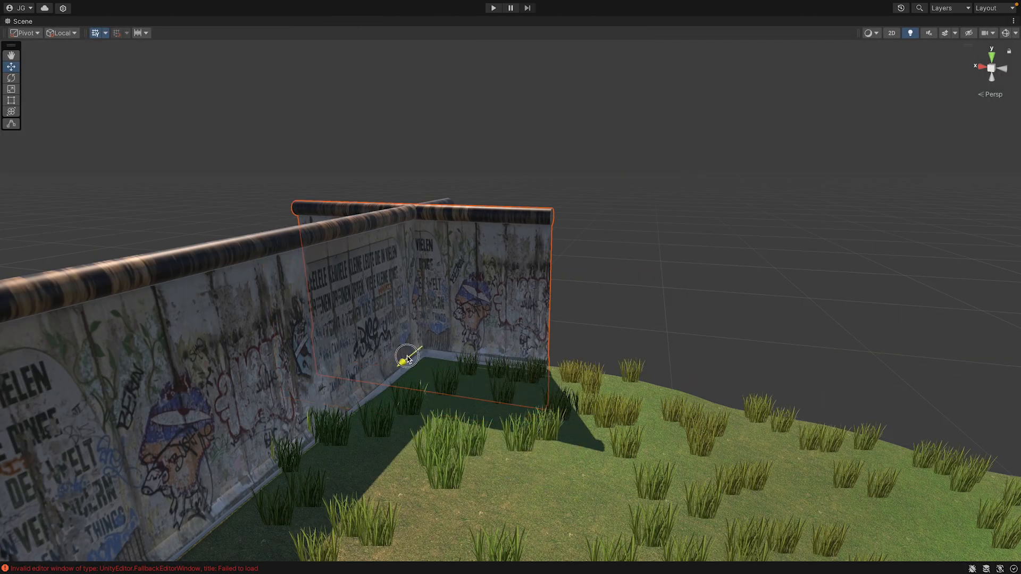
# Step: Duplicate the wall section turned at the corner and place the copy along the fourth terrain edge, angled to the ground
pyautogui.moveTo(654, 346); pyautogui.dragTo(387, 324, button='middle')
pyautogui.press('super+d')
pyautogui.press('e')
pyautogui.moveTo(173, 272); pyautogui.dragTo(713, 376)
pyautogui.press('w')
# Step: Add two more wall sections along the fourth edge, past the grassy slope and onto the flatter ground
pyautogui.press('super+d')
pyautogui.press('e')
pyautogui.press('w')
pyautogui.moveTo(720, 373); pyautogui.dragTo(410, 340, button='middle')
pyautogui.press('super+d')
pyautogui.moveTo(410, 343); pyautogui.dragTo(763, 378)
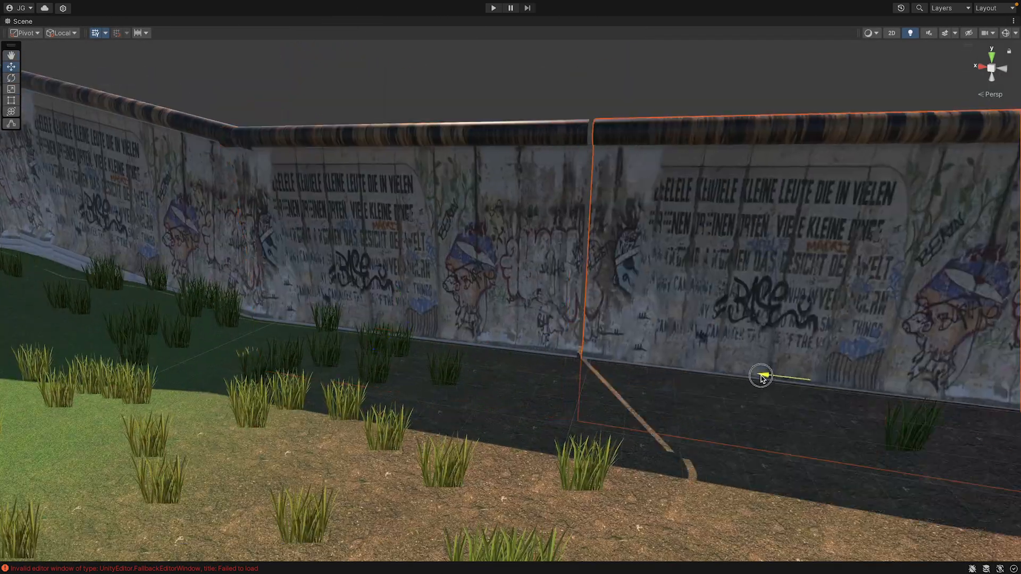
# Step: Add two wall sections over the uneven dirt of the fourth edge, adjusting their angle to the ground
pyautogui.moveTo(744, 362); pyautogui.dragTo(232, 313, button='middle')
pyautogui.press('super+d')
pyautogui.moveTo(259, 336); pyautogui.dragTo(586, 391)
pyautogui.press('e')
pyautogui.press('w')
pyautogui.moveTo(597, 367); pyautogui.dragTo(456, 363, button='middle')
pyautogui.press('super+d')
pyautogui.moveTo(446, 369); pyautogui.dragTo(946, 360)
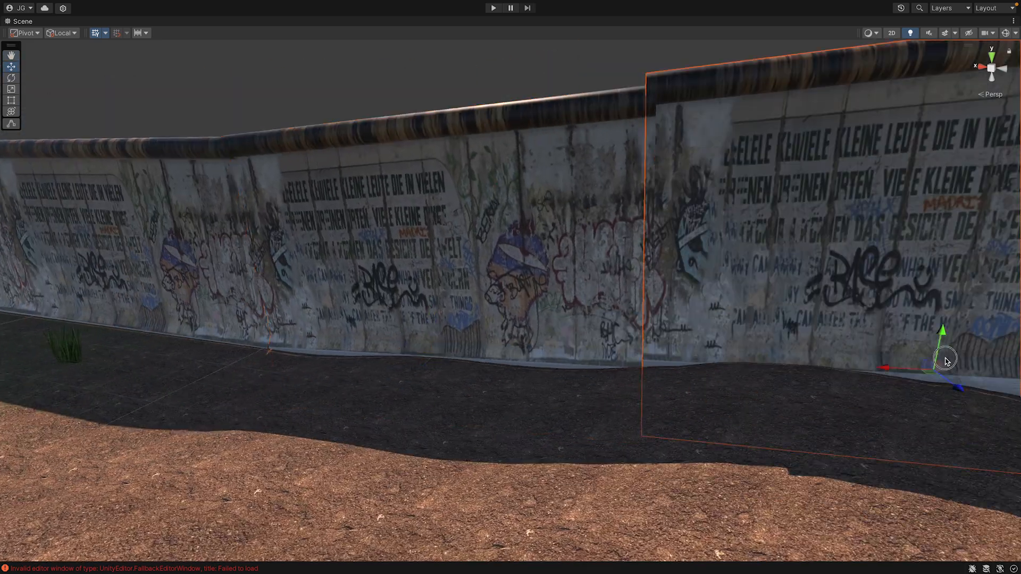
# Step: Fine-tune the newest wall section's position, then add another copy in line with it along the fourth edge's dirt
pyautogui.moveTo(946, 361); pyautogui.dragTo(660, 407, button='middle')
pyautogui.moveTo(651, 407); pyautogui.dragTo(643, 403)
pyautogui.scroll(-5, 642, 403)
pyautogui.press('super+d')
pyautogui.moveTo(448, 369); pyautogui.dragTo(406, 363)
pyautogui.moveTo(452, 362); pyautogui.dragTo(139, 333, button='middle')
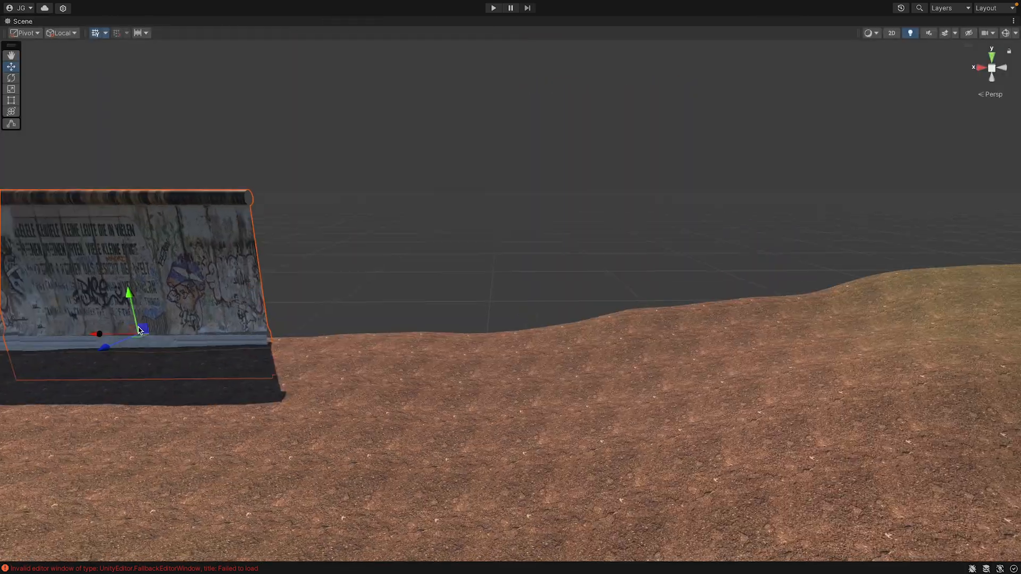
# Step: Duplicate the wall section along the rising dirt of the fourth edge and tilt the copy to follow the slope
pyautogui.press('super+d')
pyautogui.moveTo(107, 332); pyautogui.dragTo(613, 323)
pyautogui.press('e')
pyautogui.moveTo(611, 301); pyautogui.dragTo(604, 283)
pyautogui.press('w')
pyautogui.moveTo(633, 323); pyautogui.dragTo(649, 298)
pyautogui.moveTo(649, 299); pyautogui.dragTo(250, 336, button='middle')
# Step: Add another wall section up to the top of the slope and adjust its angle and position against its neighbour
pyautogui.press('super+d')
pyautogui.moveTo(250, 336); pyautogui.dragTo(775, 292)
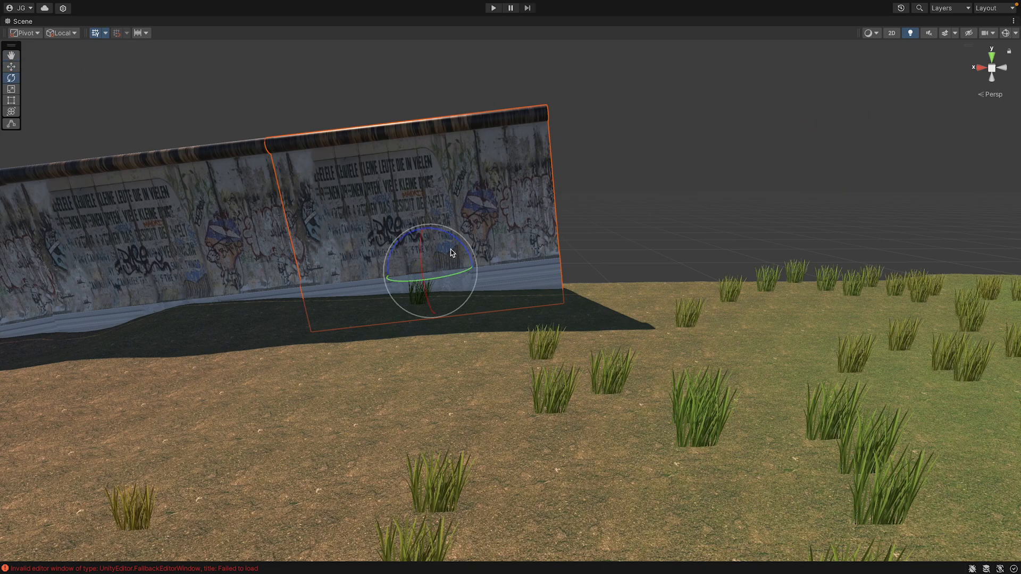
pyautogui.press('w')
pyautogui.moveTo(433, 285); pyautogui.dragTo(482, 314)
# Step: Extend the wall with a copy on the flat grass near the final corner and angle it to the ground
pyautogui.press('super+d')
pyautogui.moveTo(477, 275); pyautogui.dragTo(695, 285)
pyautogui.moveTo(696, 284); pyautogui.dragTo(406, 284, button='middle')
pyautogui.moveTo(406, 284); pyautogui.dragTo(627, 274)
pyautogui.press('e')
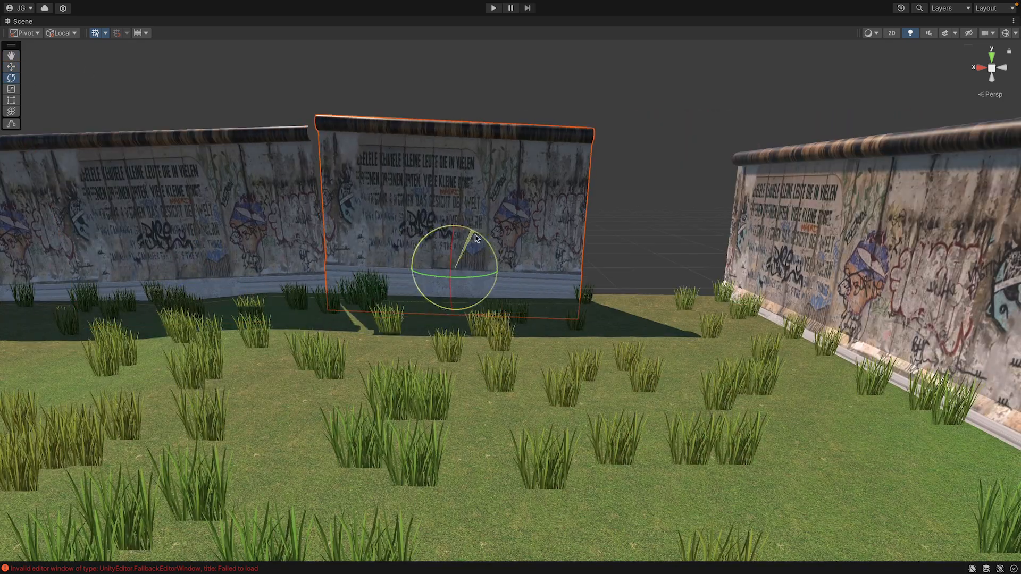
# Step: Duplicate the last wall section into the remaining gap to close the corner, and inspect the enclosed terrain
pyautogui.press('w')
pyautogui.press('super+d')
pyautogui.moveTo(459, 274); pyautogui.dragTo(703, 278)
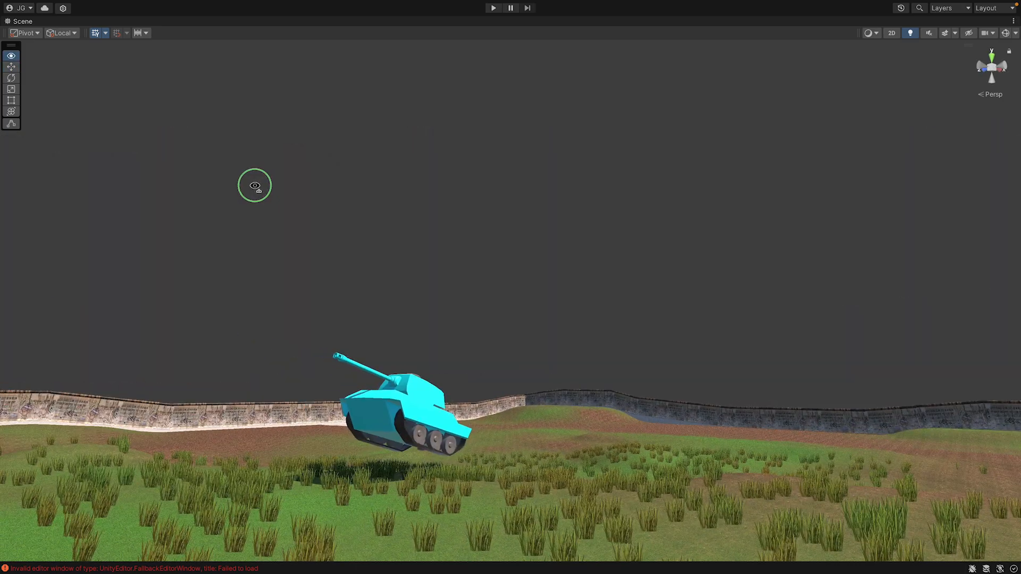
pyautogui.keyDown('alt'); pyautogui.moveTo(254, 183); pyautogui.dragTo(656, 294); pyautogui.keyUp('alt')
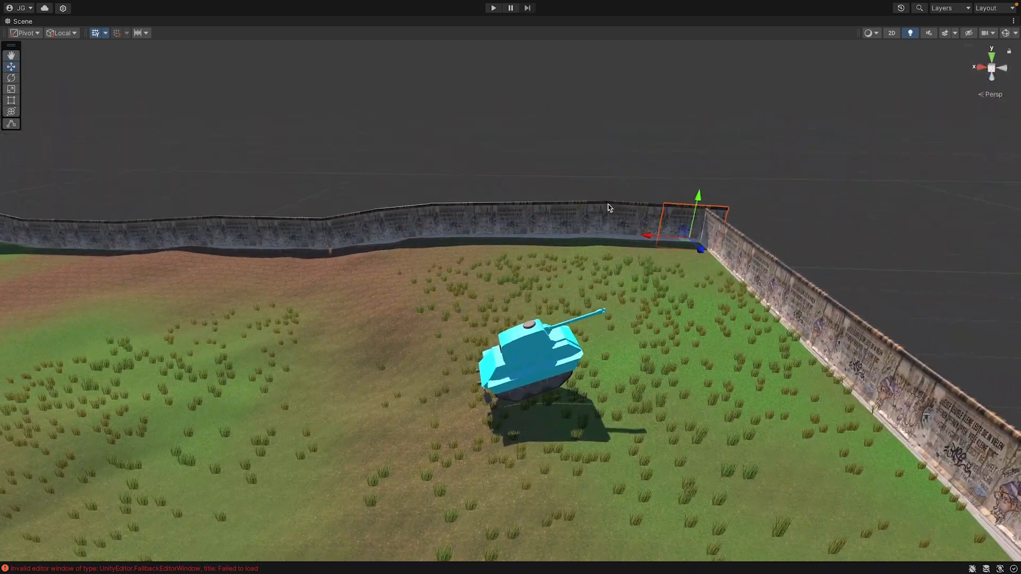
# Step: Play-test the game in a maximized game view, driving and turning the tank near the walled corner, and end the test
pyautogui.click(493, 8)
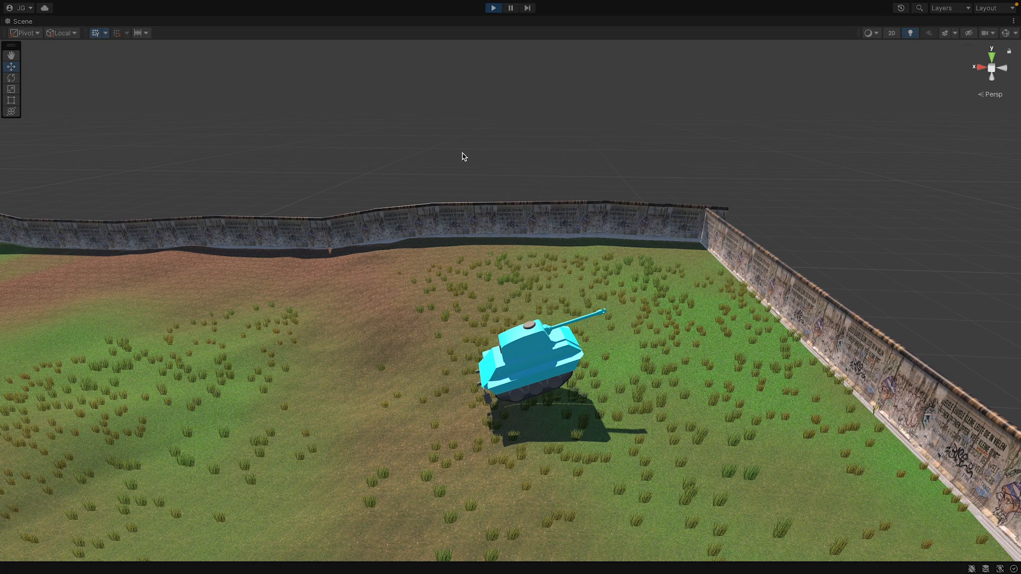
pyautogui.doubleClick(15, 21)
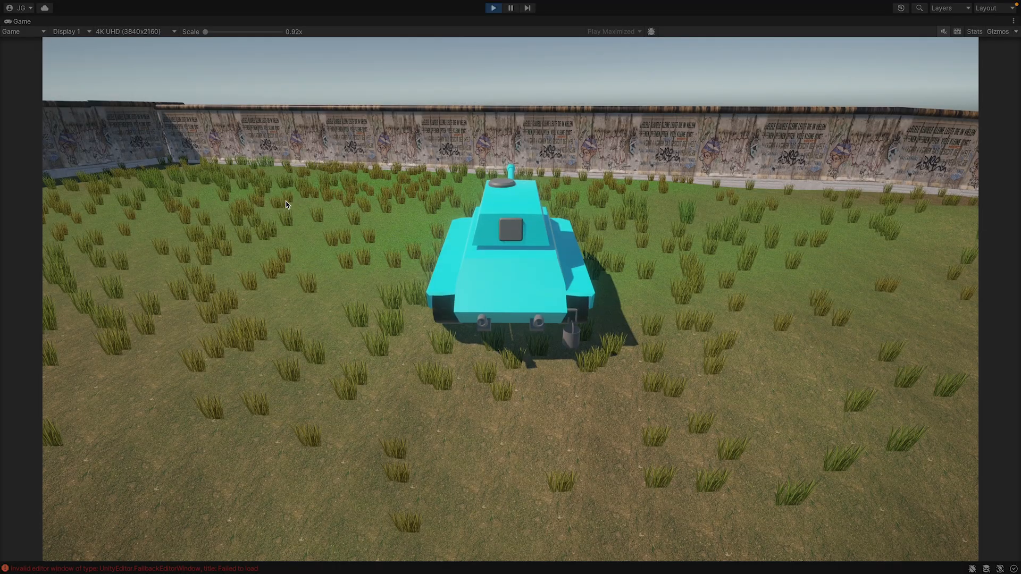
pyautogui.press('a')
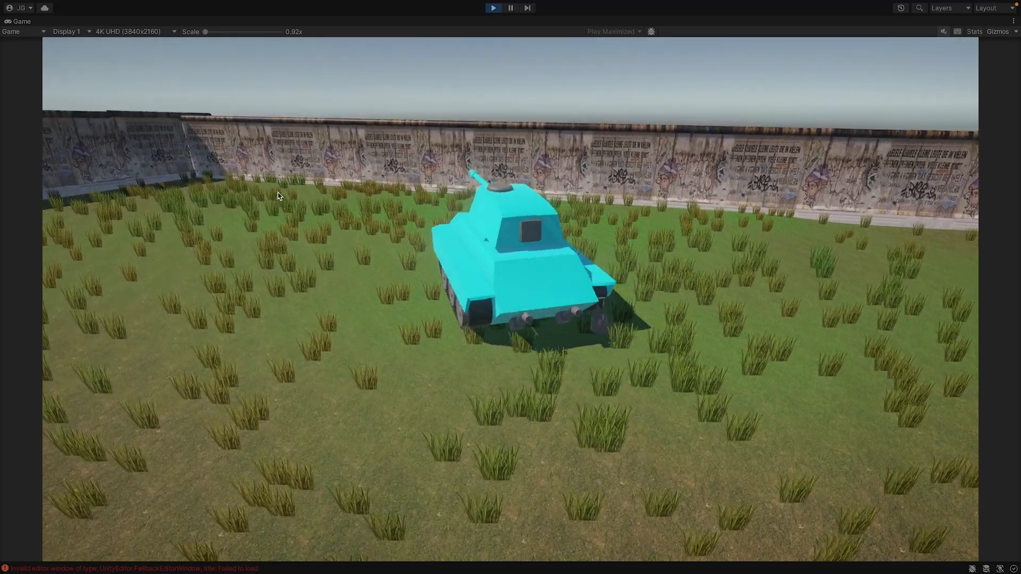
pyautogui.press('w')
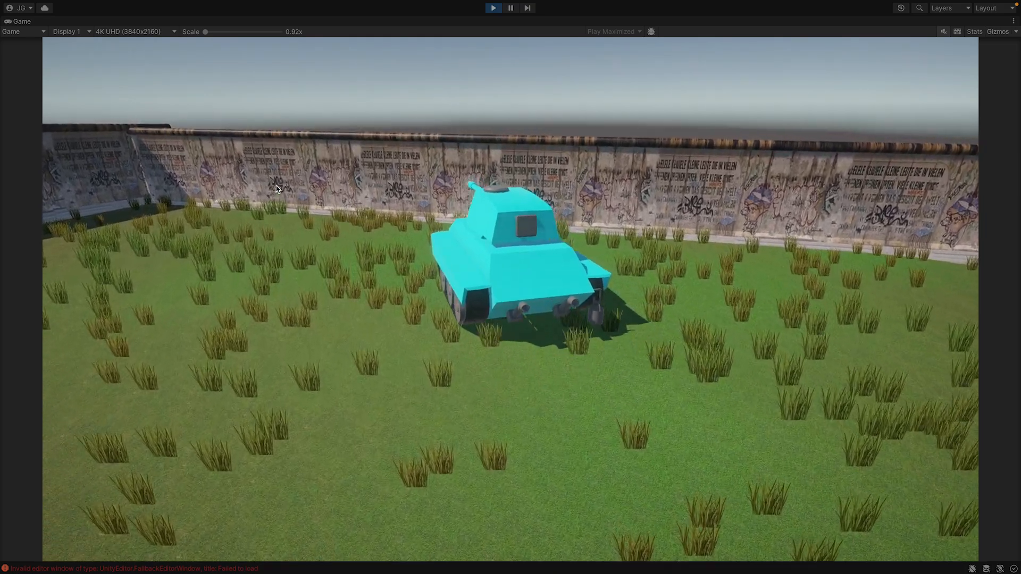
pyautogui.press('a')
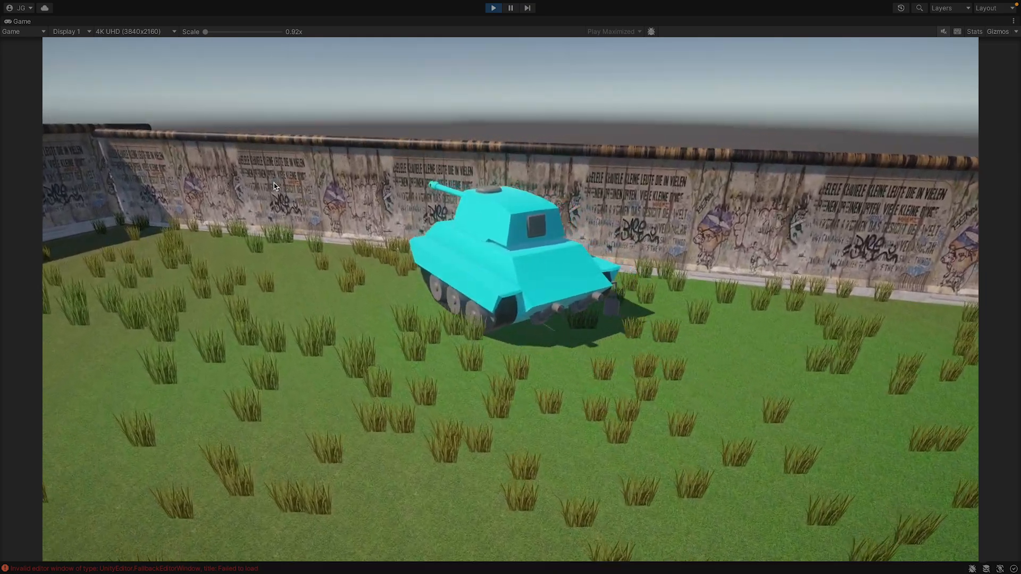
pyautogui.press('a')
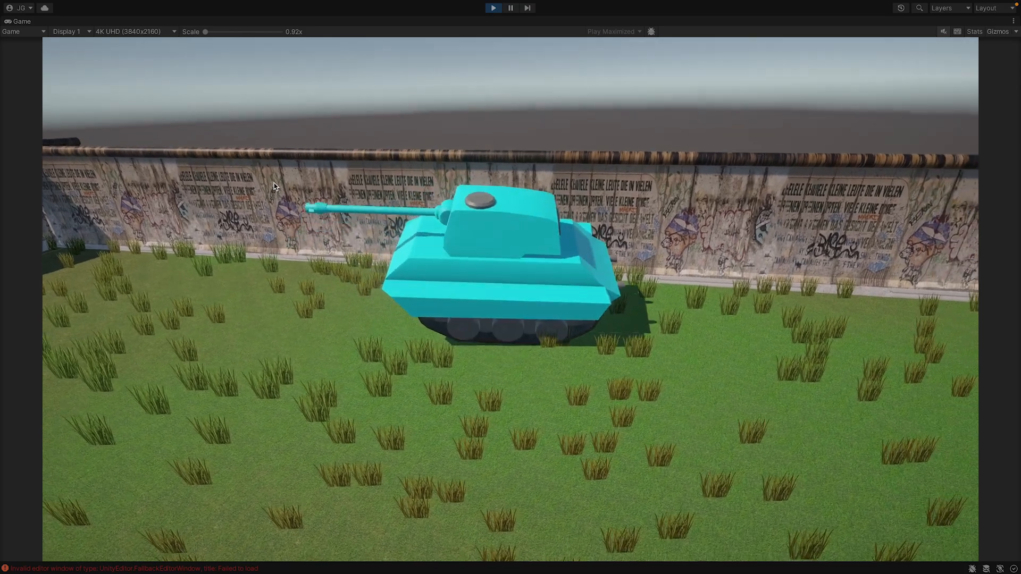
pyautogui.press('a')
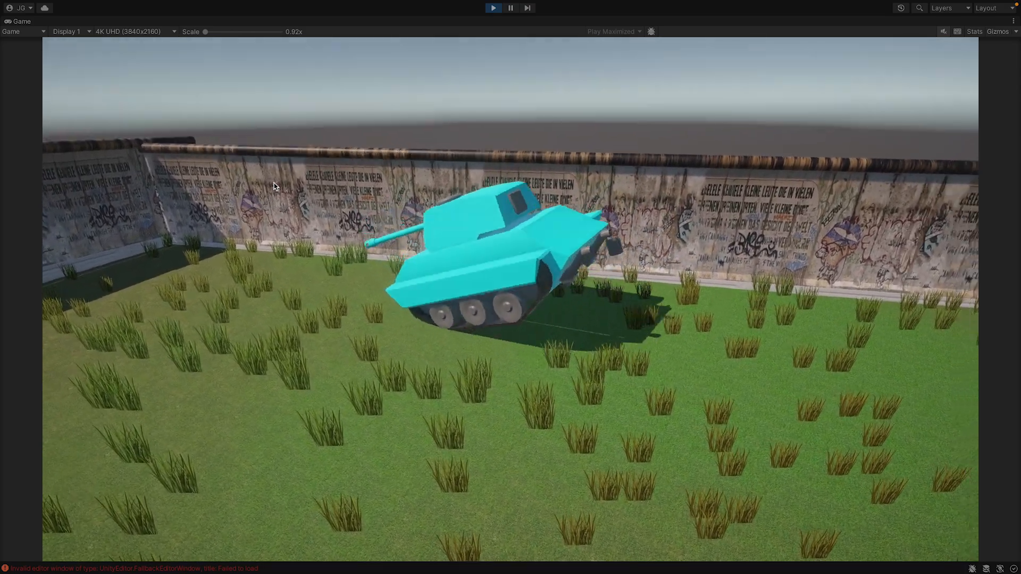
pyautogui.press('a')
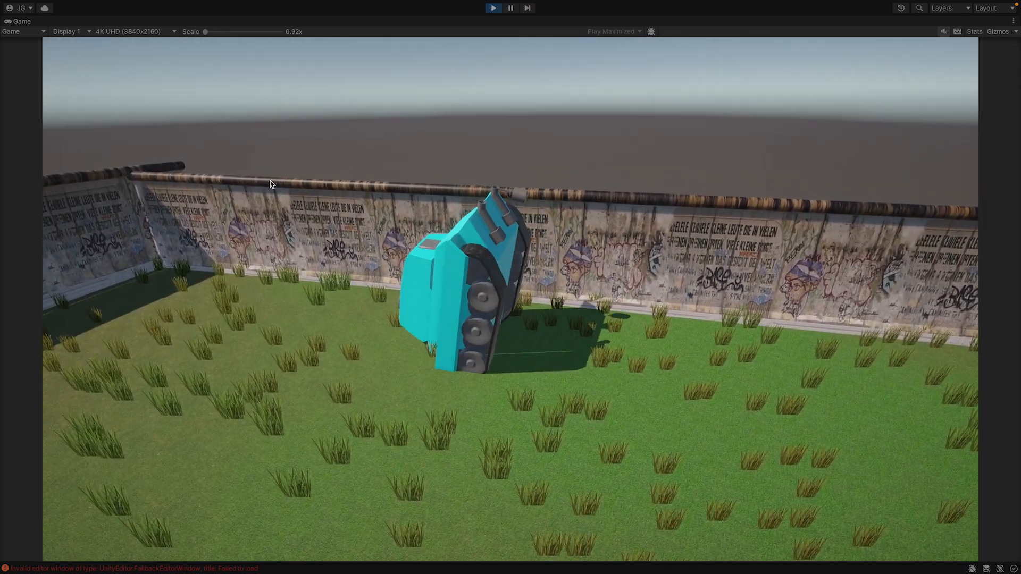
pyautogui.press('a')
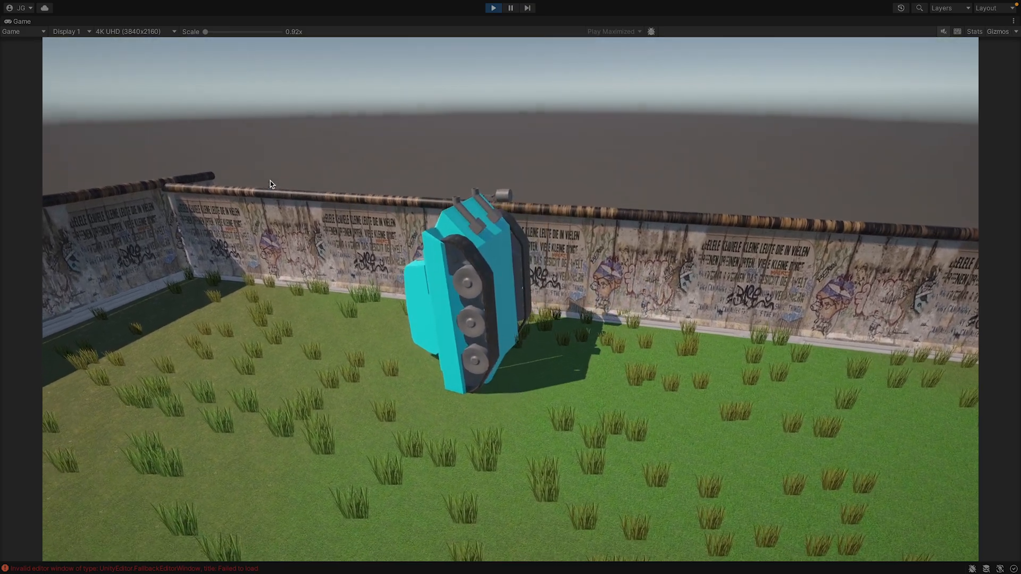
pyautogui.press('a')
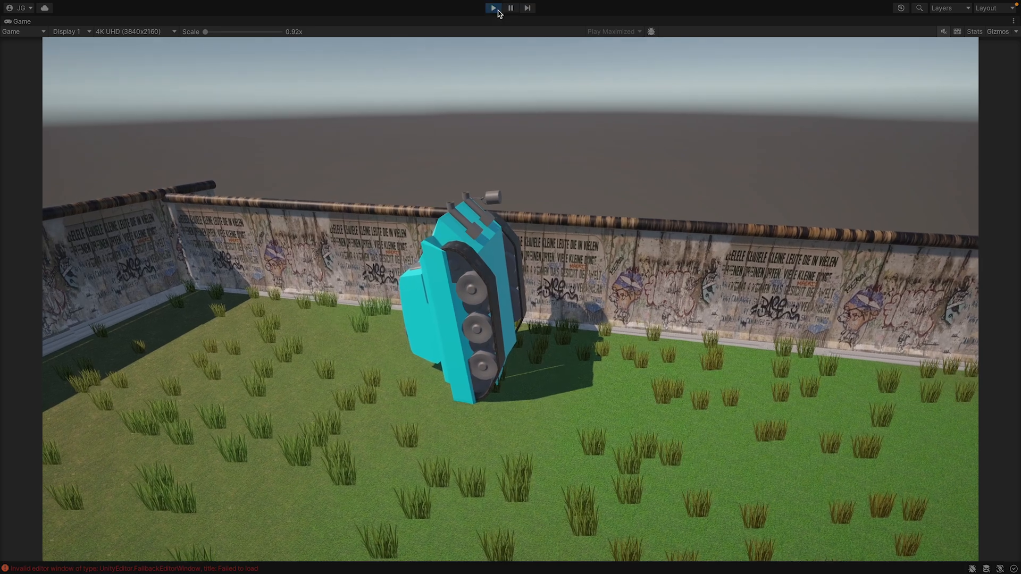
pyautogui.click(498, 10)
# Step: Restore the full editor layout, set the Tank's Movement Speed to 0.2 and save the scene
pyautogui.doubleClick(21, 21)
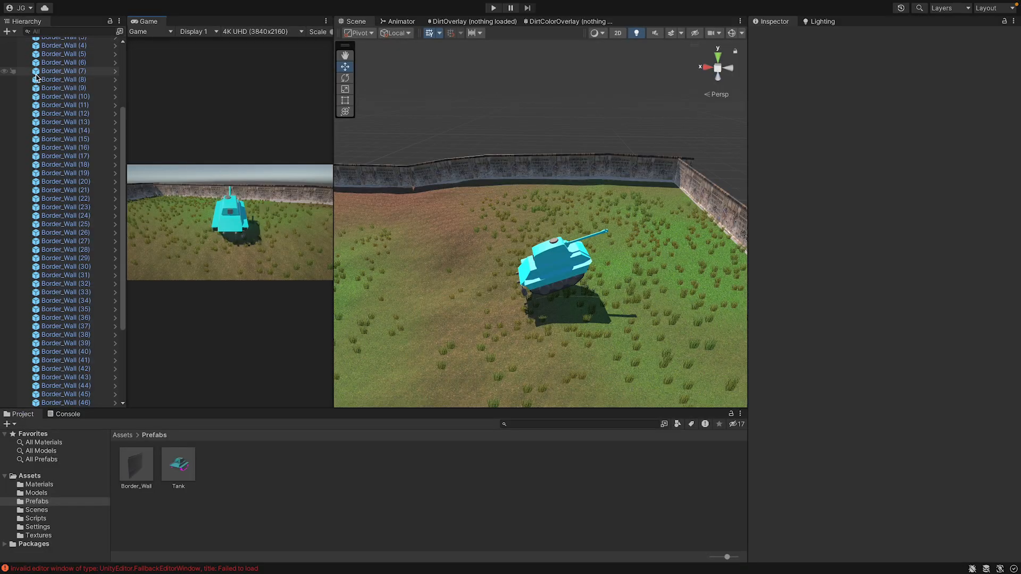
pyautogui.click(59, 58)
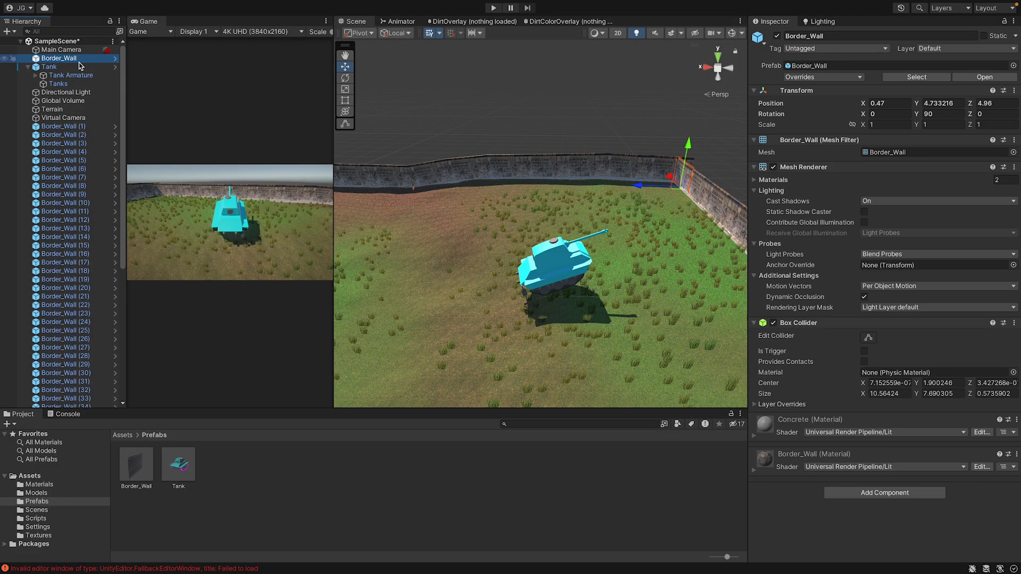
pyautogui.click(50, 66)
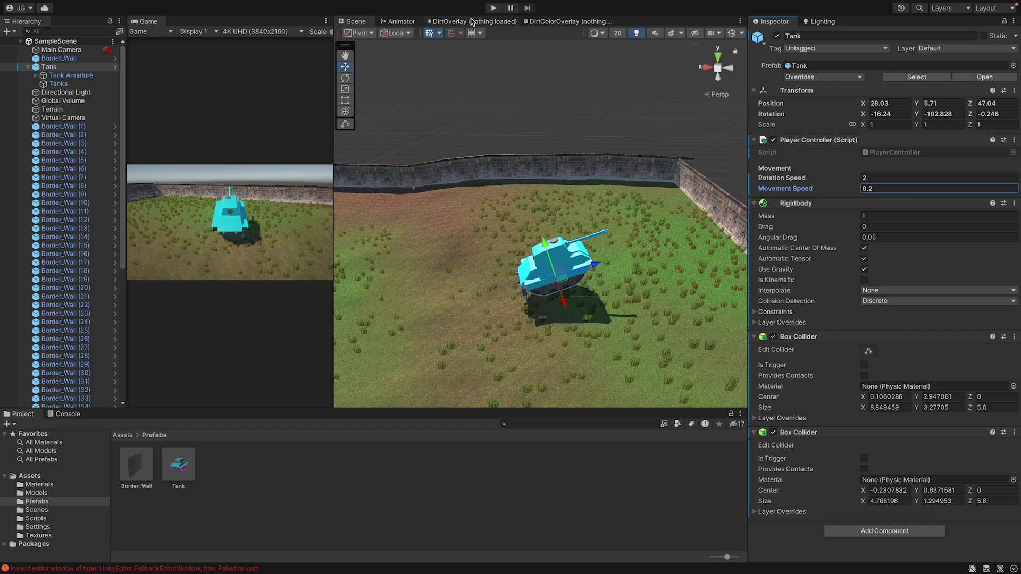
# Step: Play-test the tank at its new movement speed by driving it against the border wall, and stop the game
pyautogui.click(492, 9)
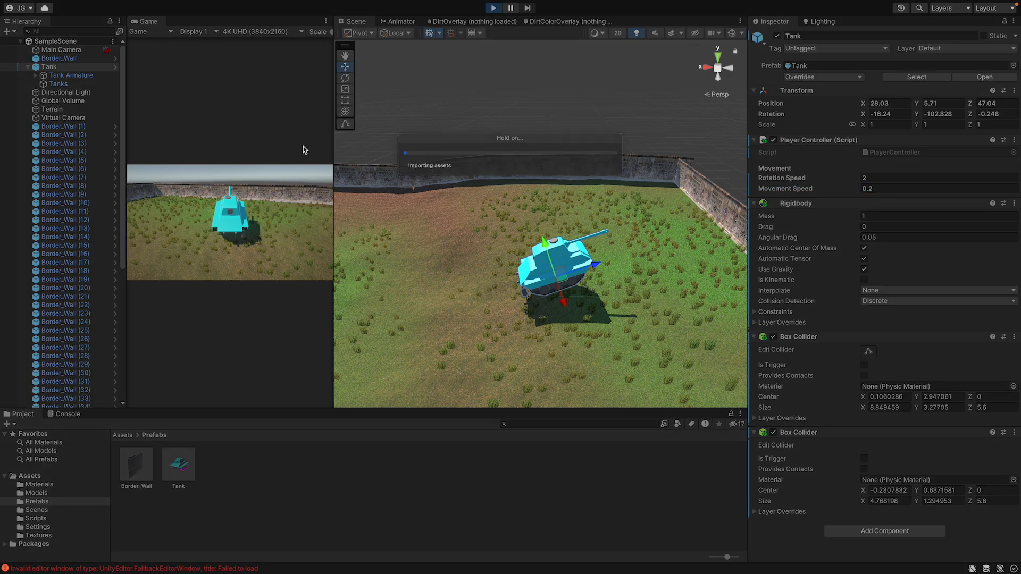
pyautogui.press('w')
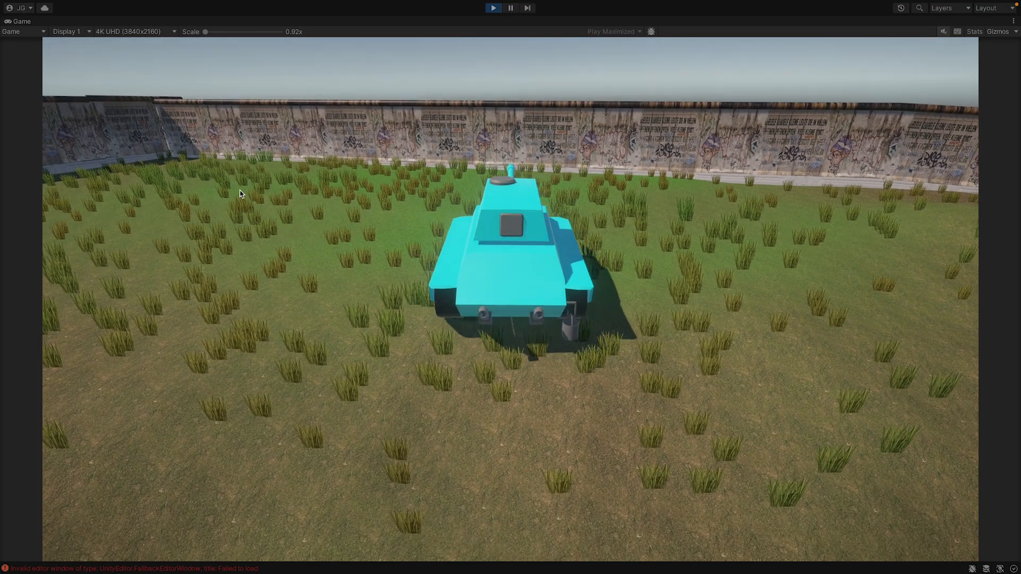
pyautogui.press('a')
pyautogui.press('a')
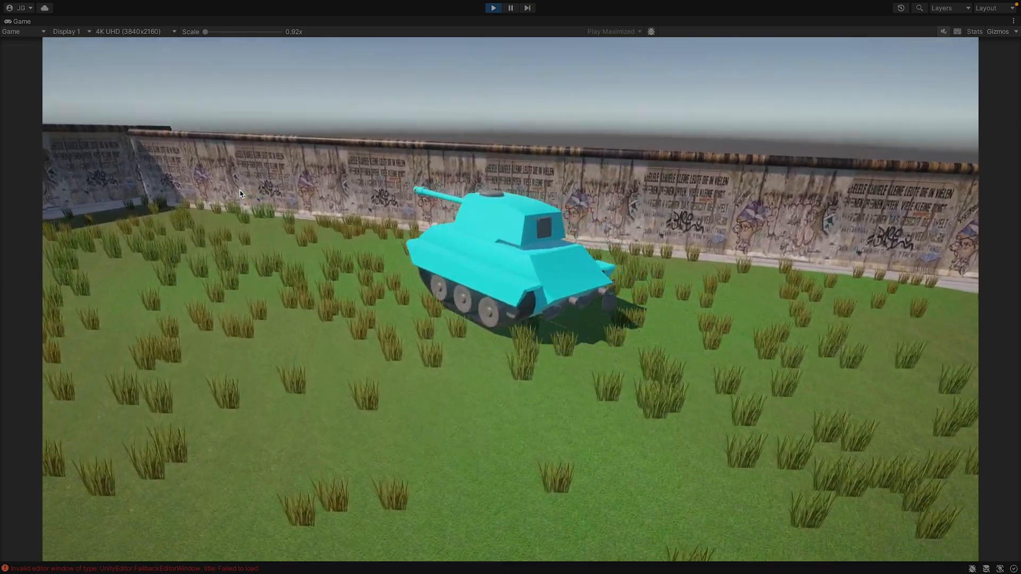
pyautogui.press('a')
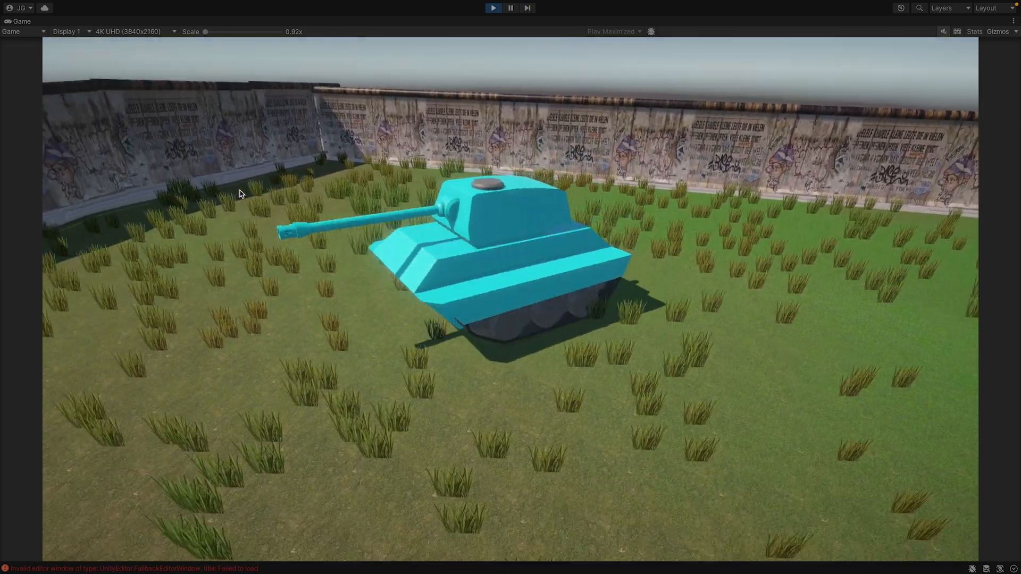
pyautogui.press('a')
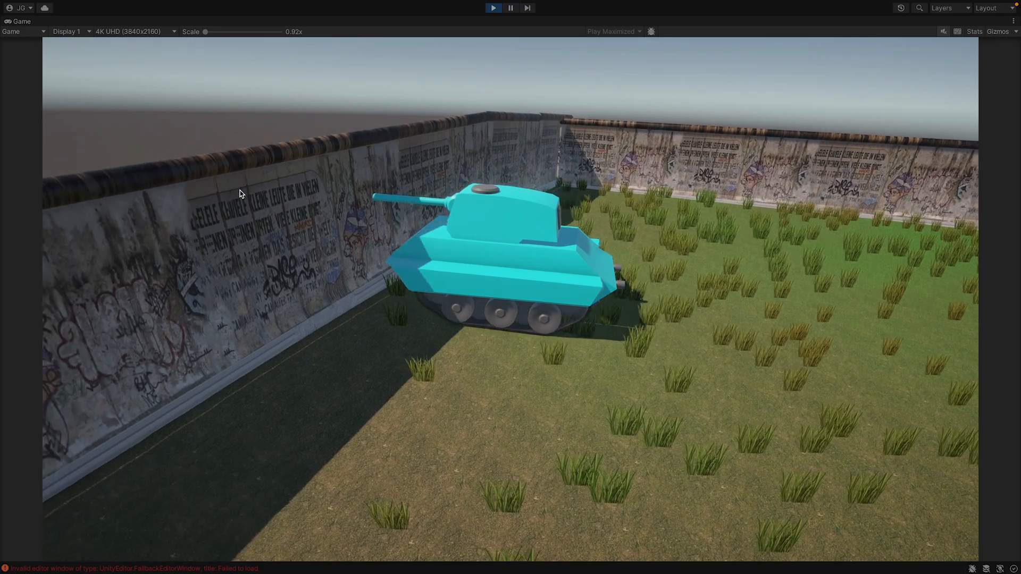
pyautogui.press('a')
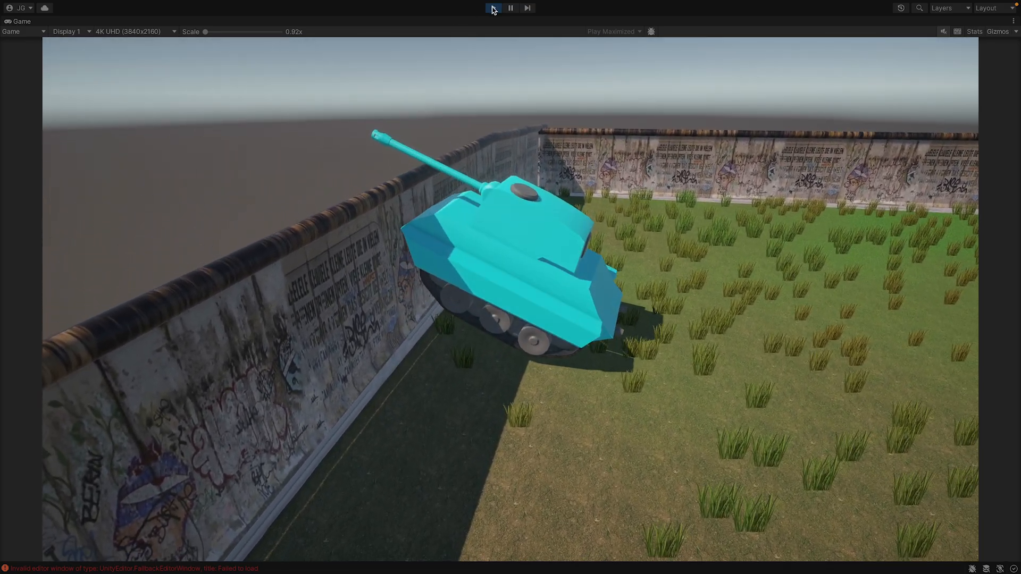
pyautogui.hotkey('ctrl', 'p')
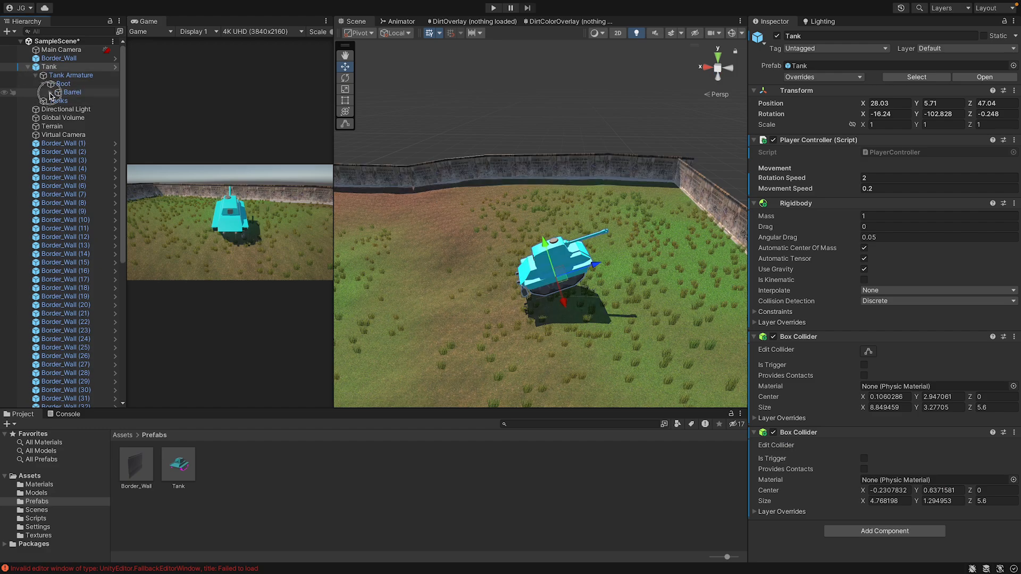
# Step: Add a Box Collider to the Barrel object inside the Tank's armature
pyautogui.click(60, 95)
pyautogui.press('w')
pyautogui.moveTo(550, 223); pyautogui.dragTo(564, 222, button='right')
pyautogui.click(875, 118)
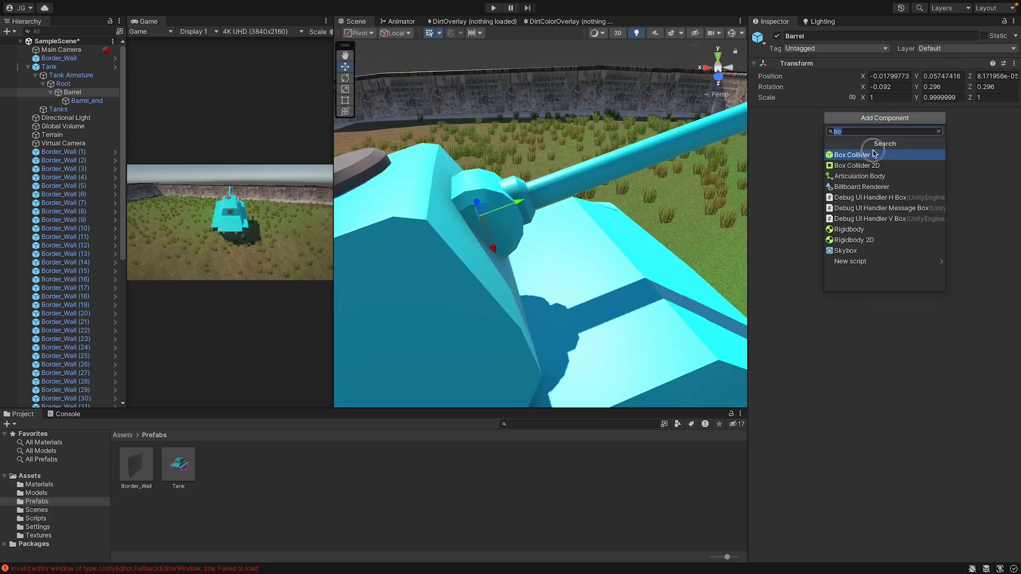
pyautogui.click(875, 153)
pyautogui.scroll(-10, 645, 158)
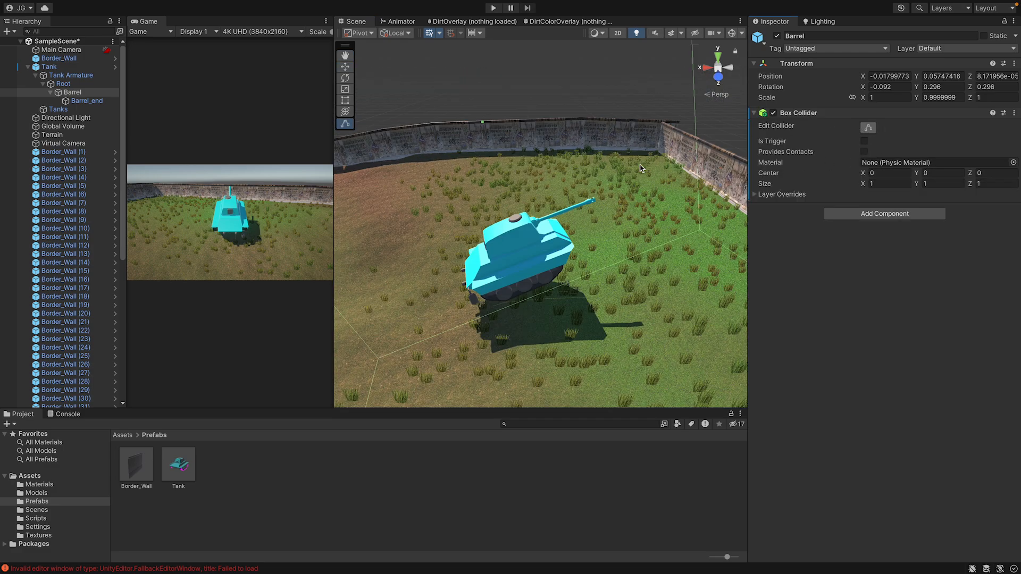
# Step: Set the barrel's box collider size to 0.1 on the X, Y and Z axes
pyautogui.scroll(4, 645, 158)
pyautogui.scroll(-10, 642, 160)
pyautogui.scroll(6, 645, 157)
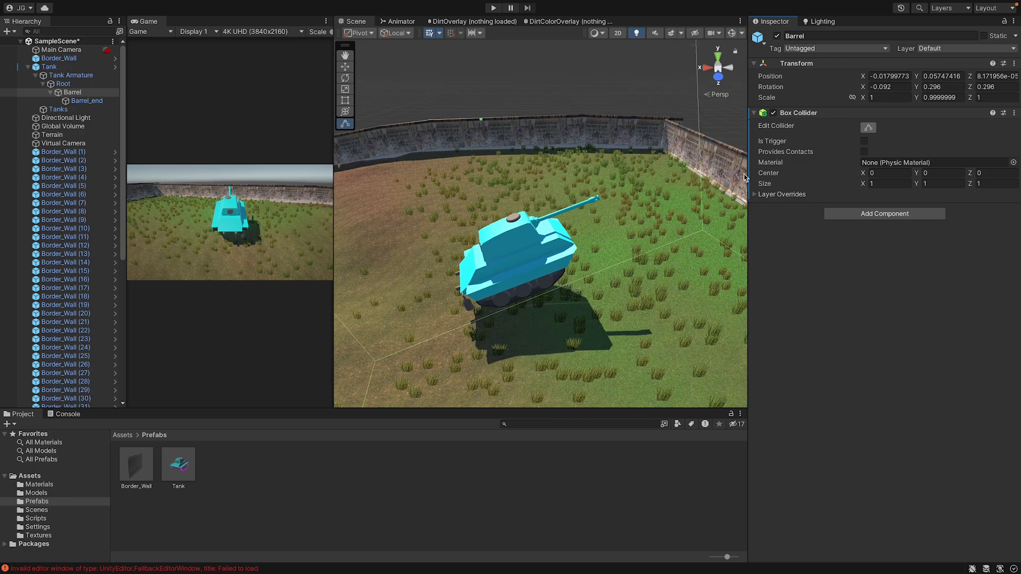
pyautogui.scroll(1, 644, 156)
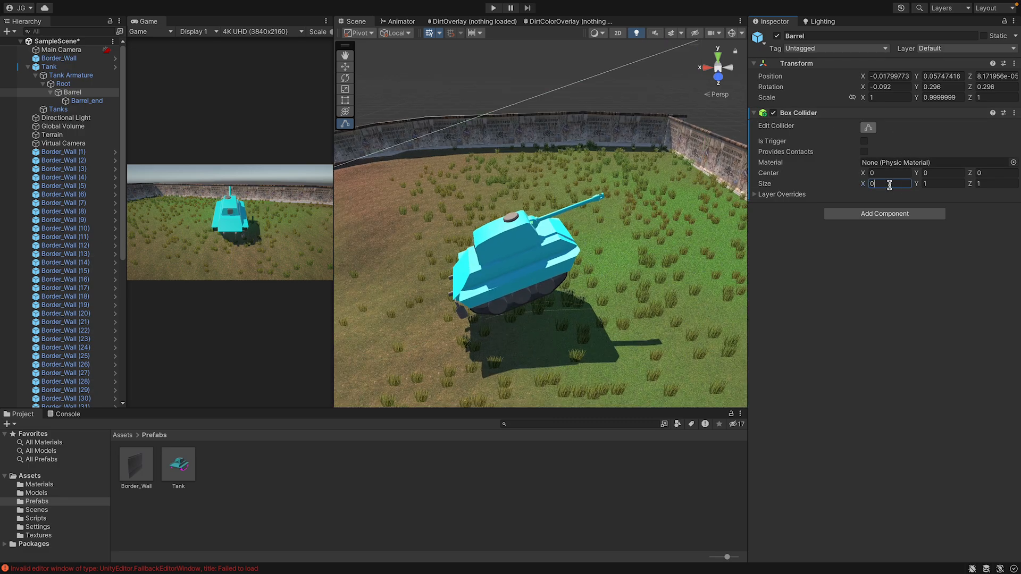
pyautogui.write('0.1')
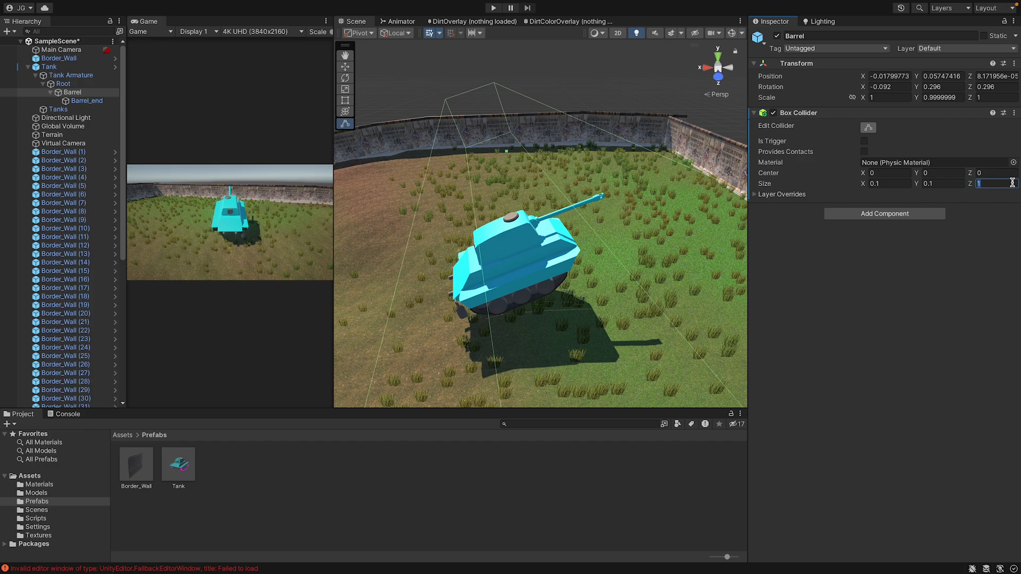
pyautogui.press('Tab')
pyautogui.write('0.1')
pyautogui.scroll(1, 579, 214)
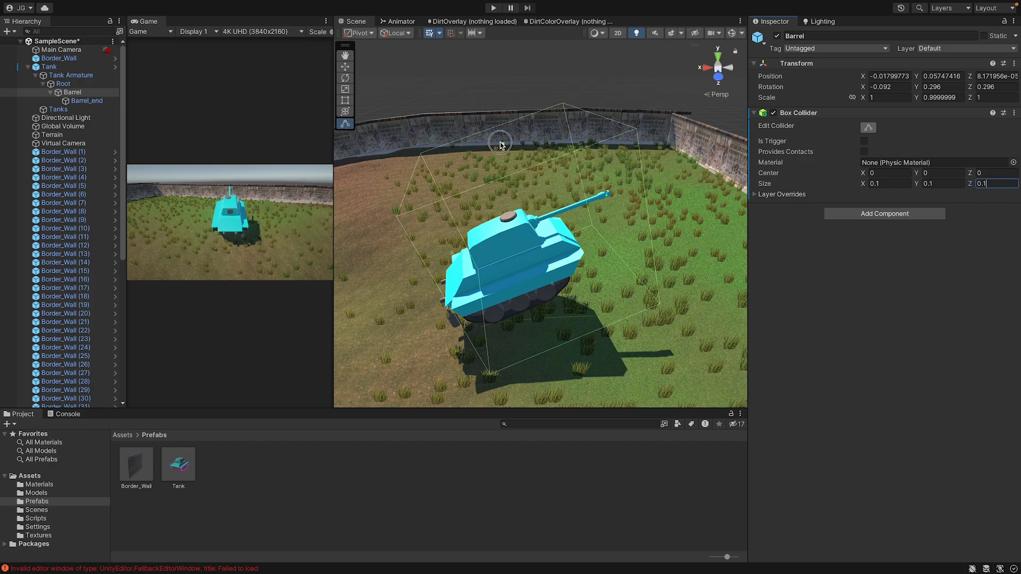
# Step: Shrink the barrel collider's X size to 0.05864557 by reshaping it in the scene, and reuse that value for Y and Z
pyautogui.moveTo(531, 206); pyautogui.dragTo(534, 217)
pyautogui.moveTo(534, 218); pyautogui.dragTo(534, 176, button='middle')
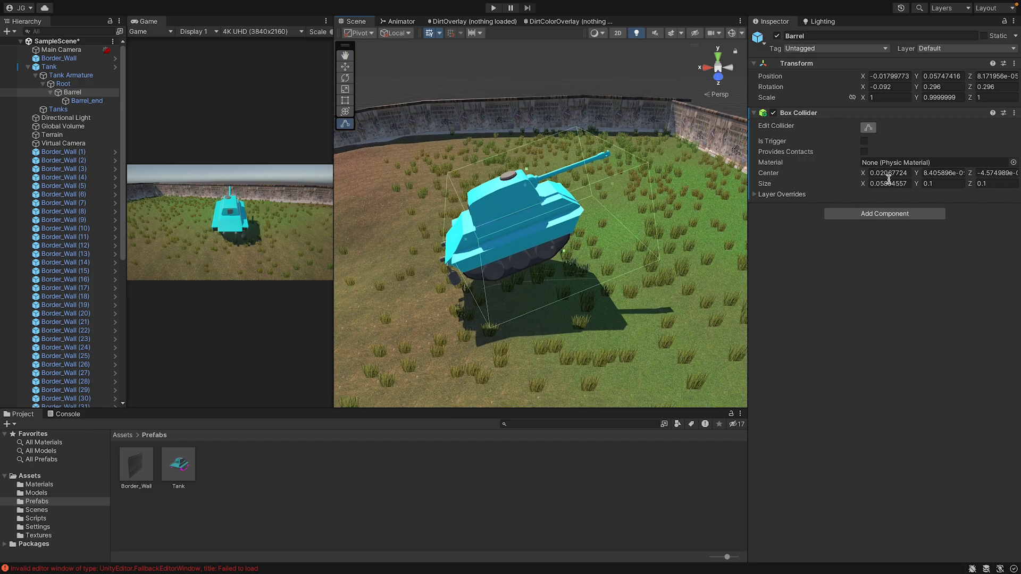
pyautogui.hotkey('ctrl', 'v')
pyautogui.press('Tab')
pyautogui.hotkey('ctrl', 'v')
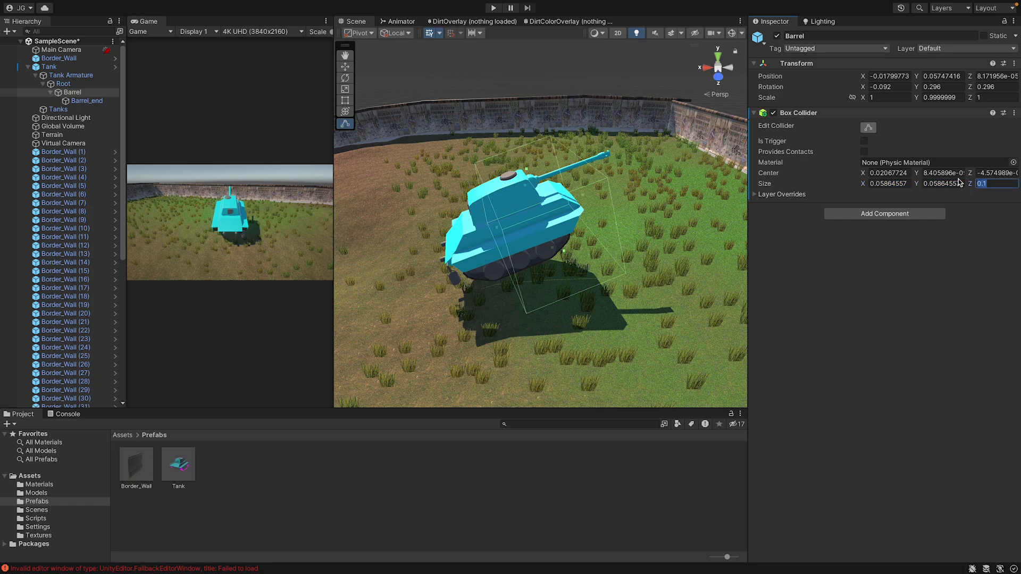
# Step: Reshape the barrel's box collider in the scene to about 0.049 on X and 0.0696 on Y
pyautogui.scroll(6, 574, 191)
pyautogui.keyDown('alt'); pyautogui.moveTo(575, 192); pyautogui.dragTo(777, 162); pyautogui.keyUp('alt')
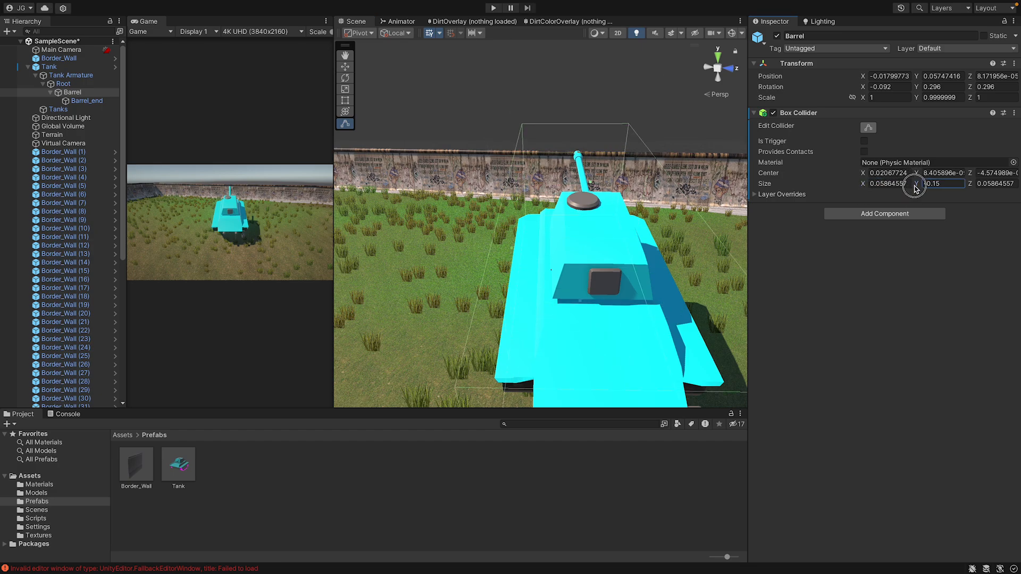
pyautogui.keyDown('alt'); pyautogui.moveTo(621, 181); pyautogui.dragTo(842, 148); pyautogui.keyUp('alt')
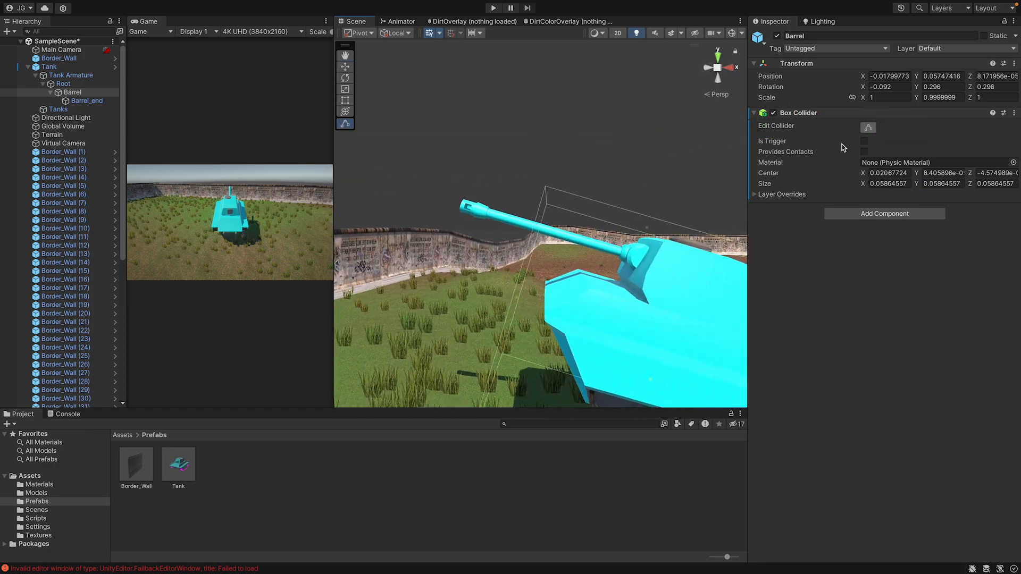
pyautogui.moveTo(595, 240)
pyautogui.mouseDown(button='middle')
pyautogui.moveTo(590, 160)
pyautogui.moveTo(580, 231)
pyautogui.mouseUp(button='middle')
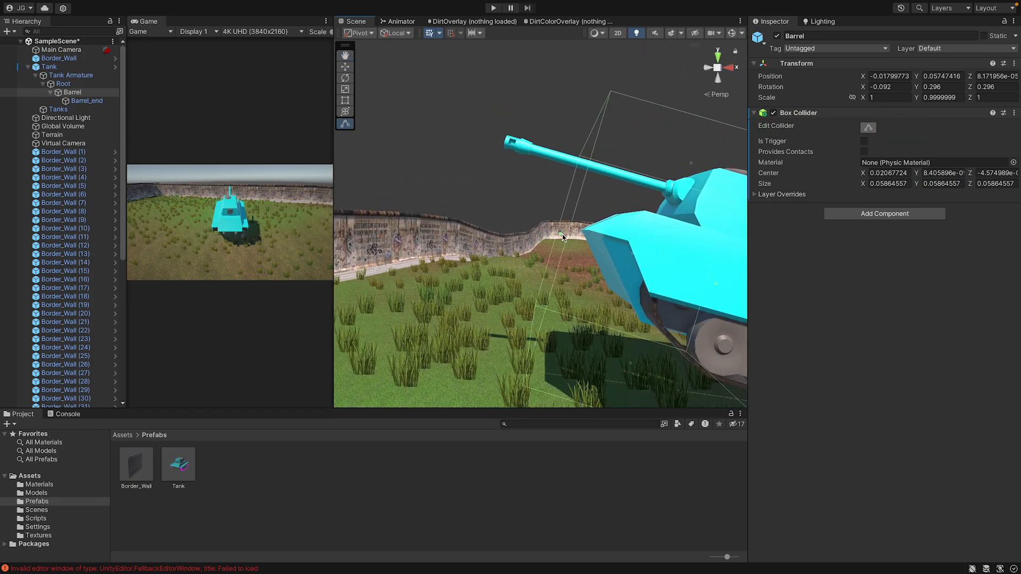
pyautogui.moveTo(509, 209); pyautogui.dragTo(534, 212)
pyautogui.keyDown('alt'); pyautogui.moveTo(534, 213); pyautogui.dragTo(553, 217); pyautogui.keyUp('alt')
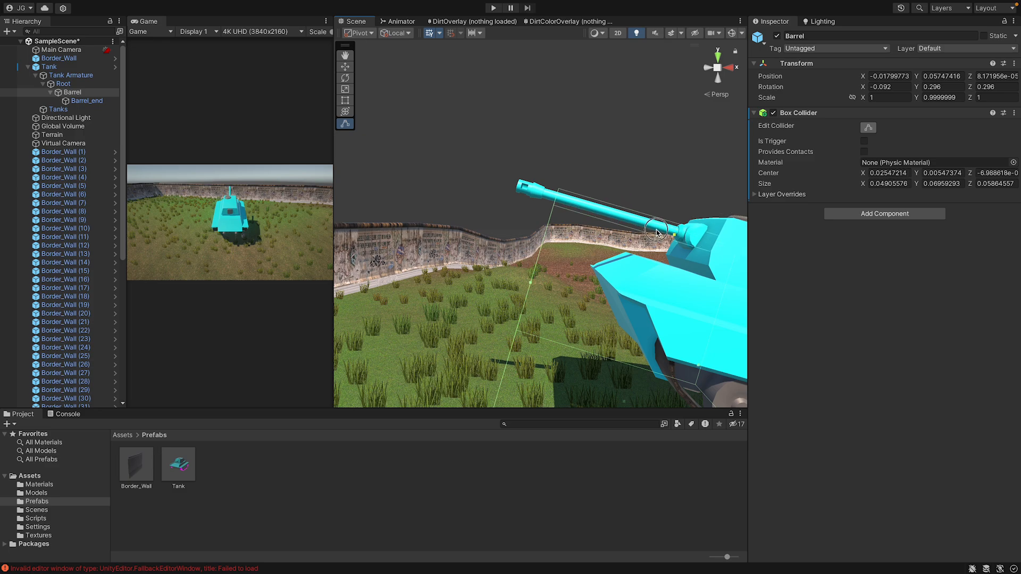
# Step: Flatten the barrel's box collider toward the barrel's thickness, reducing its X size to about 0.0056 in the scene
pyautogui.moveTo(657, 232); pyautogui.dragTo(652, 233)
pyautogui.keyDown('alt'); pyautogui.moveTo(652, 233); pyautogui.dragTo(558, 235); pyautogui.keyUp('alt')
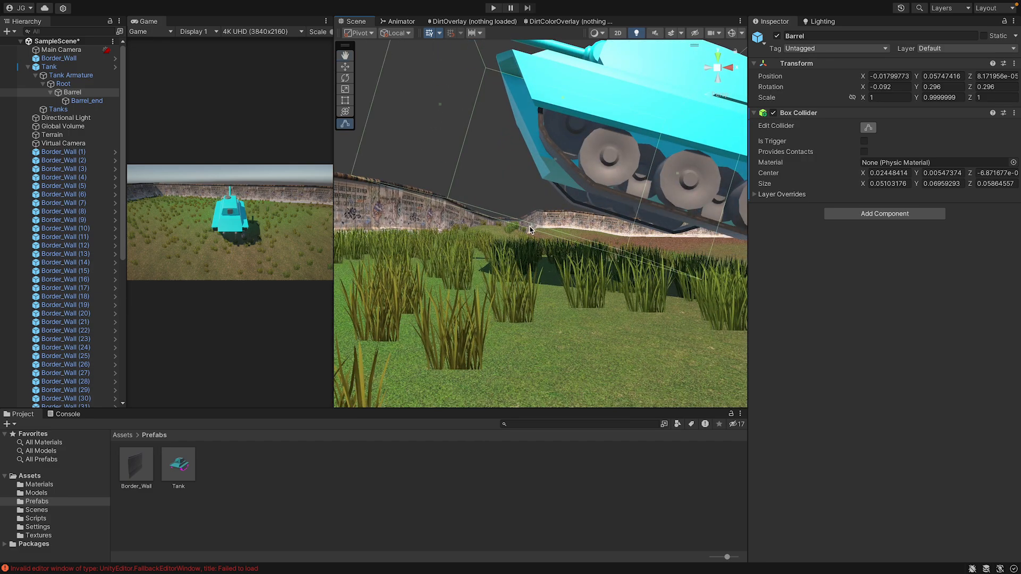
pyautogui.keyDown('alt'); pyautogui.moveTo(561, 232); pyautogui.dragTo(610, 166); pyautogui.keyUp('alt')
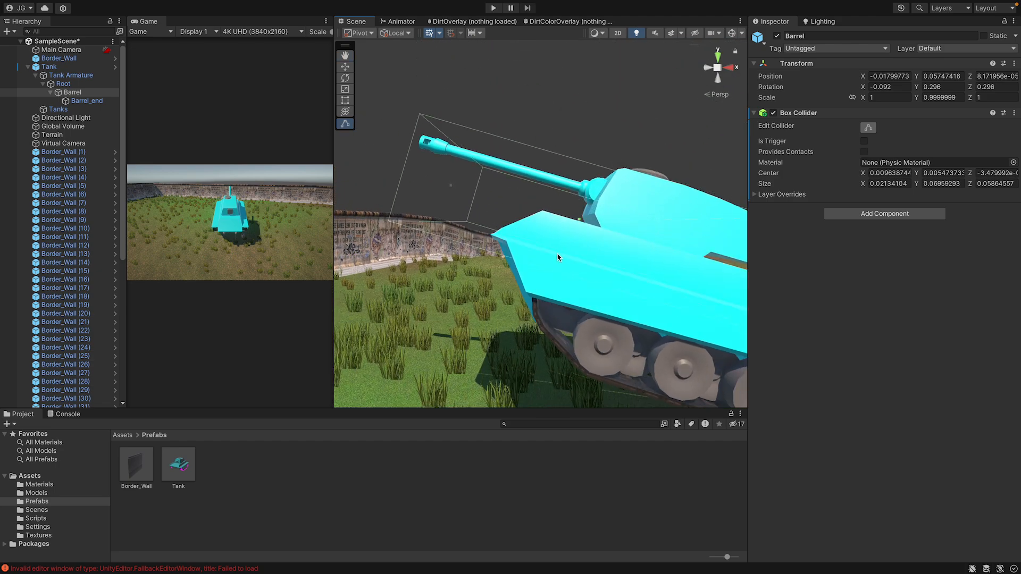
pyautogui.click(584, 220)
pyautogui.moveTo(581, 246); pyautogui.dragTo(678, 139, button='middle')
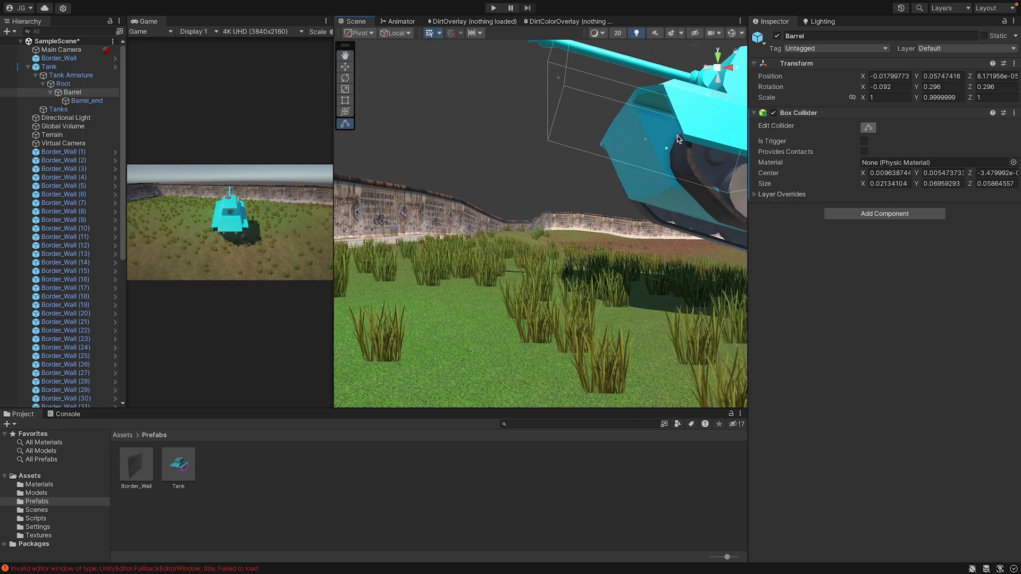
pyautogui.keyDown('alt'); pyautogui.moveTo(677, 125); pyautogui.dragTo(658, 148); pyautogui.keyUp('alt')
pyautogui.moveTo(558, 269); pyautogui.dragTo(561, 258, button='middle')
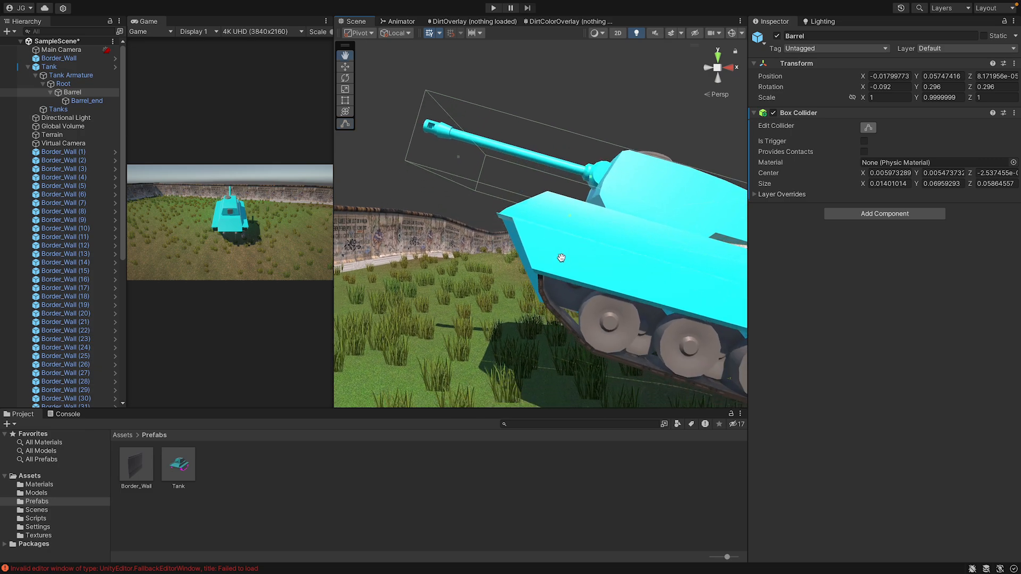
pyautogui.moveTo(582, 193); pyautogui.dragTo(584, 187)
pyautogui.moveTo(584, 188); pyautogui.dragTo(580, 200, button='middle')
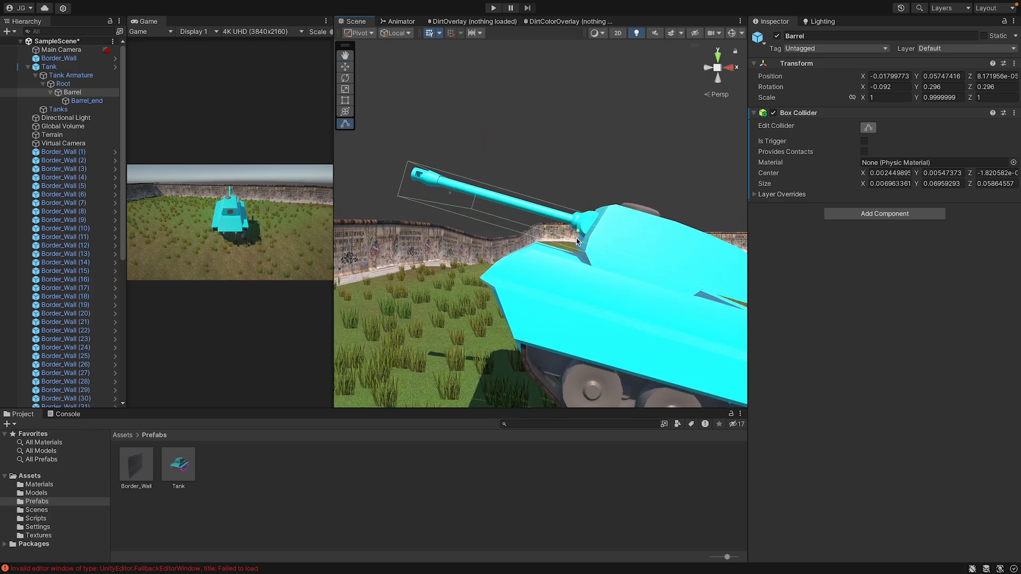
pyautogui.keyDown('alt'); pyautogui.moveTo(577, 241); pyautogui.dragTo(571, 227); pyautogui.keyUp('alt')
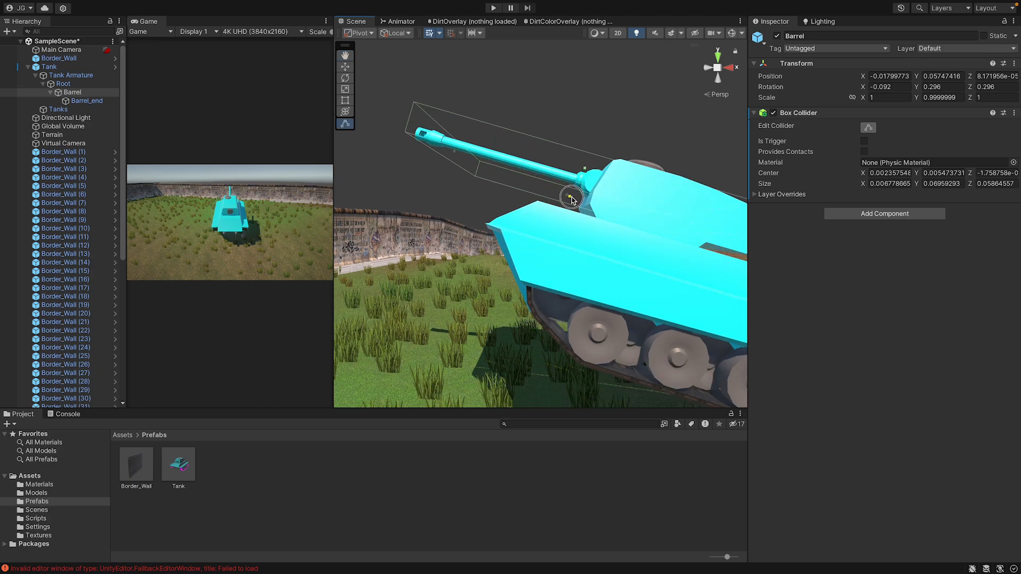
pyautogui.moveTo(572, 197); pyautogui.dragTo(574, 203, button='middle')
pyautogui.keyDown('alt'); pyautogui.moveTo(574, 203); pyautogui.dragTo(715, 264); pyautogui.keyUp('alt')
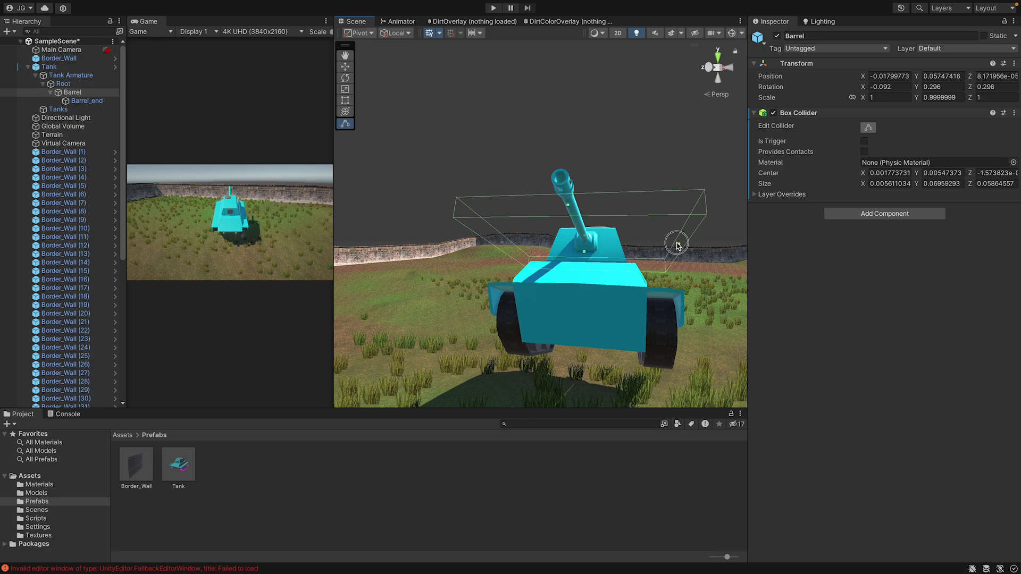
# Step: Narrow the barrel's box collider from both sides to a Z size of about 0.0047
pyautogui.moveTo(590, 236); pyautogui.dragTo(586, 236)
pyautogui.moveTo(574, 234); pyautogui.dragTo(691, 230, button='middle')
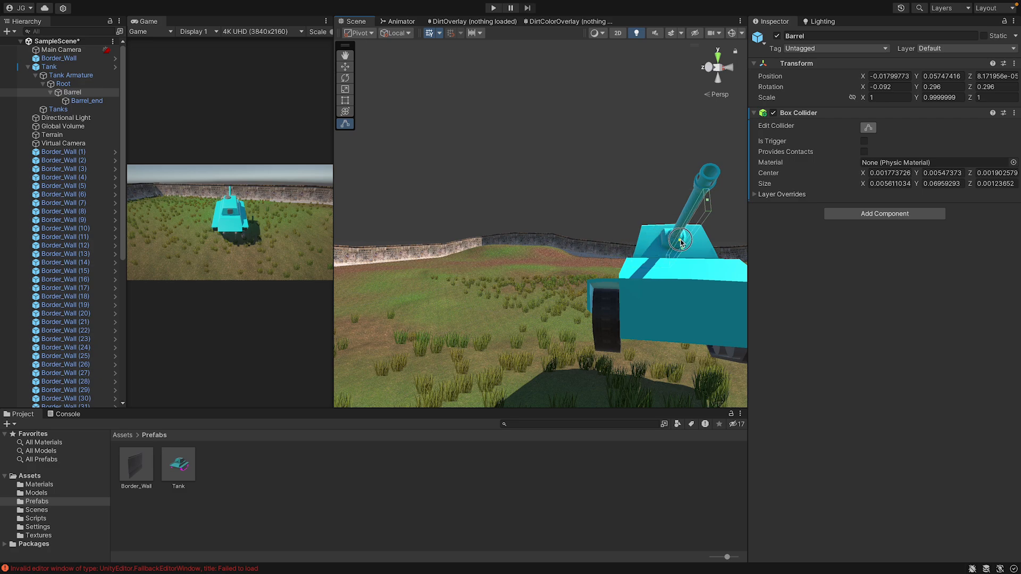
pyautogui.keyDown('alt'); pyautogui.moveTo(669, 242); pyautogui.dragTo(310, 211); pyautogui.keyUp('alt')
pyautogui.moveTo(310, 209); pyautogui.dragTo(335, 236, button='right')
pyautogui.moveTo(601, 263); pyautogui.dragTo(455, 227, button='middle')
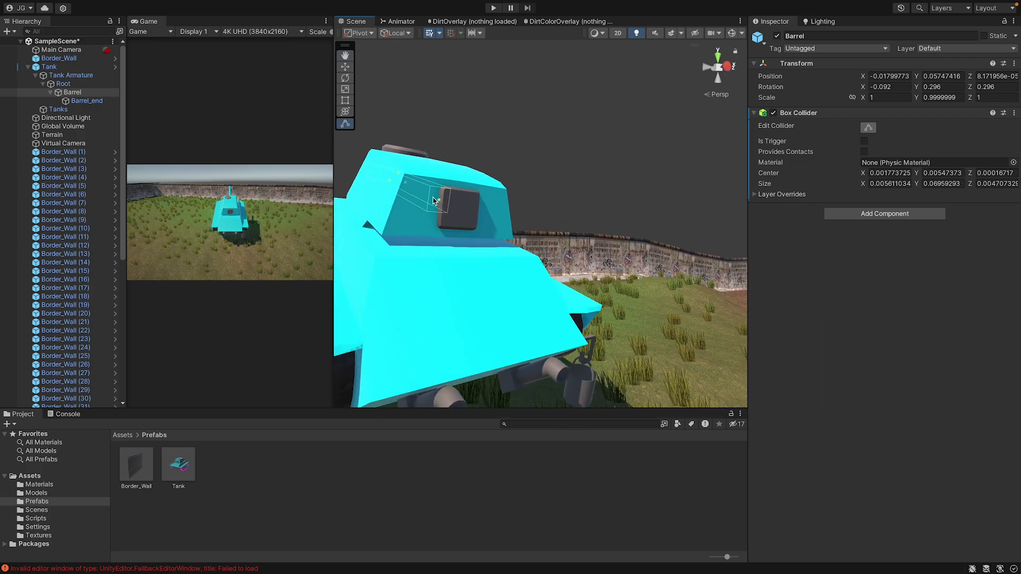
# Step: Shorten the barrel's box collider to about 0.0346 on Y, thin it to about 0.0025 on X, and save the scene
pyautogui.moveTo(417, 194); pyautogui.dragTo(402, 187)
pyautogui.moveTo(402, 187); pyautogui.dragTo(445, 188, button='right')
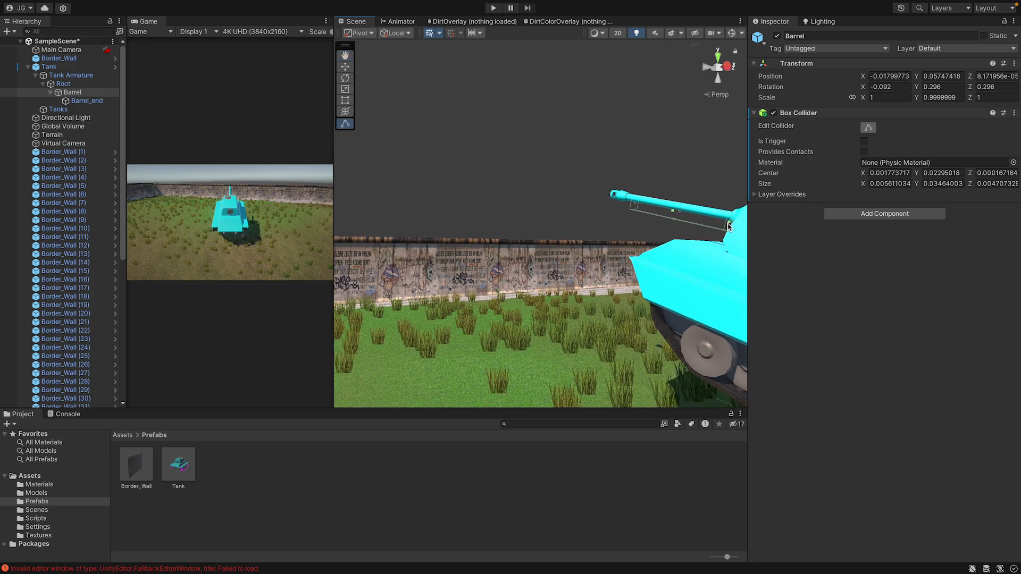
pyautogui.moveTo(729, 226); pyautogui.dragTo(829, 245, button='right')
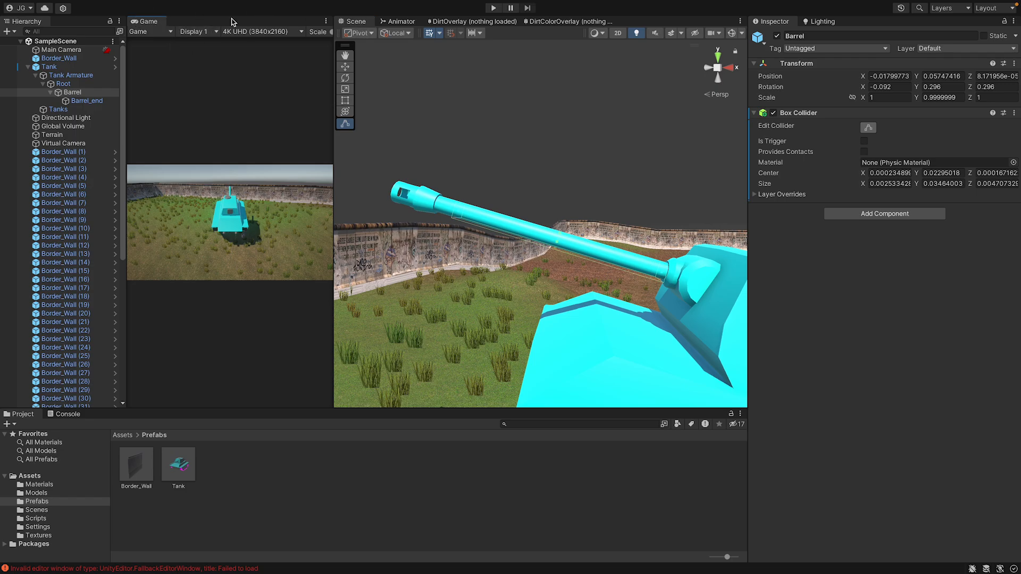
# Step: Play-test the barrel collider by driving and turning the tank near the border walls, then stop the game and restore the editor layout
pyautogui.click(494, 7)
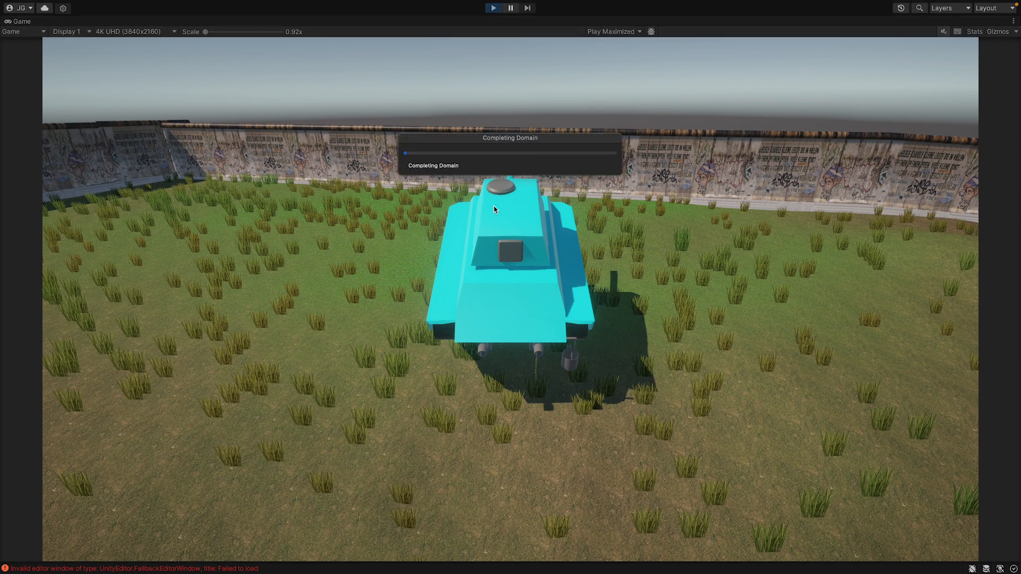
pyautogui.press('a')
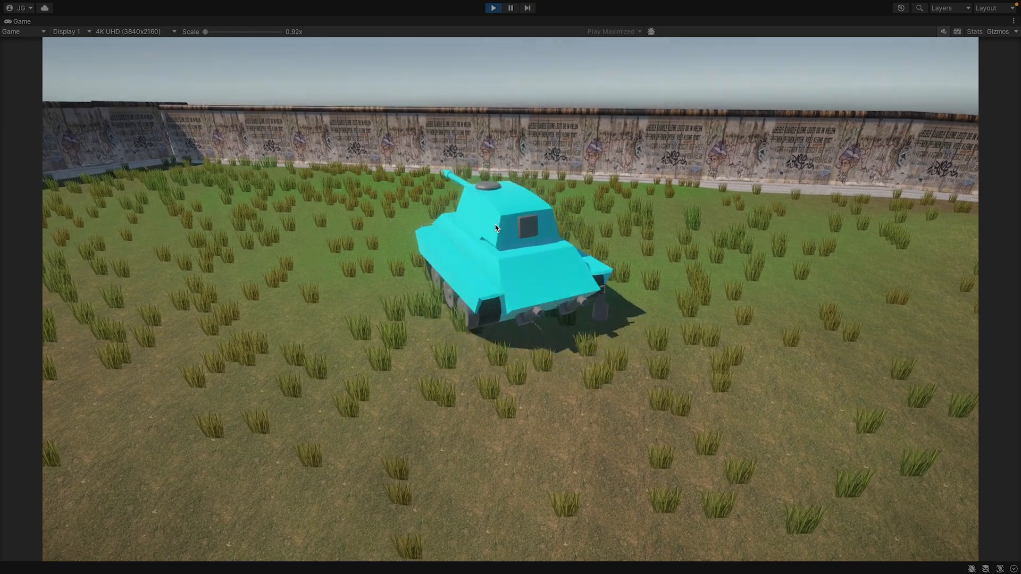
pyautogui.press('d')
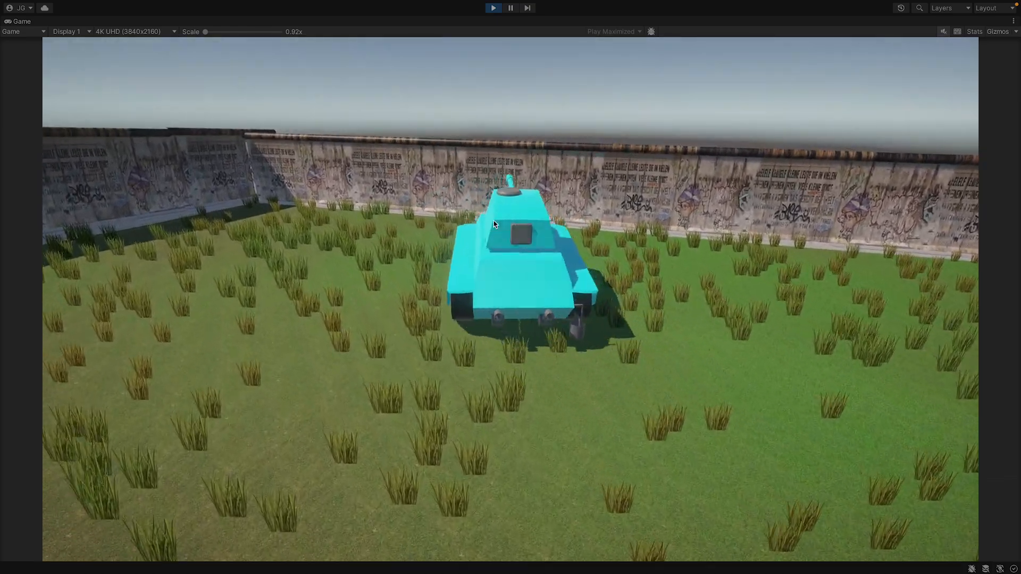
pyautogui.press('a')
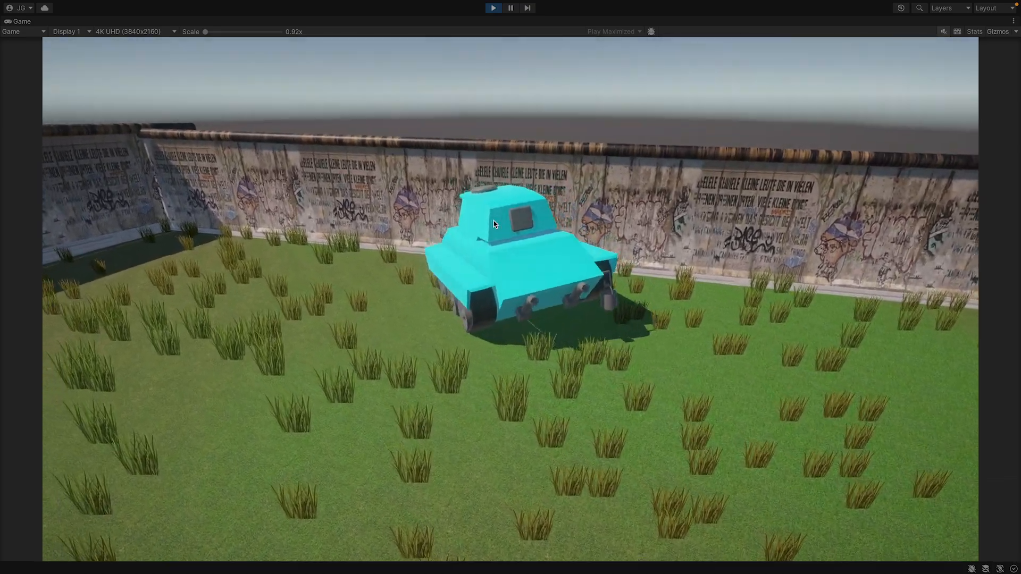
pyautogui.press('a')
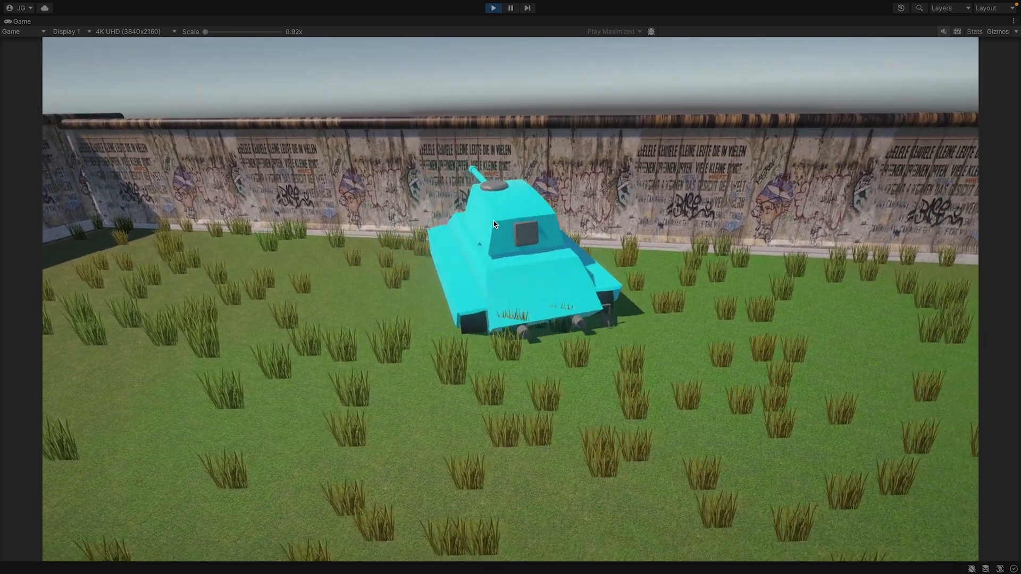
pyautogui.press('a')
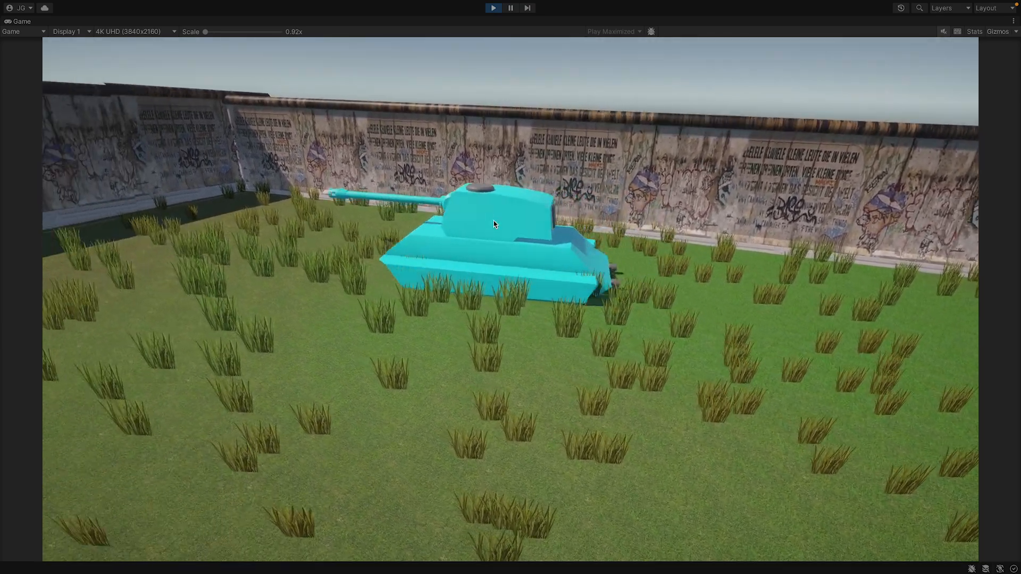
pyautogui.press('a')
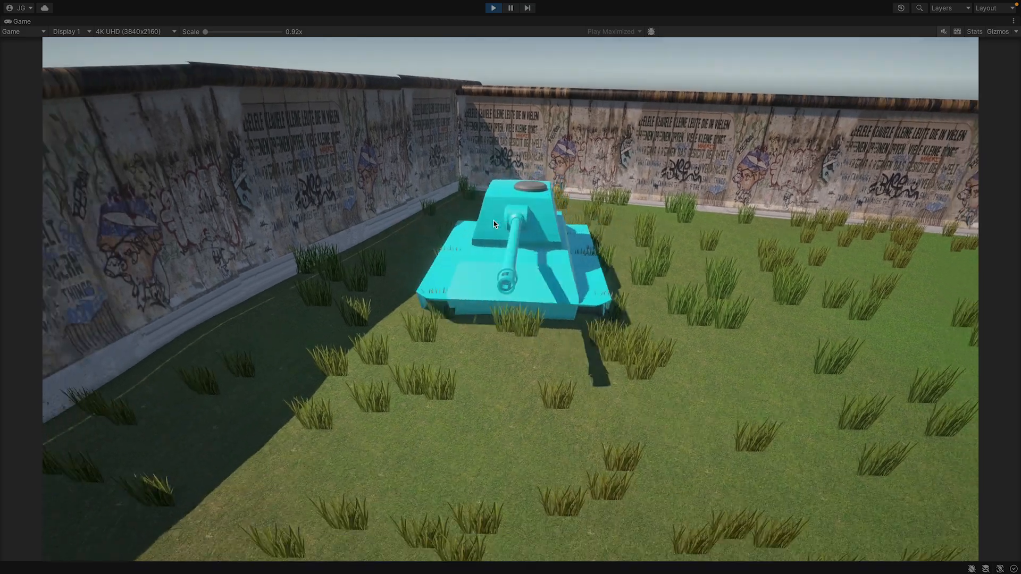
pyautogui.press('a')
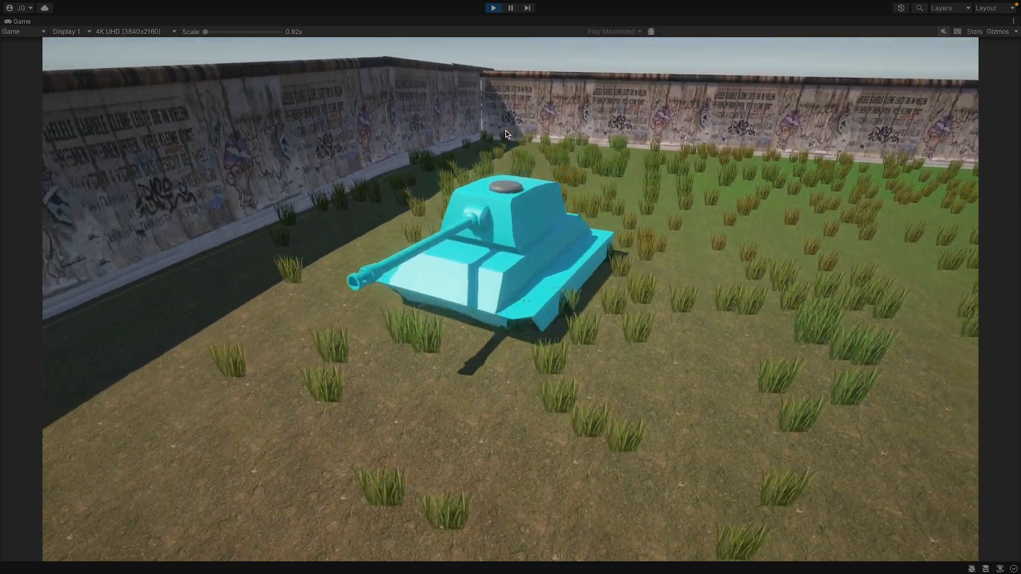
pyautogui.press('a')
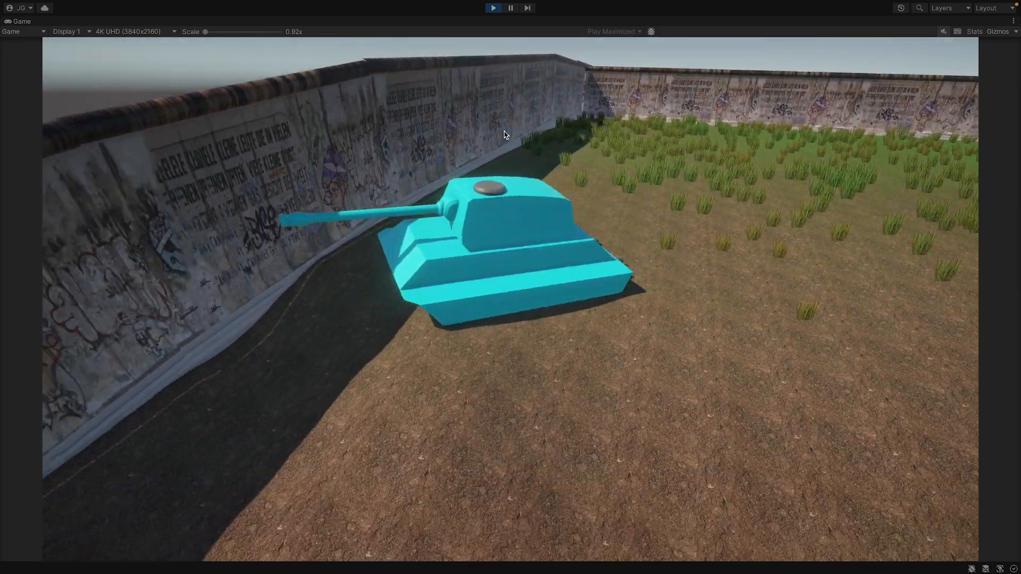
pyautogui.press('a')
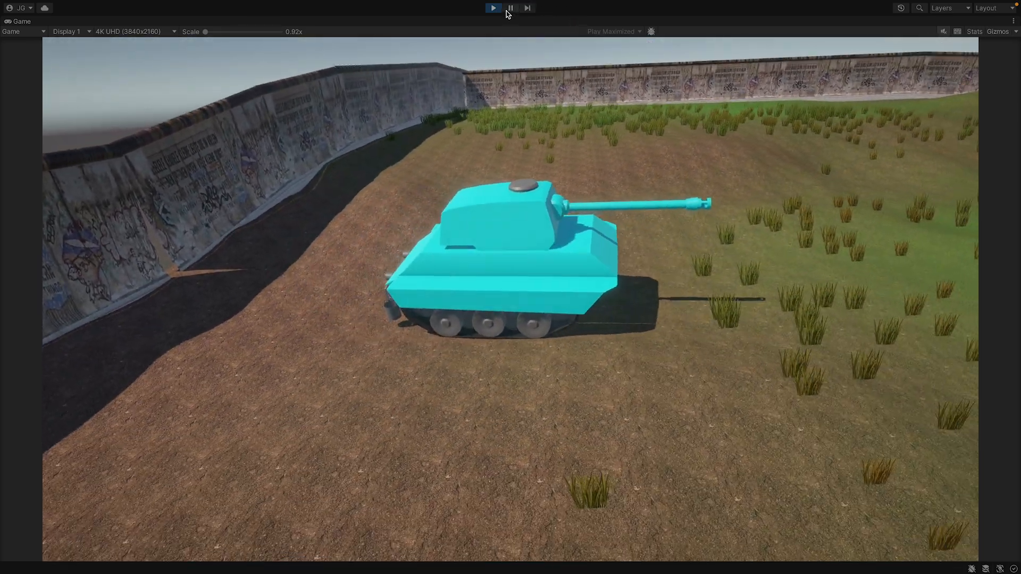
pyautogui.click(490, 9)
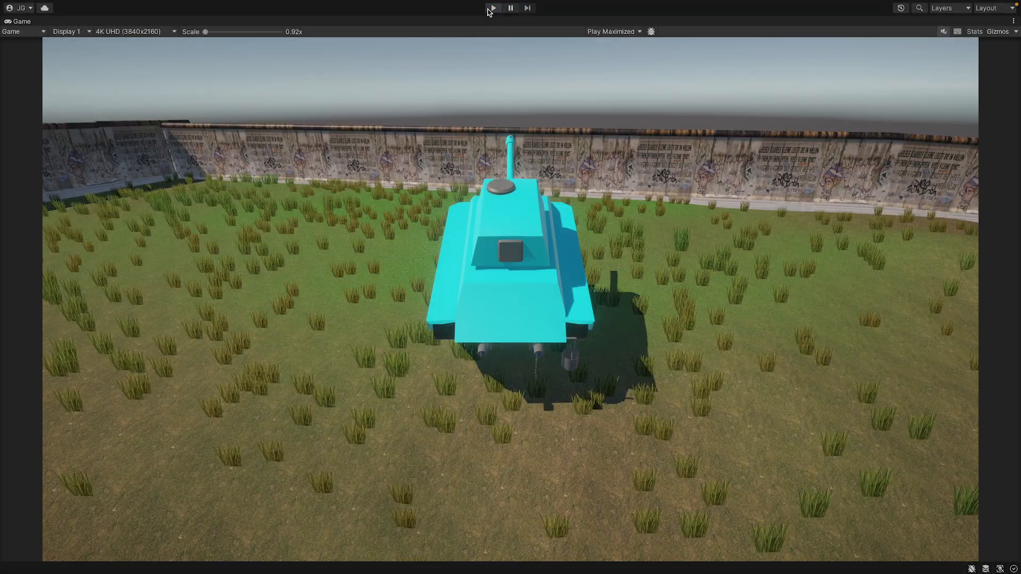
pyautogui.doubleClick(13, 22)
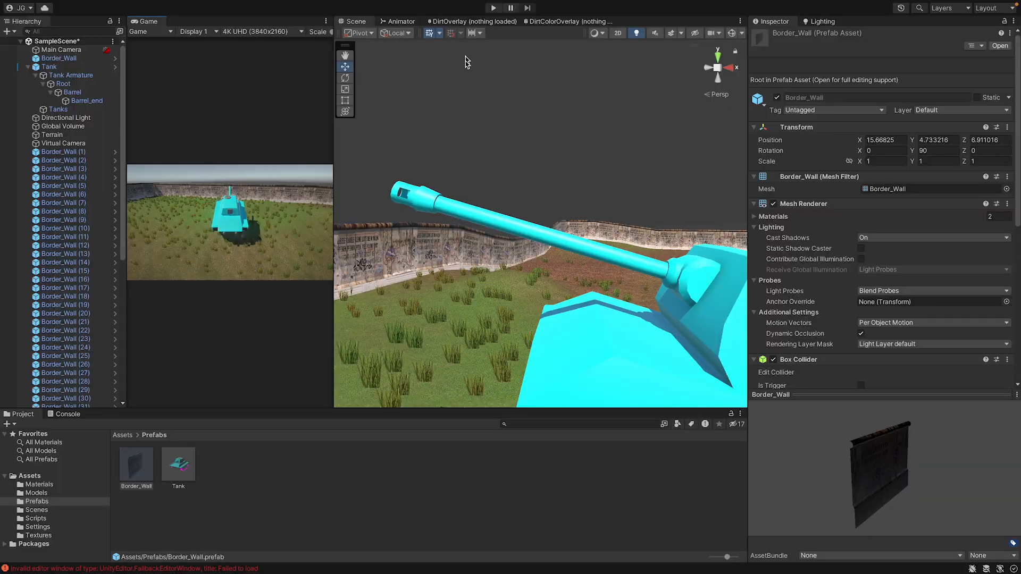
# Step: Examine the Box Collider and Rigidbody settings on the Border_Wall prefab and several placed wall pieces around the terrain
pyautogui.moveTo(494, 220); pyautogui.dragTo(416, 252, button='right')
pyautogui.scroll(-7, 904, 314)
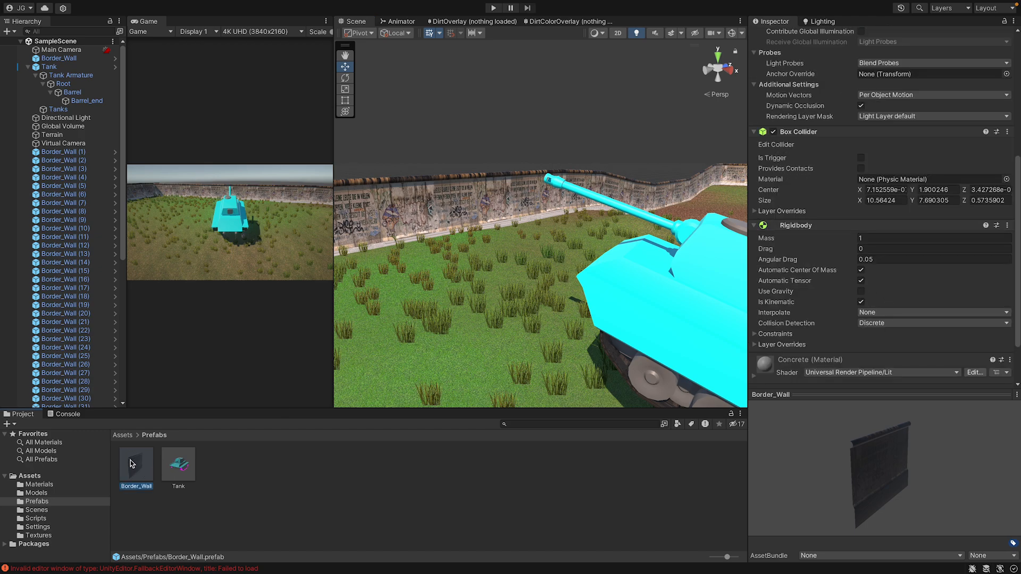
pyautogui.click(450, 209)
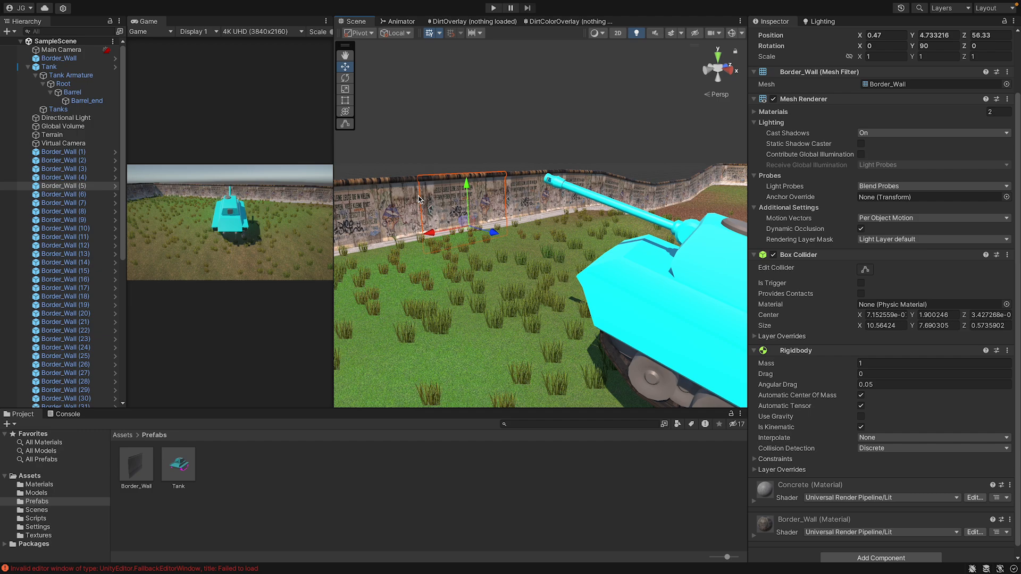
pyautogui.click(423, 199)
pyautogui.click(557, 183)
pyautogui.moveTo(565, 181); pyautogui.dragTo(736, 235, button='right')
pyautogui.click(649, 199)
pyautogui.click(625, 197)
pyautogui.scroll(-10, 87, 336)
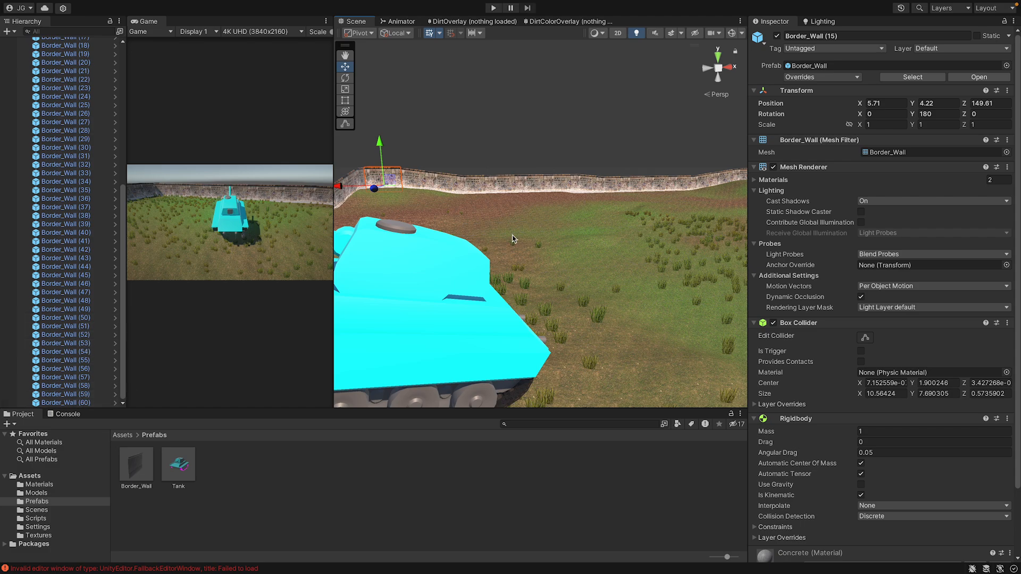
pyautogui.moveTo(514, 238); pyautogui.dragTo(789, 205, button='right')
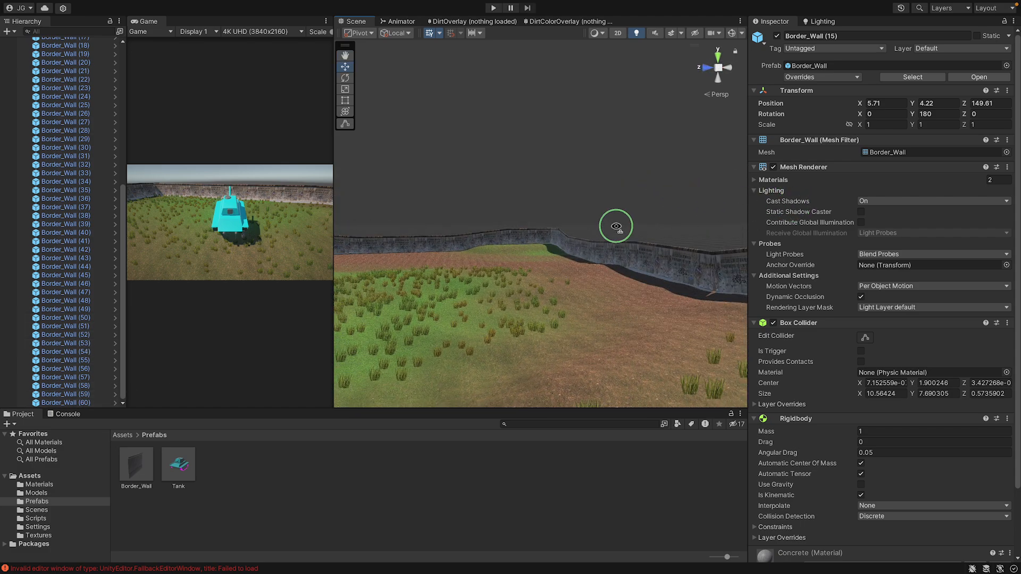
pyautogui.moveTo(616, 226); pyautogui.dragTo(670, 234, button='right')
pyautogui.scroll(-3, 853, 452)
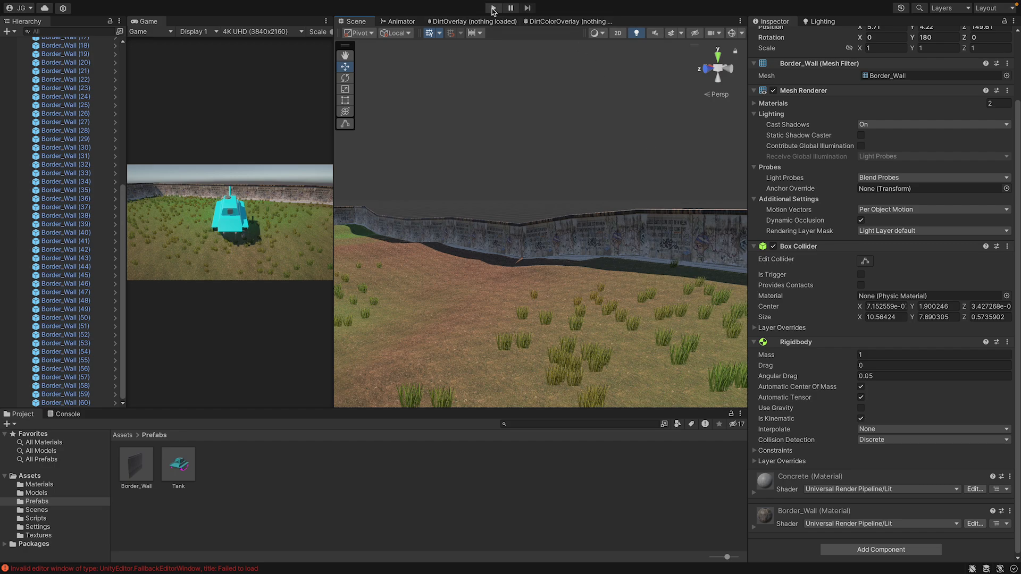
# Step: Run the game again, drive the tank up to the border wall, swing its barrel against it while turning and reversing, and stop the game
pyautogui.click(494, 8)
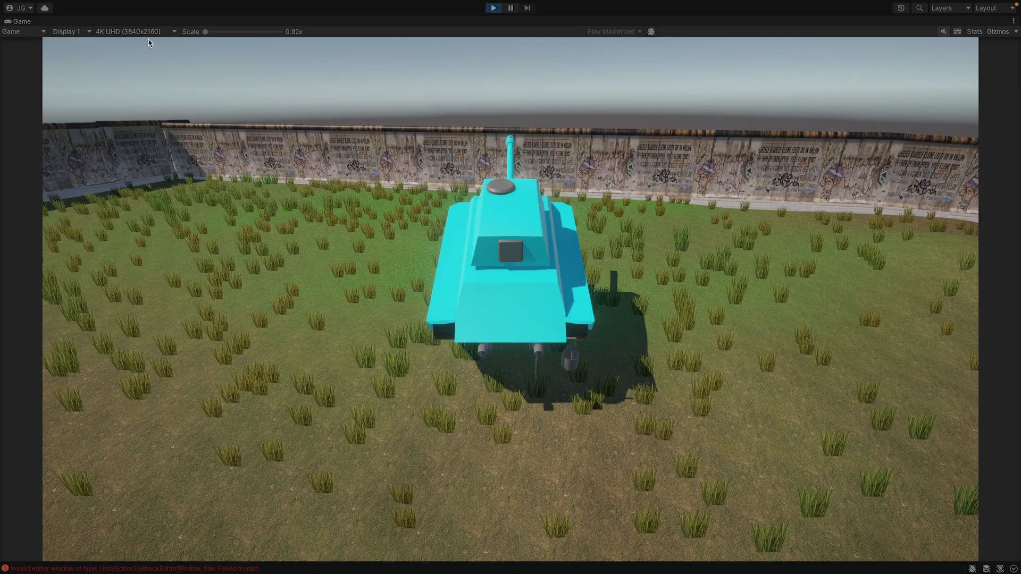
pyautogui.press('w')
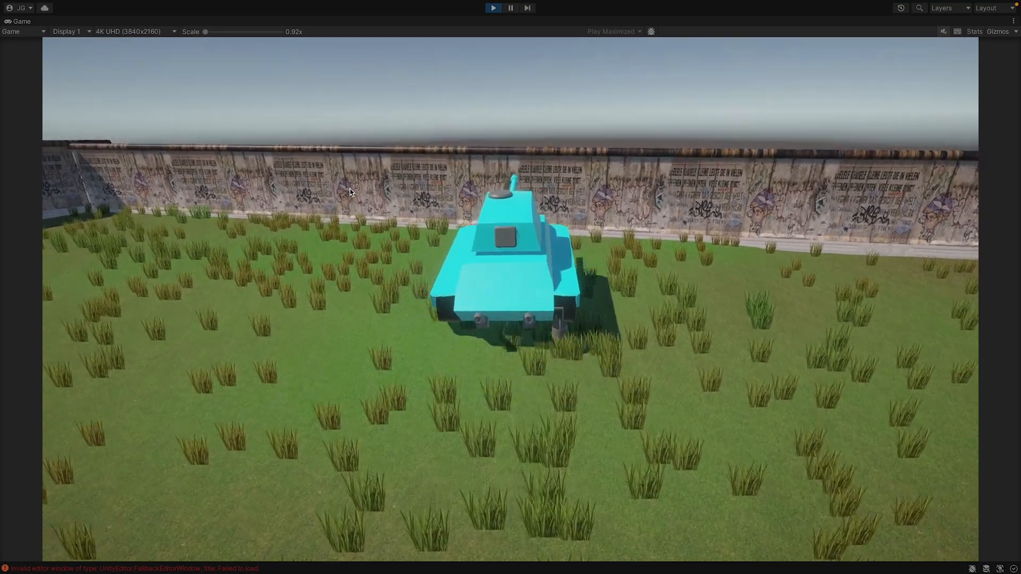
pyautogui.press('d')
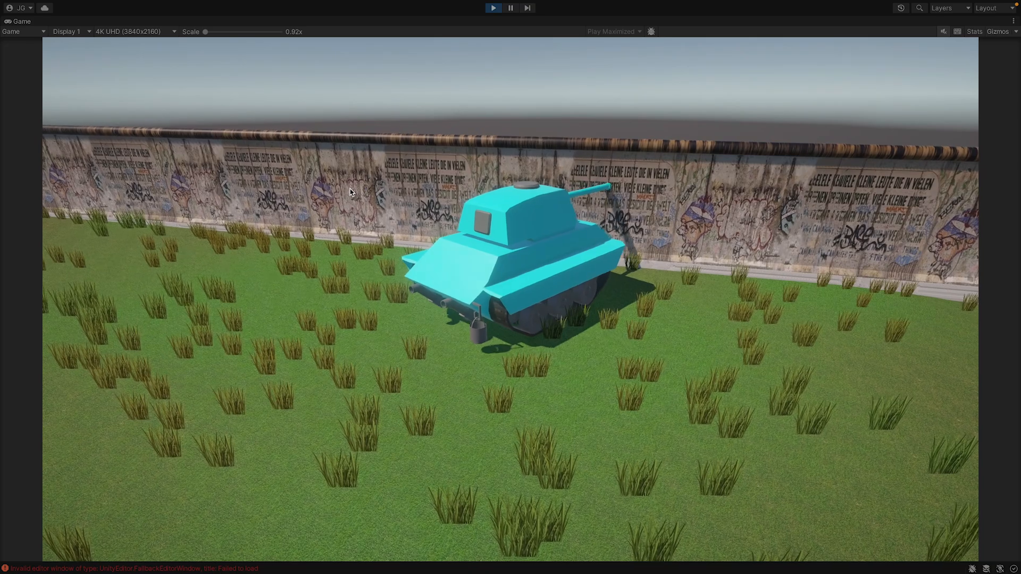
pyautogui.press('a')
pyautogui.press('a')
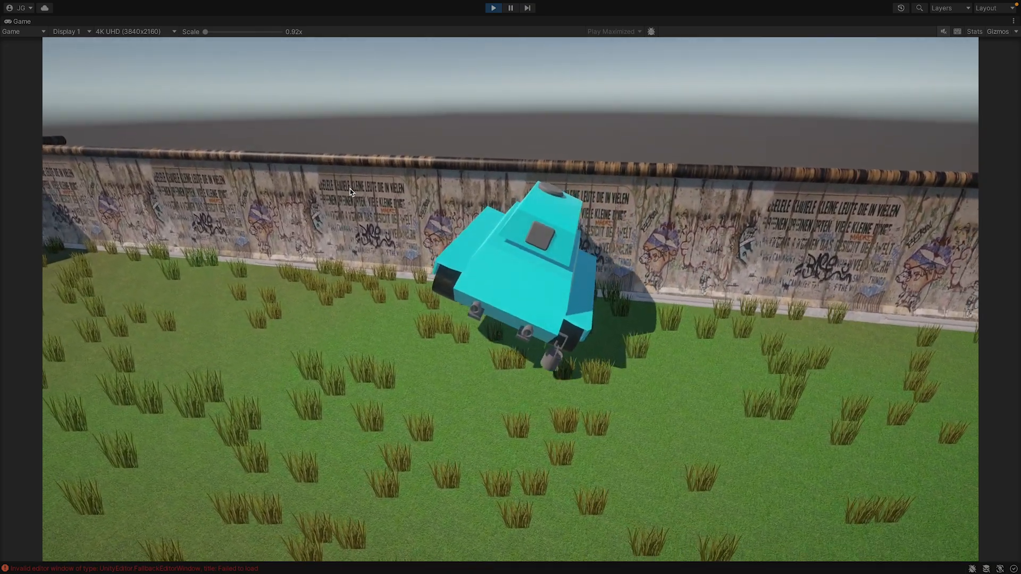
pyautogui.press('s')
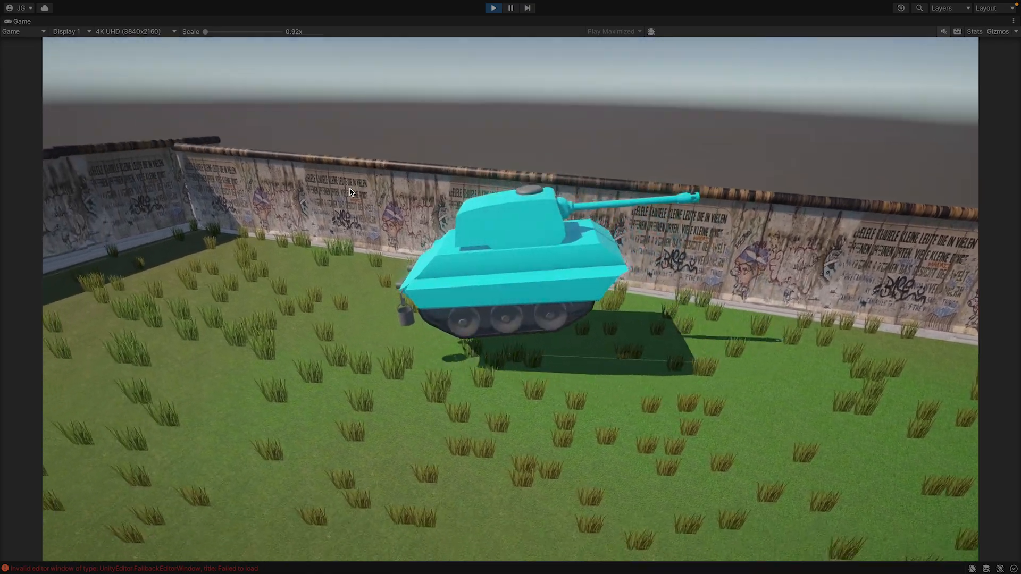
pyautogui.press('a')
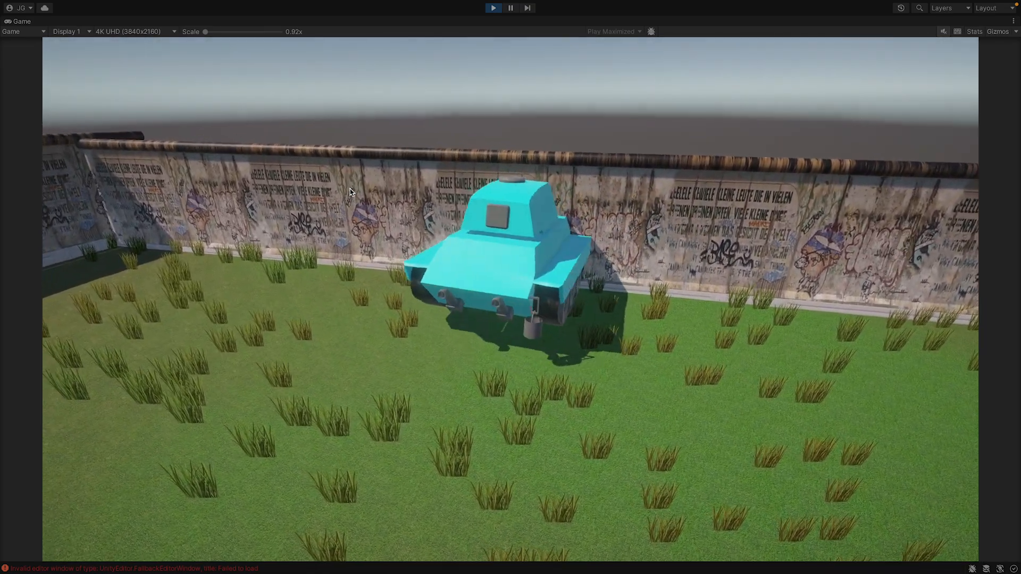
pyautogui.press('d')
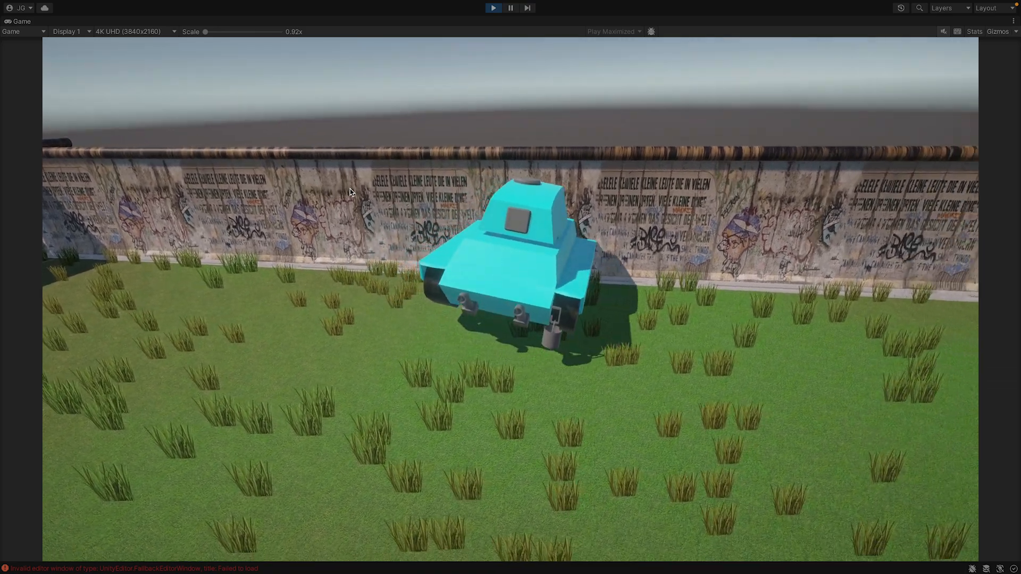
pyautogui.press('s')
pyautogui.press('d')
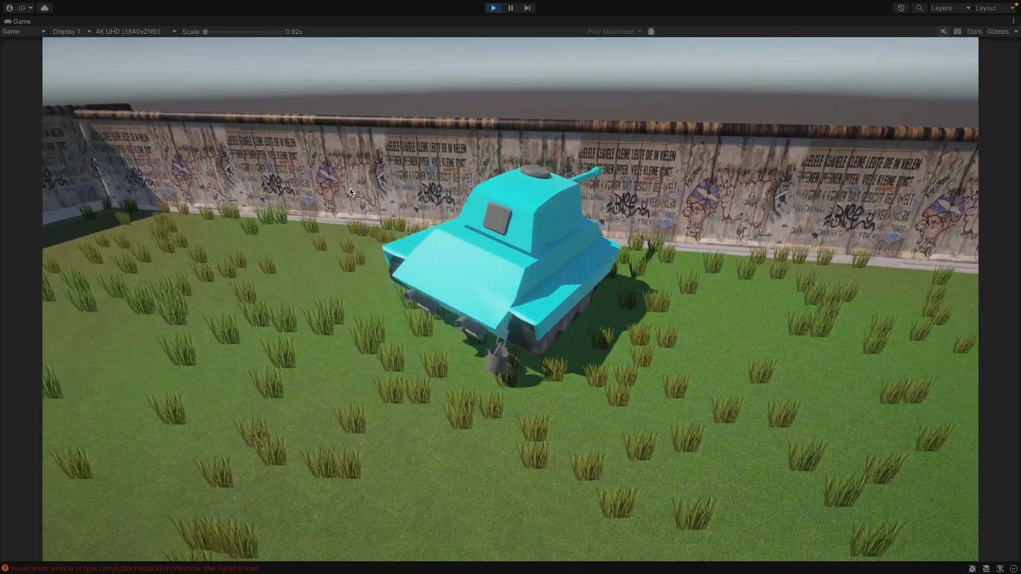
pyautogui.press('a')
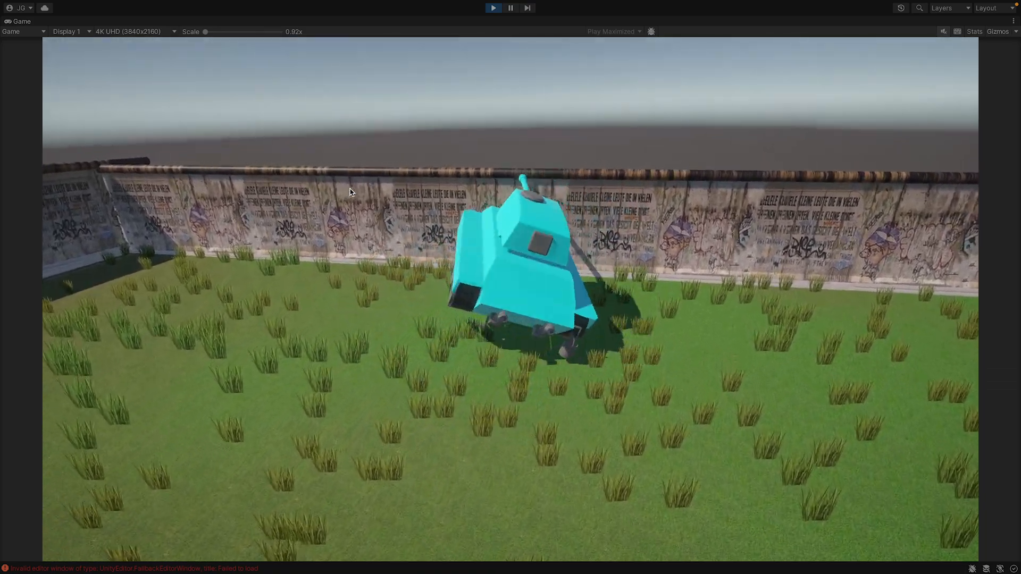
pyautogui.press('w')
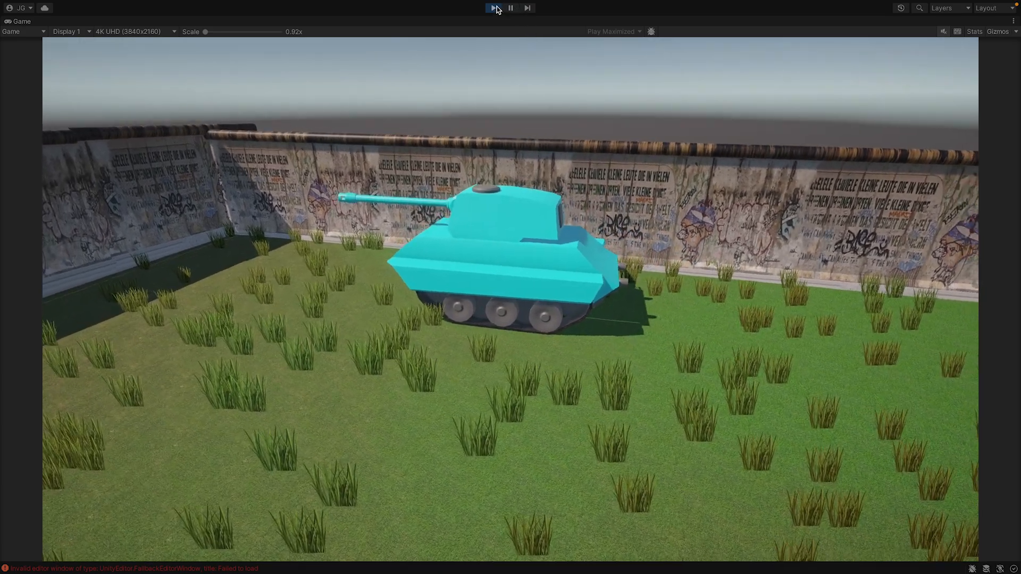
pyautogui.click(493, 8)
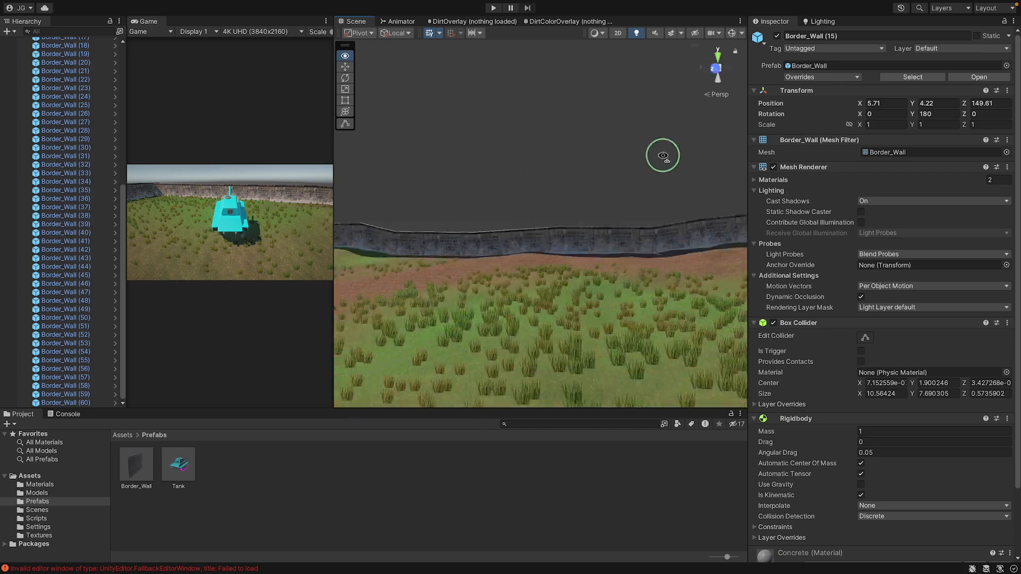
pyautogui.keyDown('alt'); pyautogui.moveTo(664, 156); pyautogui.dragTo(985, 207); pyautogui.keyUp('alt')
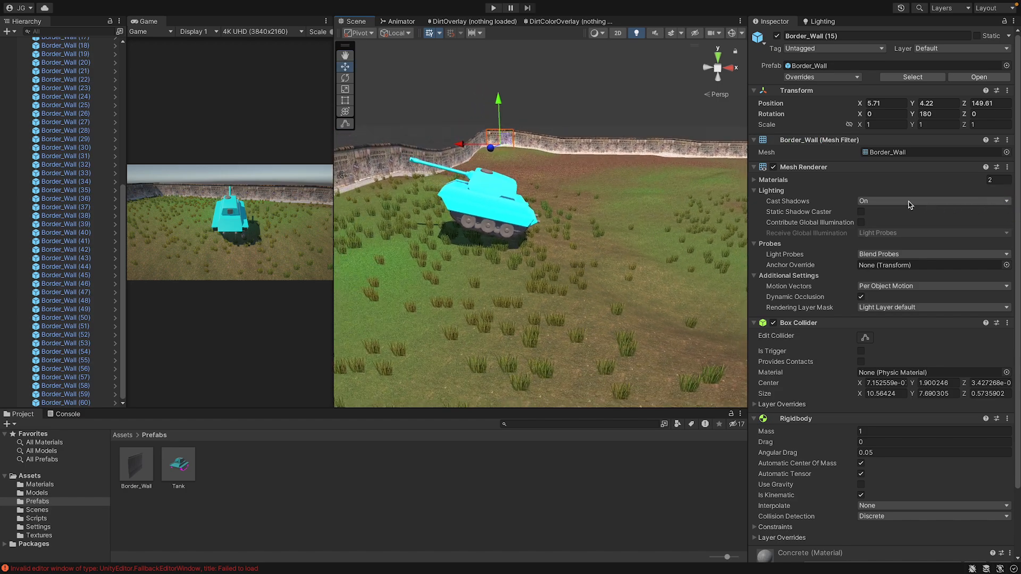